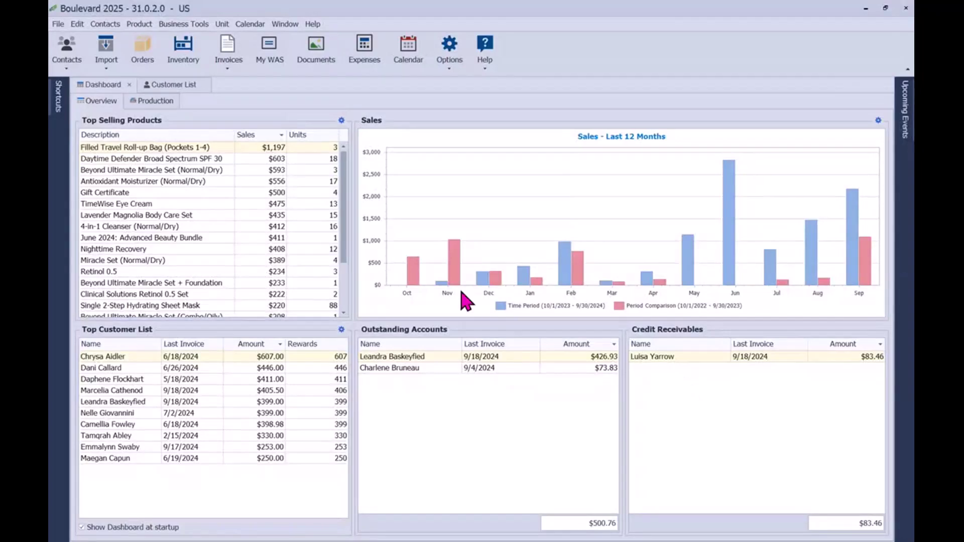
{"action": "mouse_move", "coordinate": [577, 279]}
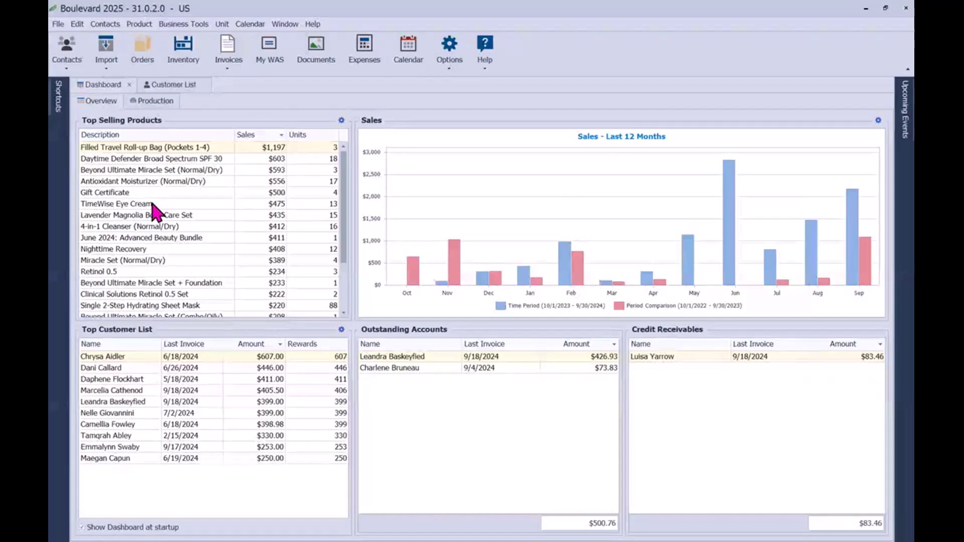
{"action": "left_click", "coordinate": [172, 85]}
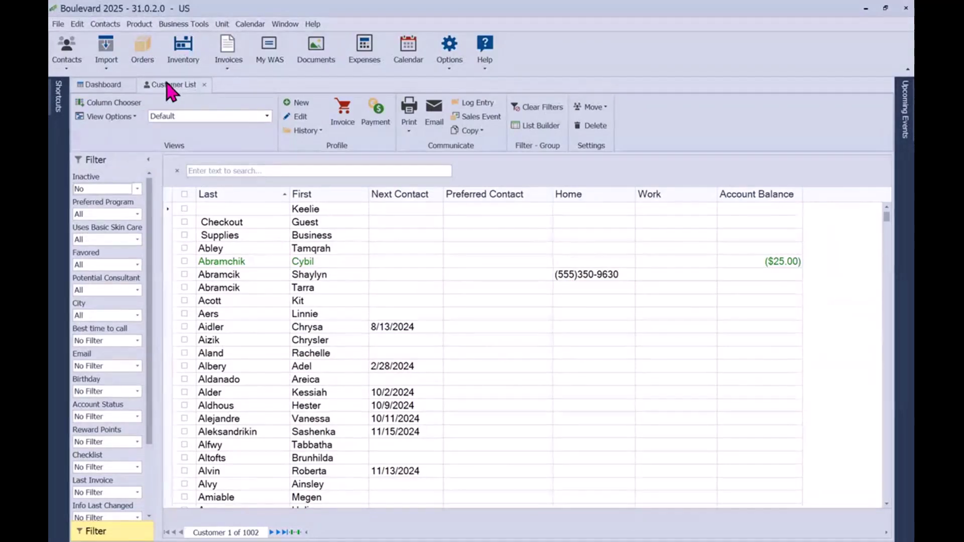
{"action": "left_click", "coordinate": [103, 85]}
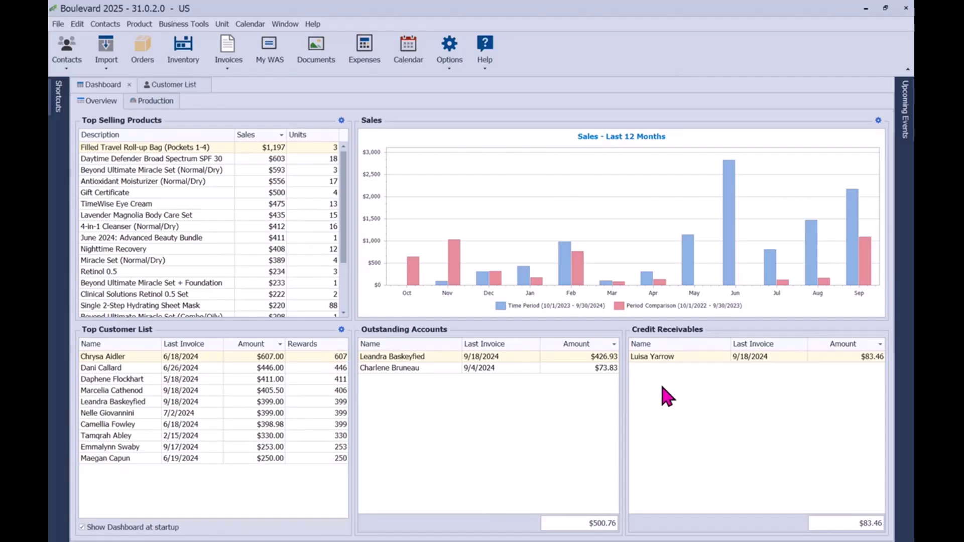
- Open the listed credit receivable from the dashboard and process it with the ProPay VISA fee type under Bank Charges, dated 9/18/2024
{"action": "double_click", "coordinate": [673, 357]}
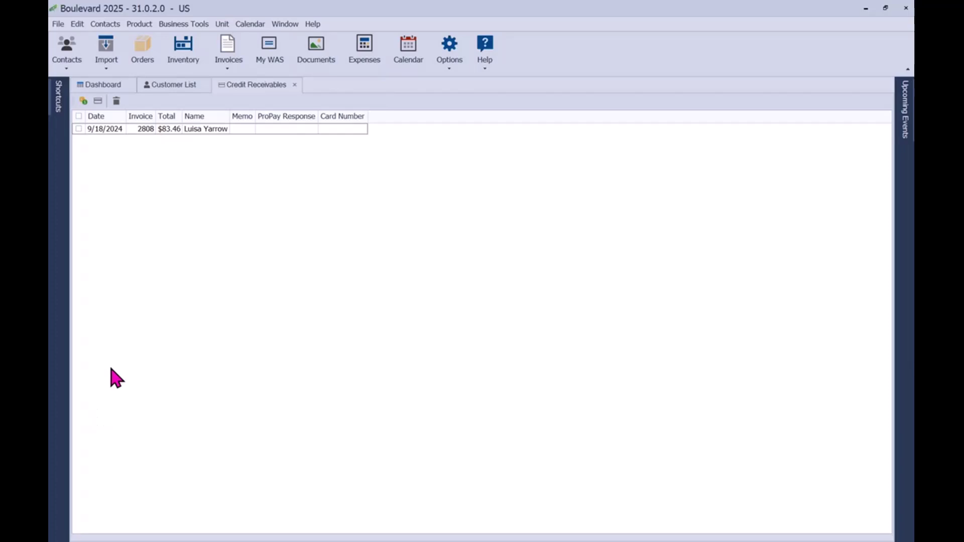
{"action": "left_click", "coordinate": [78, 129]}
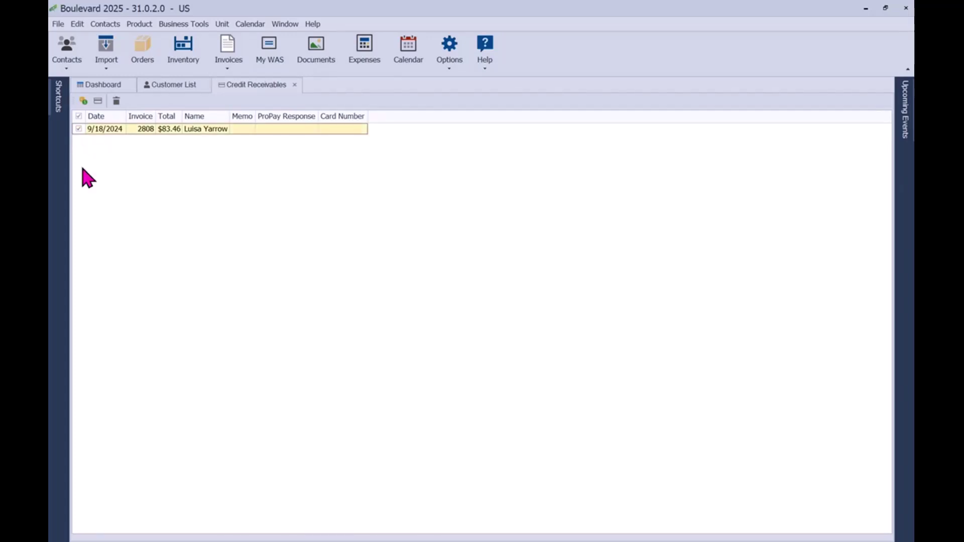
{"action": "left_click", "coordinate": [83, 101]}
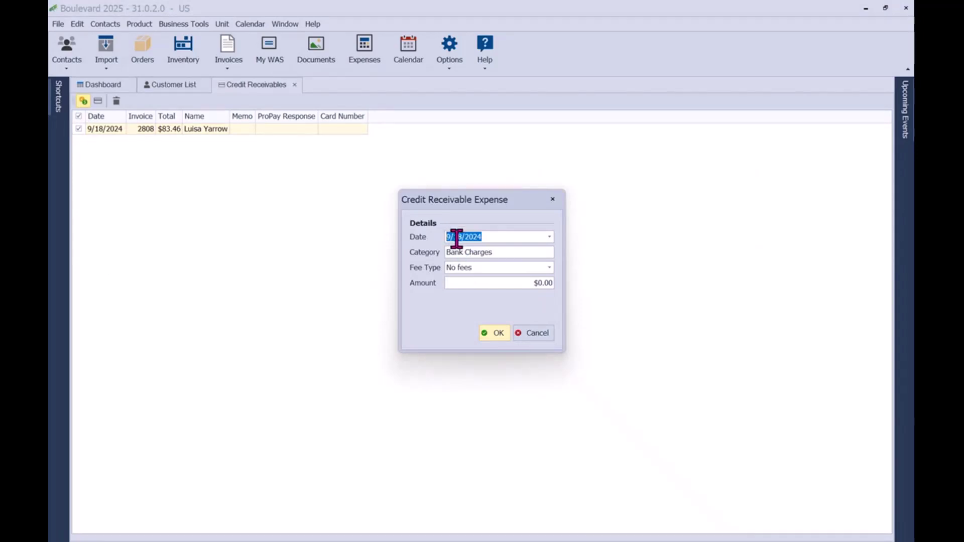
{"action": "left_click", "coordinate": [549, 268]}
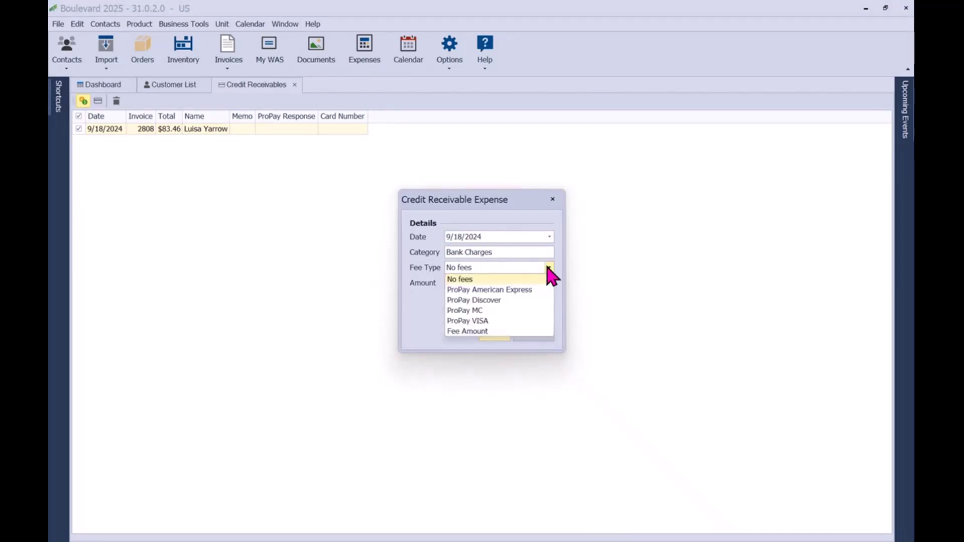
{"action": "left_click", "coordinate": [486, 321]}
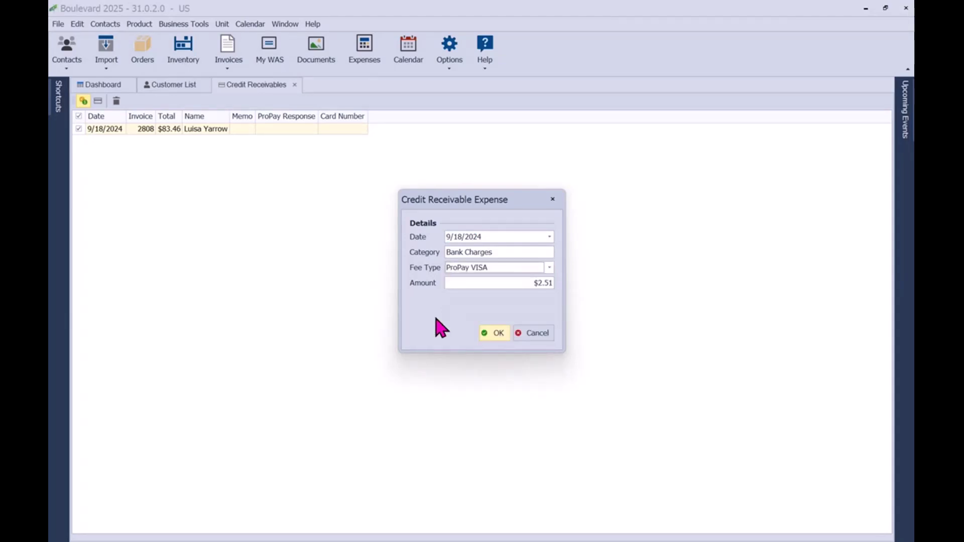
{"action": "left_click", "coordinate": [489, 333]}
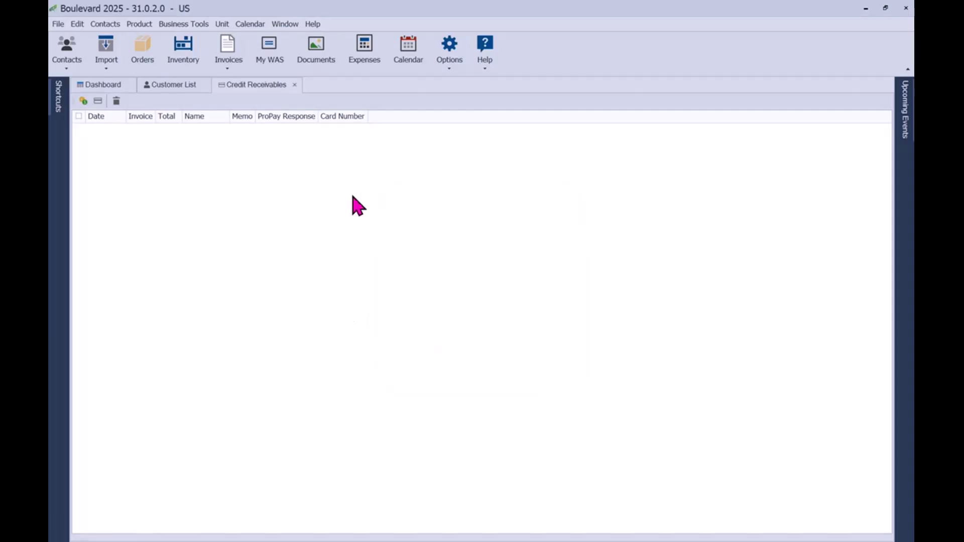
- Check the new card processing fee in the Expenses list and close the Expenses, Credit Receivables and Dashboard views
{"action": "left_click", "coordinate": [358, 67]}
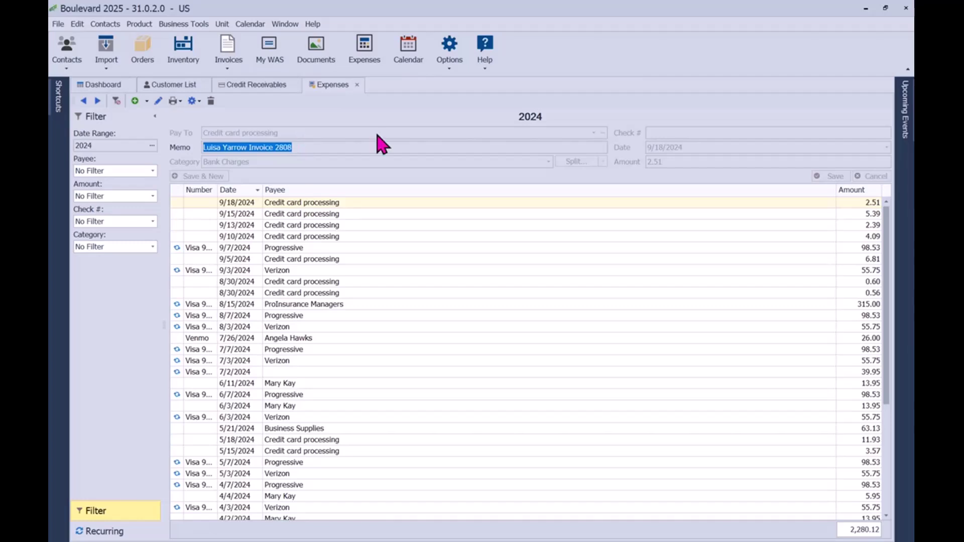
{"action": "left_click", "coordinate": [357, 85]}
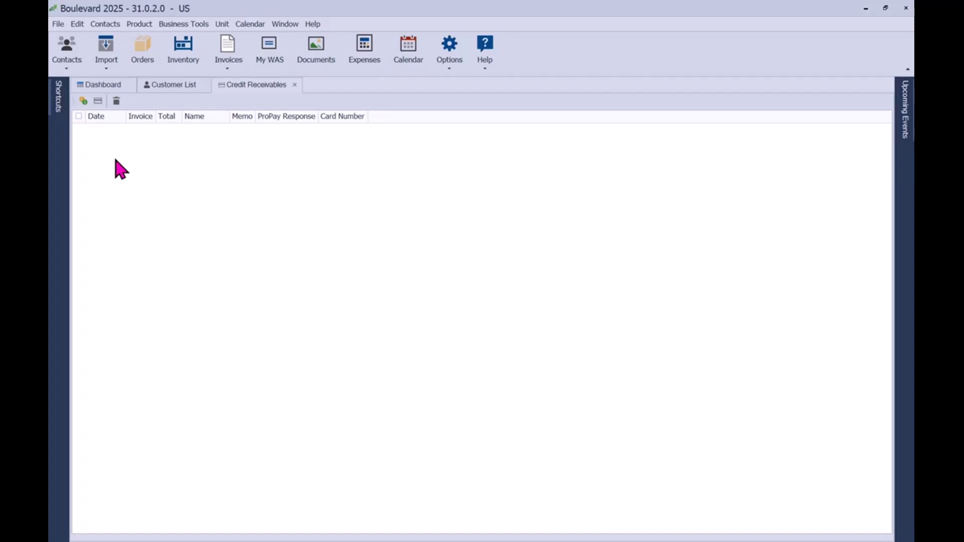
{"action": "left_click", "coordinate": [294, 85]}
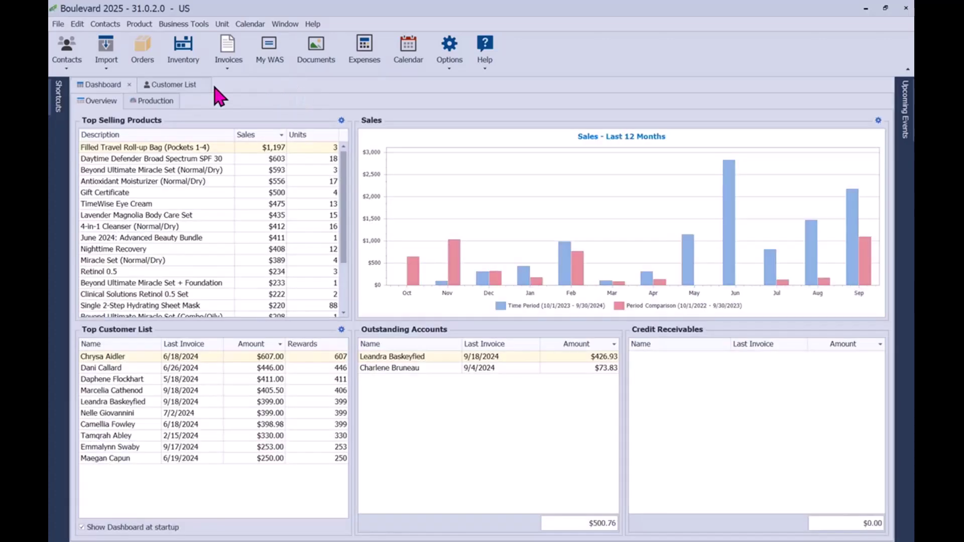
{"action": "left_click", "coordinate": [130, 86]}
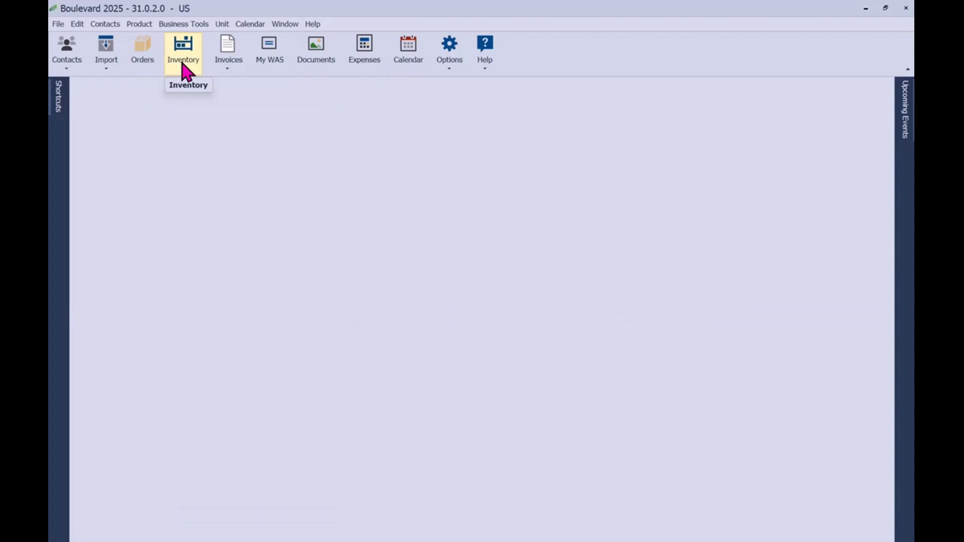
- Open the product inventory list and expand all product groups
{"action": "left_click", "coordinate": [193, 75]}
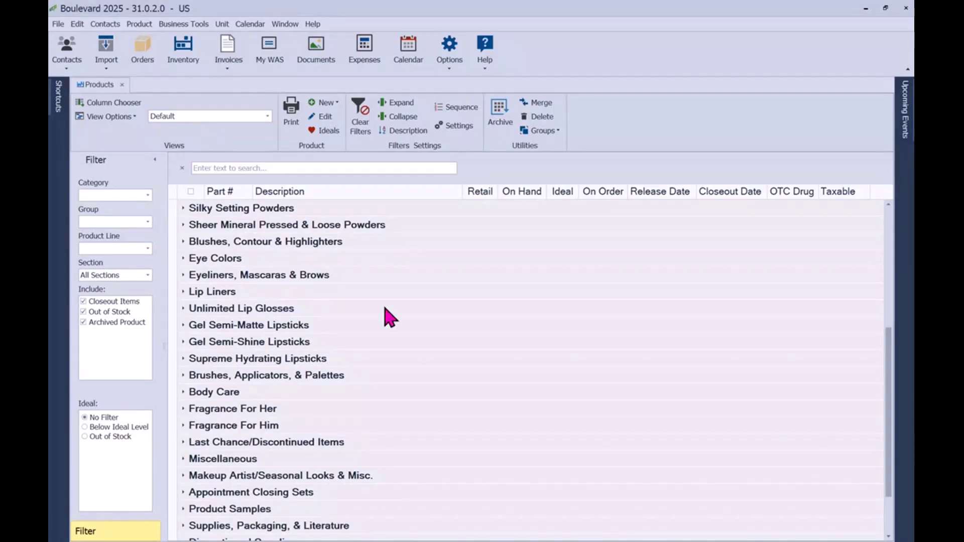
{"action": "scroll", "coordinate": [416, 348], "scroll_direction": "up", "scroll_amount": 5}
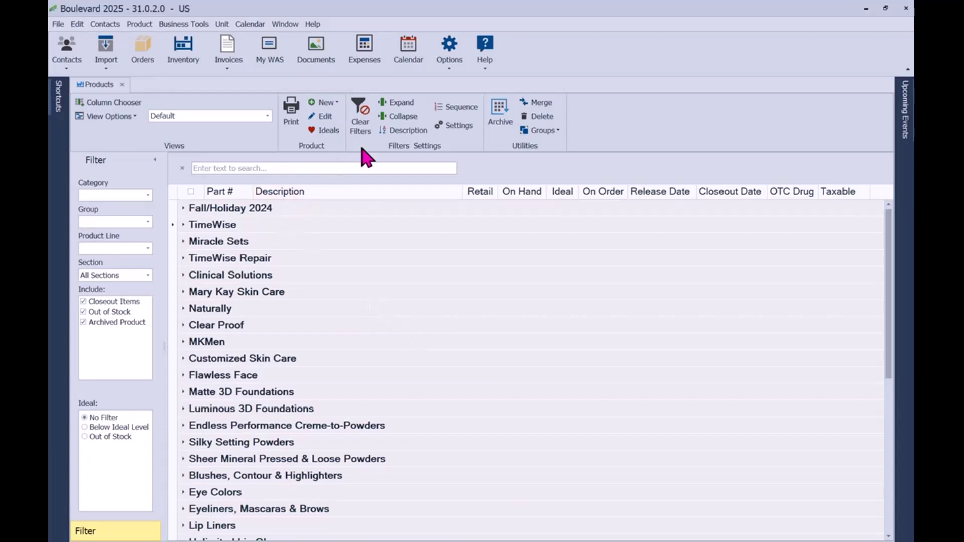
{"action": "left_click", "coordinate": [402, 105]}
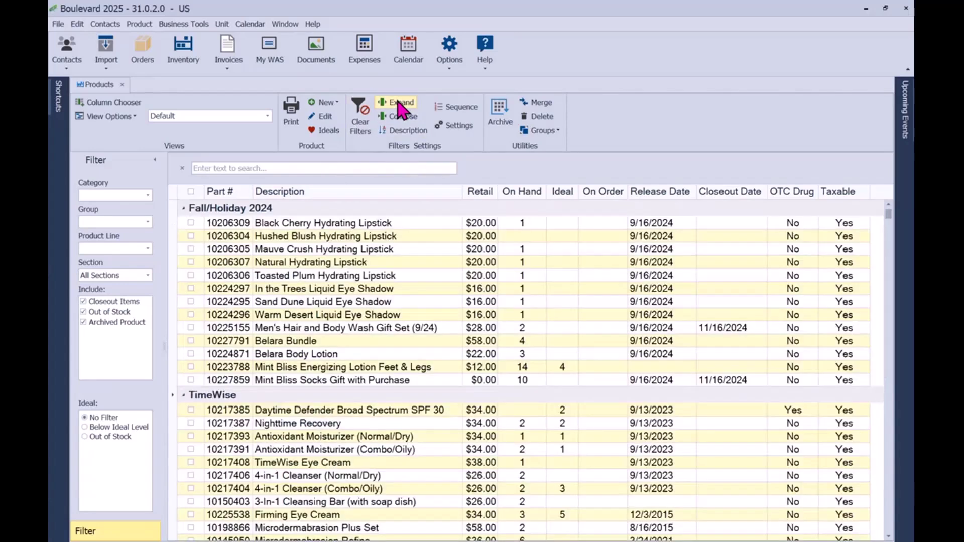
- Select the first eight TimeWise Repair products, from Volu-Firm Foaming Cleanser through Lifting Bio-Cellulose Mask, pk./4
{"action": "scroll", "coordinate": [617, 269], "scroll_direction": "down", "scroll_amount": 2}
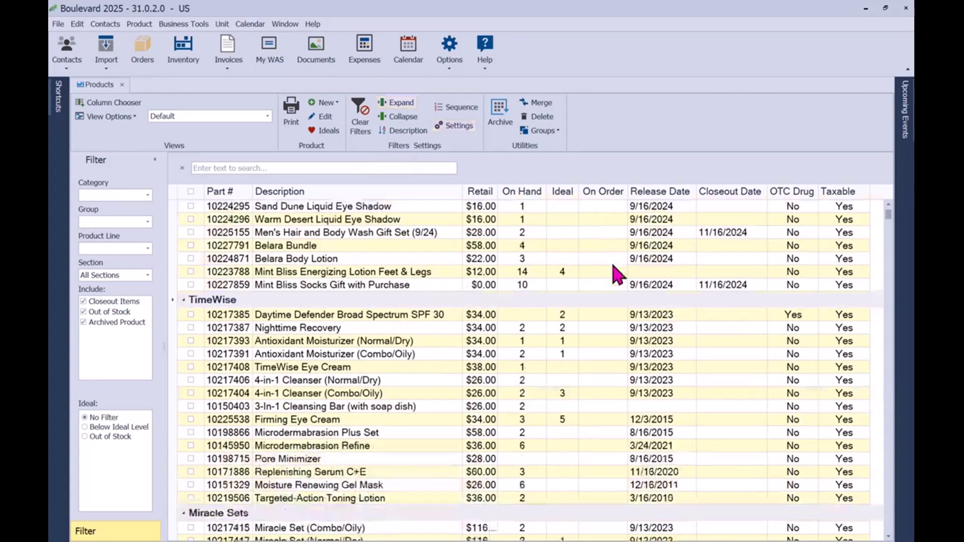
{"action": "scroll", "coordinate": [617, 274], "scroll_direction": "down", "scroll_amount": 5}
{"action": "scroll", "coordinate": [617, 275], "scroll_direction": "down", "scroll_amount": 2}
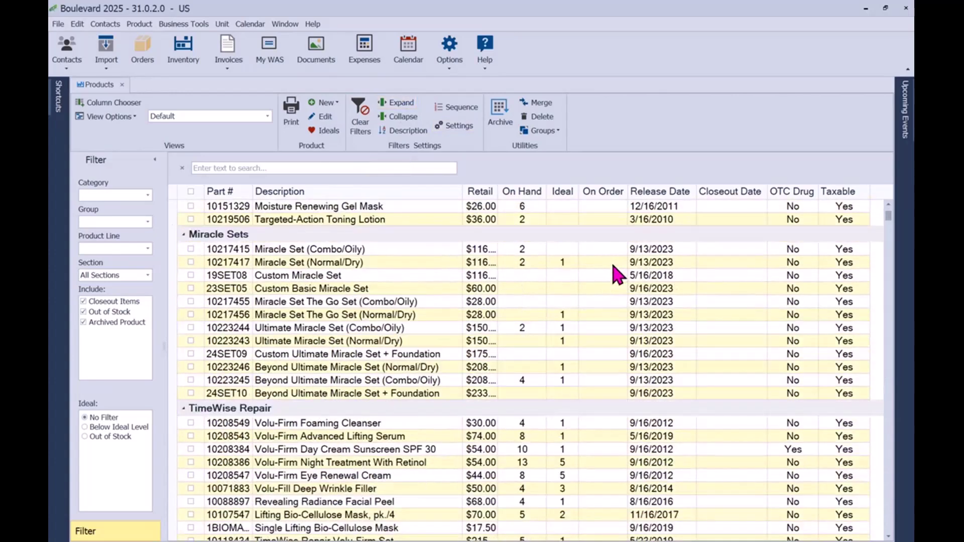
{"action": "scroll", "coordinate": [618, 275], "scroll_direction": "down", "scroll_amount": 2}
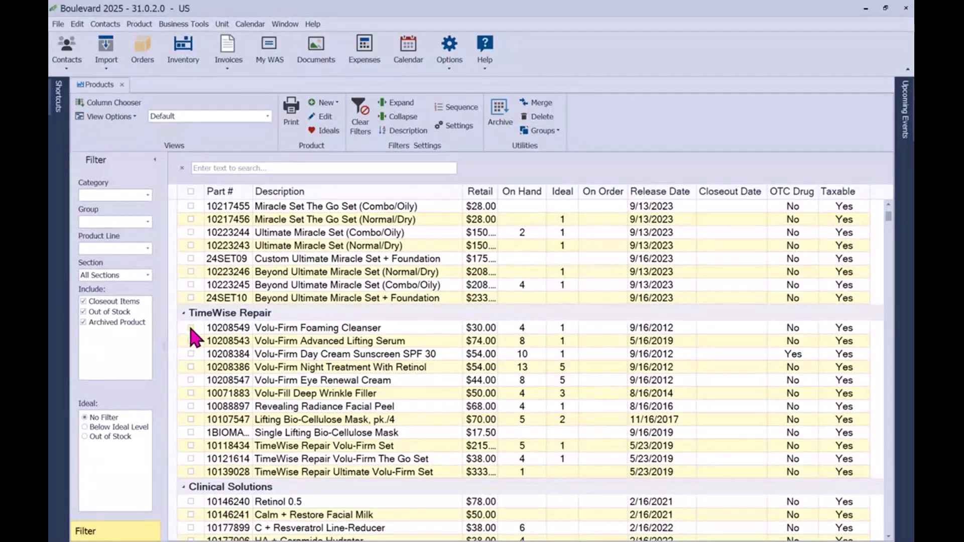
{"action": "left_click", "coordinate": [191, 328]}
{"action": "left_click", "coordinate": [191, 341]}
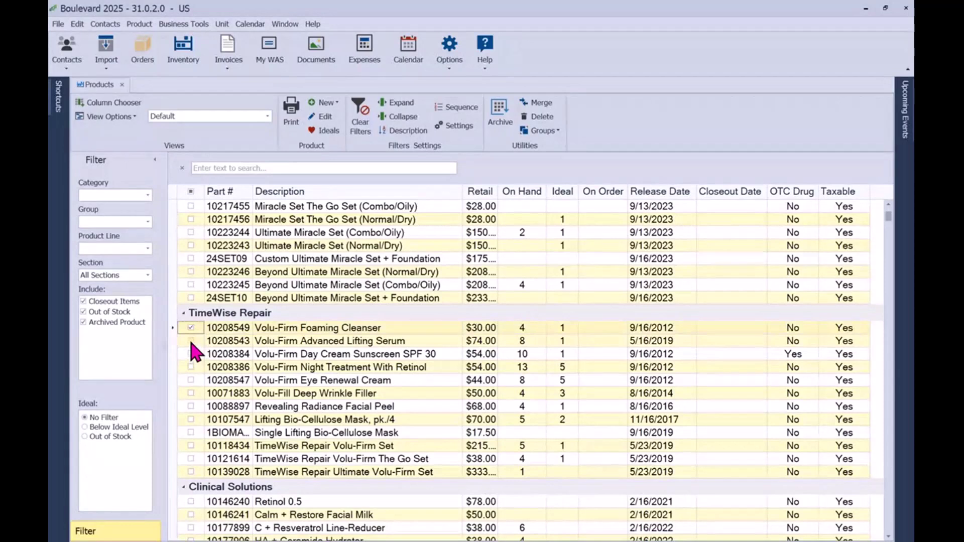
{"action": "left_click", "coordinate": [191, 354]}
{"action": "left_click", "coordinate": [191, 367]}
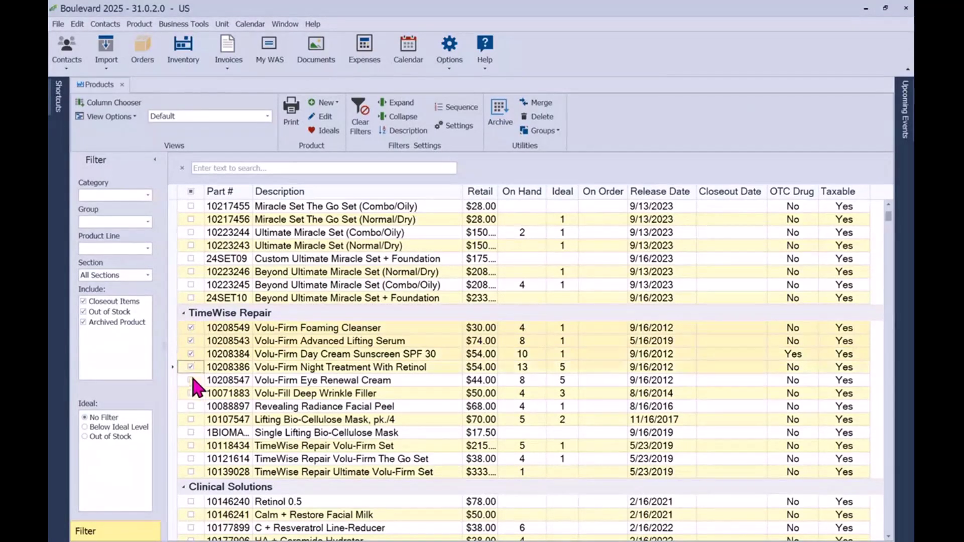
{"action": "left_click", "coordinate": [191, 380]}
{"action": "left_click", "coordinate": [191, 393]}
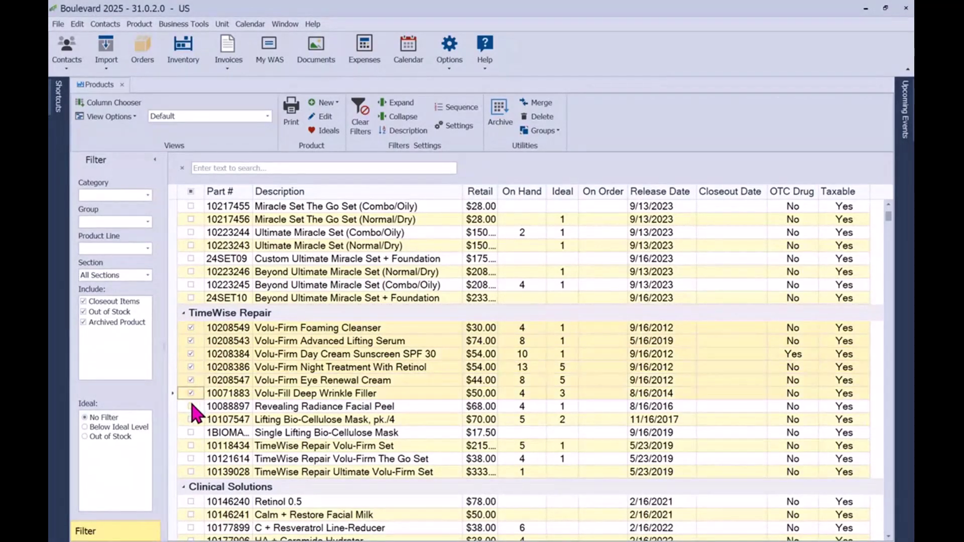
{"action": "left_click", "coordinate": [191, 406]}
{"action": "left_click", "coordinate": [191, 419]}
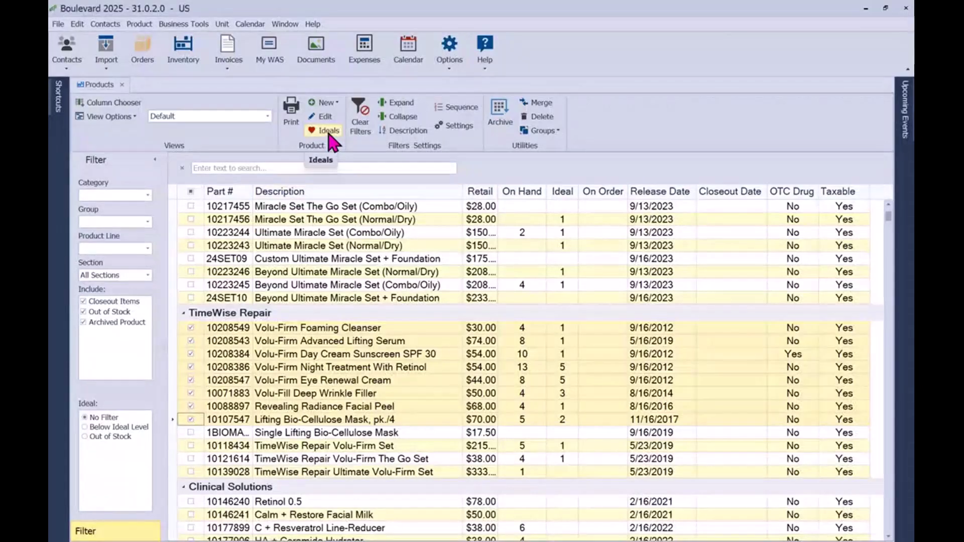
- Replace the selected products' 1-month ideal amounts with the estimated average from the past 12 months of sales history
{"action": "left_click", "coordinate": [328, 131]}
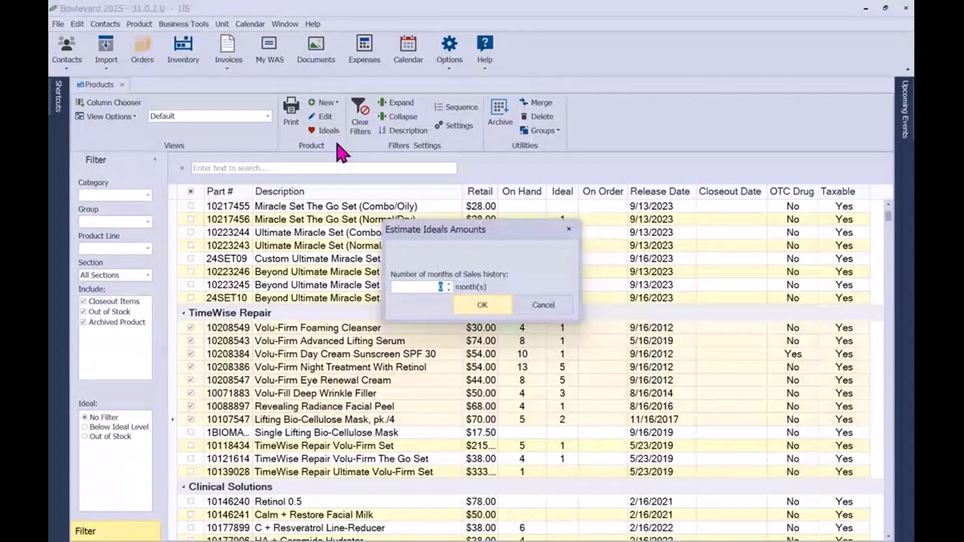
{"action": "left_click", "coordinate": [449, 284]}
{"action": "left_click", "coordinate": [487, 304]}
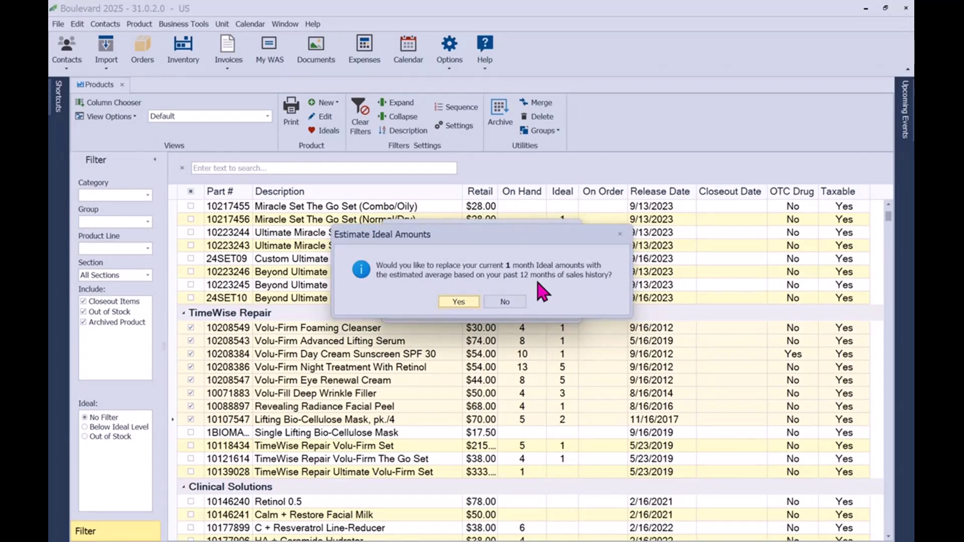
{"action": "left_click", "coordinate": [460, 302]}
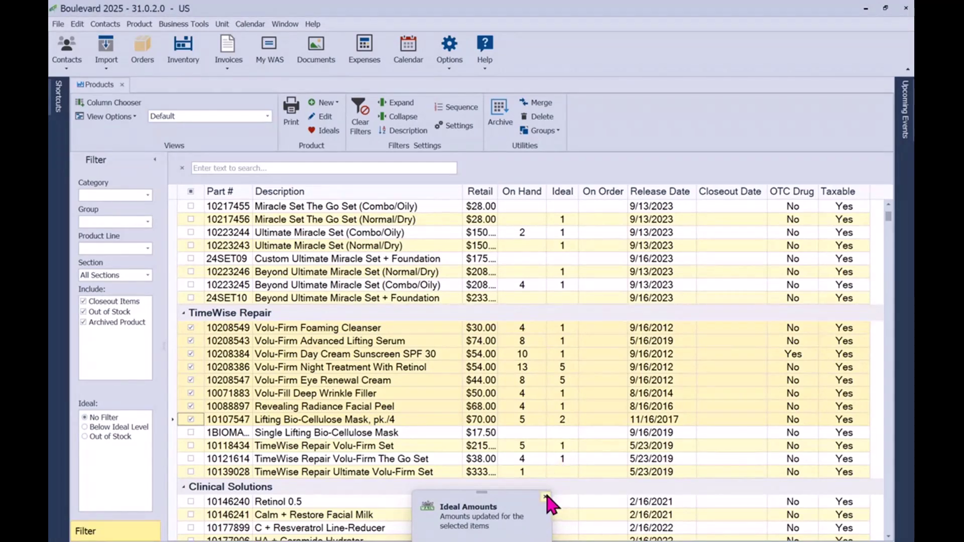
{"action": "left_click", "coordinate": [546, 497]}
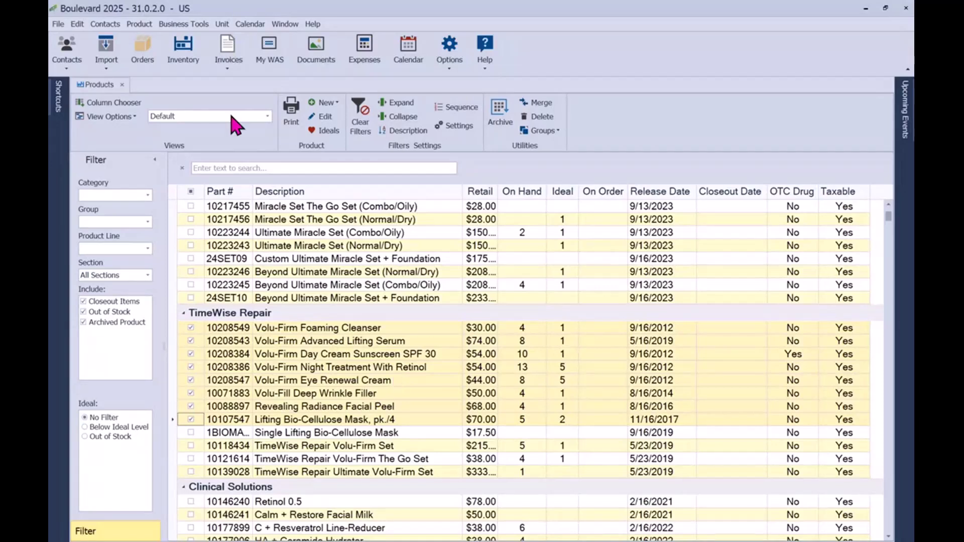
- Switch the product list to the Sales view, widen the filter area and limit the date range to August
{"action": "left_click", "coordinate": [233, 117]}
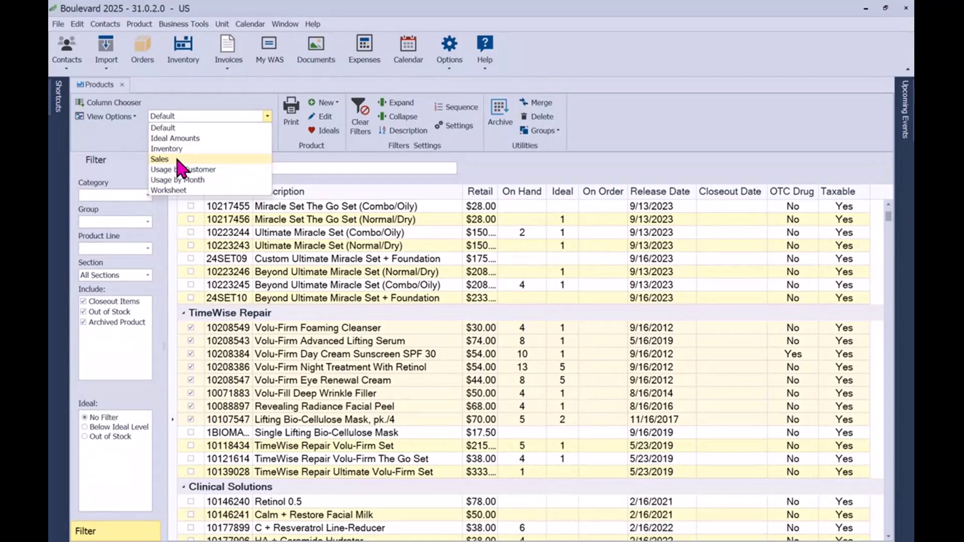
{"action": "left_click", "coordinate": [179, 159]}
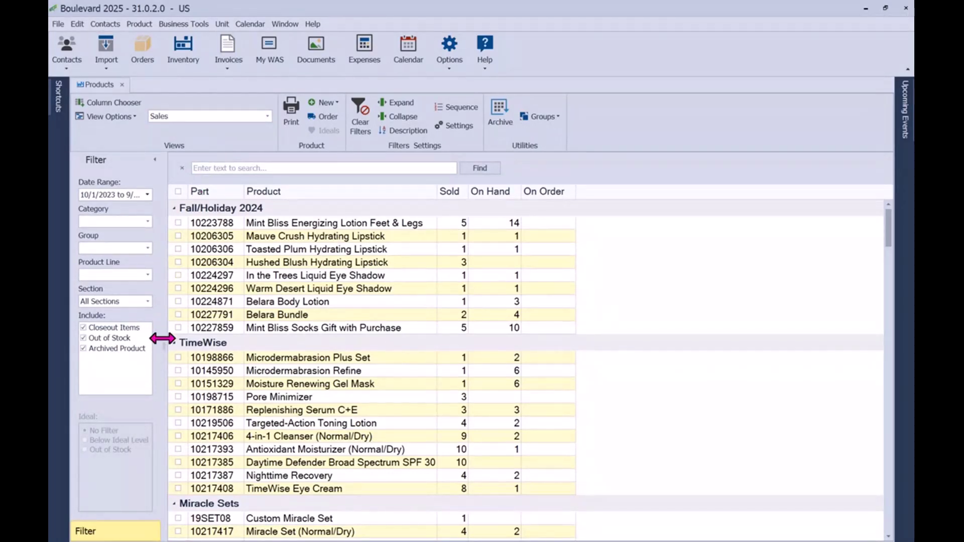
{"action": "left_click_drag", "start_coordinate": [163, 344], "coordinate": [179, 344]}
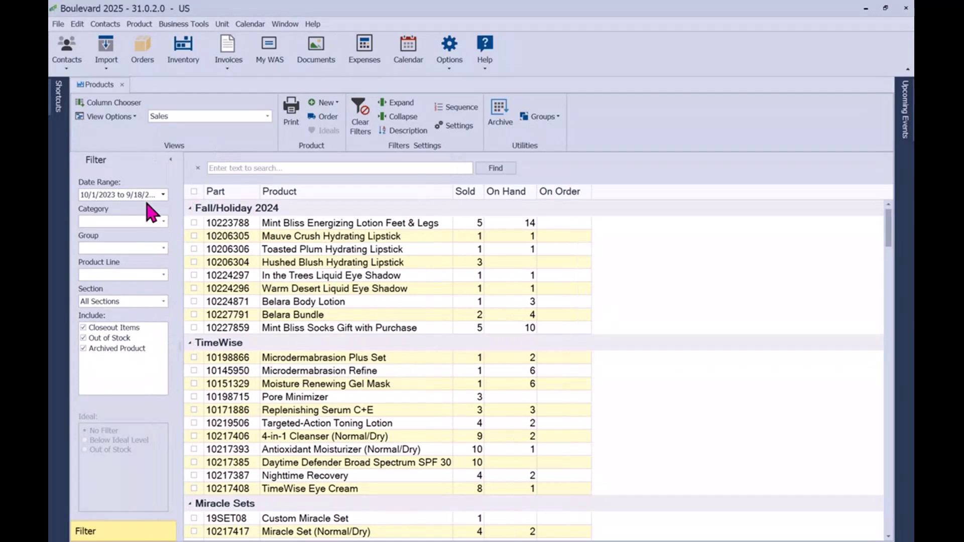
{"action": "left_click", "coordinate": [164, 194]}
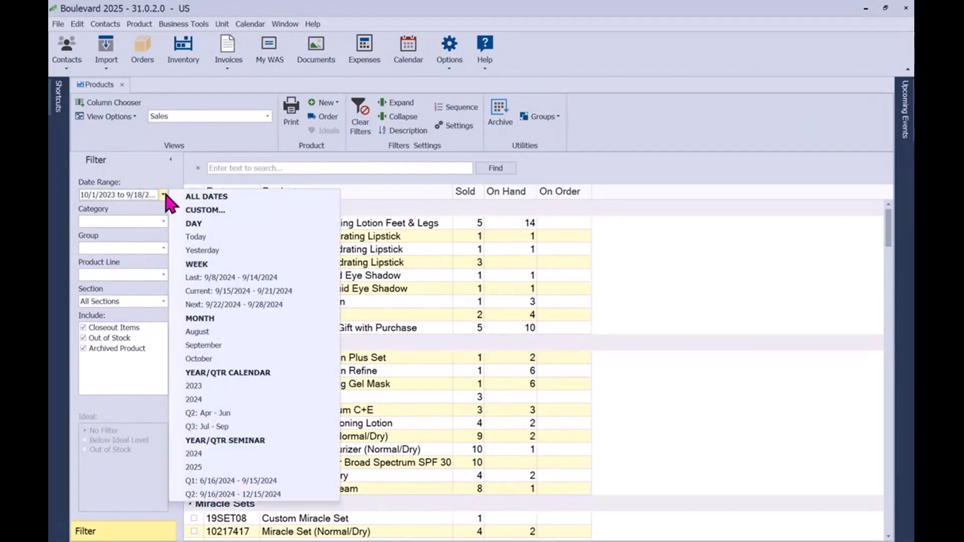
{"action": "left_click", "coordinate": [210, 331]}
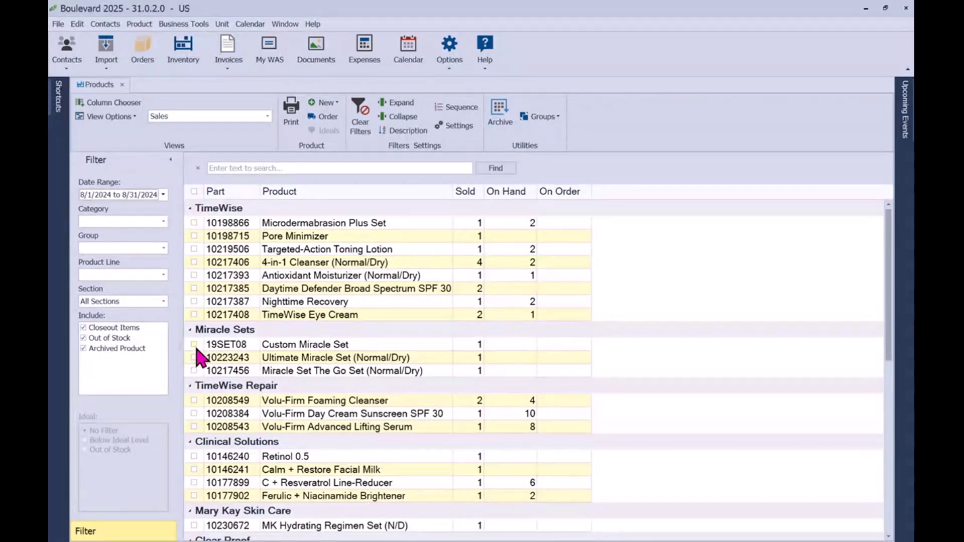
- Select all products sold in the August date range and create an inventory order from them
{"action": "left_click", "coordinate": [193, 193]}
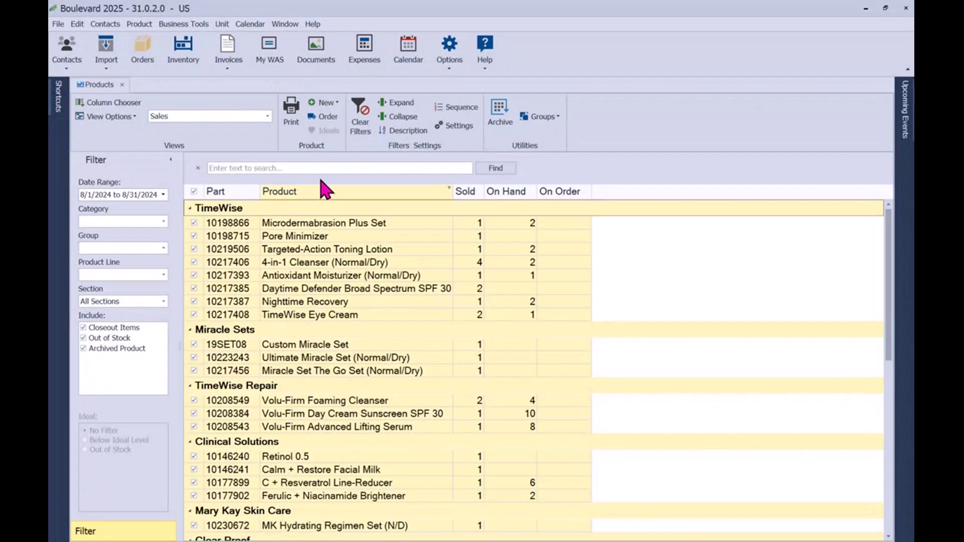
{"action": "left_click", "coordinate": [326, 117]}
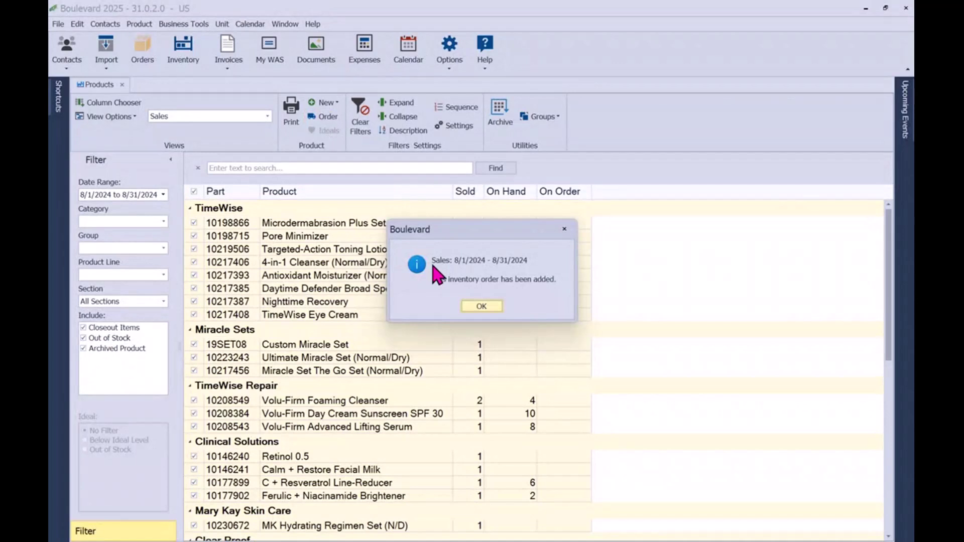
{"action": "left_click", "coordinate": [481, 306]}
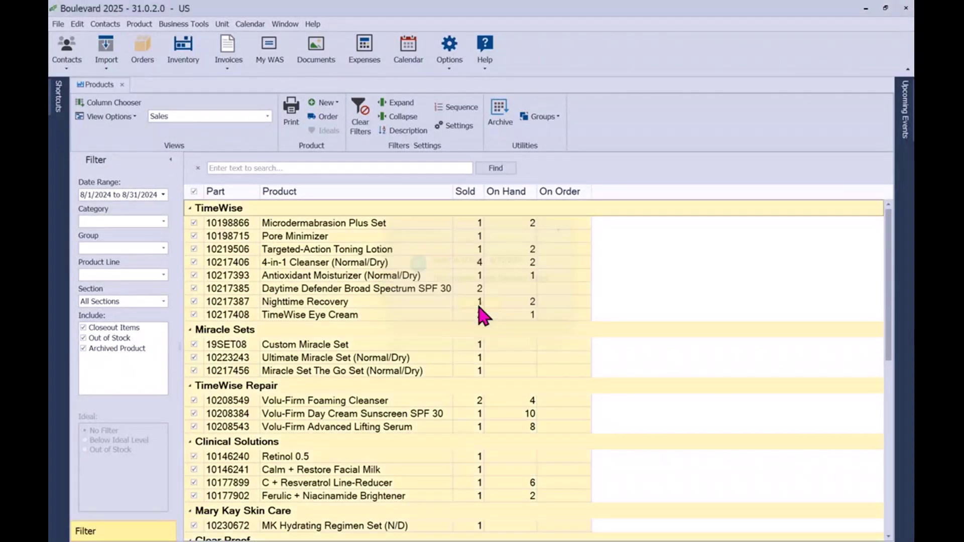
- Open the 9/18/2024 August sales order, widening the order list's Description column, and remove Volu-Firm Day Cream Sunscreen SPF 30 from it
{"action": "left_click", "coordinate": [150, 70]}
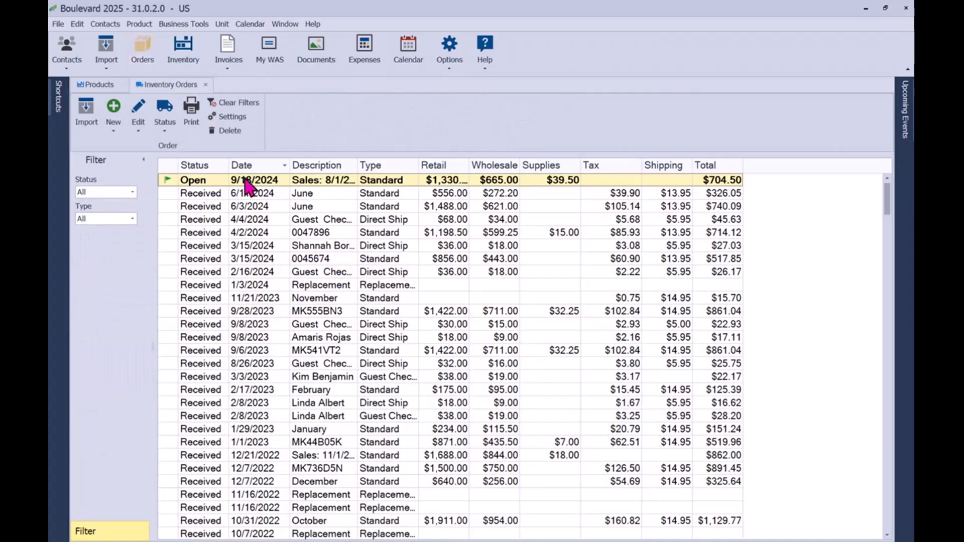
{"action": "left_click_drag", "start_coordinate": [356, 165], "coordinate": [390, 166]}
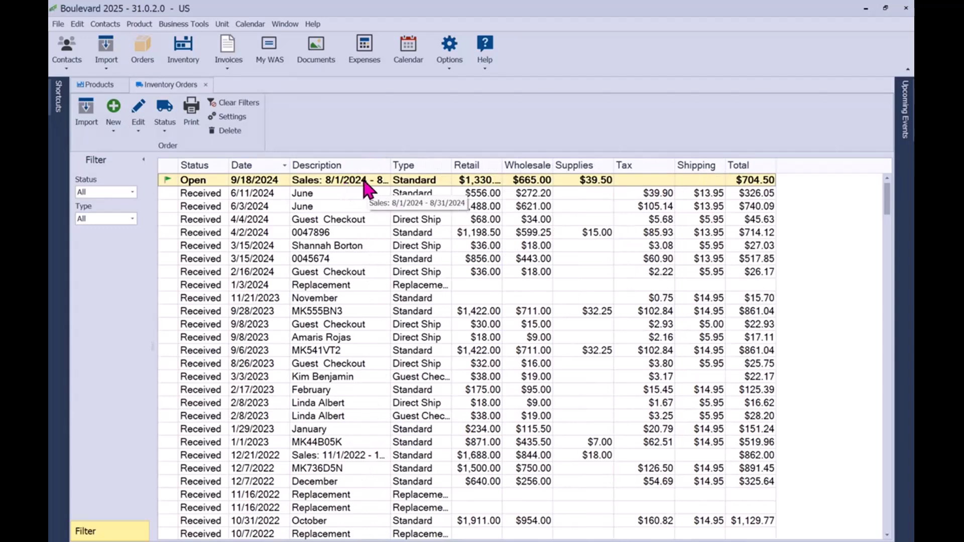
{"action": "double_click", "coordinate": [246, 185]}
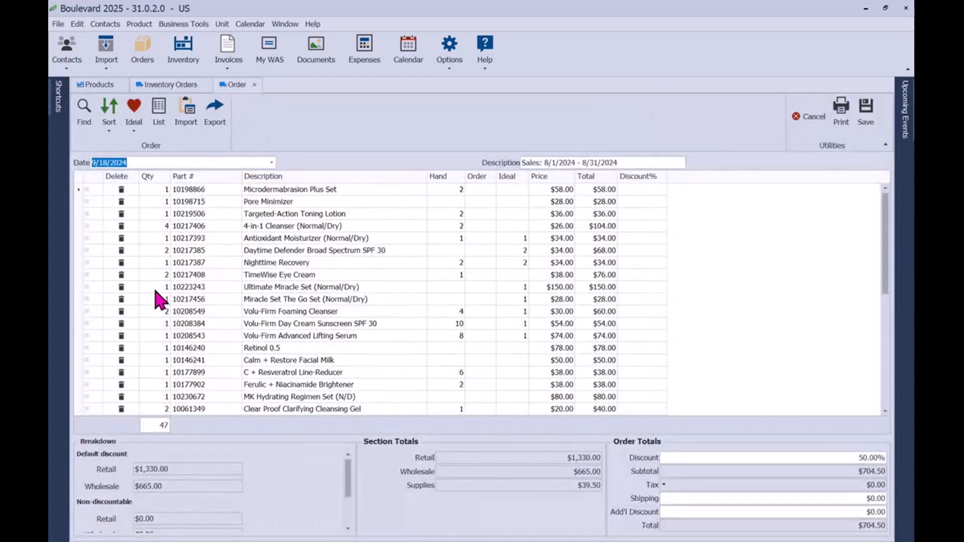
{"action": "left_click", "coordinate": [121, 323]}
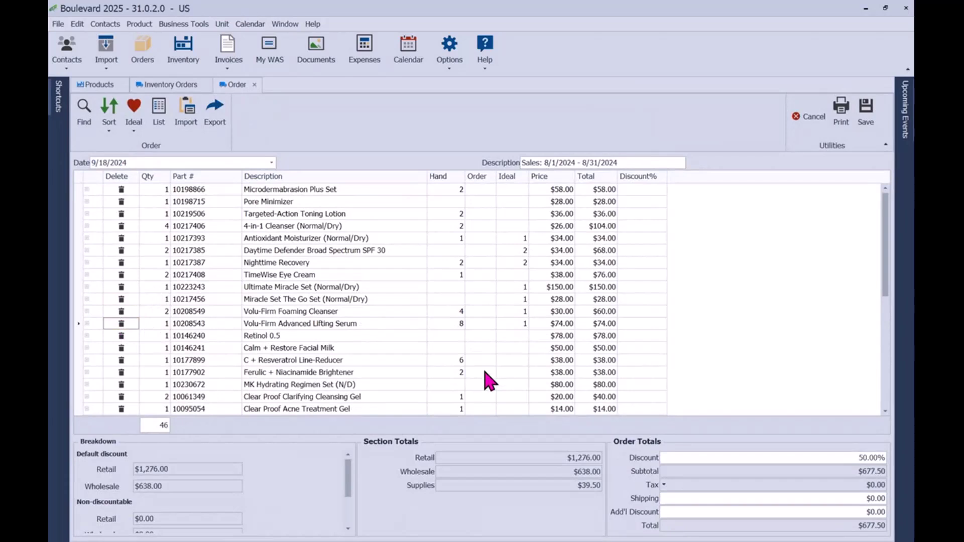
- In the order's fill list, set quantity 1 for the Black Cherry, Hushed Blush, Mauve Crush and Natural Hydrating Lipsticks
{"action": "left_click", "coordinate": [161, 124]}
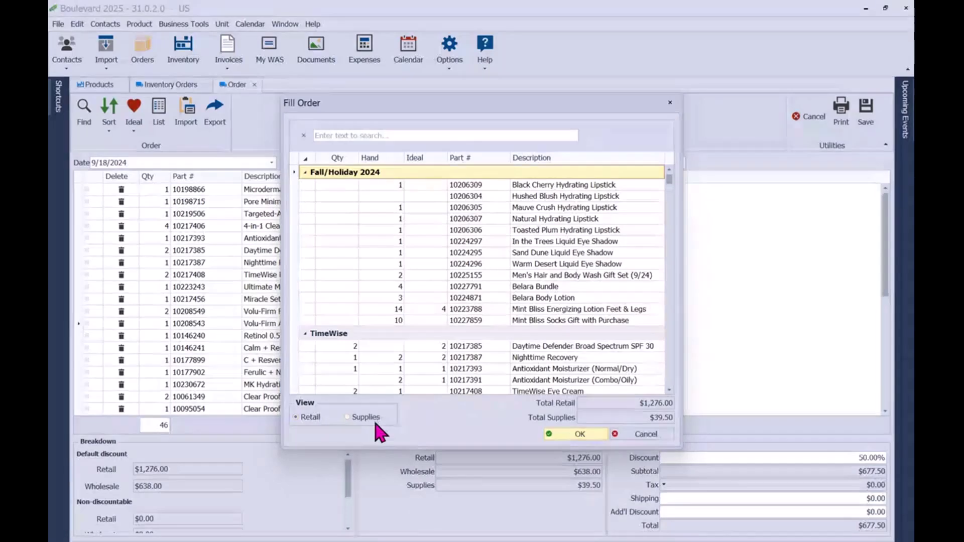
{"action": "left_click", "coordinate": [341, 184]}
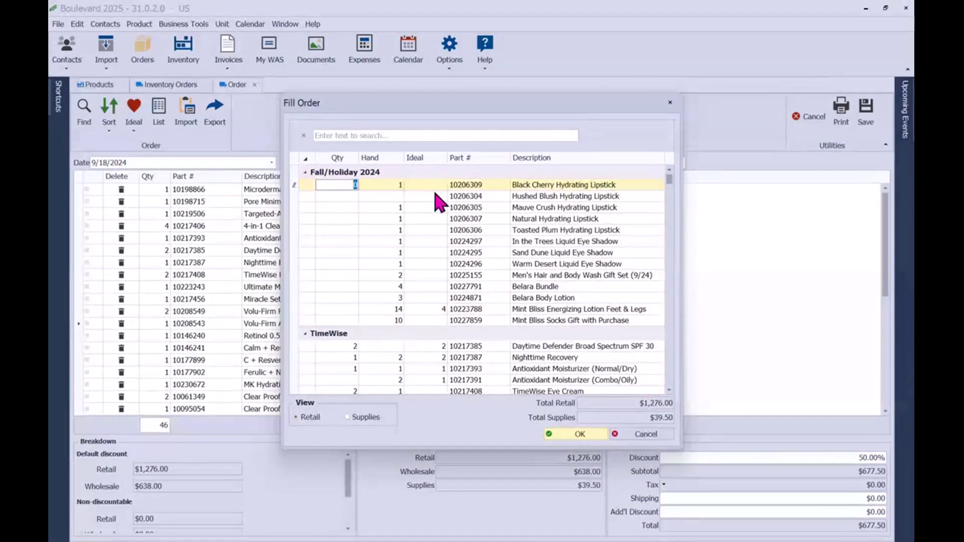
{"action": "type", "text": "1"}
{"action": "key", "text": "Down"}
{"action": "type", "text": "1"}
{"action": "key", "text": "Down"}
{"action": "type", "text": "1"}
{"action": "key", "text": "Down"}
{"action": "type", "text": "1"}
{"action": "key", "text": "Down"}
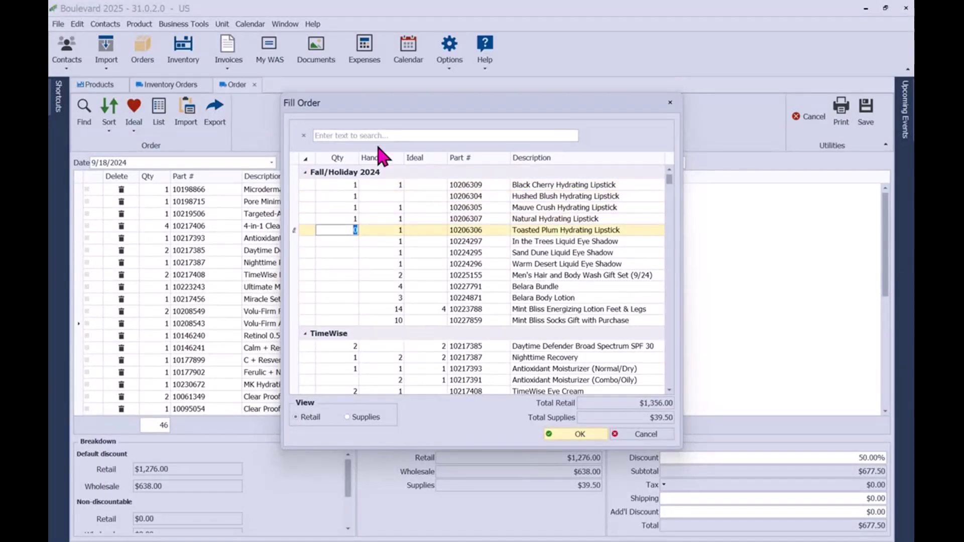
- Collapse all product groups, expand Mary Kay Skin Care and set the MK Hydrating Moisturizer quantity to 2
{"action": "left_click", "coordinate": [307, 160]}
{"action": "scroll", "coordinate": [364, 214], "scroll_direction": "down", "scroll_amount": 6}
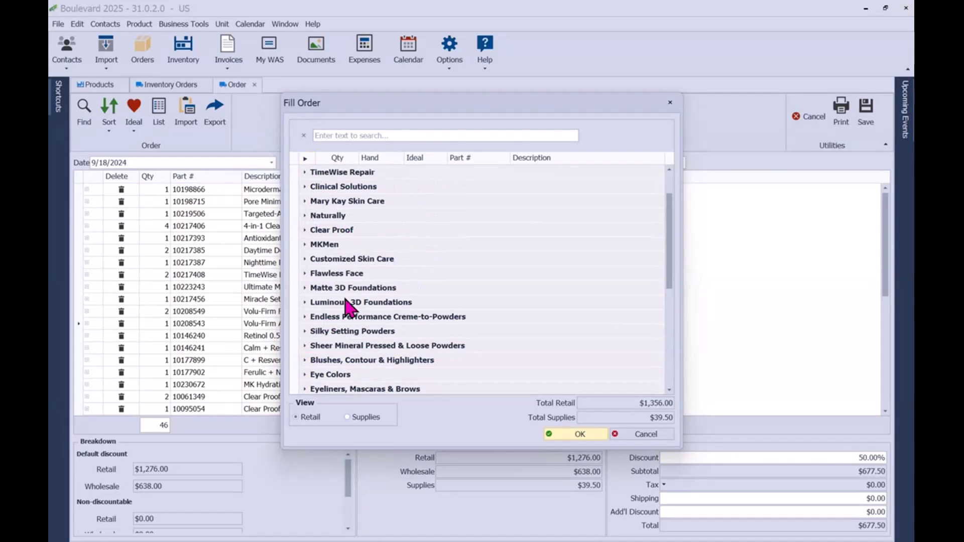
{"action": "scroll", "coordinate": [331, 281], "scroll_direction": "up", "scroll_amount": 1}
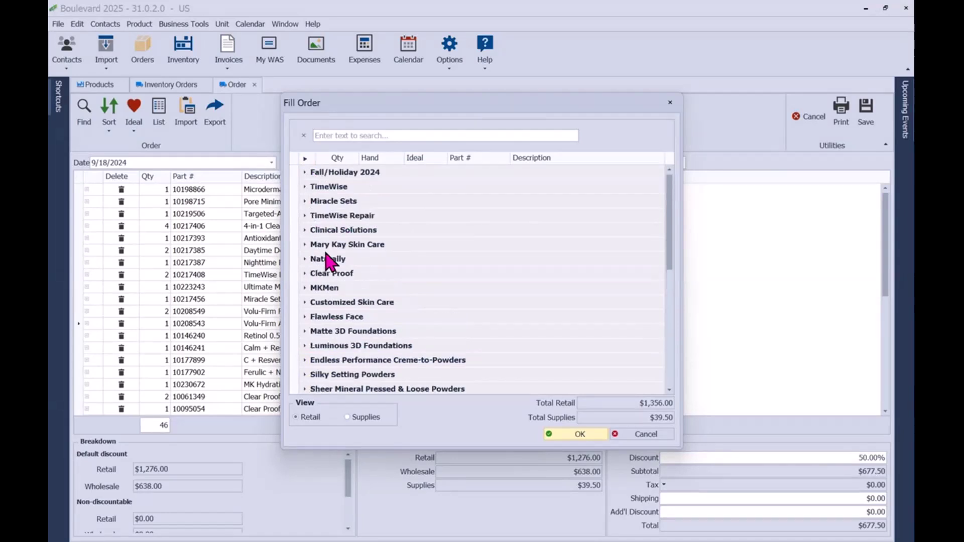
{"action": "left_click", "coordinate": [305, 246]}
{"action": "left_click", "coordinate": [339, 280]}
{"action": "type", "text": "2"}
{"action": "key", "text": "Down"}
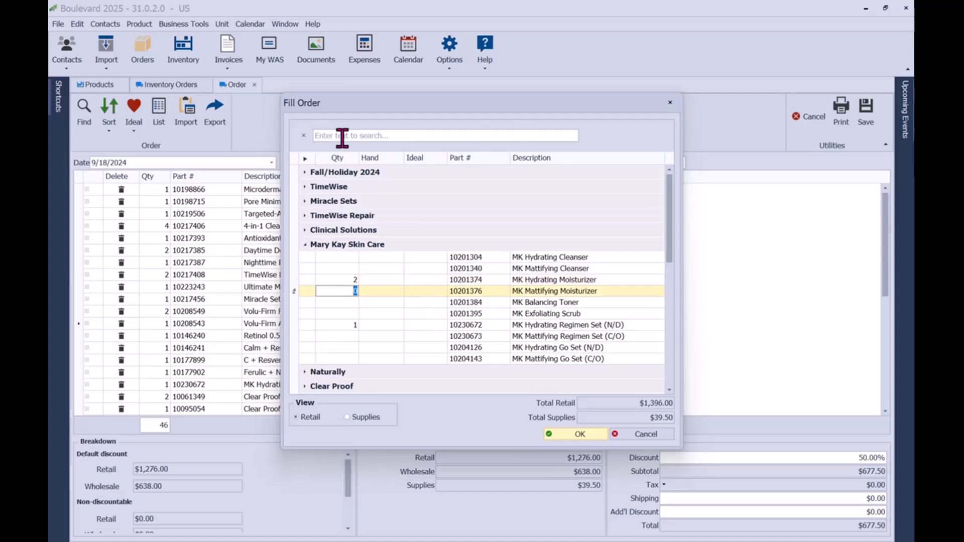
- Search the fill list for "blosso", set quantity 1 for Blossom Chromafusion Eye Shadow, and save the updated order
{"action": "left_click", "coordinate": [497, 133]}
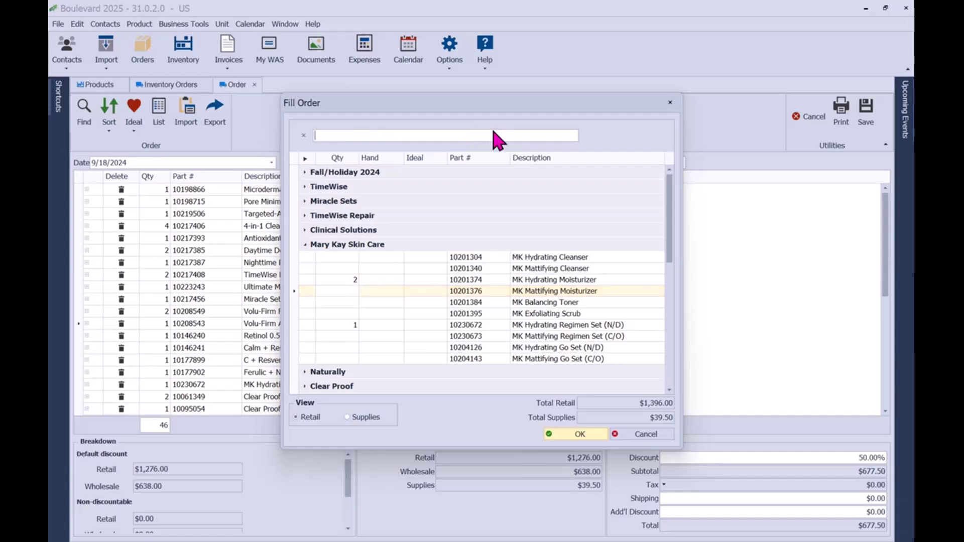
{"action": "type", "text": "blosso"}
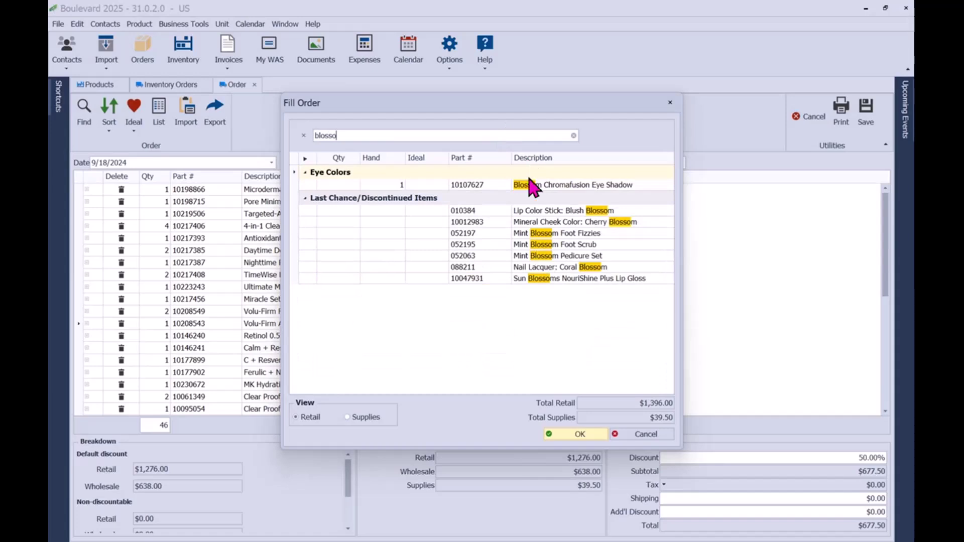
{"action": "left_click", "coordinate": [340, 184]}
{"action": "type", "text": "1"}
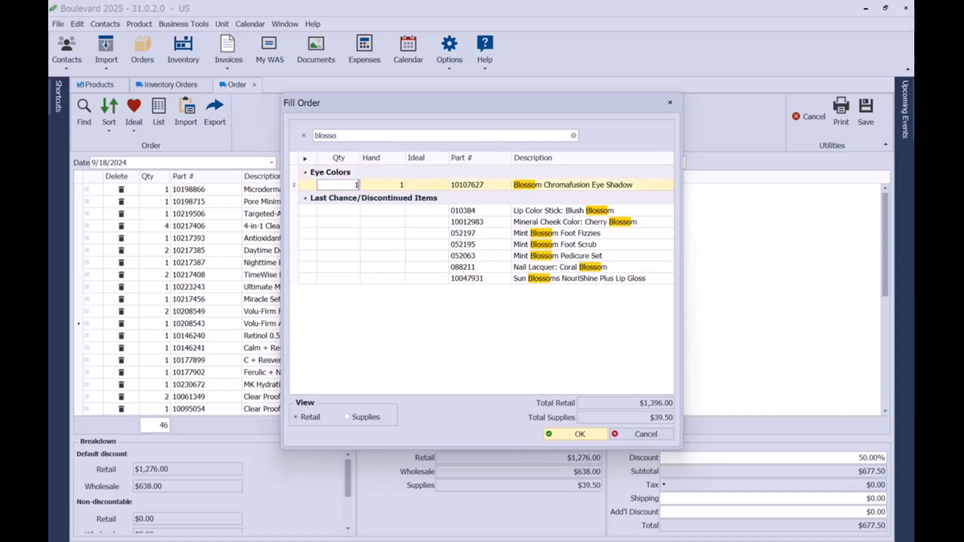
{"action": "key", "text": "Tab"}
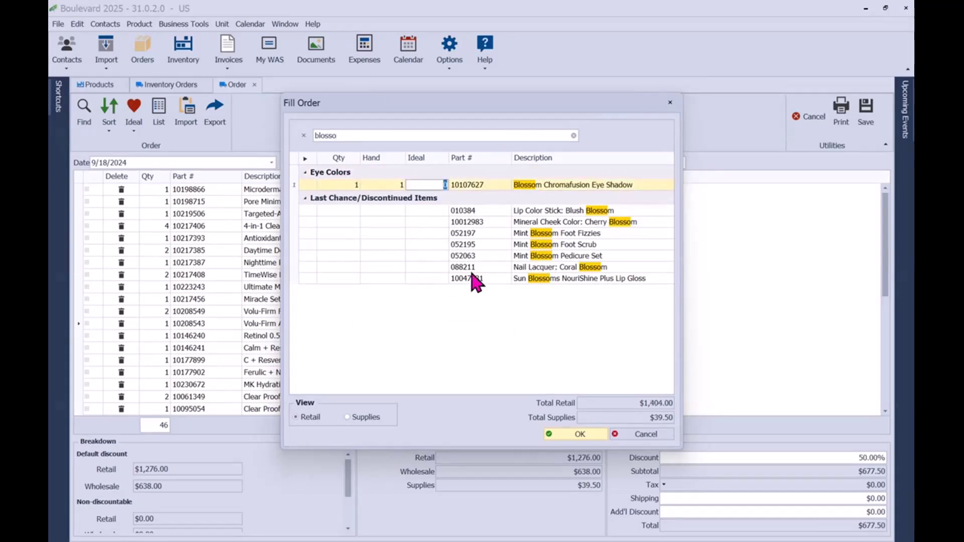
{"action": "left_click", "coordinate": [567, 443]}
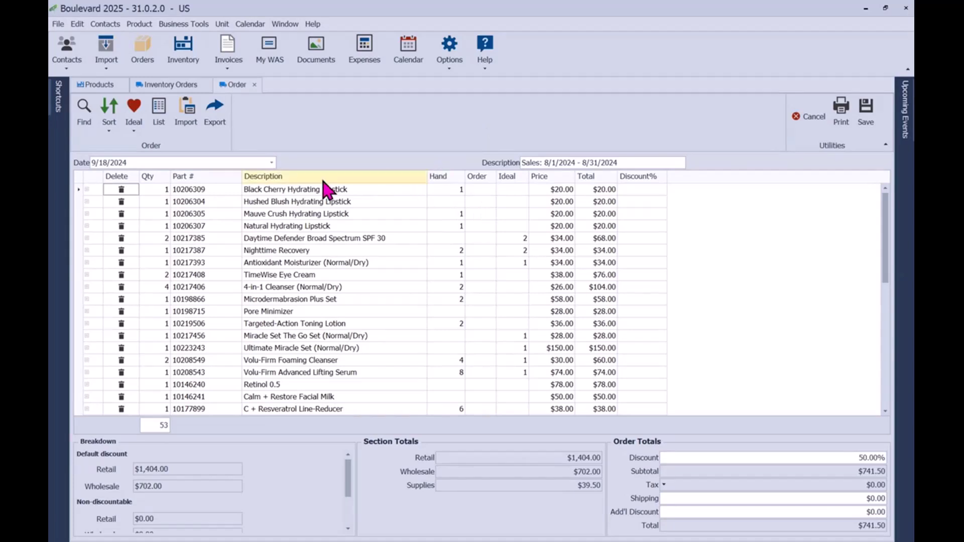
{"action": "left_click", "coordinate": [864, 118]}
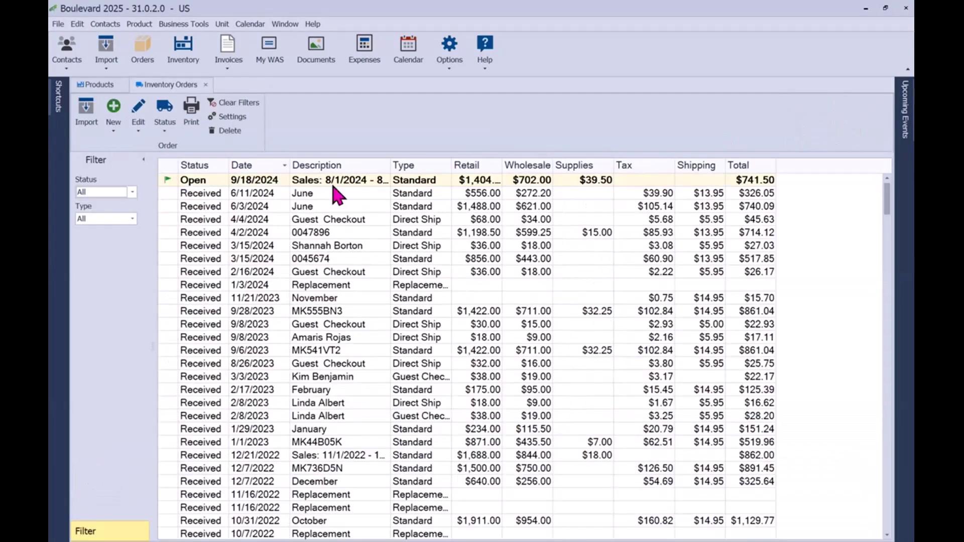
- Change the August sales order's status to Placed and accept adding its items to the On Order field
{"action": "right_click", "coordinate": [333, 183]}
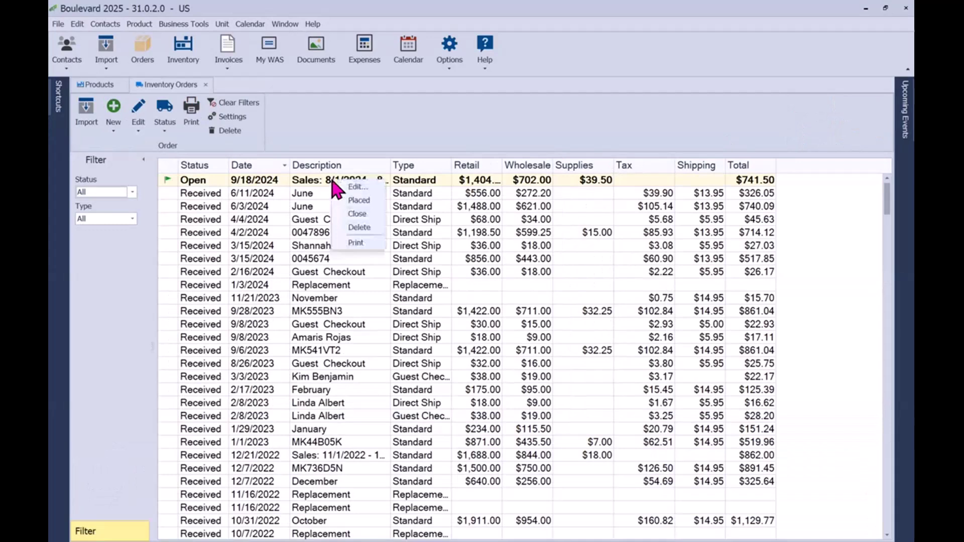
{"action": "left_click", "coordinate": [165, 126]}
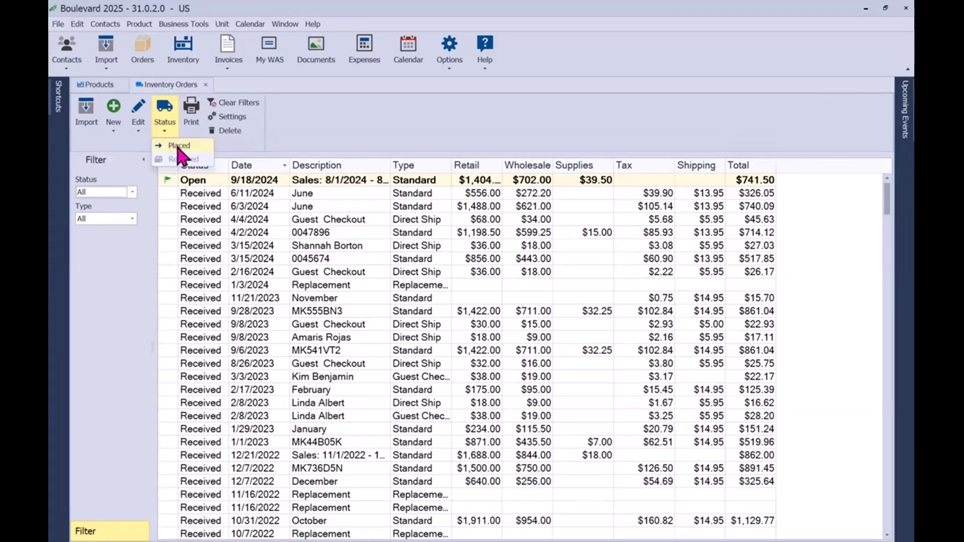
{"action": "left_click", "coordinate": [176, 149]}
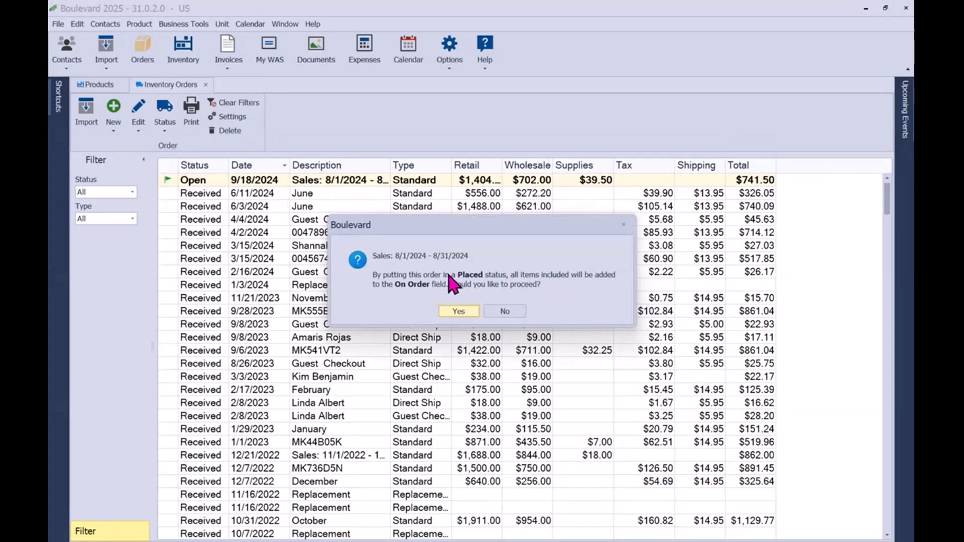
{"action": "left_click", "coordinate": [458, 312]}
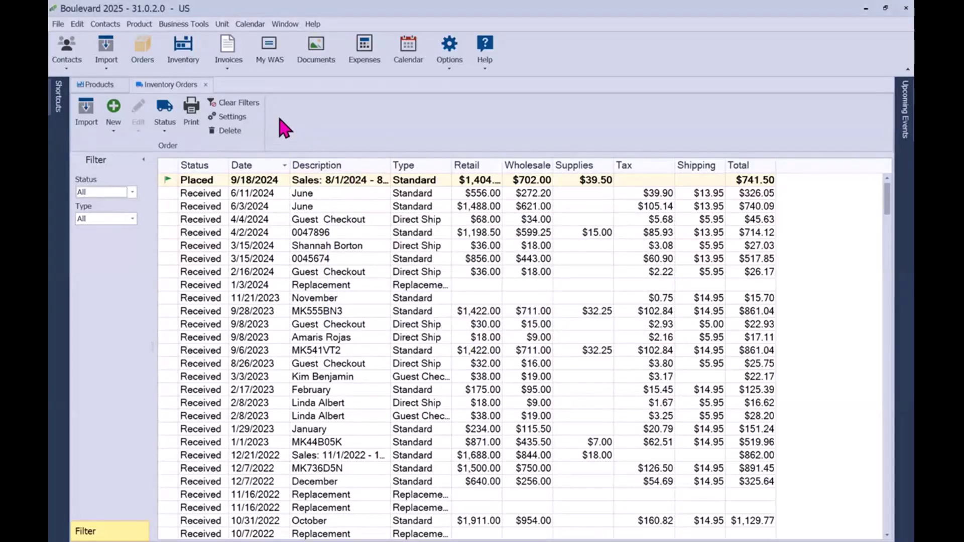
- Reopen the product inventory in the Default view and examine the On Order amounts across the product groups
{"action": "left_click", "coordinate": [191, 61]}
{"action": "left_click", "coordinate": [633, 237]}
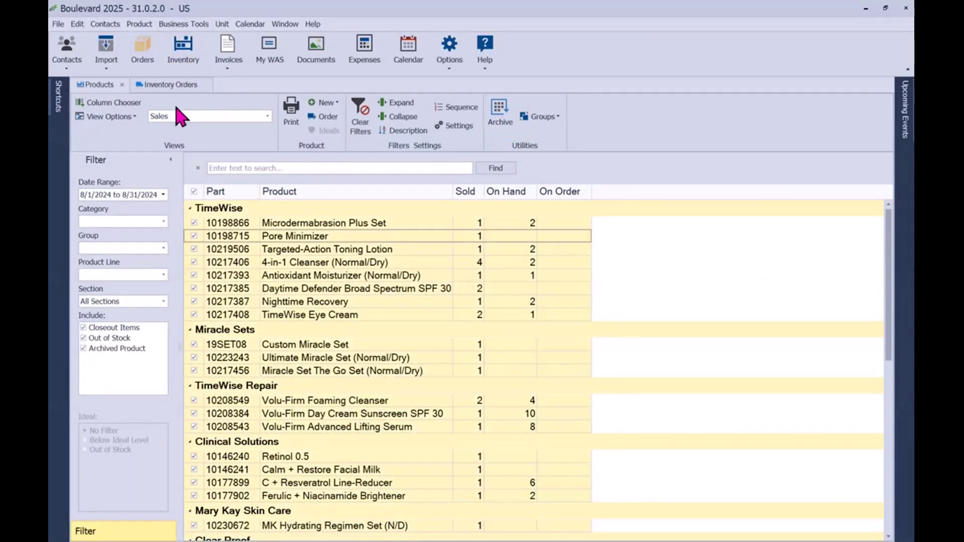
{"action": "left_click", "coordinate": [122, 85]}
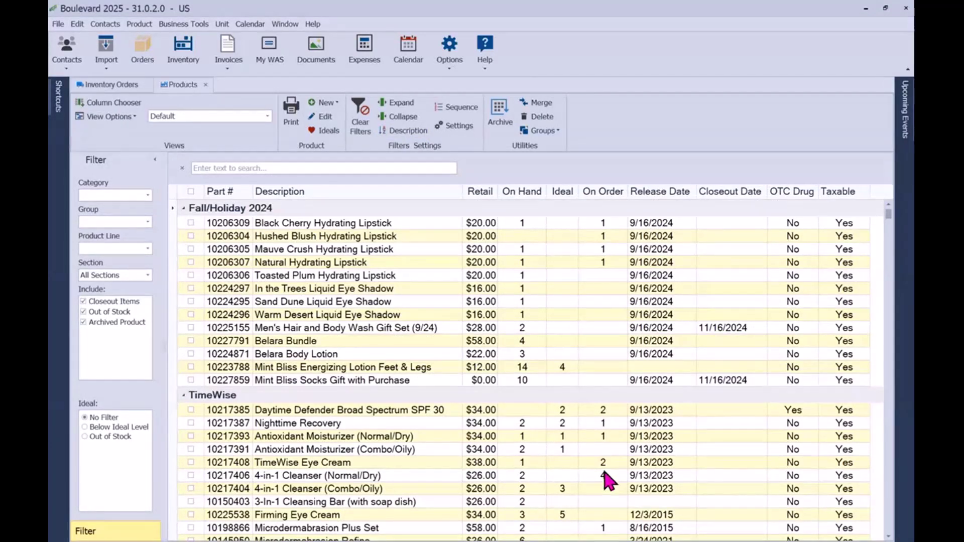
{"action": "scroll", "coordinate": [616, 479], "scroll_direction": "down", "scroll_amount": 20}
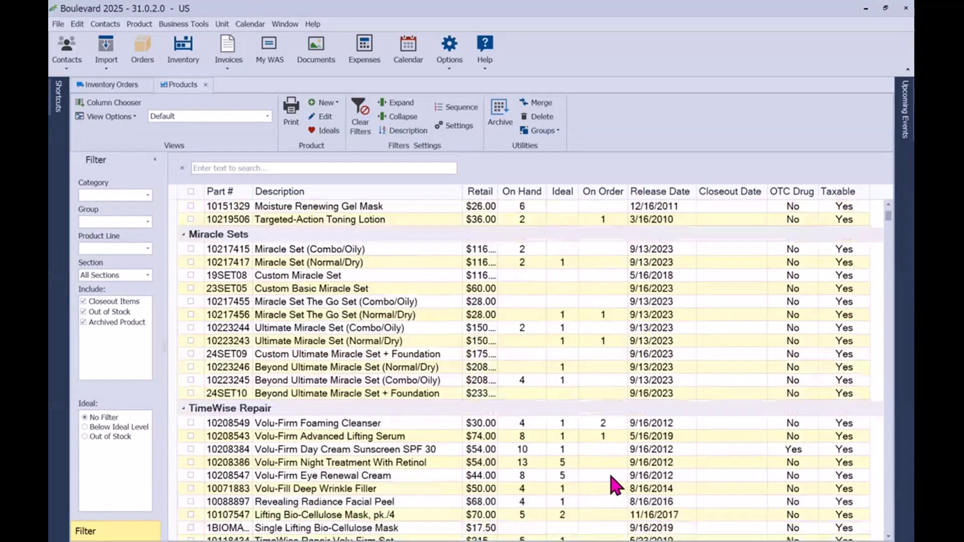
{"action": "scroll", "coordinate": [616, 483], "scroll_direction": "down", "scroll_amount": 3}
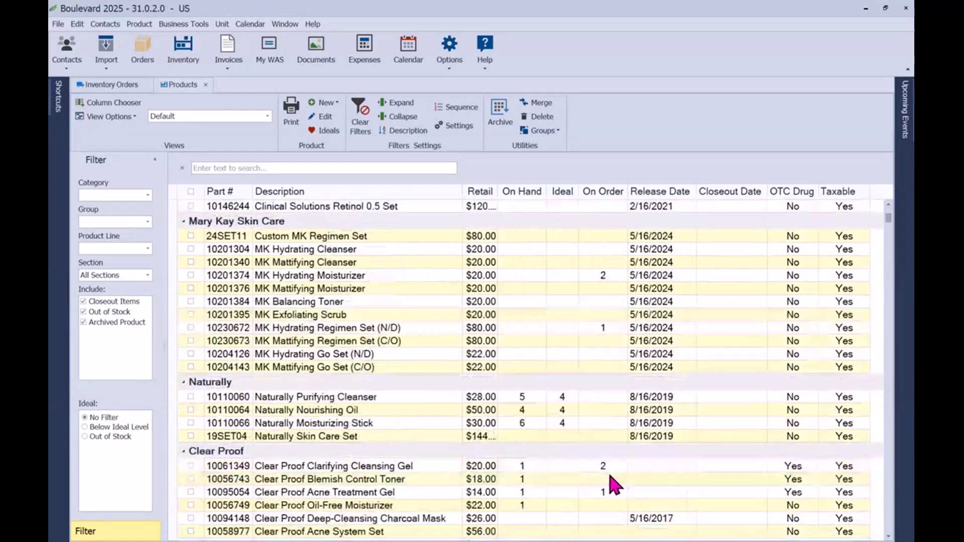
{"action": "scroll", "coordinate": [614, 484], "scroll_direction": "up", "scroll_amount": 10}
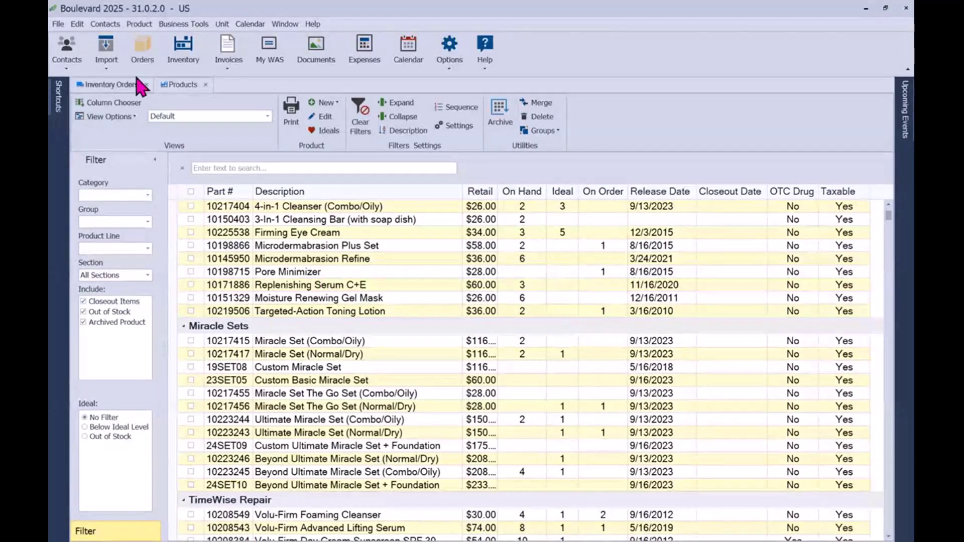
- Return to the inventory orders and mark the placed August sales order as Received, receiving all items
{"action": "left_click", "coordinate": [142, 56]}
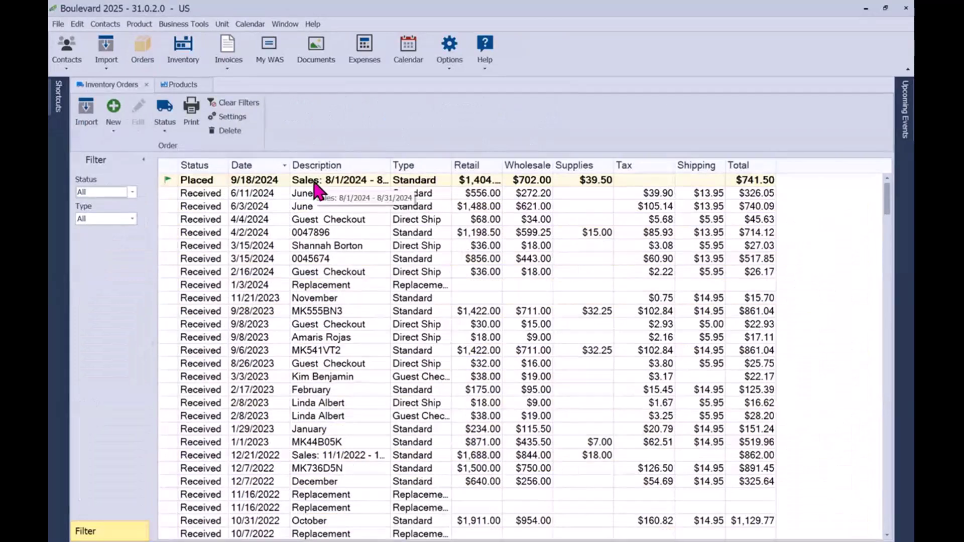
{"action": "left_click", "coordinate": [164, 126]}
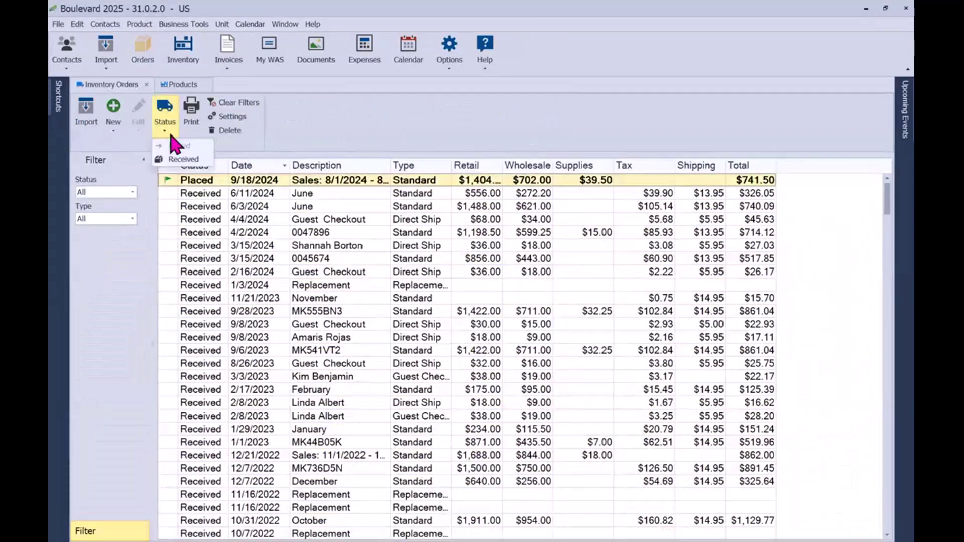
{"action": "left_click", "coordinate": [185, 156]}
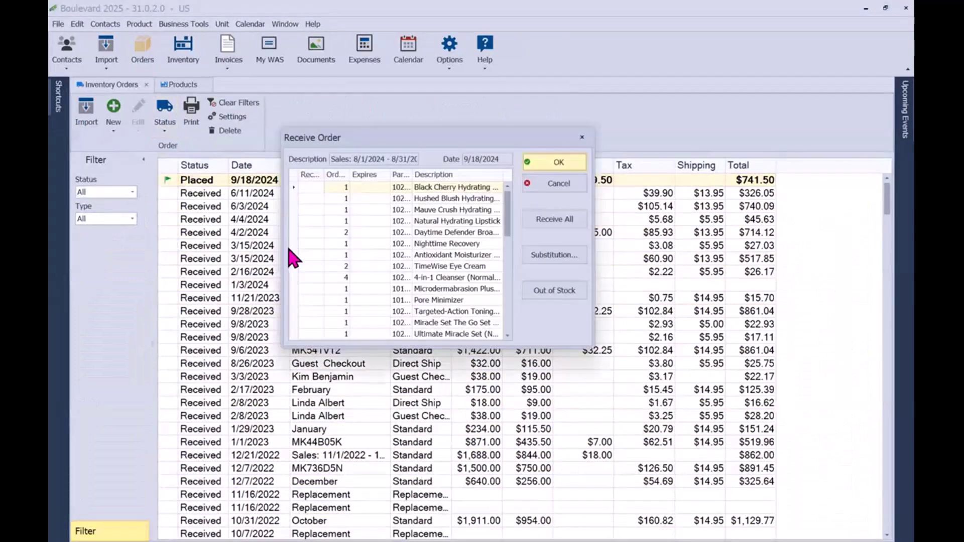
{"action": "left_click", "coordinate": [545, 232]}
{"action": "left_click", "coordinate": [552, 162]}
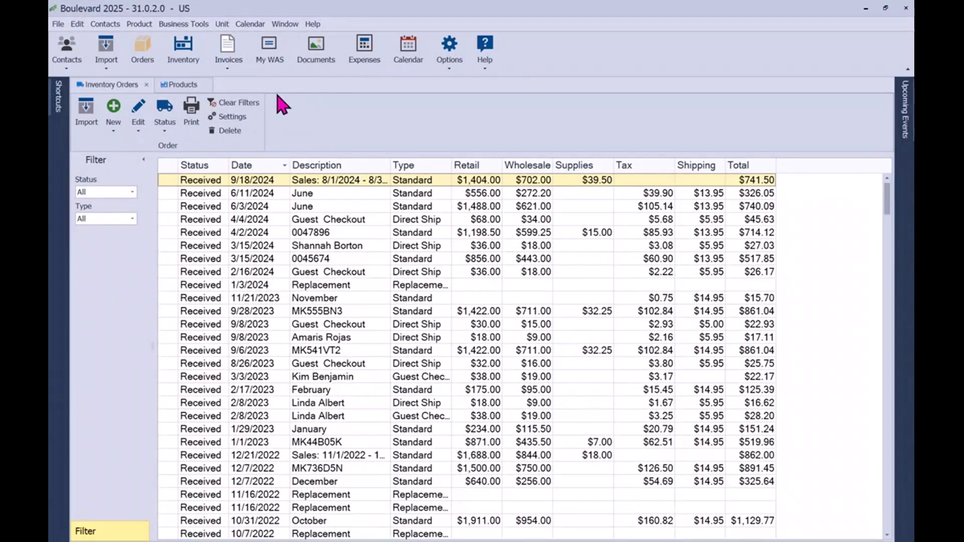
- Review the inventory order import options, then close the Inventory Orders and Products lists
{"action": "left_click", "coordinate": [108, 69]}
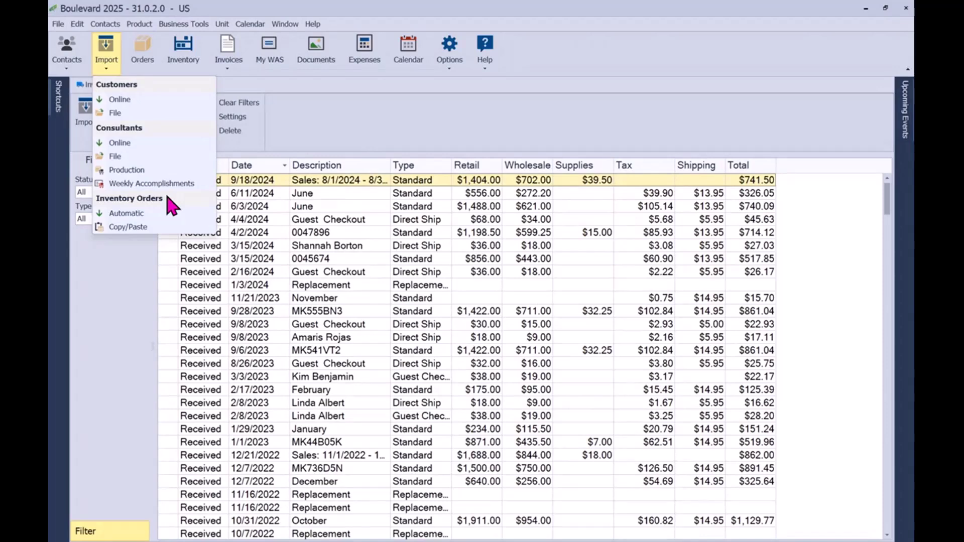
{"action": "left_click", "coordinate": [212, 89]}
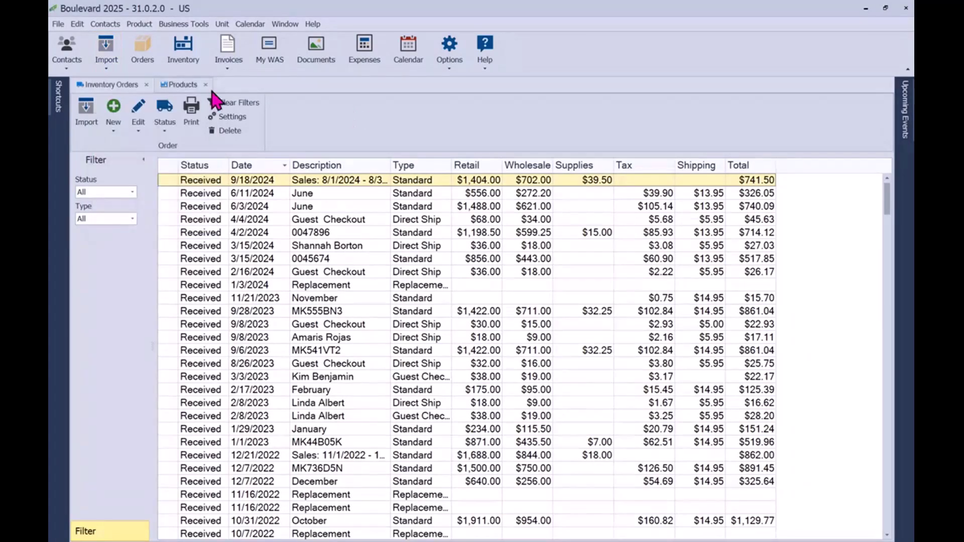
{"action": "left_click", "coordinate": [146, 85]}
{"action": "left_click", "coordinate": [120, 84]}
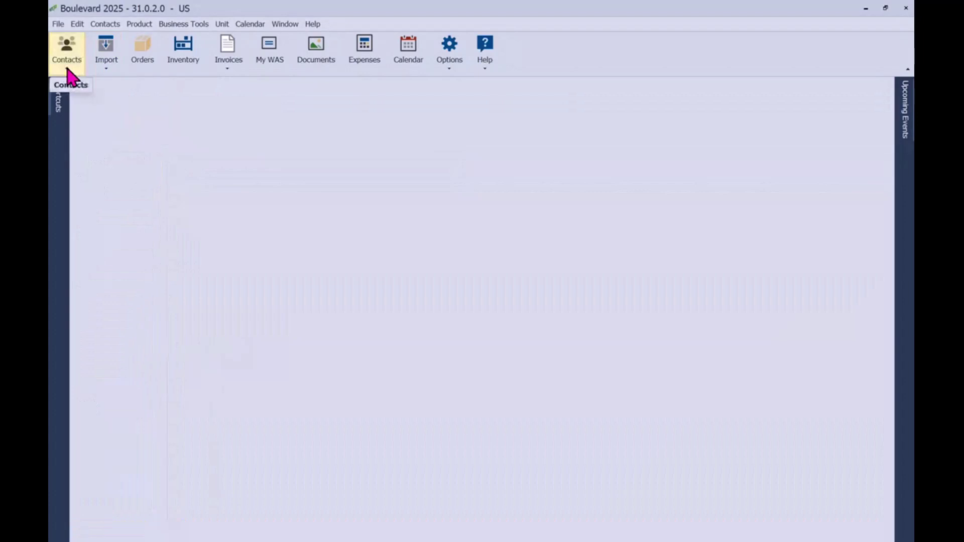
- Open the customer list and switch it to the Top Sales Summary view
{"action": "left_click", "coordinate": [68, 71]}
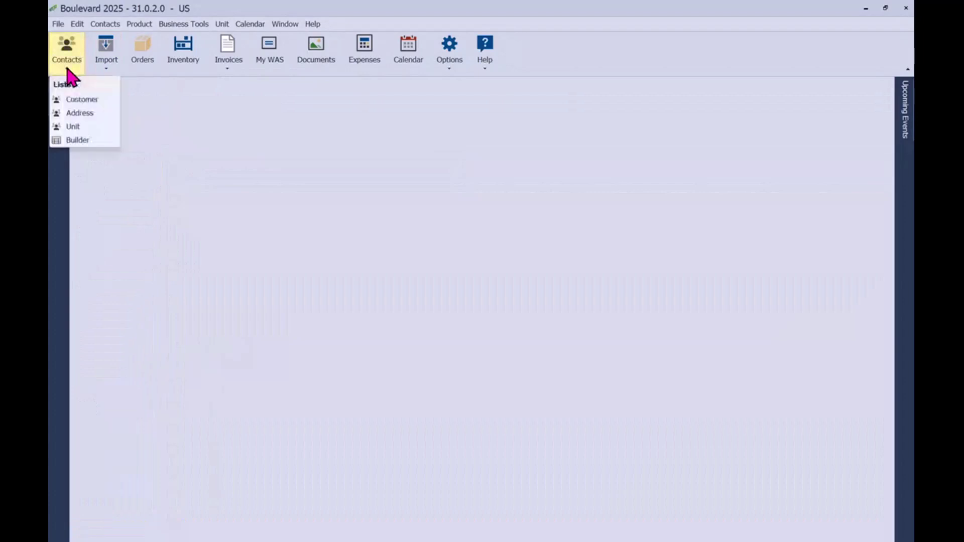
{"action": "left_click", "coordinate": [112, 103]}
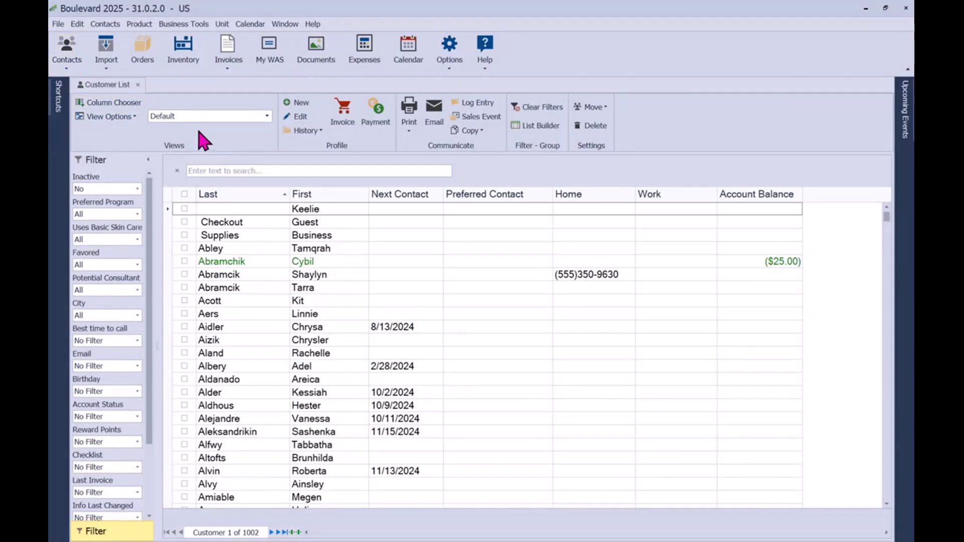
{"action": "left_click", "coordinate": [201, 117]}
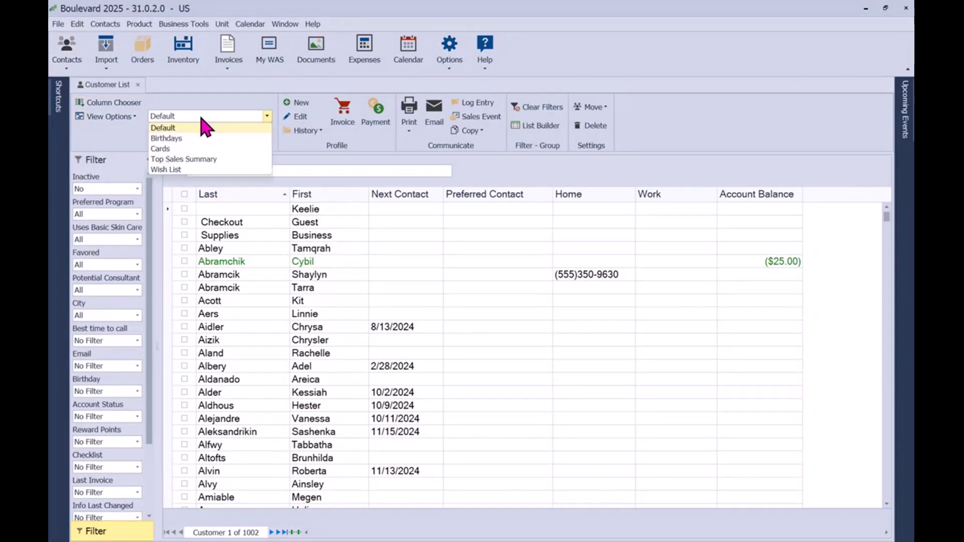
{"action": "left_click", "coordinate": [213, 159]}
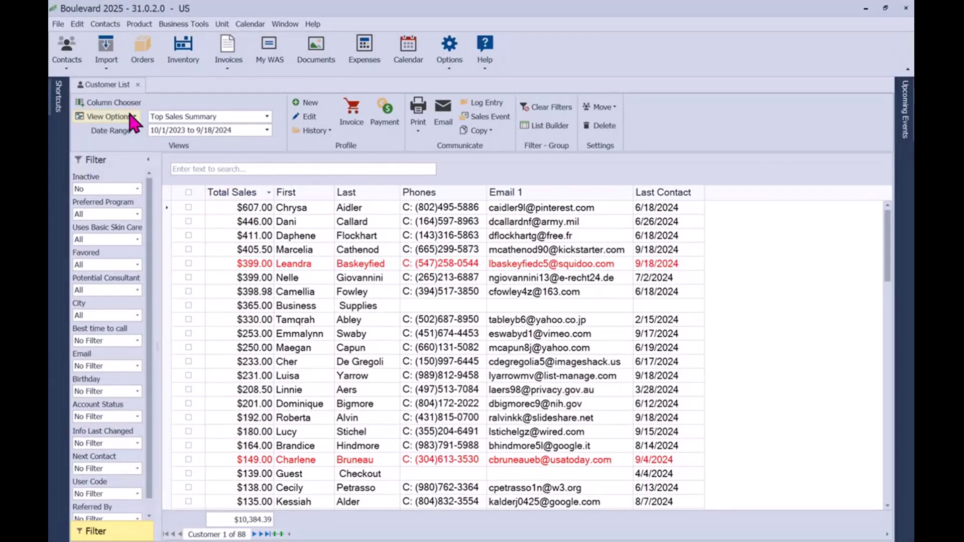
- Add the Birthday column after Last Contact in the Top Sales Summary view
{"action": "left_click", "coordinate": [108, 102]}
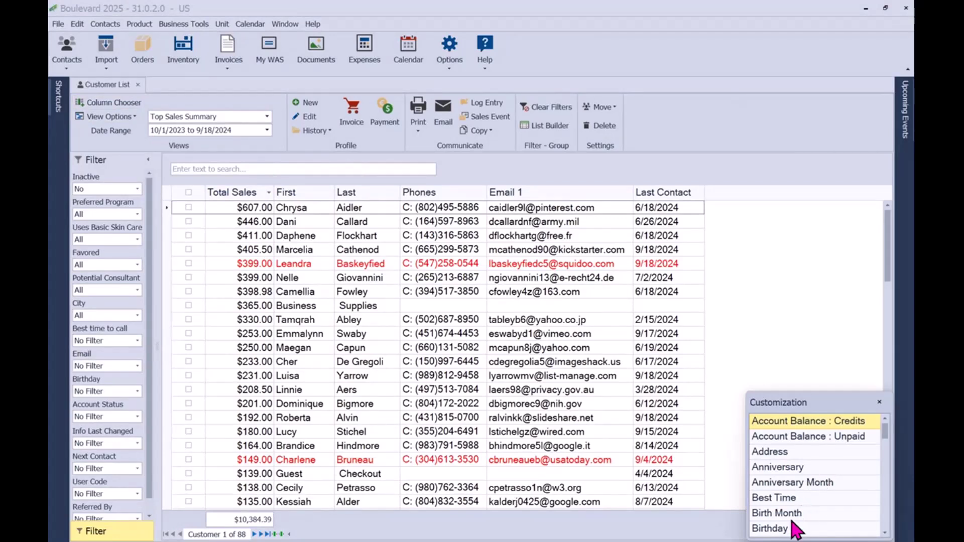
{"action": "left_click_drag", "start_coordinate": [795, 528], "coordinate": [728, 201]}
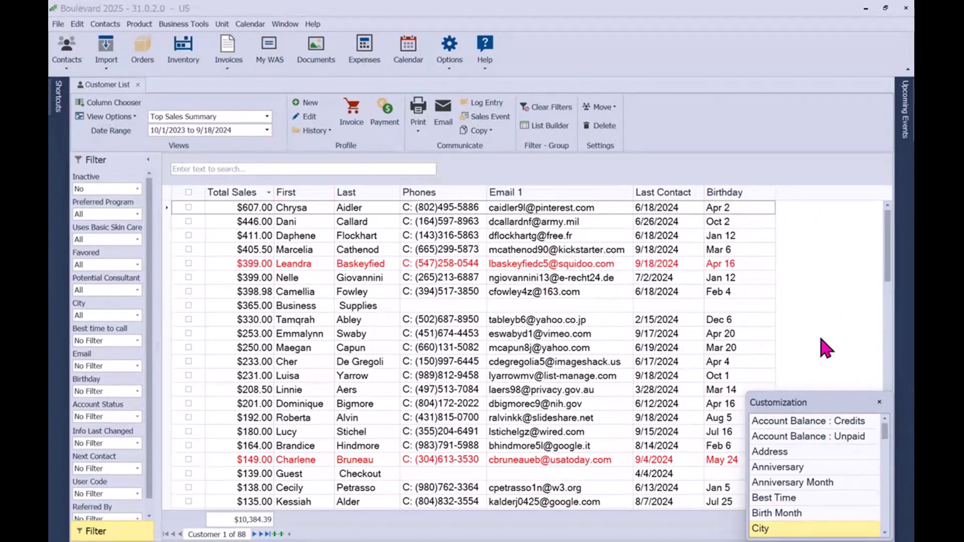
{"action": "left_click", "coordinate": [879, 402]}
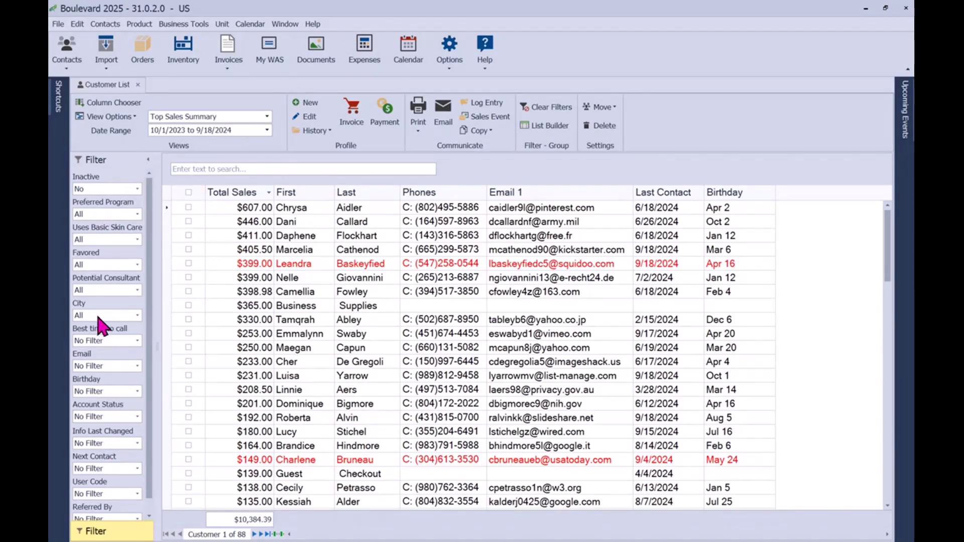
- Select the customers ranked second through sixth by total sales and review the print options, including mailing labels
{"action": "left_click", "coordinate": [188, 223]}
{"action": "left_click", "coordinate": [189, 236]}
{"action": "left_click", "coordinate": [188, 249]}
{"action": "left_click", "coordinate": [189, 263]}
{"action": "left_click", "coordinate": [188, 278]}
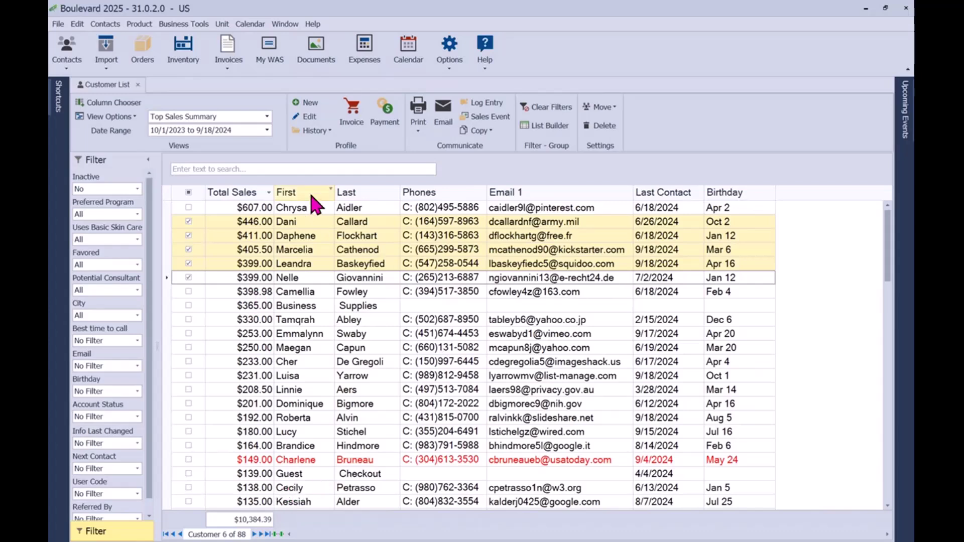
{"action": "left_click", "coordinate": [417, 132]}
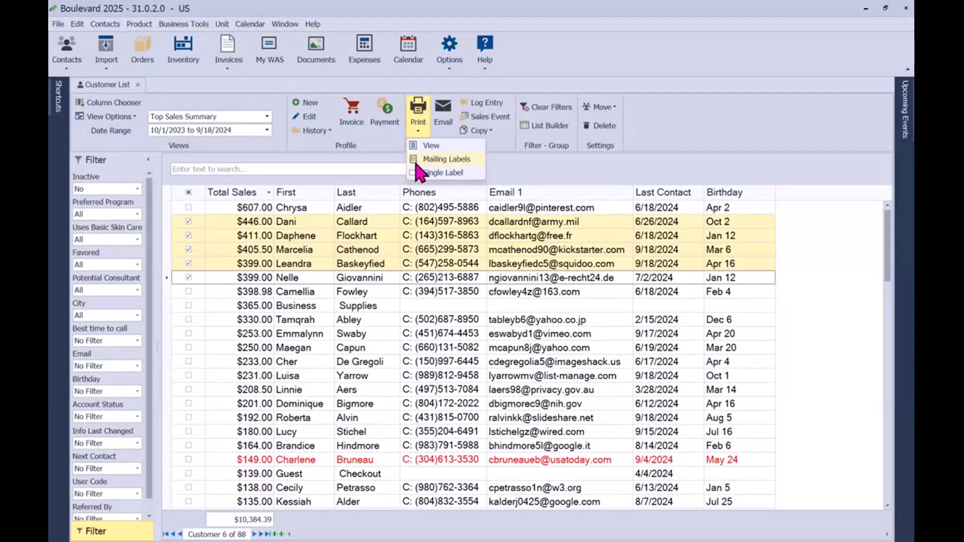
{"action": "left_click", "coordinate": [421, 85]}
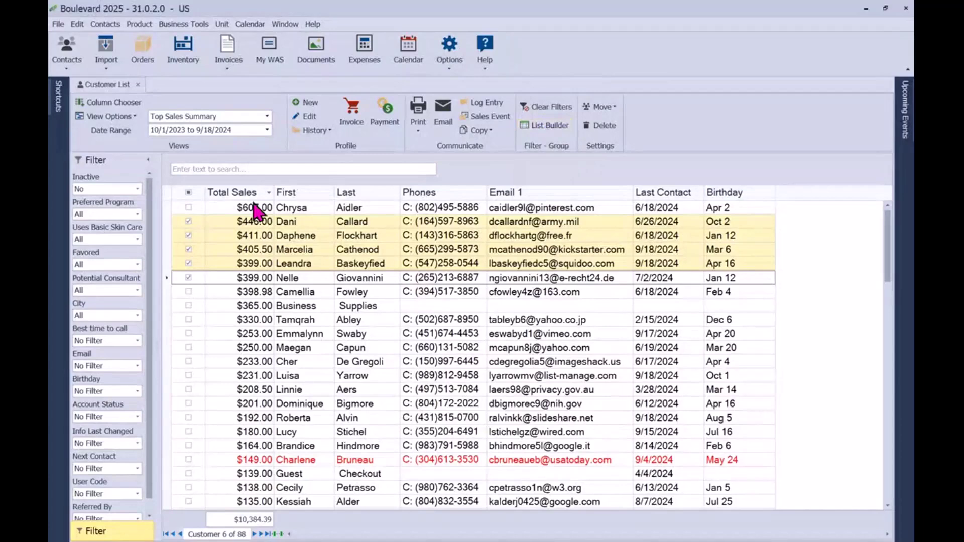
- Select all customers in the summary and review the List Builder's new and existing list options without saving a list
{"action": "left_click", "coordinate": [189, 192]}
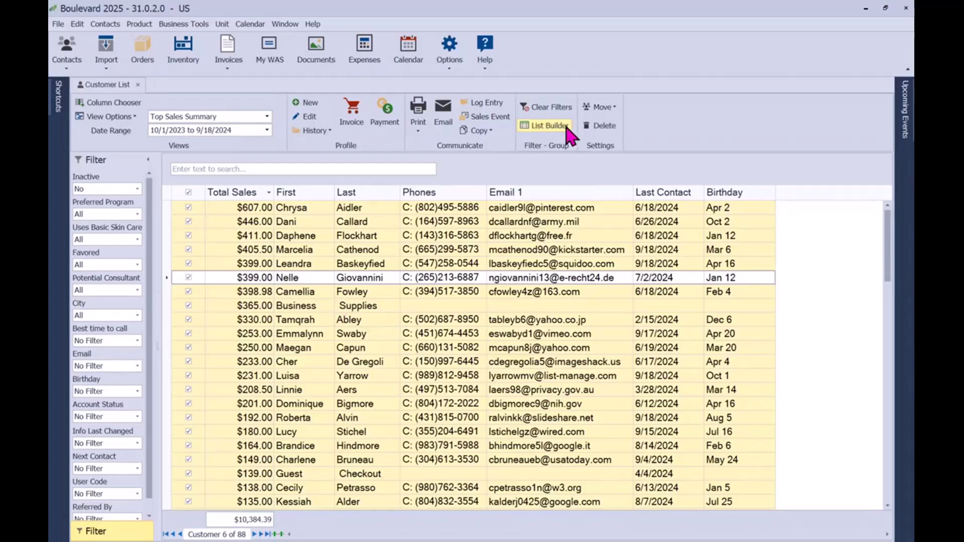
{"action": "left_click", "coordinate": [539, 127]}
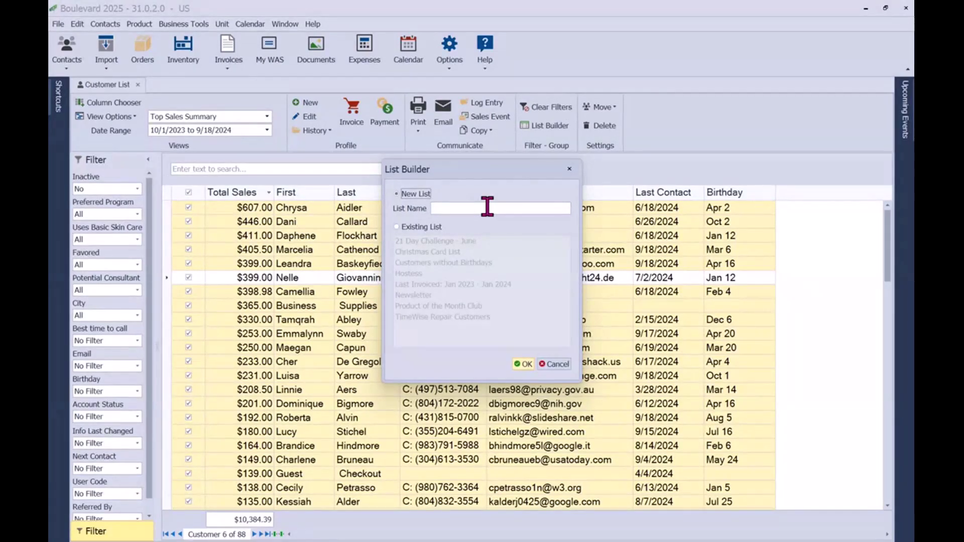
{"action": "left_click", "coordinate": [554, 365]}
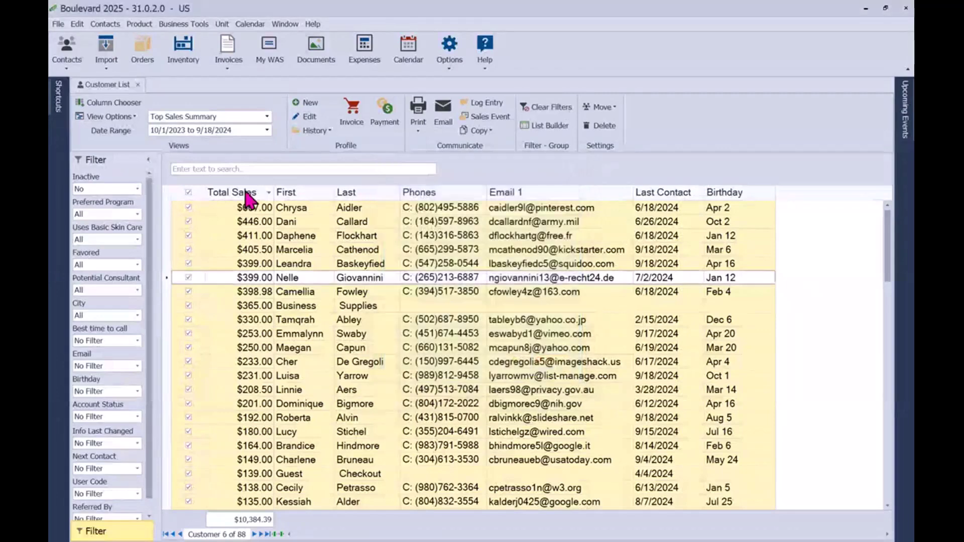
- Return the customer list to the Default view and start an invoice for the last fully visible customer
{"action": "left_click", "coordinate": [225, 118]}
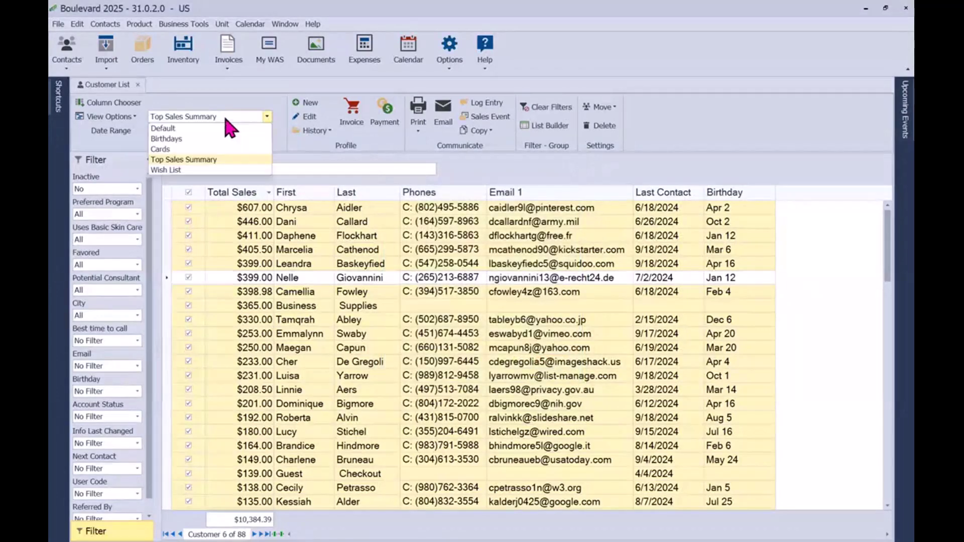
{"action": "left_click", "coordinate": [185, 129]}
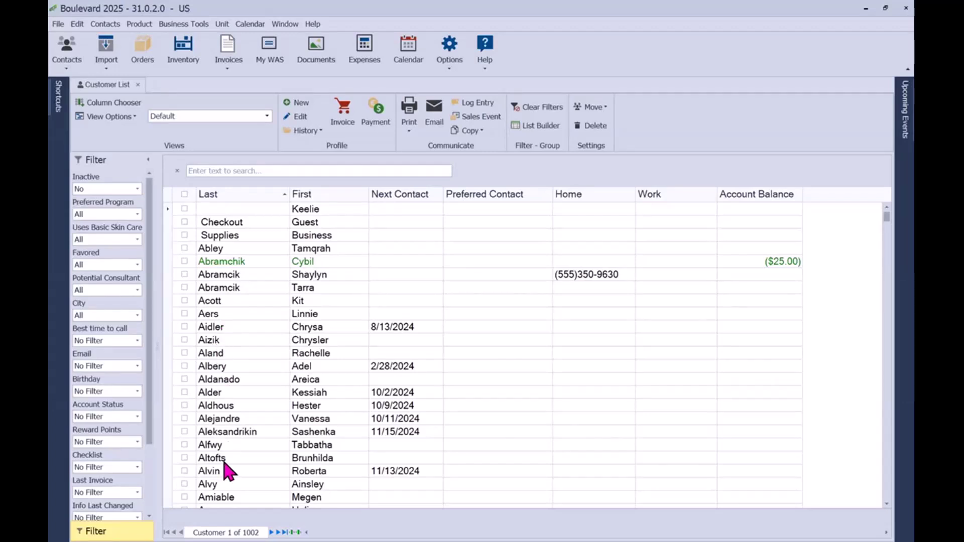
{"action": "left_click", "coordinate": [223, 497]}
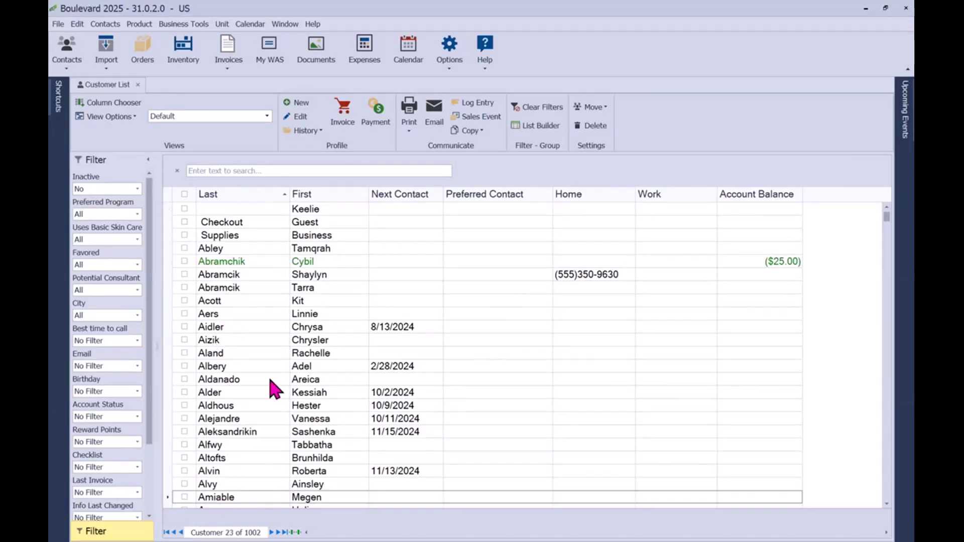
{"action": "left_click", "coordinate": [344, 128]}
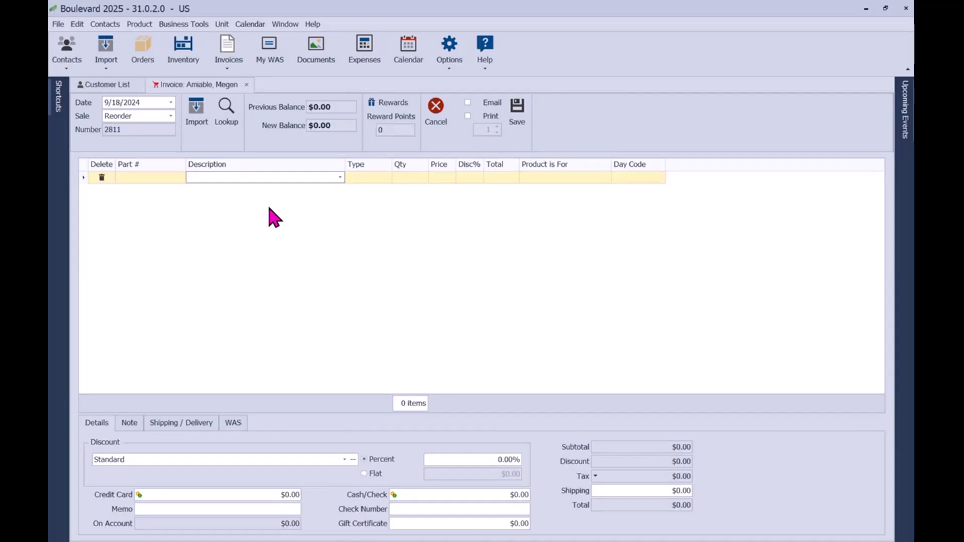
- Search the invoice's product descriptions for "volu" and add Volu-Firm Foaming Cleanser
{"action": "left_click", "coordinate": [283, 179]}
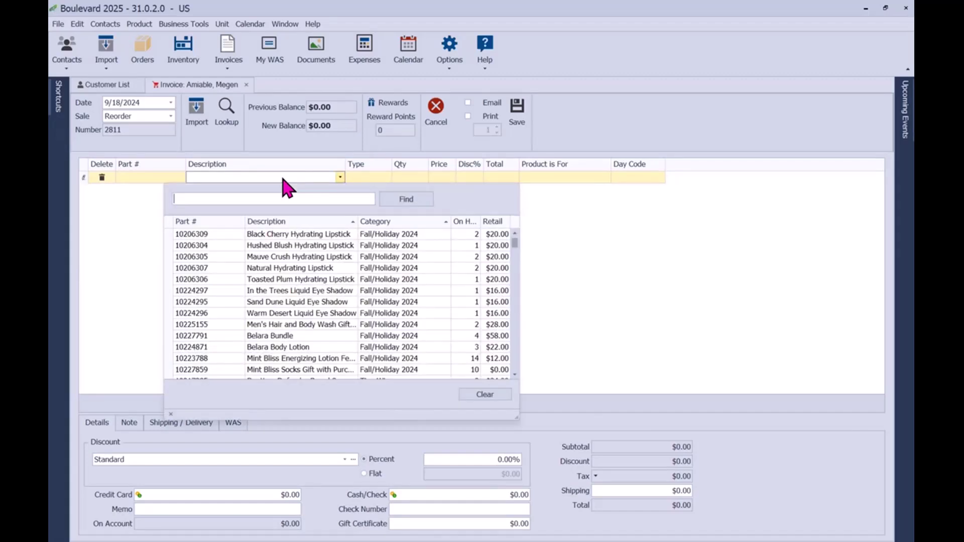
{"action": "type", "text": "volu"}
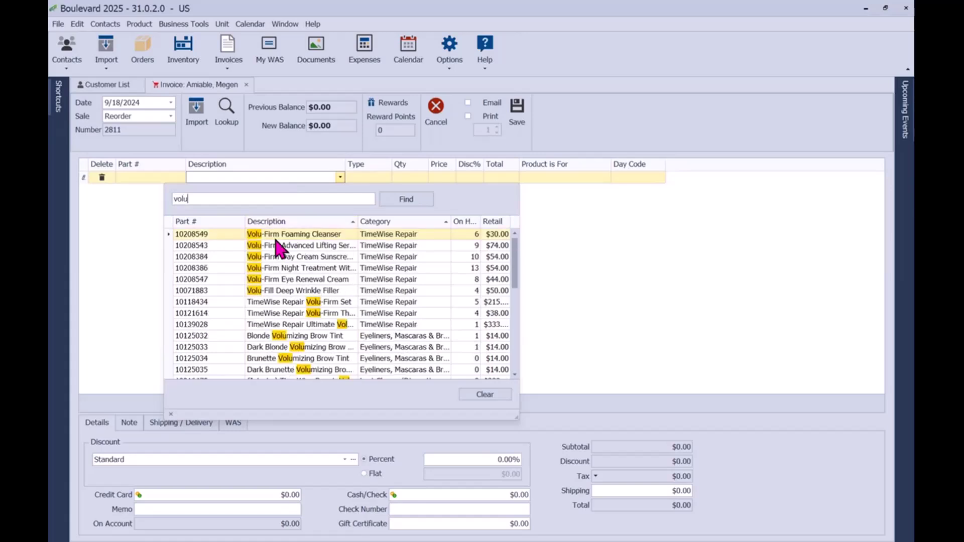
{"action": "key", "text": "Return"}
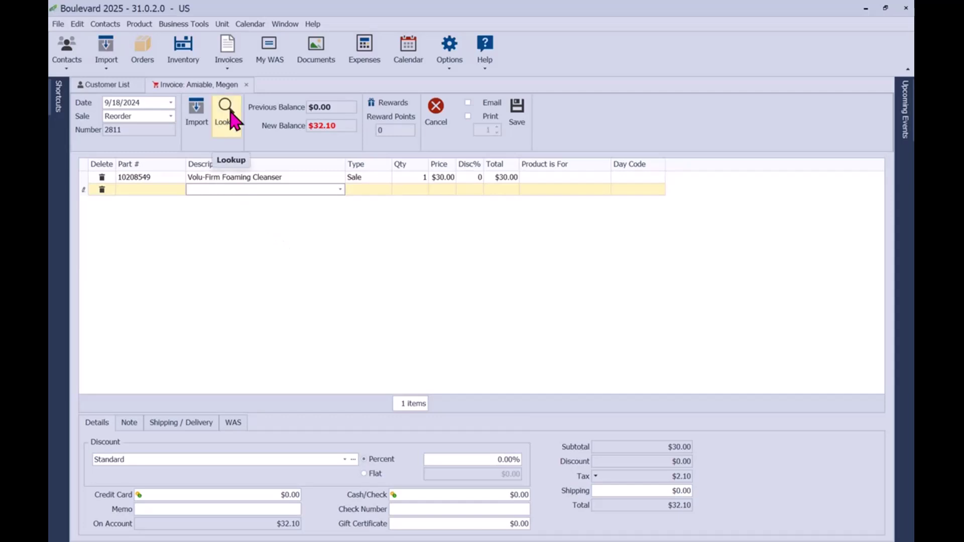
- Use Product Lookup to filter products to the TimeWise Repair category and add Revealing Radiance Facial Peel to the invoice
{"action": "left_click", "coordinate": [227, 118]}
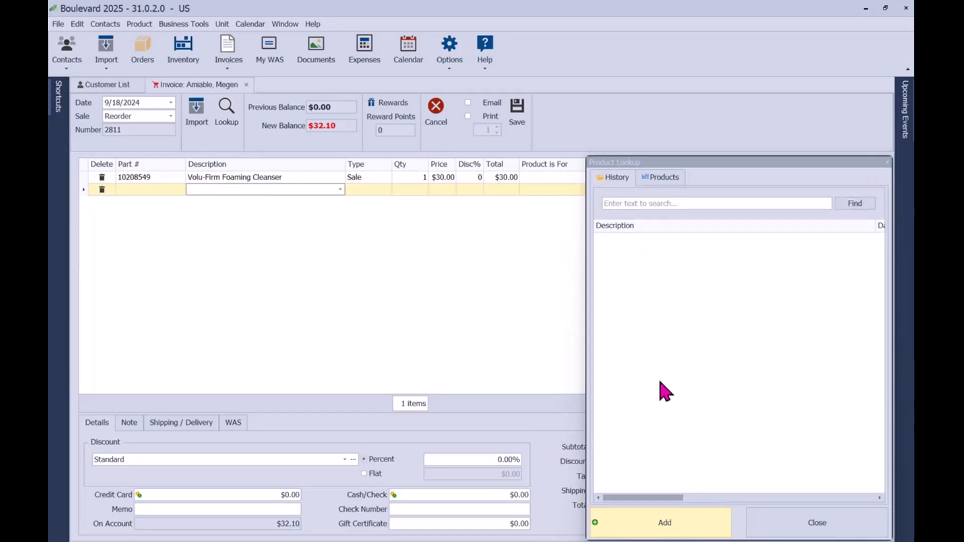
{"action": "left_click", "coordinate": [664, 179]}
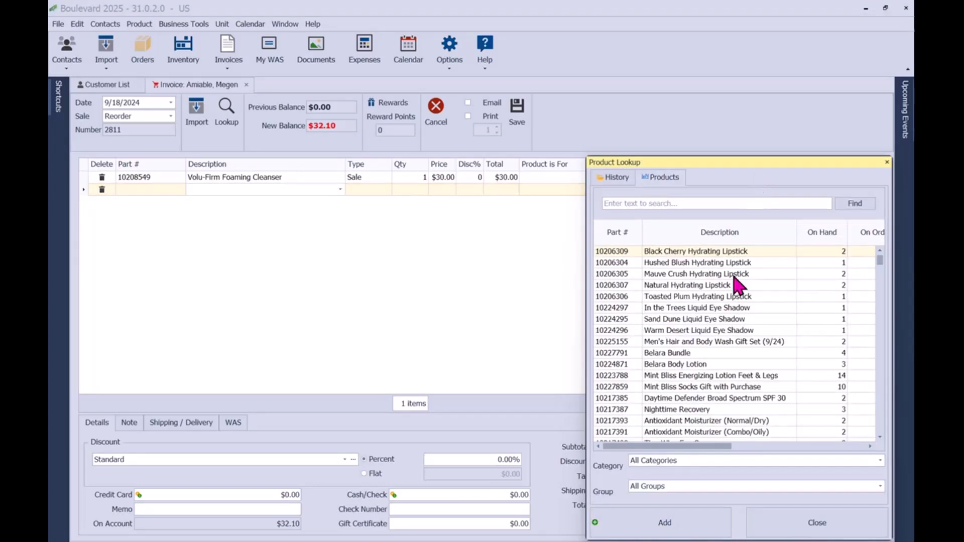
{"action": "left_click", "coordinate": [702, 461]}
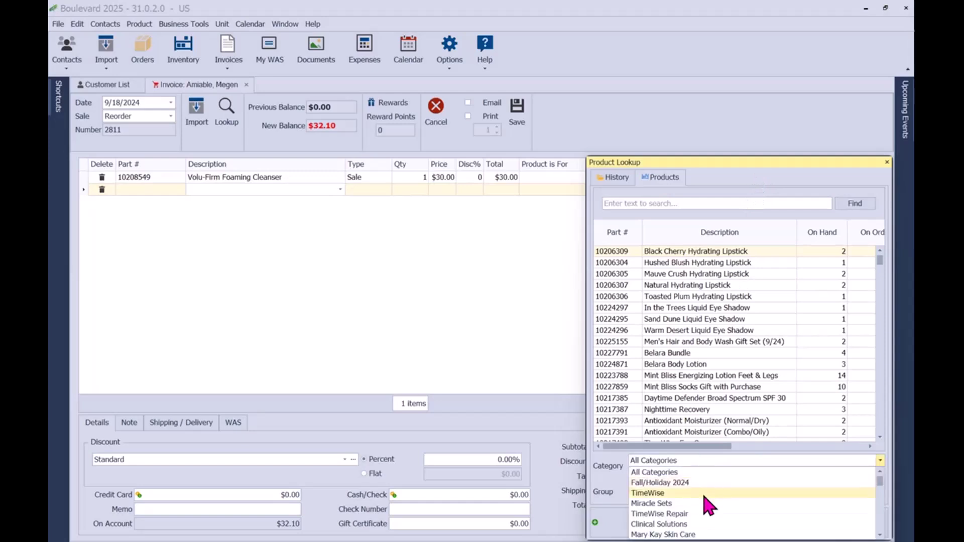
{"action": "left_click", "coordinate": [683, 514]}
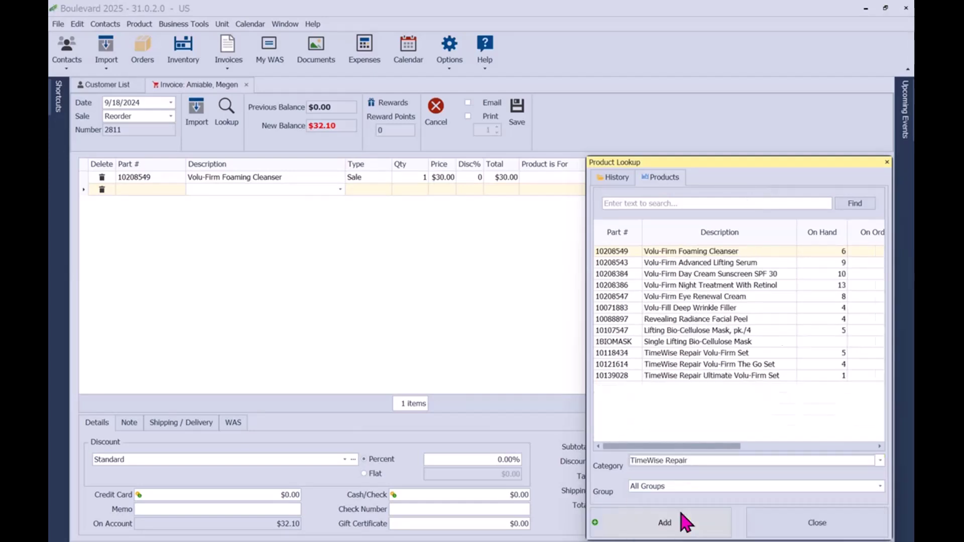
{"action": "double_click", "coordinate": [675, 319]}
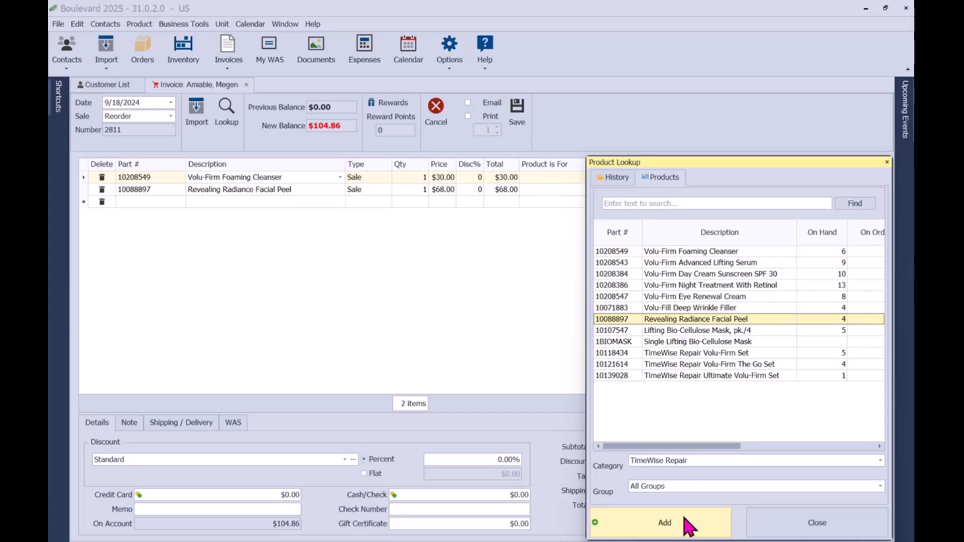
{"action": "left_click", "coordinate": [794, 529]}
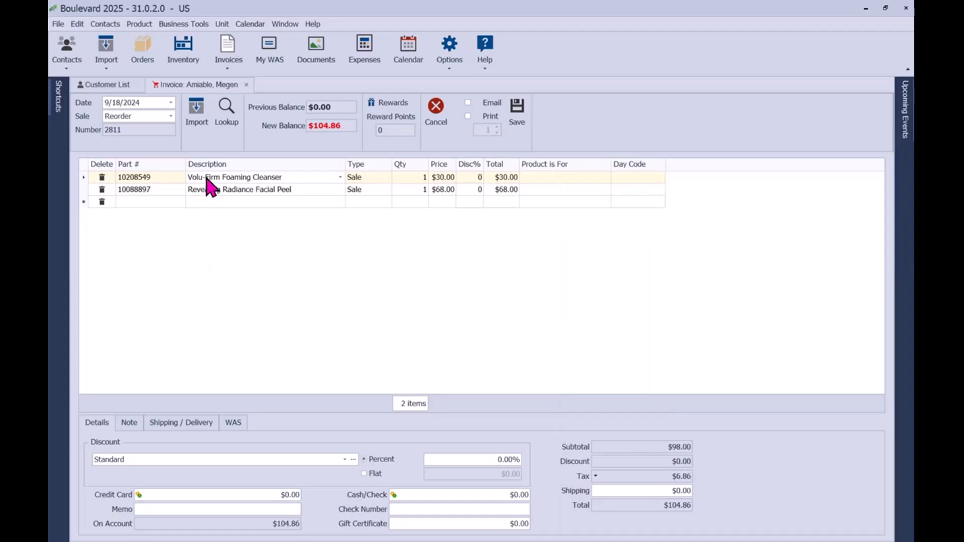
- Add Natural Hydrating Lipstick to the invoice and insert In the Trees Liquid Eye Shadow on a new line above it
{"action": "left_click", "coordinate": [203, 200]}
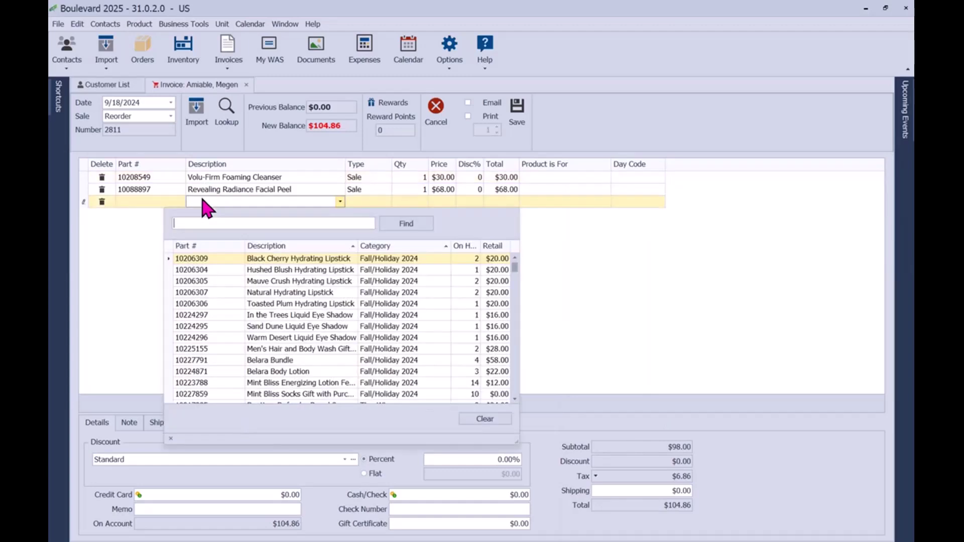
{"action": "left_click", "coordinate": [282, 292]}
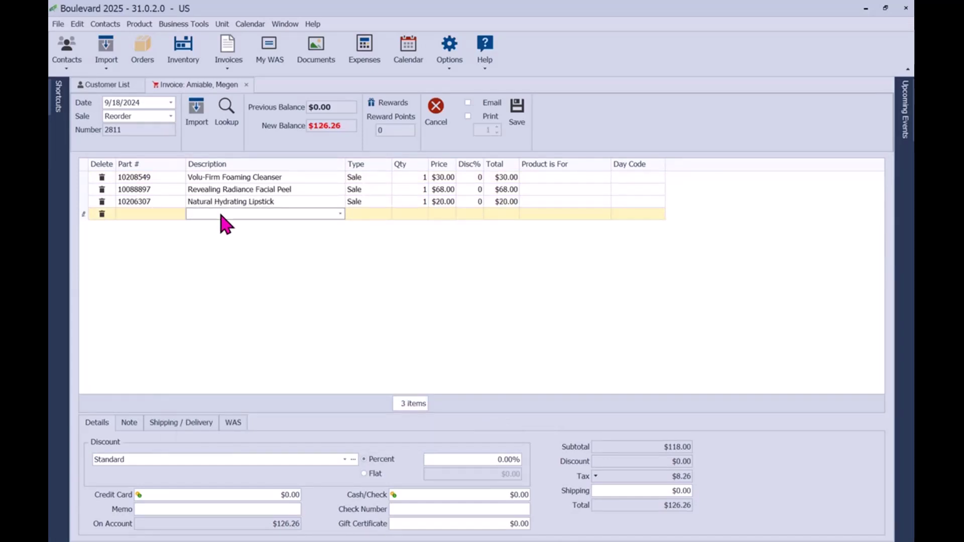
{"action": "right_click", "coordinate": [207, 187]}
{"action": "left_click", "coordinate": [240, 192]}
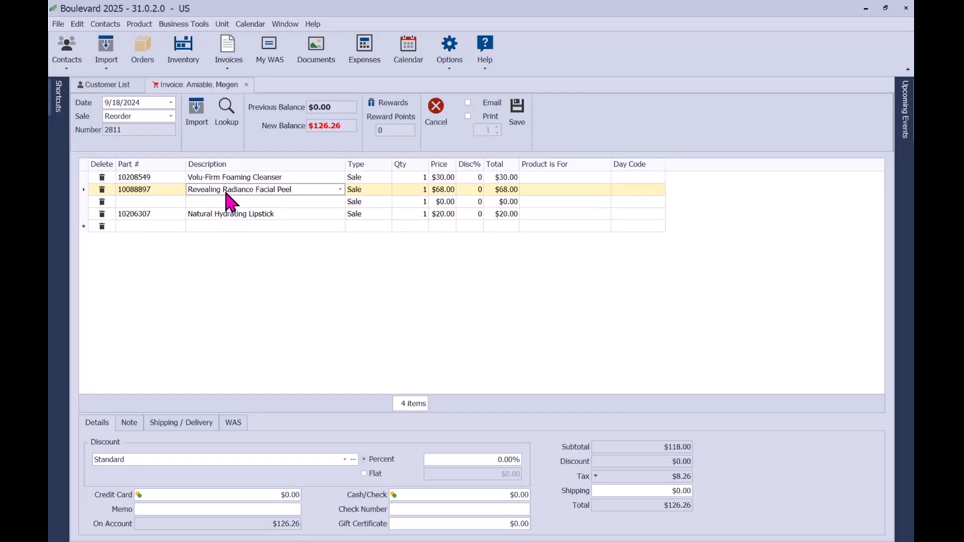
{"action": "left_click", "coordinate": [240, 202]}
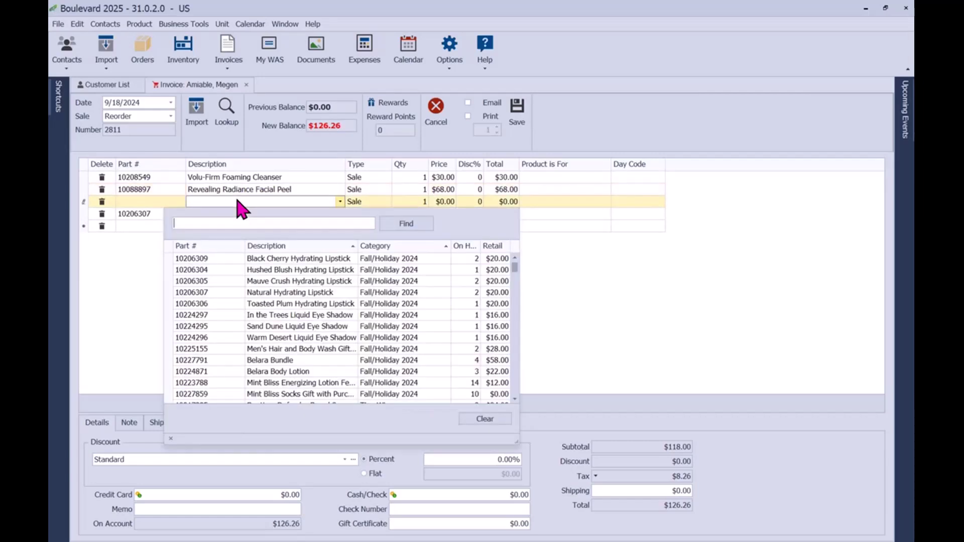
{"action": "left_click", "coordinate": [316, 314]}
{"action": "key", "text": "Return"}
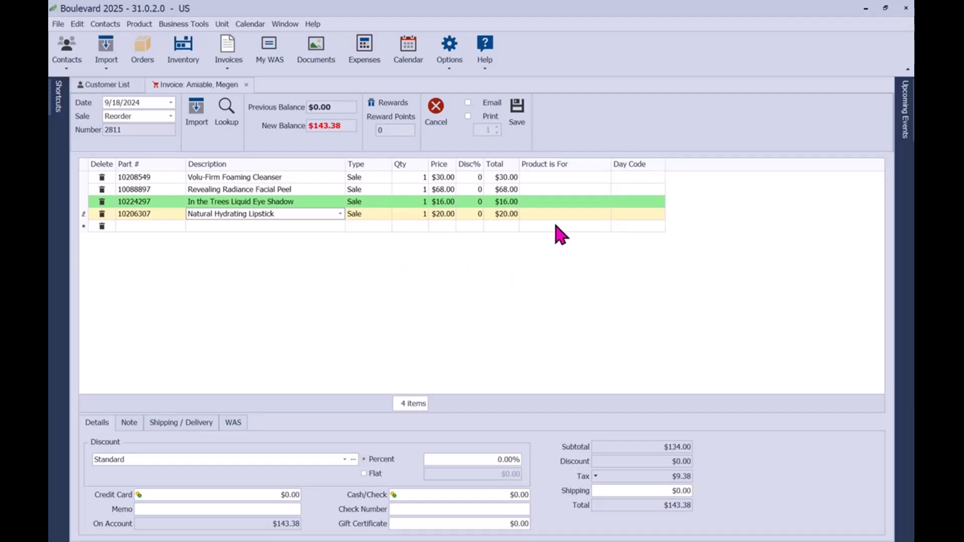
- Enter * as the Day Code for the In the Trees Liquid Eye Shadow line
{"action": "left_click", "coordinate": [624, 203]}
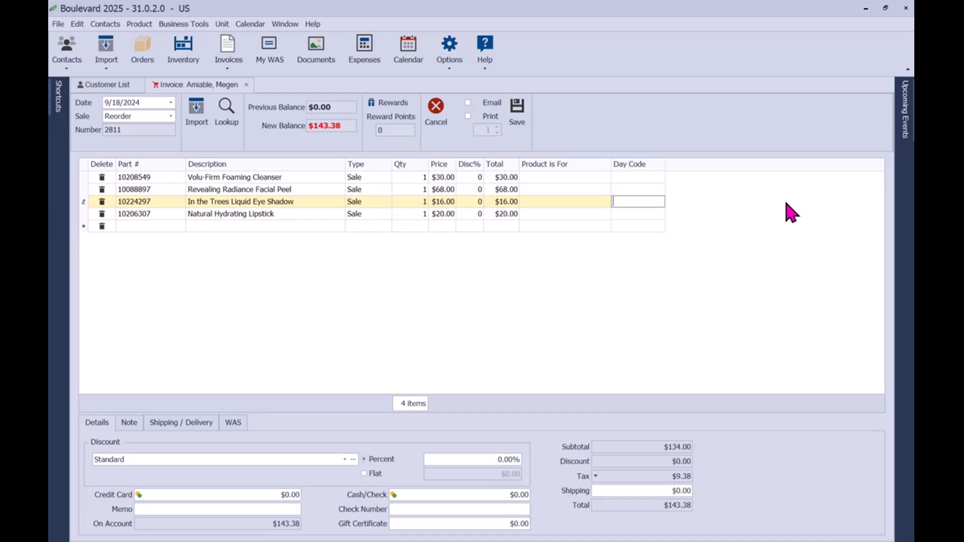
{"action": "type", "text": "*"}
{"action": "key", "text": "Return"}
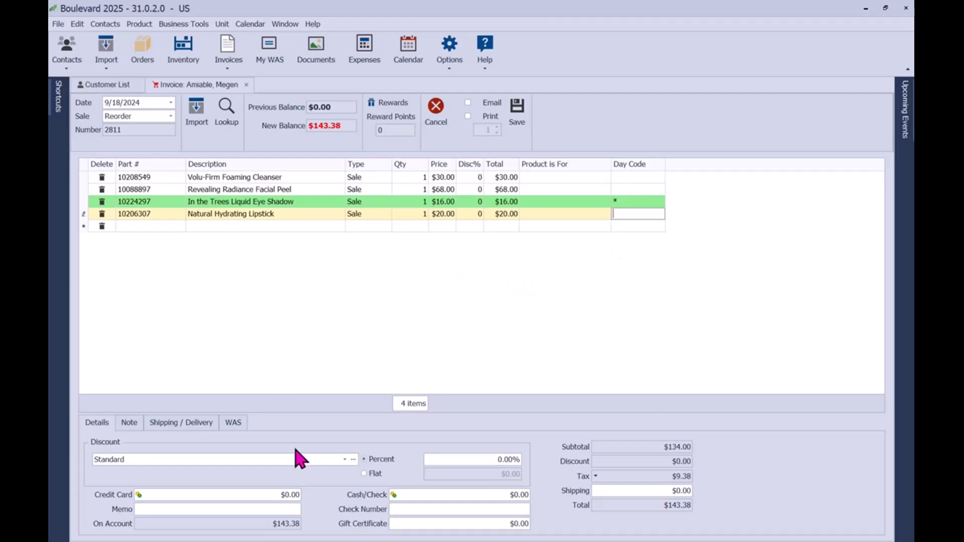
- Apply the full $143.38 to Cash/Check with Venmo as the check number, and save the invoice without choosing a customer premium
{"action": "left_click", "coordinate": [393, 495]}
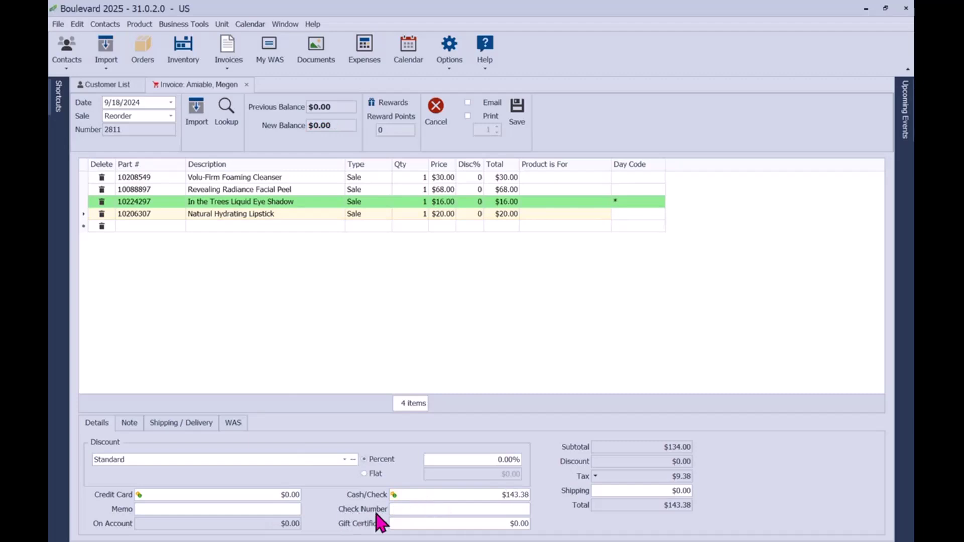
{"action": "left_click", "coordinate": [407, 510]}
{"action": "type", "text": "Venmo"}
{"action": "left_click", "coordinate": [521, 118]}
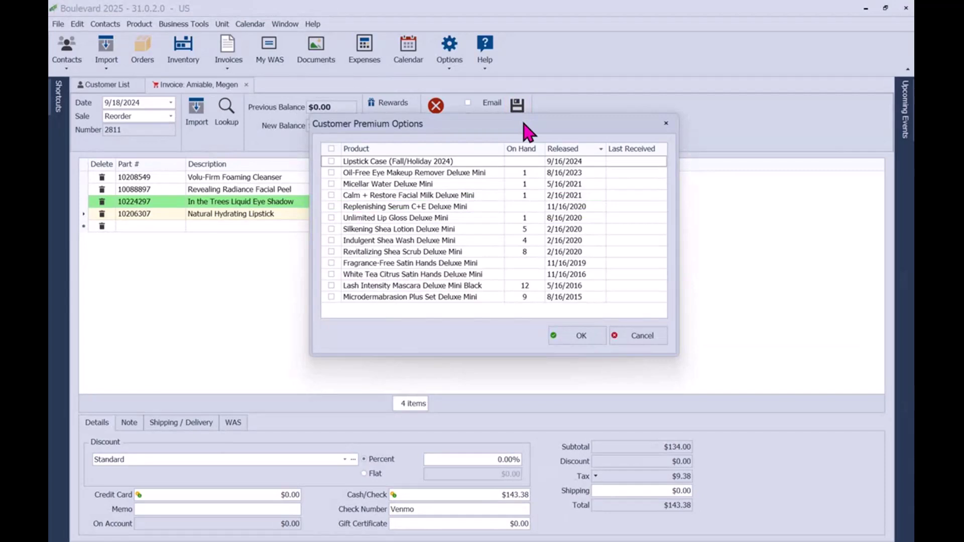
{"action": "left_click", "coordinate": [559, 334]}
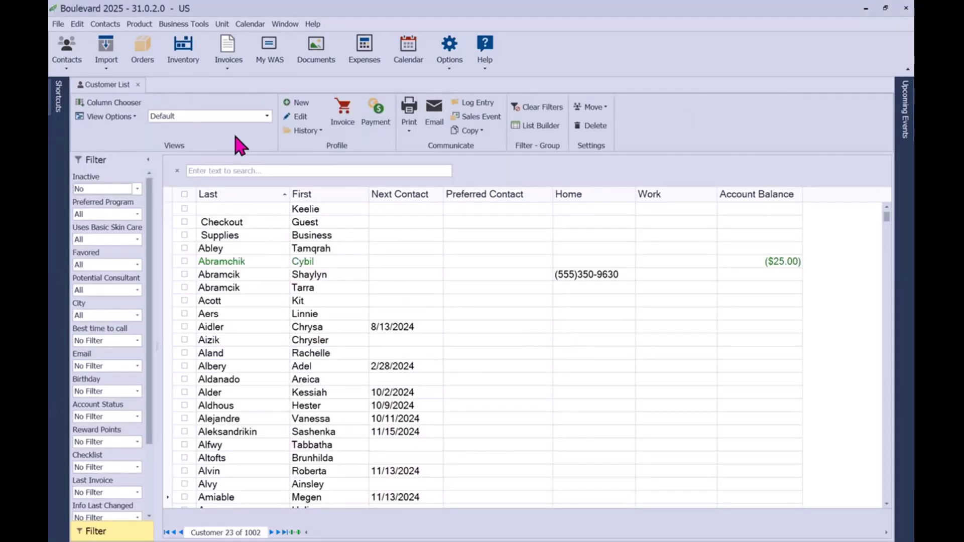
- Open the Invoice Log, select the 9/18/2024 reorder invoice for $143.38, and preview its printout
{"action": "left_click", "coordinate": [225, 72]}
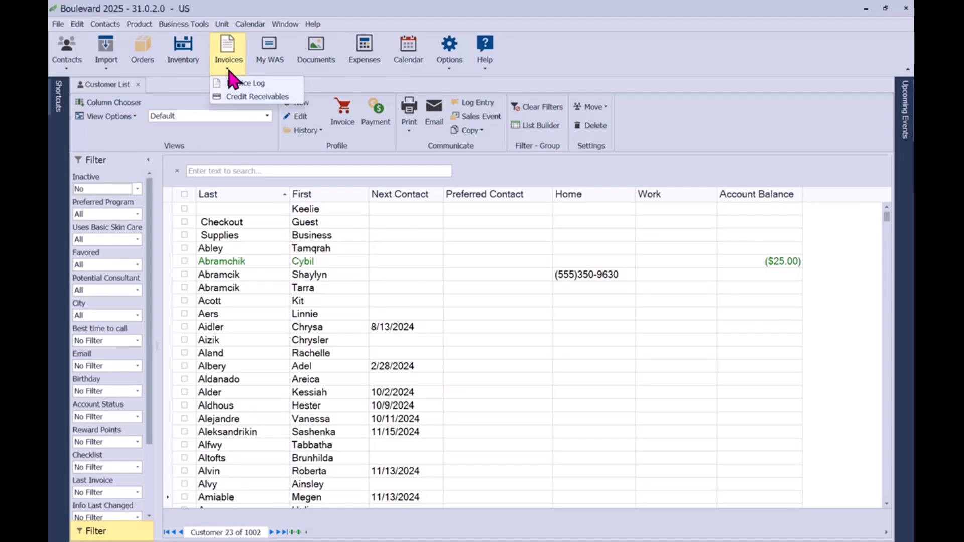
{"action": "left_click", "coordinate": [274, 84]}
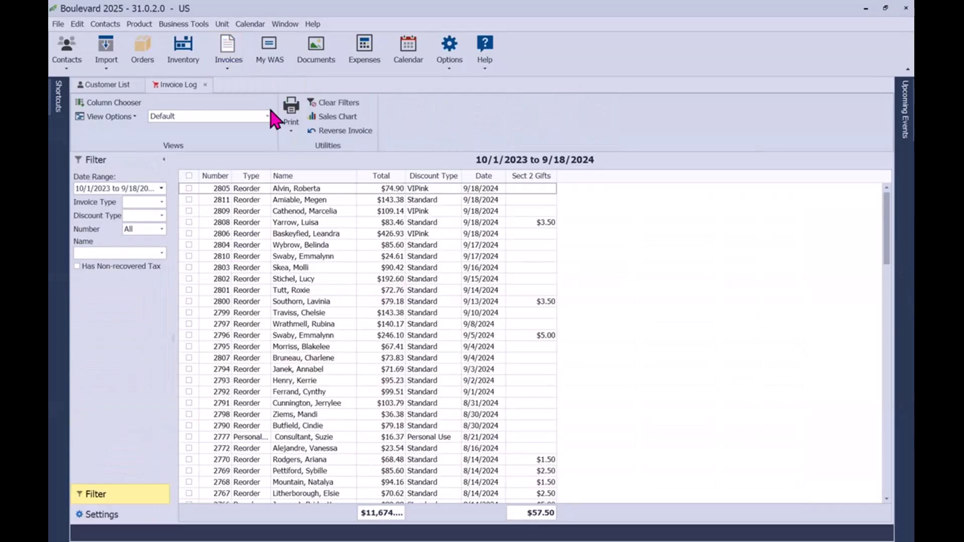
{"action": "left_click", "coordinate": [189, 200]}
{"action": "left_click", "coordinate": [291, 132]}
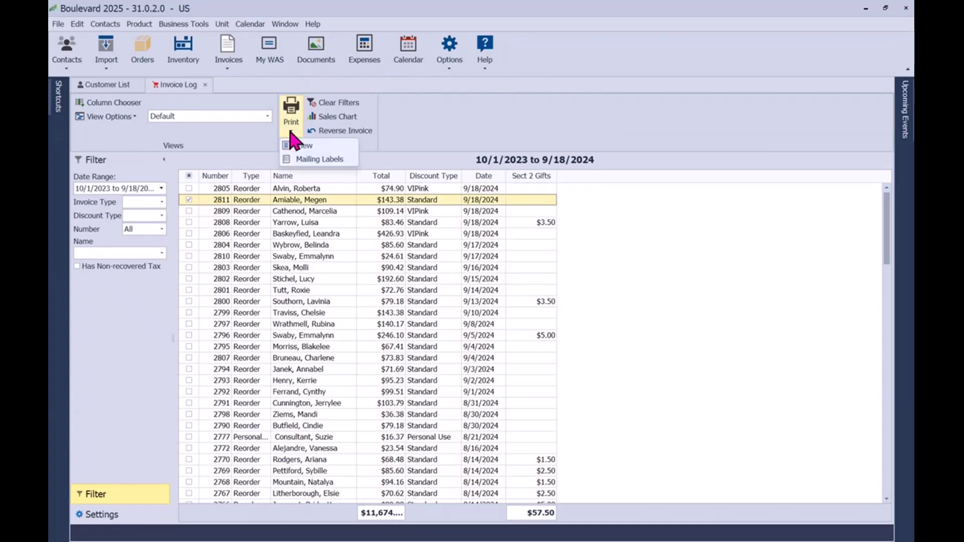
{"action": "left_click", "coordinate": [301, 146]}
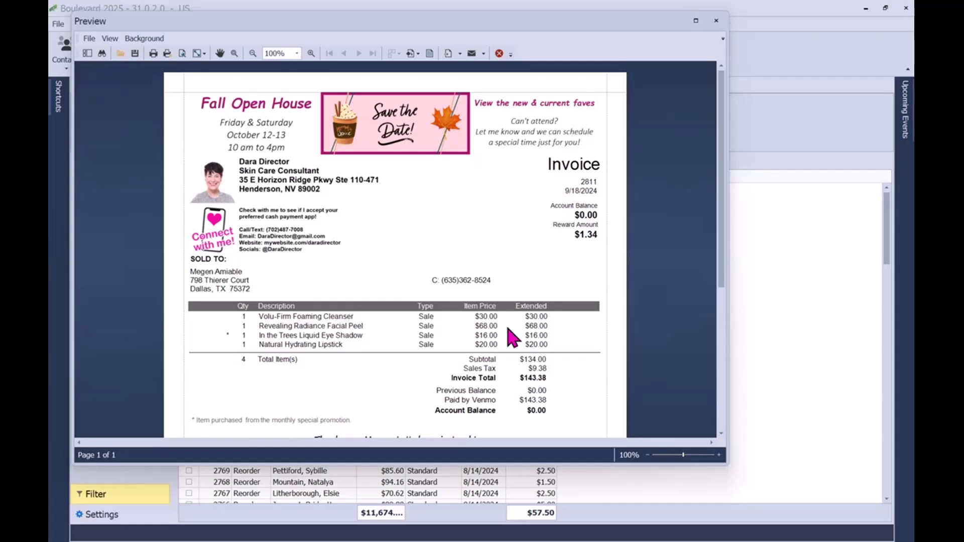
- Examine the maximized invoice preview from header to footer, and close it along with the Invoice Log and Customer List
{"action": "left_click_drag", "start_coordinate": [725, 186], "coordinate": [732, 269]}
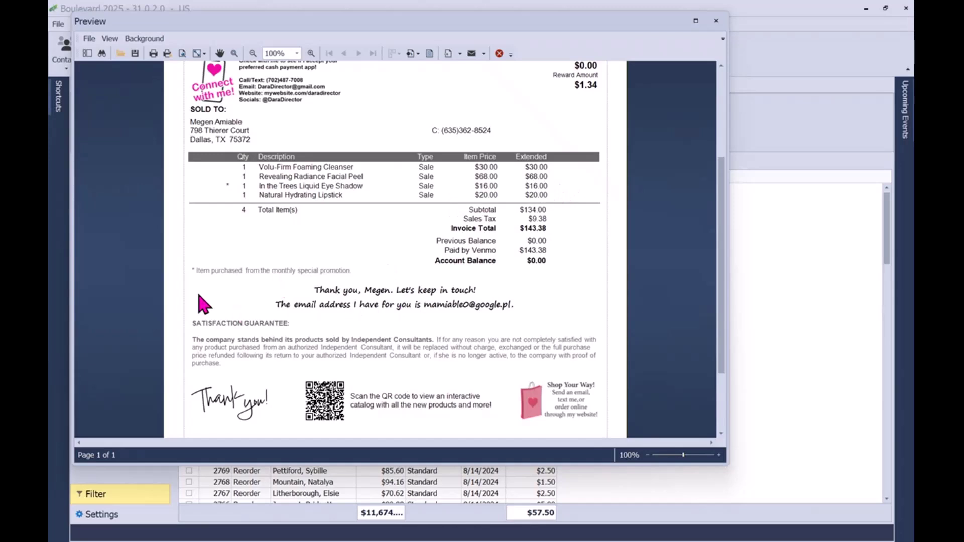
{"action": "left_click_drag", "start_coordinate": [719, 295], "coordinate": [717, 269]}
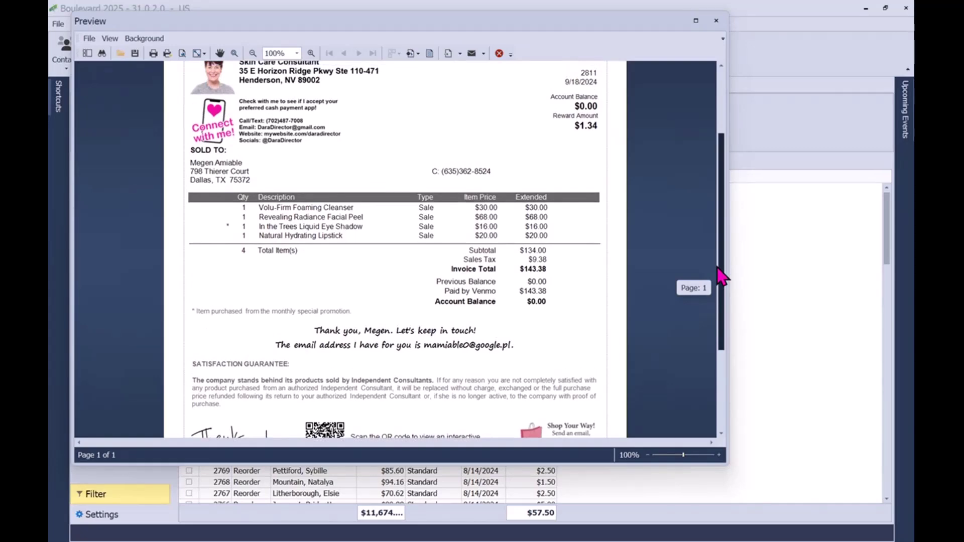
{"action": "left_click", "coordinate": [695, 21]}
{"action": "left_click_drag", "start_coordinate": [910, 286], "coordinate": [912, 210]}
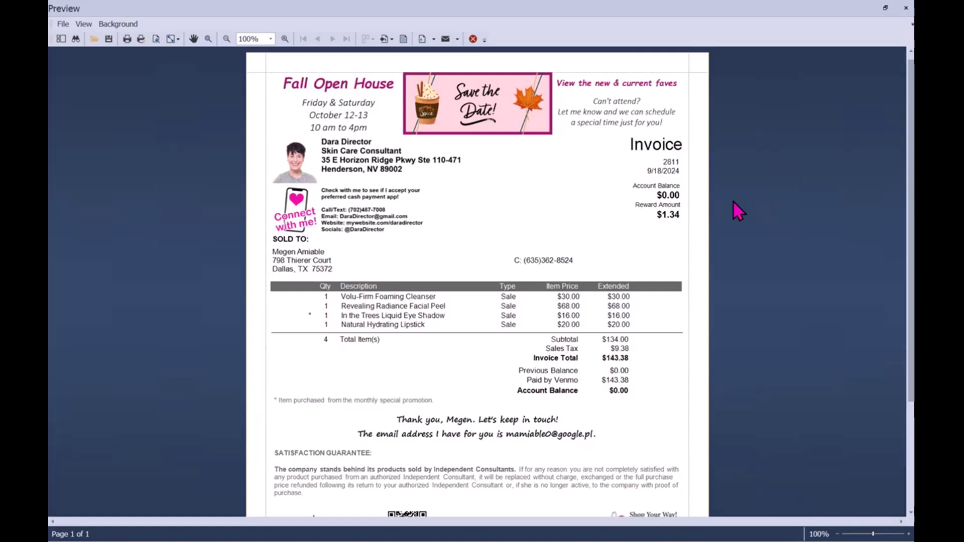
{"action": "left_click_drag", "start_coordinate": [910, 183], "coordinate": [911, 278]}
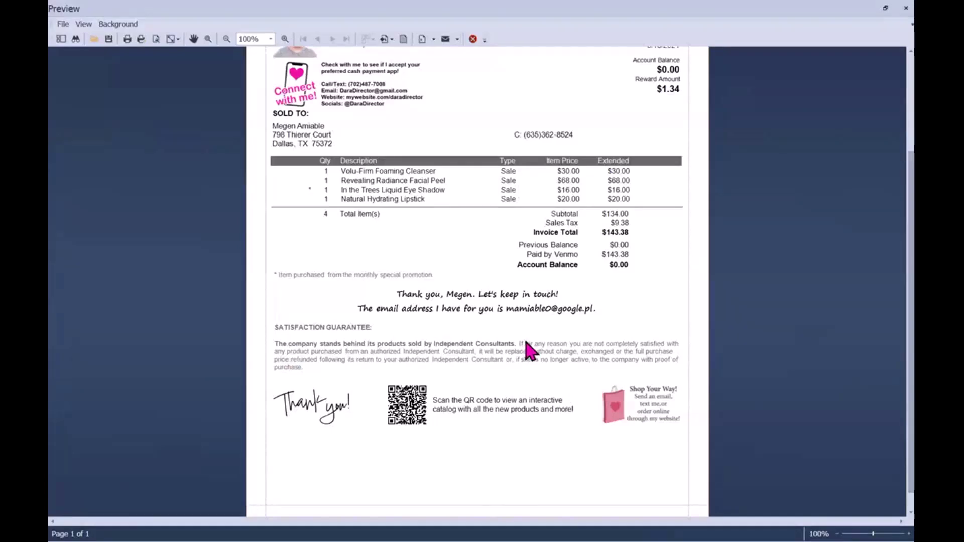
{"action": "scroll", "coordinate": [522, 347], "scroll_direction": "up", "scroll_amount": 3}
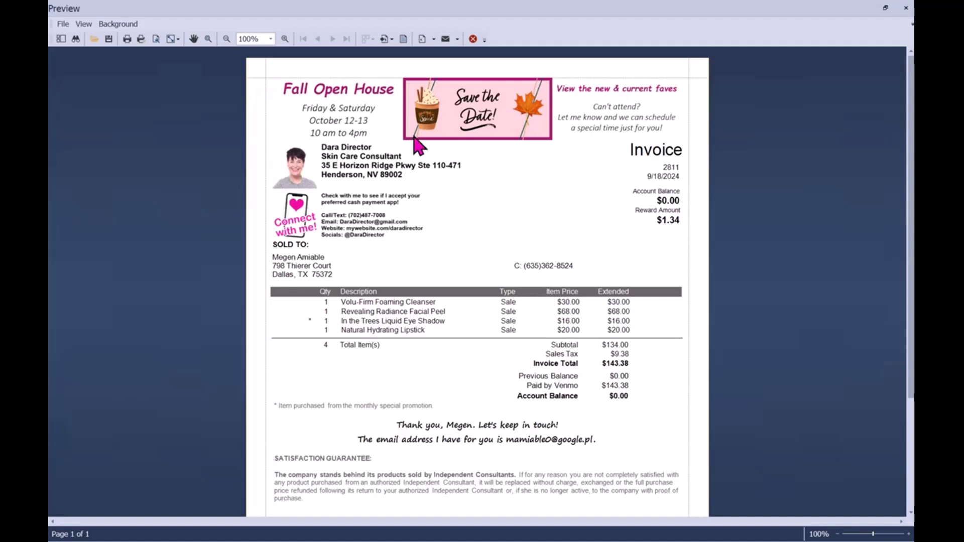
{"action": "scroll", "coordinate": [442, 178], "scroll_direction": "down", "scroll_amount": 3}
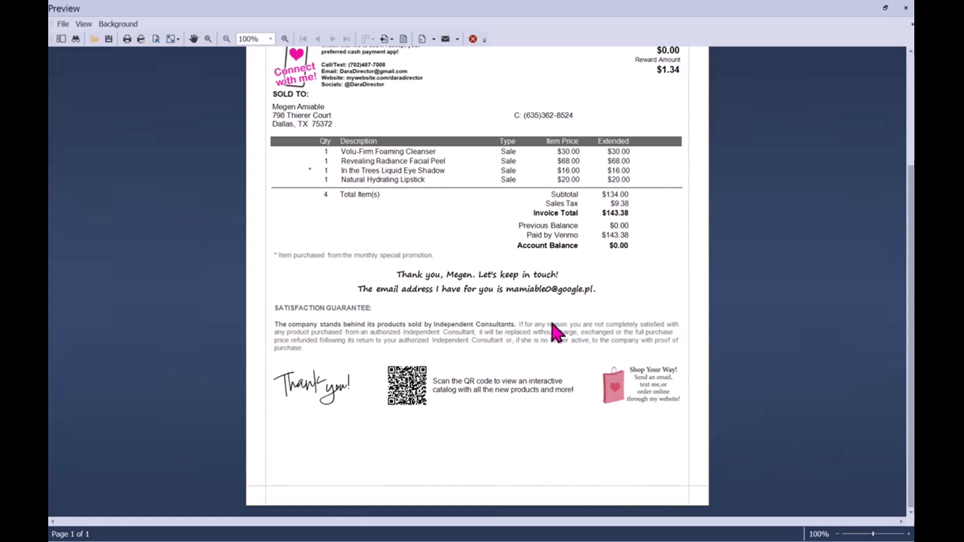
{"action": "scroll", "coordinate": [558, 329], "scroll_direction": "up", "scroll_amount": 3}
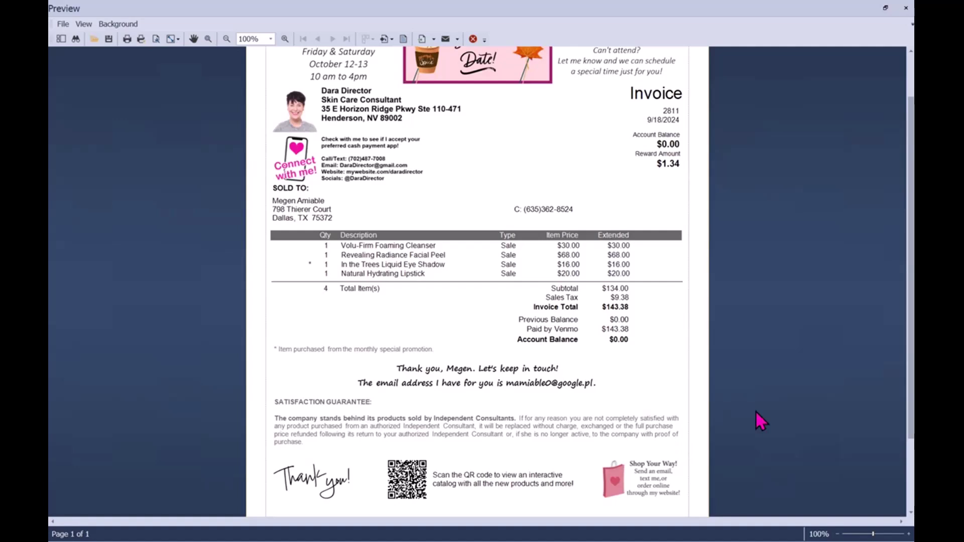
{"action": "left_click_drag", "start_coordinate": [910, 389], "coordinate": [911, 345]}
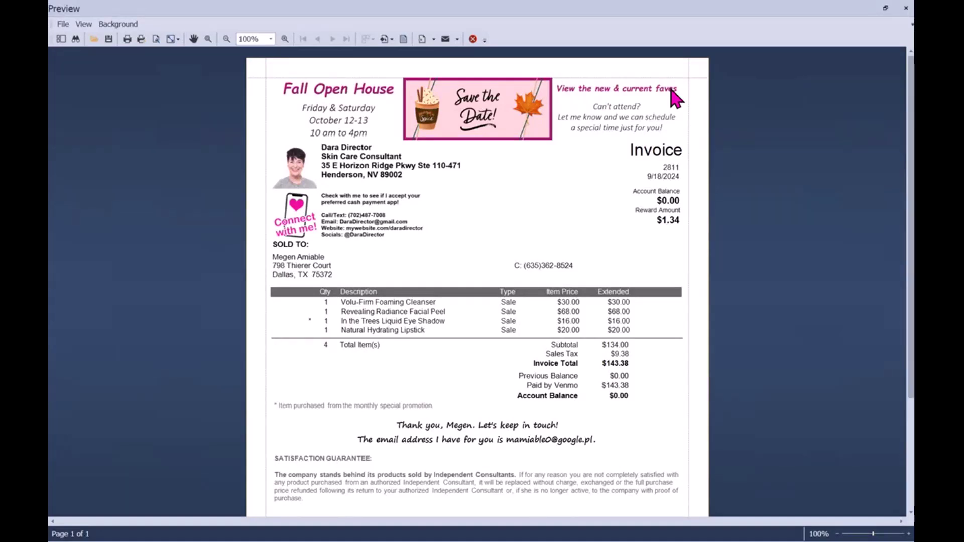
{"action": "left_click", "coordinate": [473, 40]}
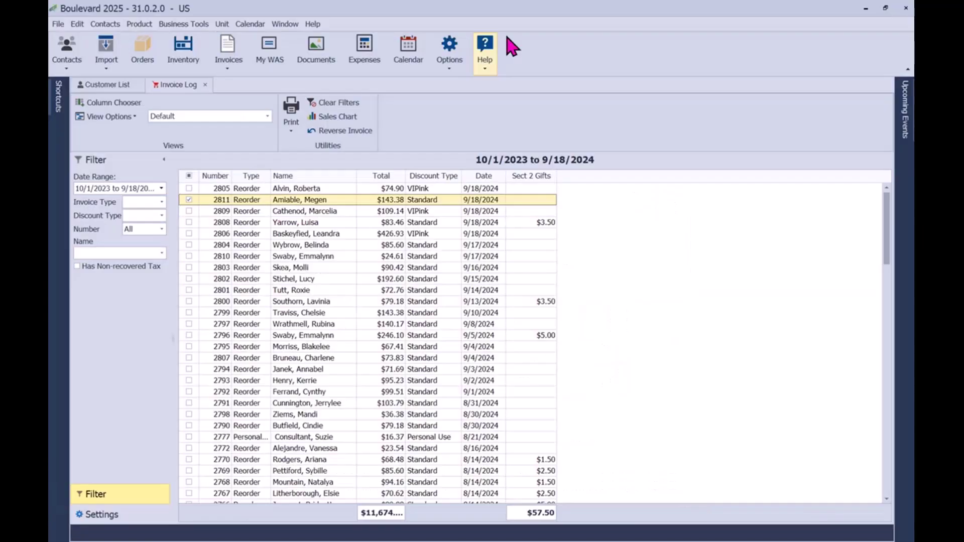
{"action": "left_click", "coordinate": [204, 85]}
{"action": "left_click", "coordinate": [138, 84]}
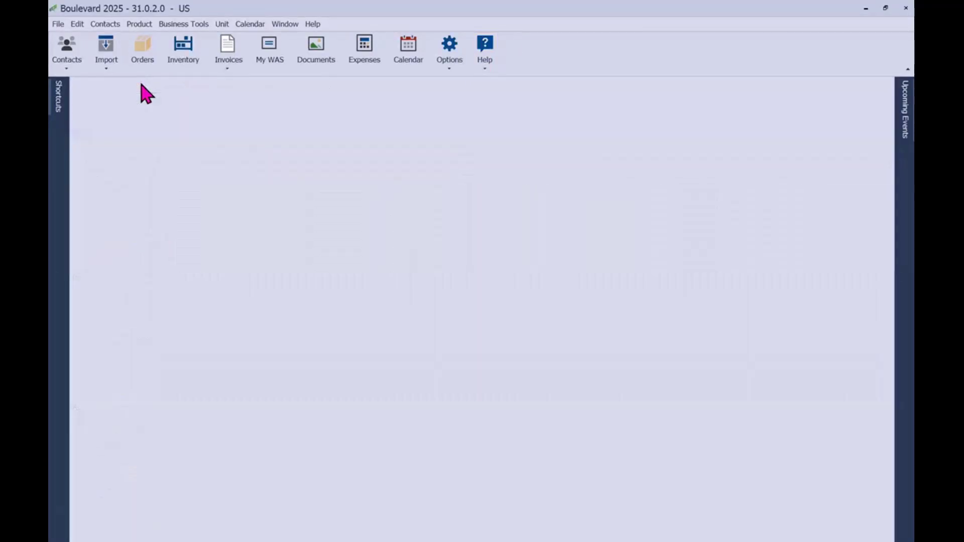
- Open the Document Builder and list the Images (Misc) documents in the Events category
{"action": "left_click", "coordinate": [317, 64]}
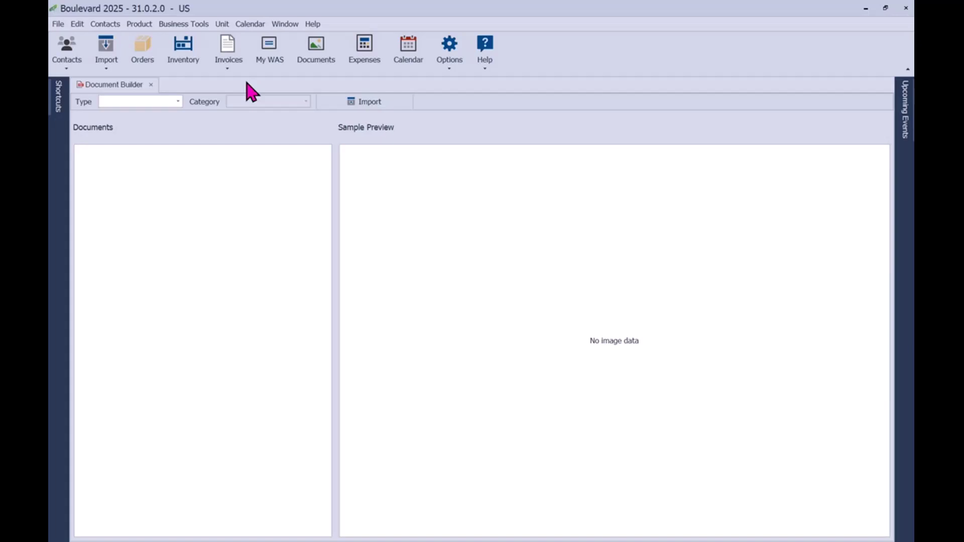
{"action": "left_click", "coordinate": [179, 102]}
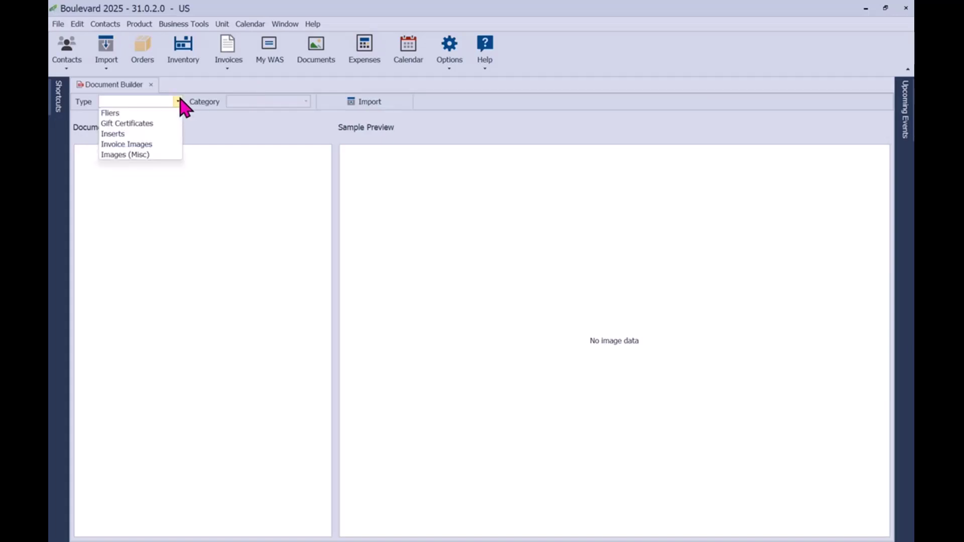
{"action": "left_click", "coordinate": [154, 155]}
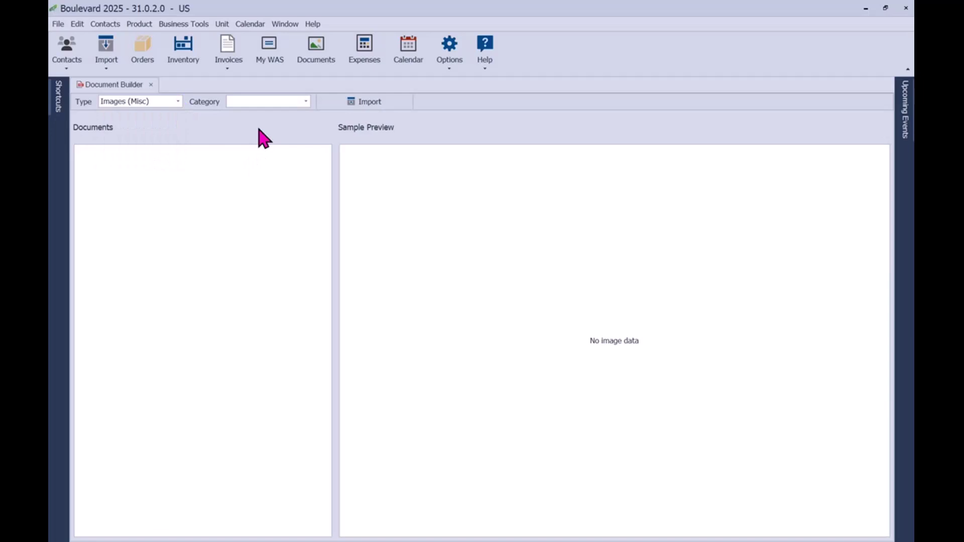
{"action": "left_click", "coordinate": [305, 102]}
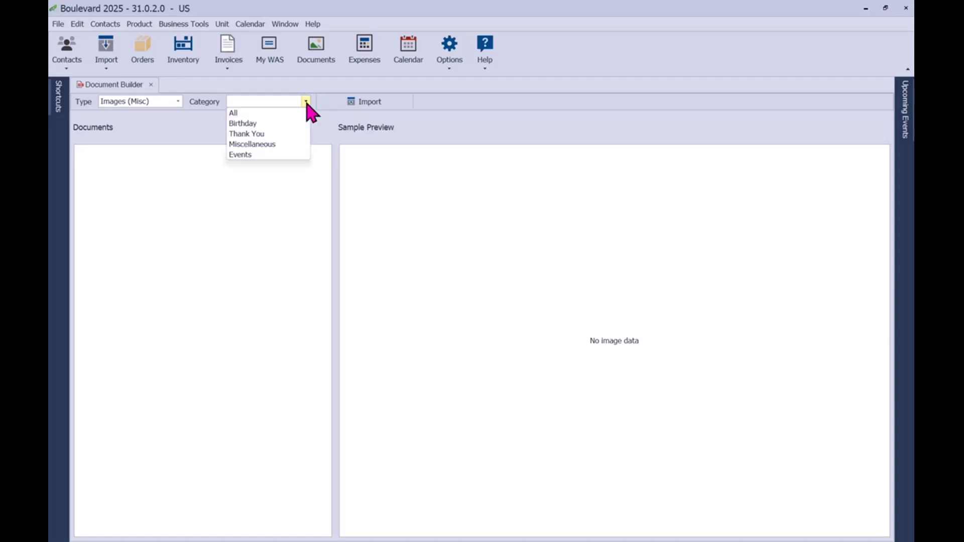
{"action": "left_click", "coordinate": [255, 156]}
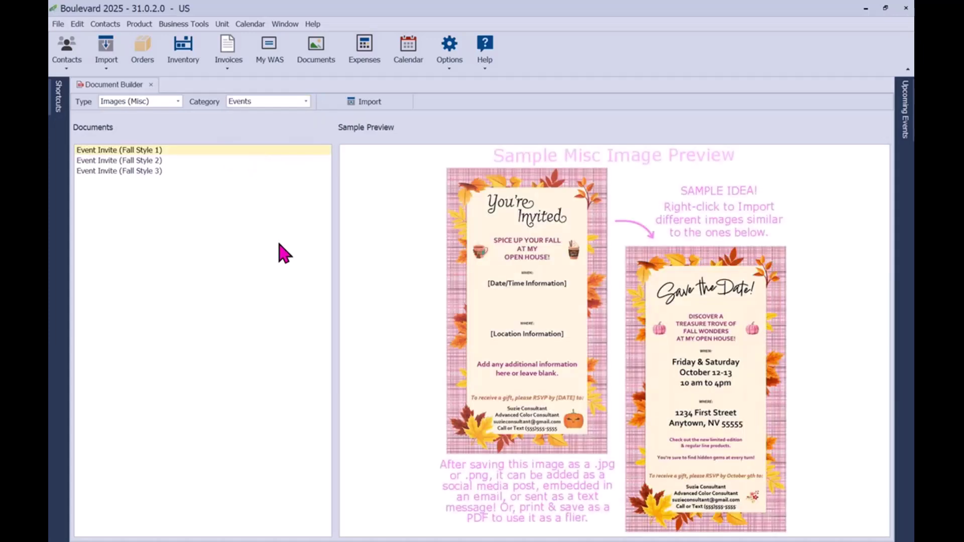
- Preview Event Invite (Fall Style 2) and import Event Invite (Fall Style 3) for editing
{"action": "left_click", "coordinate": [149, 160]}
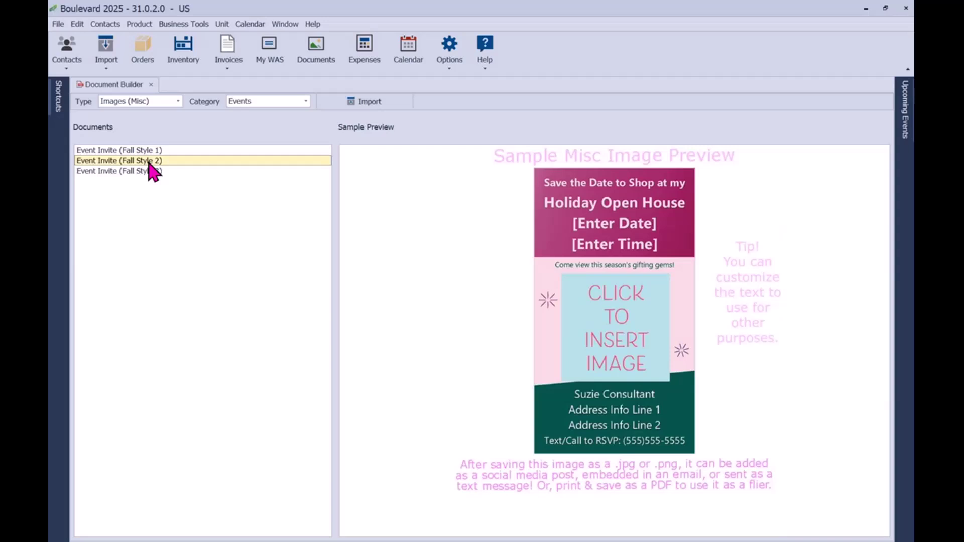
{"action": "left_click", "coordinate": [151, 171]}
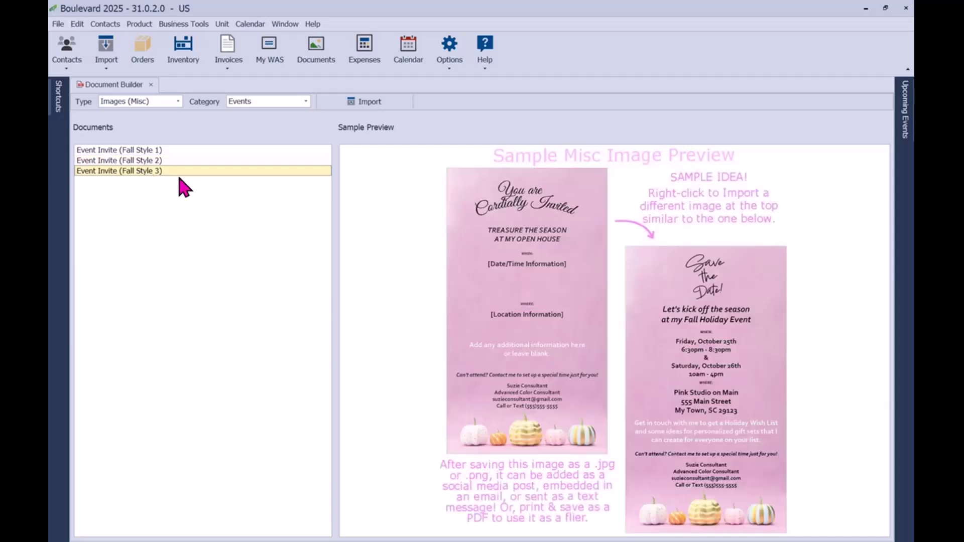
{"action": "left_click", "coordinate": [365, 102]}
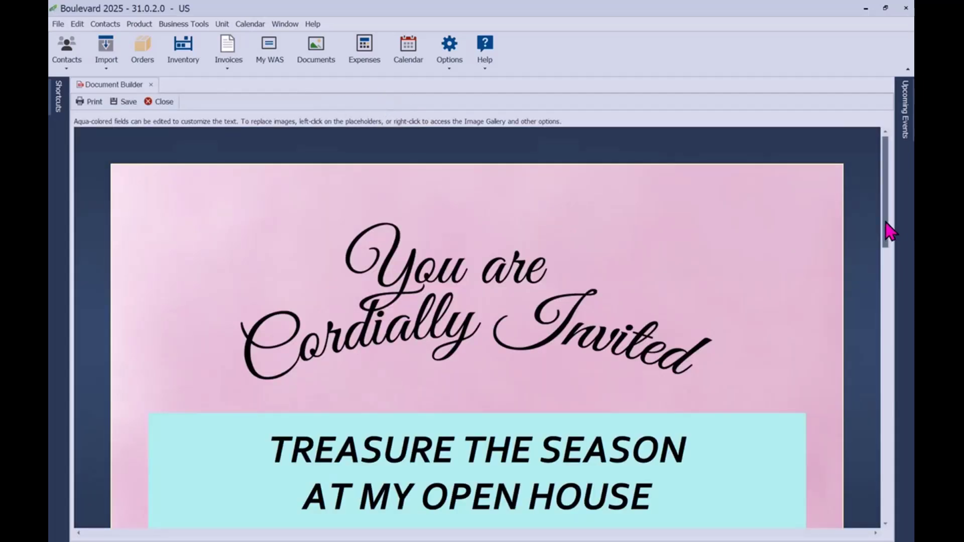
- Replace the invite's "You are Cordially Invited" heading image with "Let's Treasure the Season Together!" from the Misc. image category
{"action": "left_click_drag", "start_coordinate": [888, 231], "coordinate": [888, 249]}
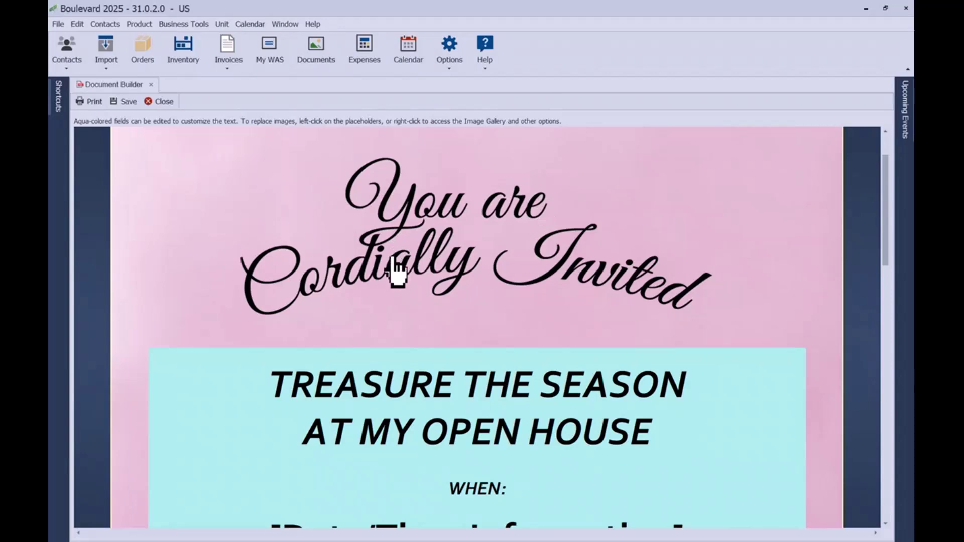
{"action": "right_click", "coordinate": [389, 190]}
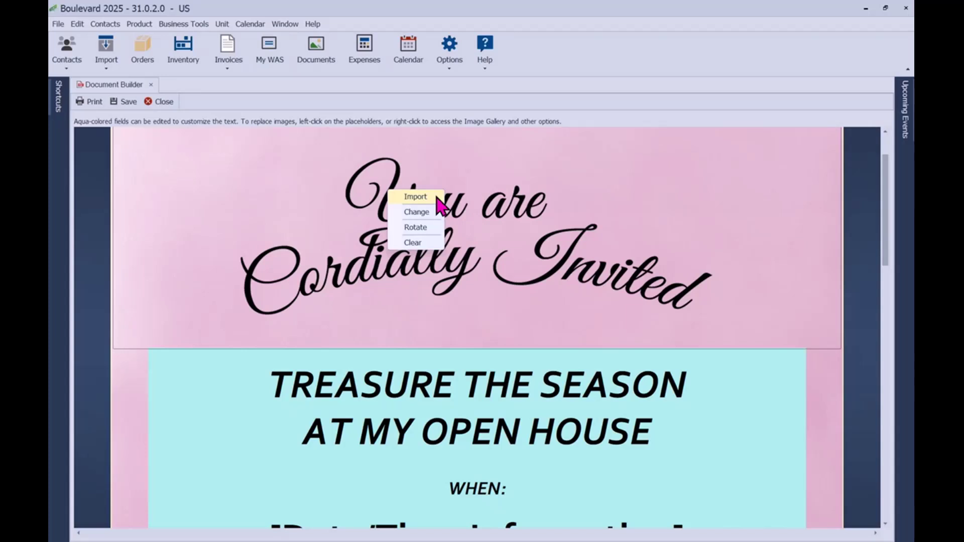
{"action": "left_click", "coordinate": [437, 203]}
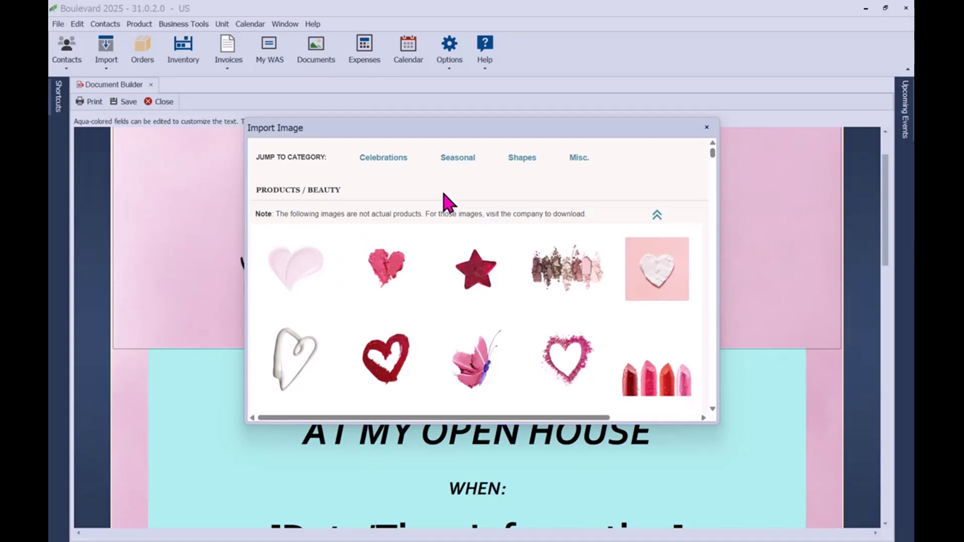
{"action": "left_click", "coordinate": [580, 160]}
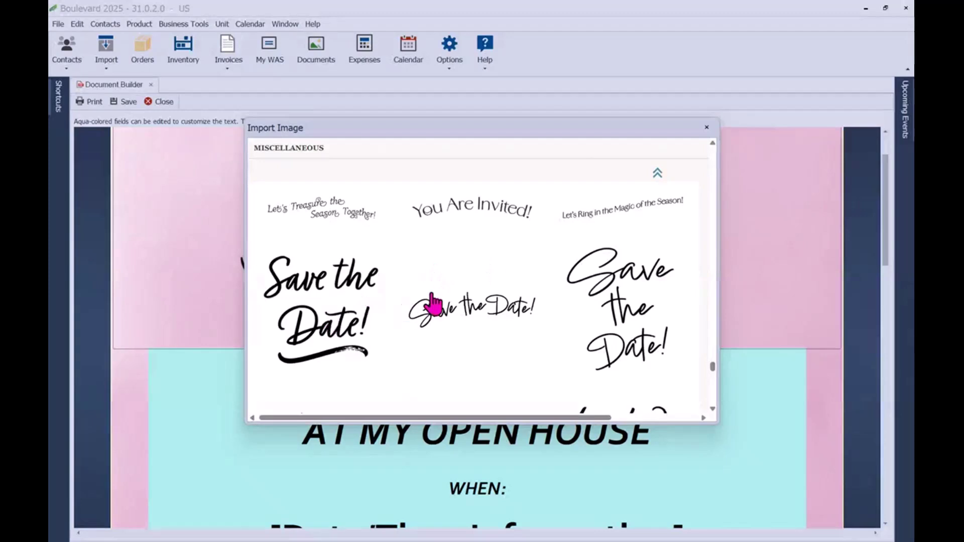
{"action": "left_click", "coordinate": [318, 211]}
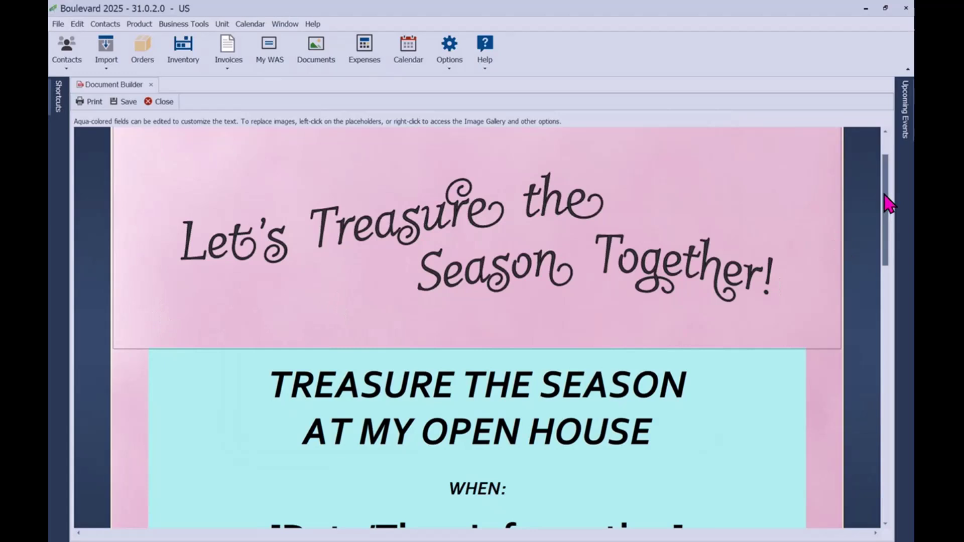
- Replace the invite's date/time placeholder under WHEN with "Friday & Saturday" and, on a second line, "October 12-13"
{"action": "left_click_drag", "start_coordinate": [885, 198], "coordinate": [892, 241]}
{"action": "left_click_drag", "start_coordinate": [754, 395], "coordinate": [269, 348]}
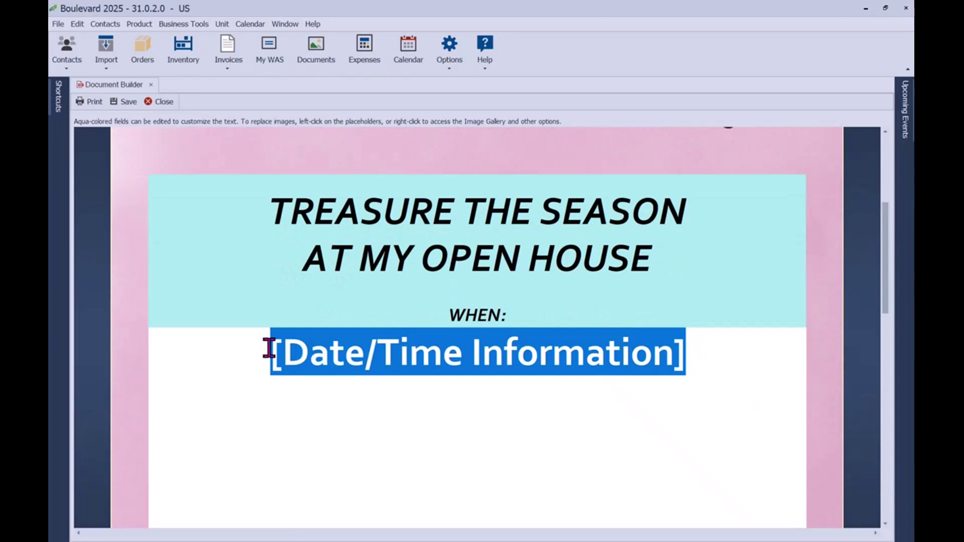
{"action": "type", "text": "F"}
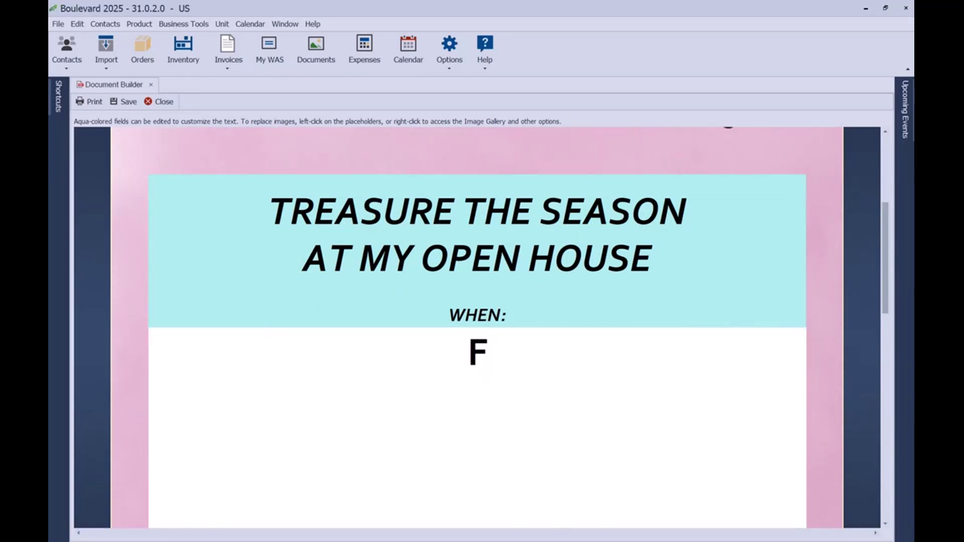
{"action": "type", "text": "riday & "}
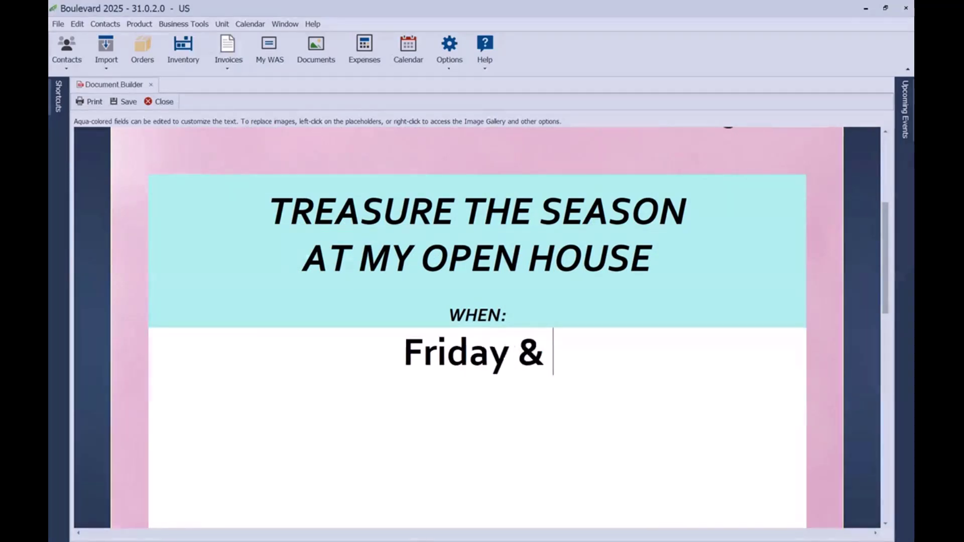
{"action": "type", "text": "Saturday"}
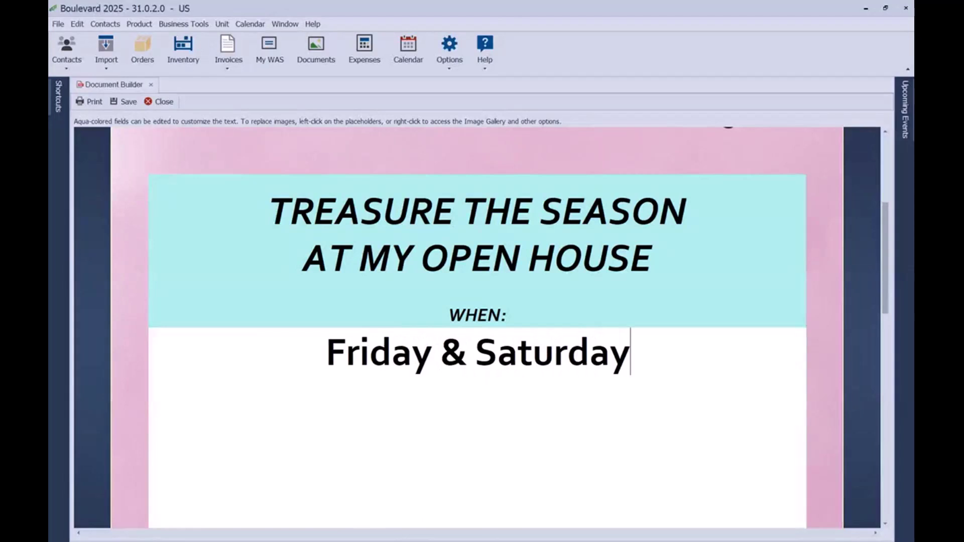
{"action": "key", "text": "Return"}
{"action": "type", "text": "Octo"}
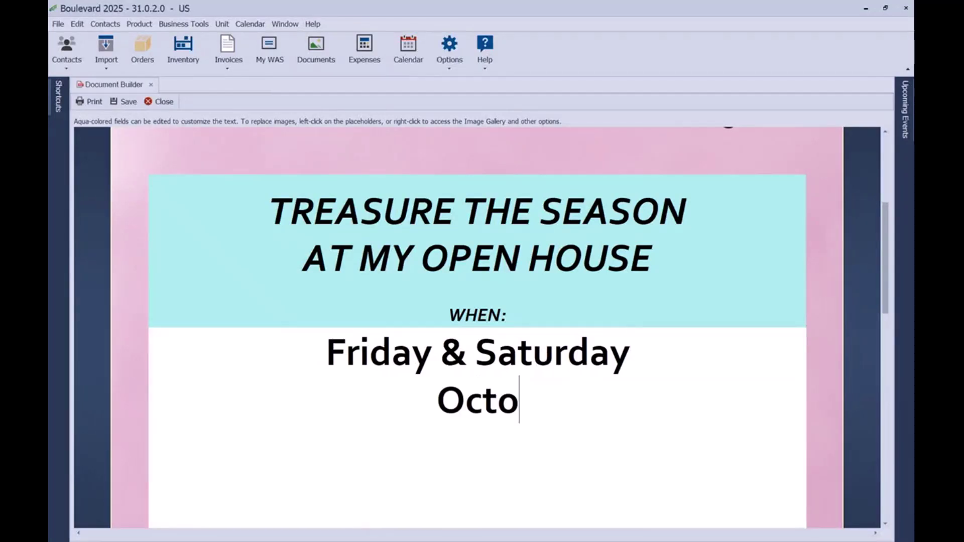
{"action": "type", "text": "ber 1"}
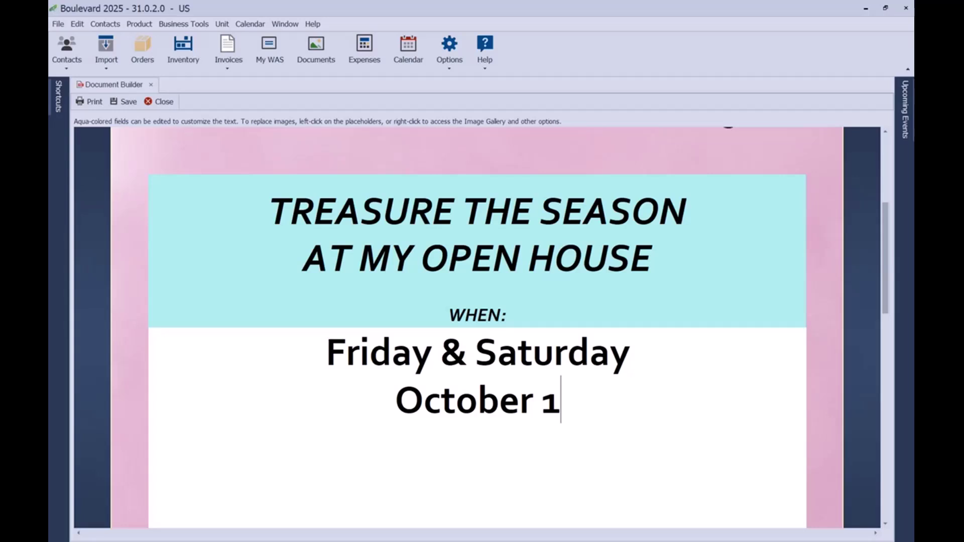
{"action": "type", "text": "2-13"}
- Add the event hours "10am - 4pm" on a new line below the October dates
{"action": "key", "text": "Return"}
{"action": "type", "text": "10"}
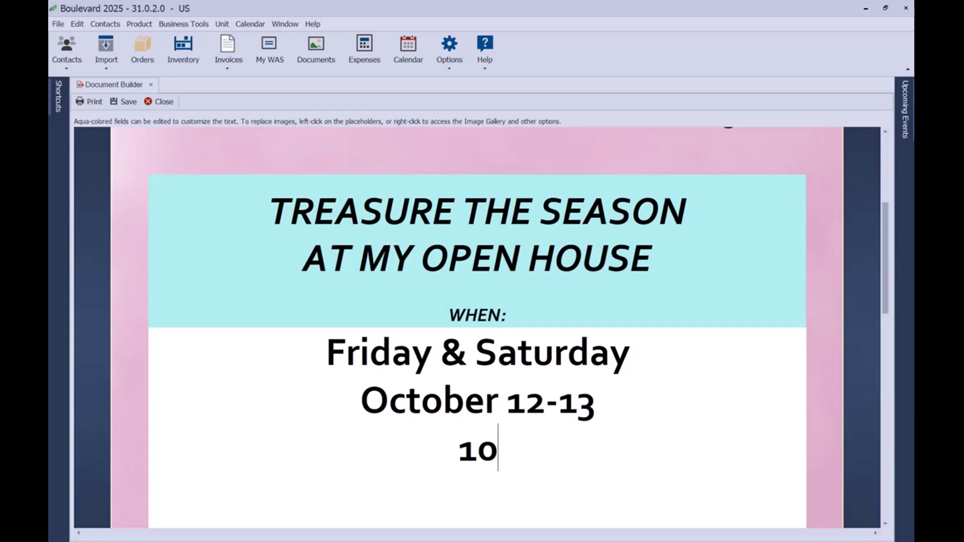
{"action": "type", "text": "am - 7p"}
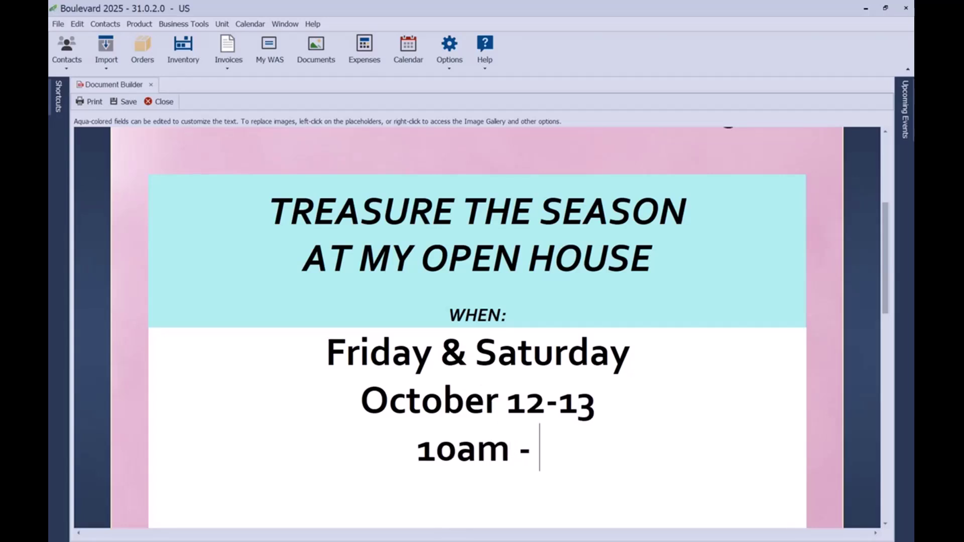
{"action": "key", "text": "BackSpace"}
{"action": "key", "text": "BackSpace"}
{"action": "type", "text": "4pm"}
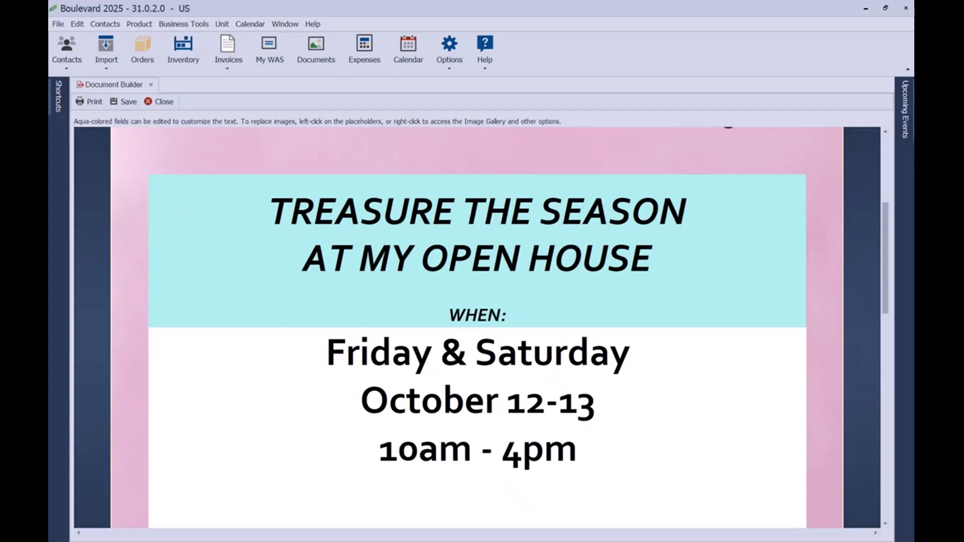
- Save the customized invite to the Desktop as a JPG file named EventInvite-HOH-Oct2024
{"action": "left_click_drag", "start_coordinate": [886, 246], "coordinate": [886, 386]}
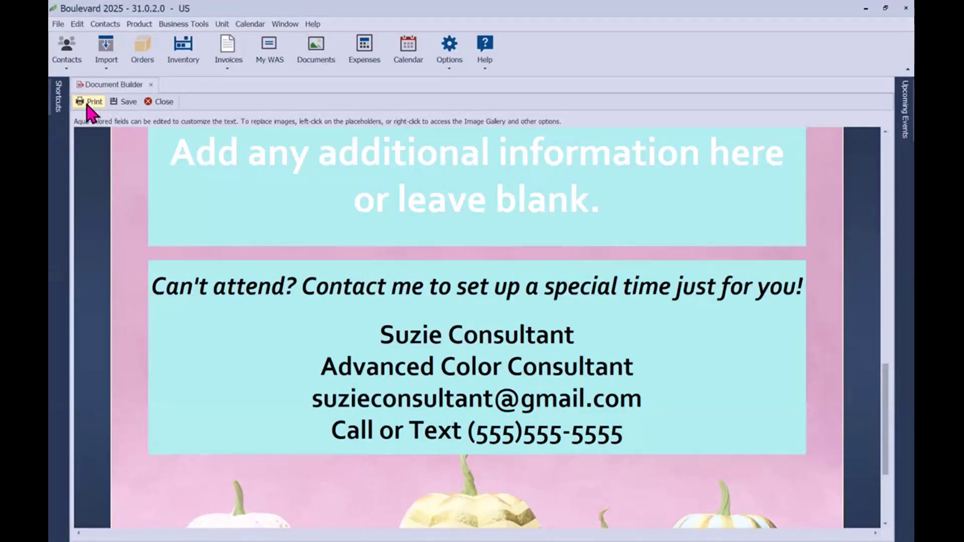
{"action": "left_click", "coordinate": [123, 103]}
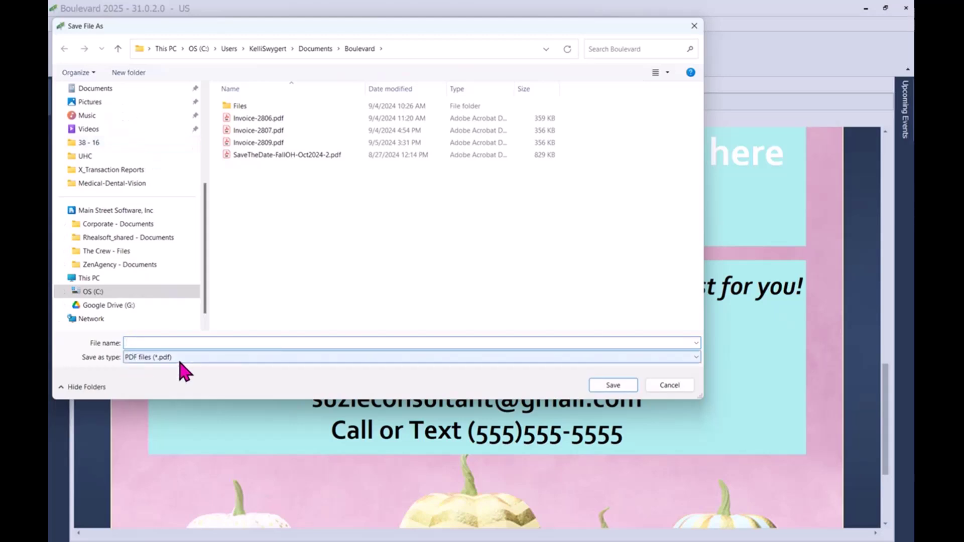
{"action": "left_click", "coordinate": [180, 361]}
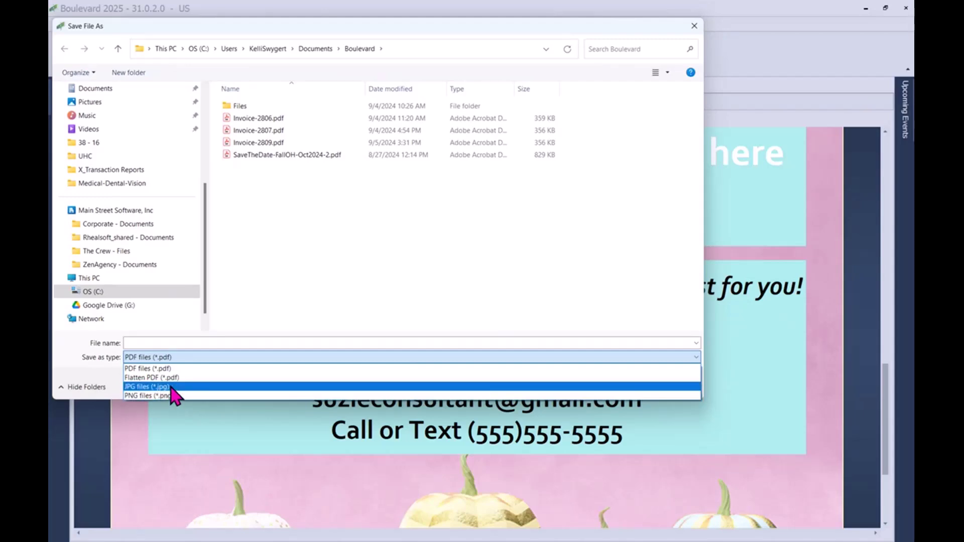
{"action": "left_click", "coordinate": [171, 388]}
{"action": "left_click", "coordinate": [154, 343]}
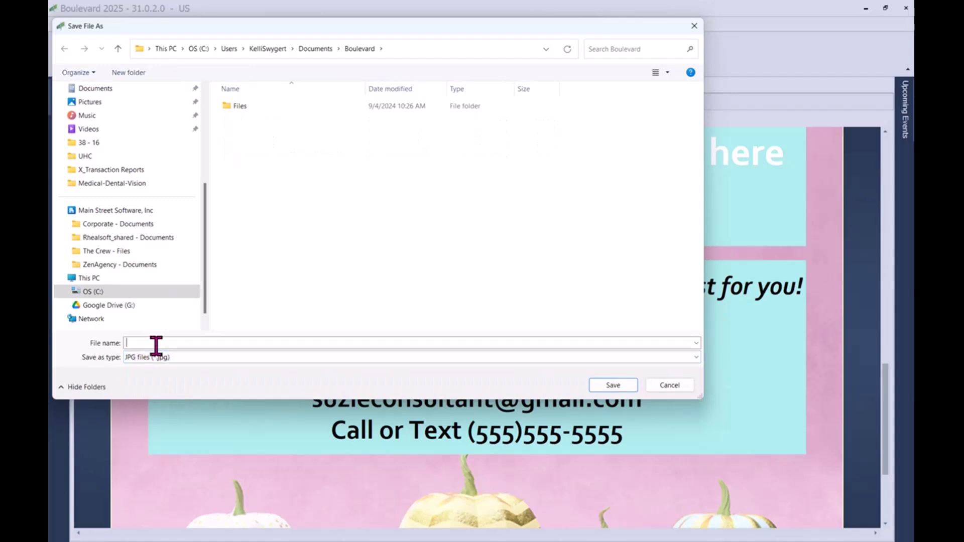
{"action": "type", "text": "EventIn"}
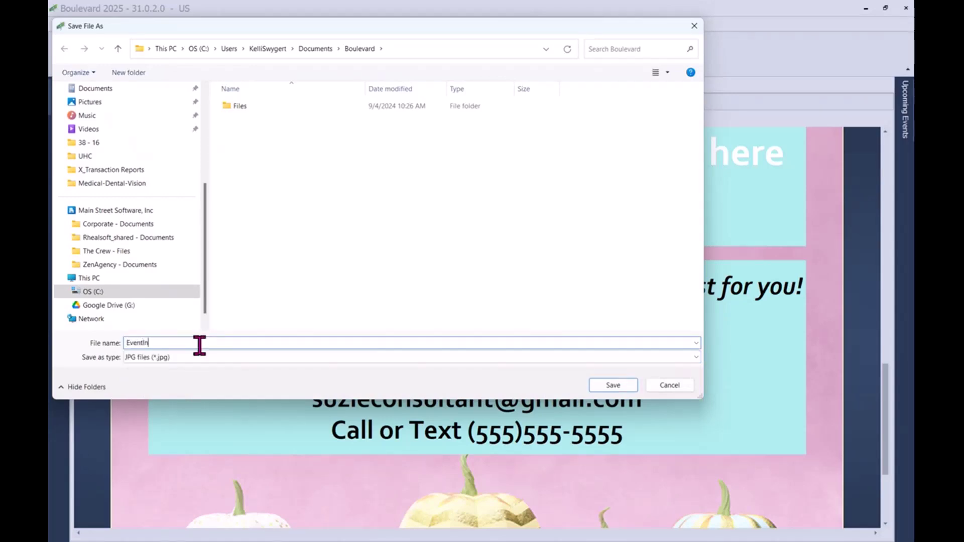
{"action": "type", "text": "vite-HOH-Oct2024"}
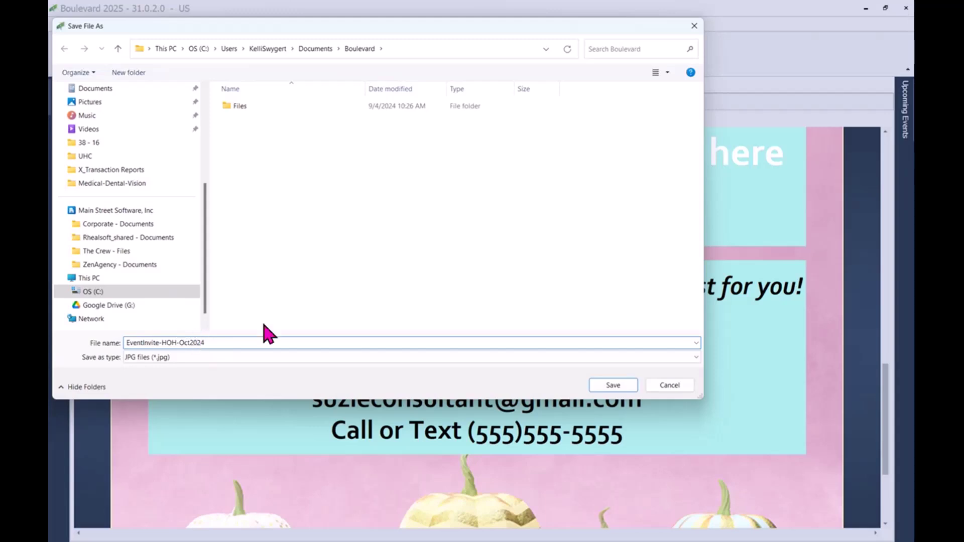
{"action": "left_click", "coordinate": [154, 292]}
{"action": "left_click_drag", "start_coordinate": [209, 269], "coordinate": [211, 171]}
{"action": "left_click", "coordinate": [95, 229]}
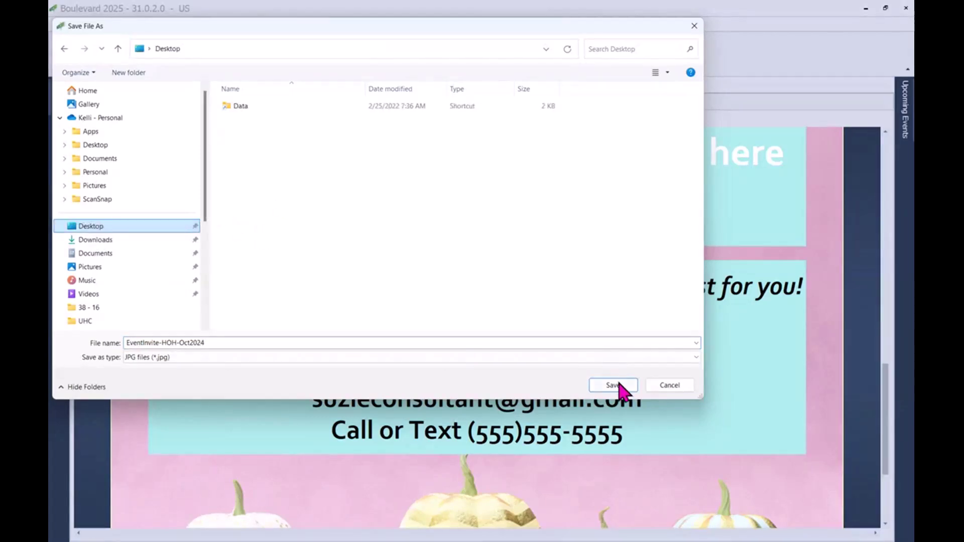
{"action": "left_click", "coordinate": [619, 385]}
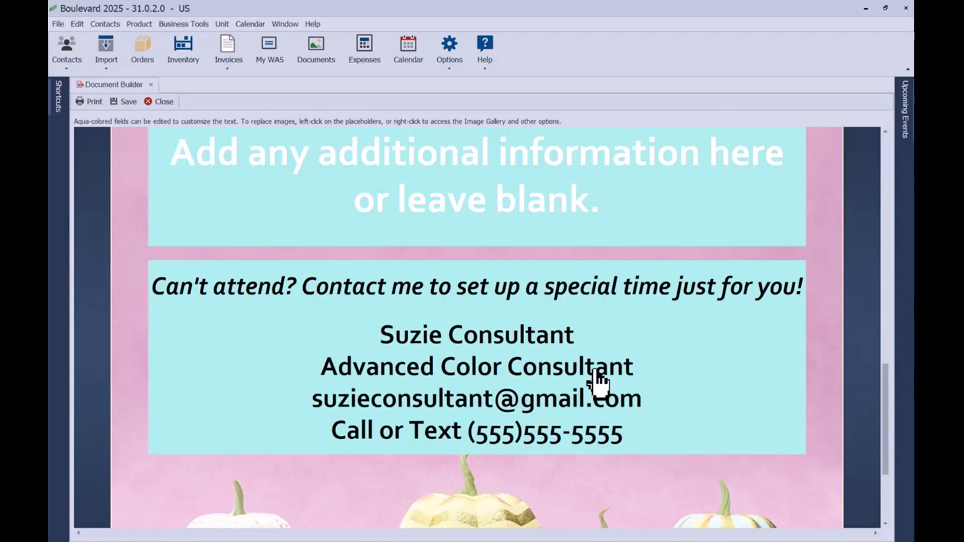
- Switch to the desktop, move EventInvite-HOH-Oct2024.jpg into open space, and view the finished invite image
{"action": "left_click", "coordinate": [865, 8]}
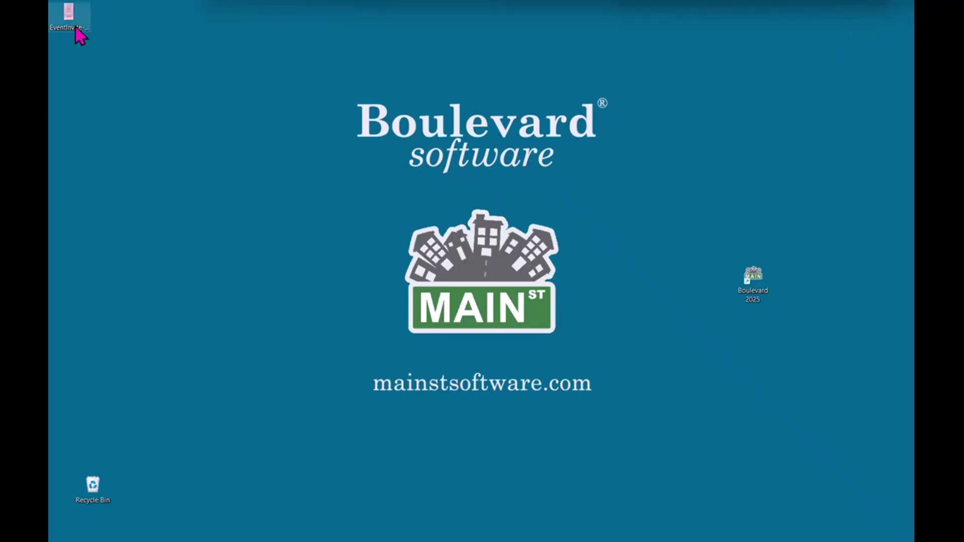
{"action": "left_click_drag", "start_coordinate": [70, 15], "coordinate": [287, 167]}
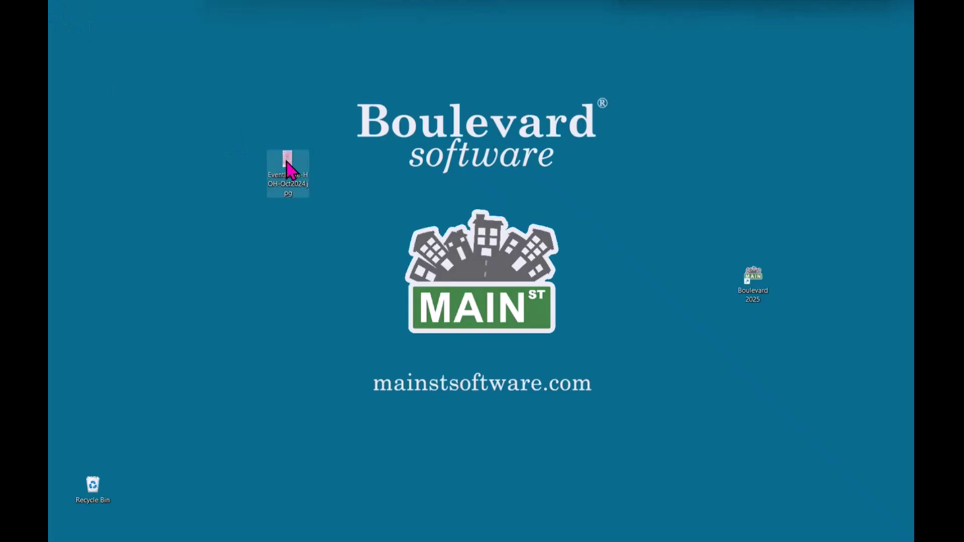
{"action": "double_click", "coordinate": [287, 163]}
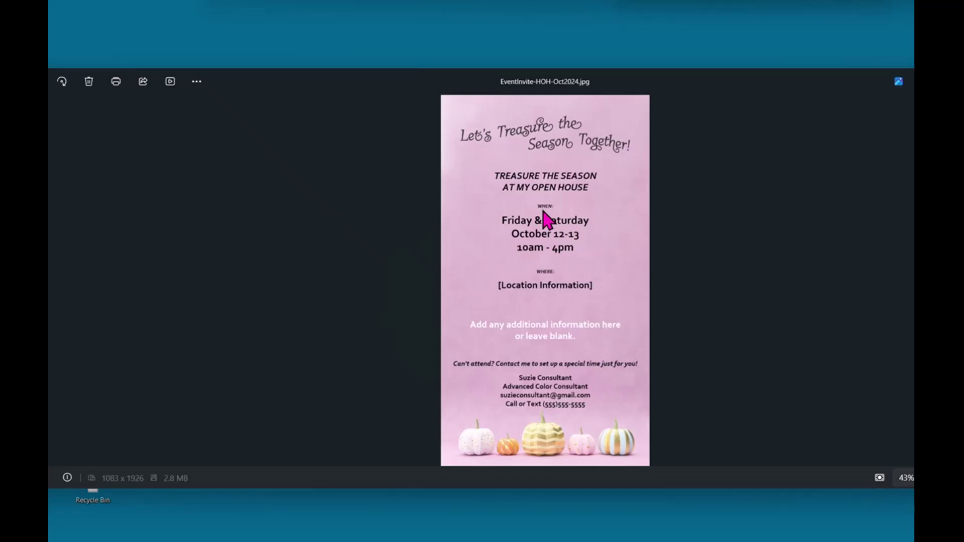
{"action": "mouse_move", "coordinate": [795, 75]}
{"action": "left_mouse_down"}
{"action": "mouse_move", "coordinate": [695, 76]}
{"action": "mouse_move", "coordinate": [783, 83]}
{"action": "left_mouse_up"}
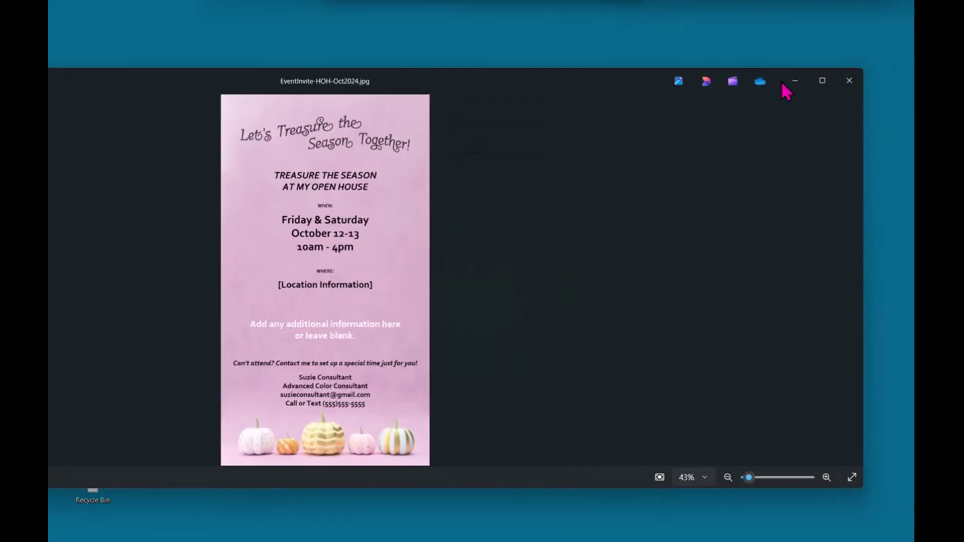
{"action": "left_click", "coordinate": [847, 80]}
- Switch back to Boulevard and close the invite in the Document Builder, discarding its unsaved changes
{"action": "mouse_move", "coordinate": [660, 540]}
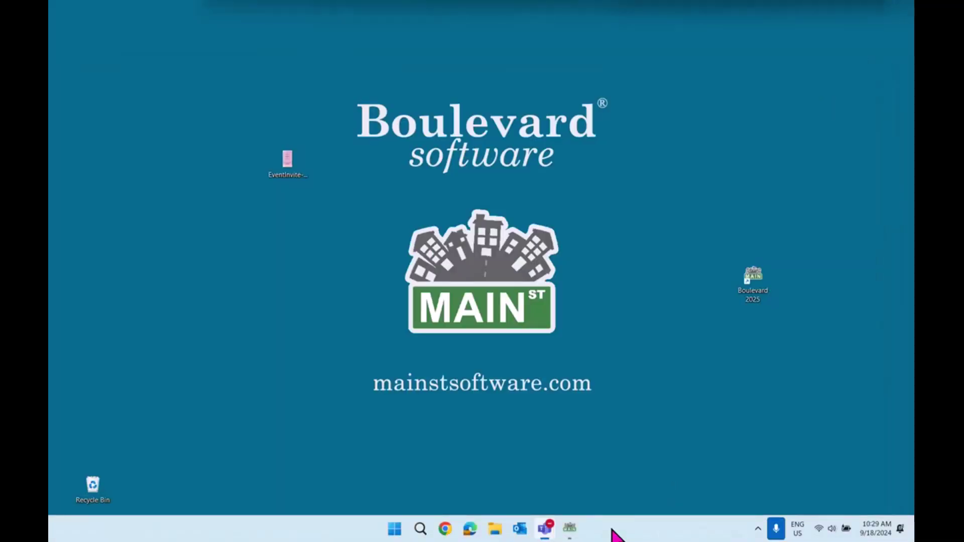
{"action": "left_click", "coordinate": [569, 527]}
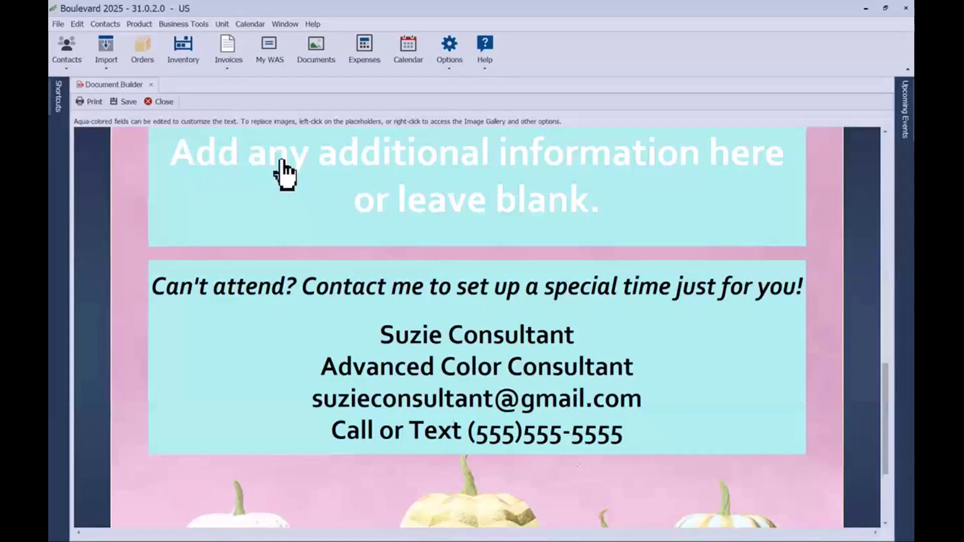
{"action": "left_click", "coordinate": [157, 102]}
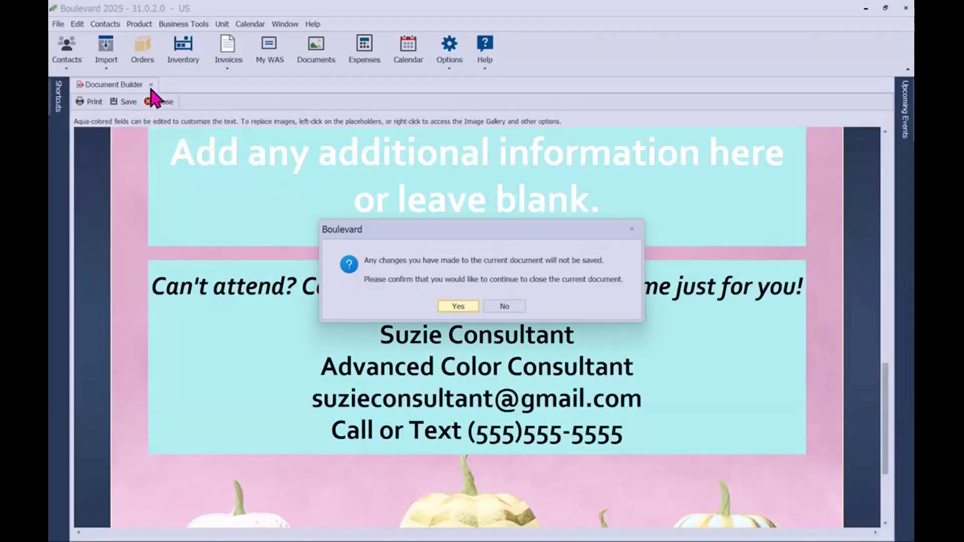
{"action": "left_click", "coordinate": [457, 306]}
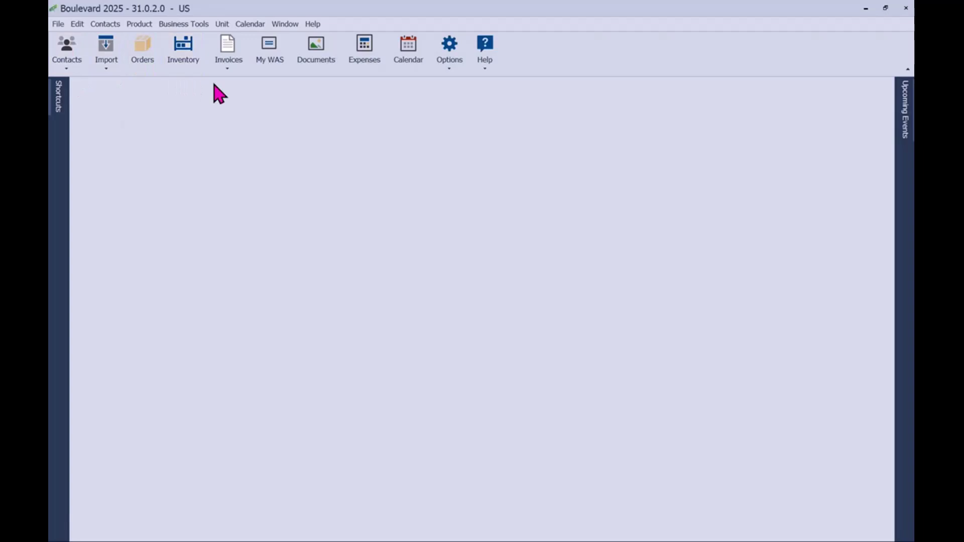
{"action": "left_click", "coordinate": [234, 71]}
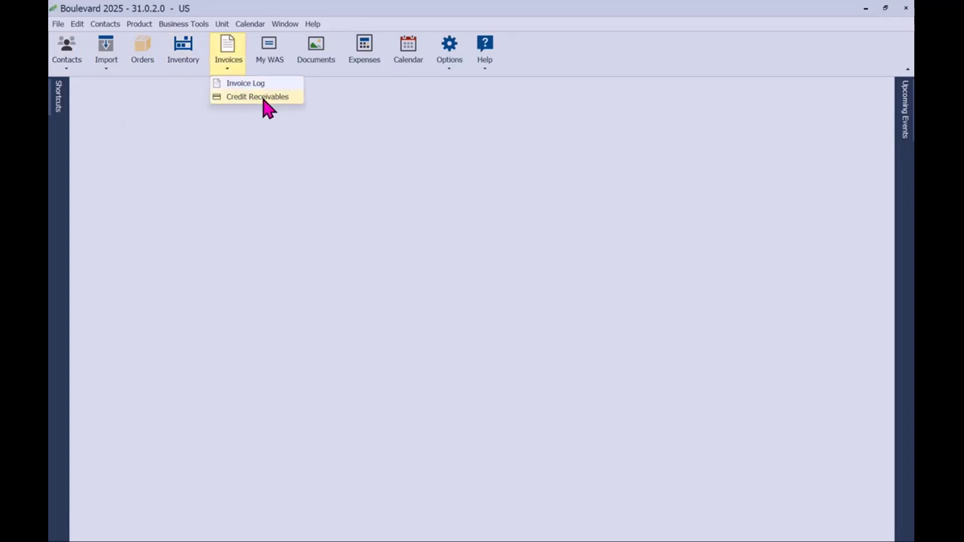
{"action": "left_click", "coordinate": [251, 123]}
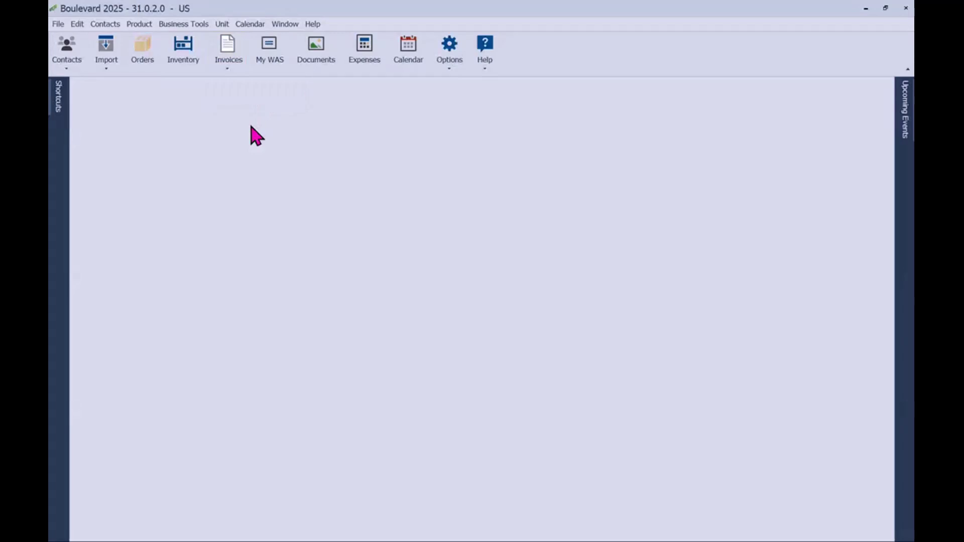
{"action": "left_click", "coordinate": [117, 70]}
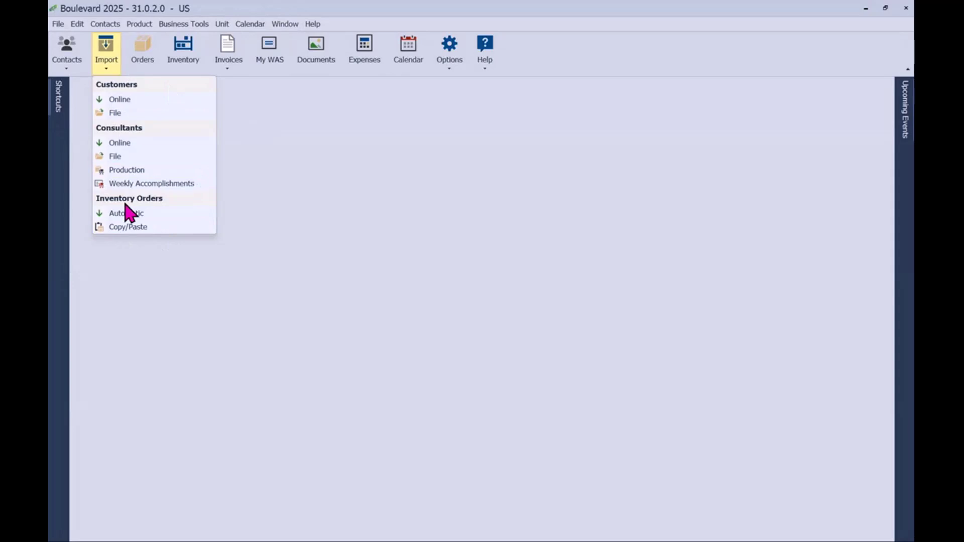
{"action": "left_click", "coordinate": [343, 212]}
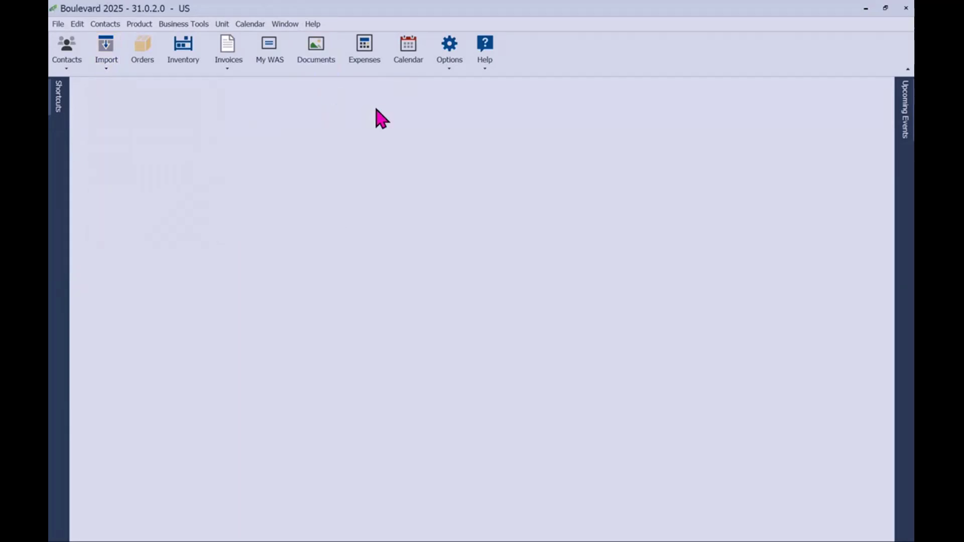
{"action": "left_click", "coordinate": [454, 70]}
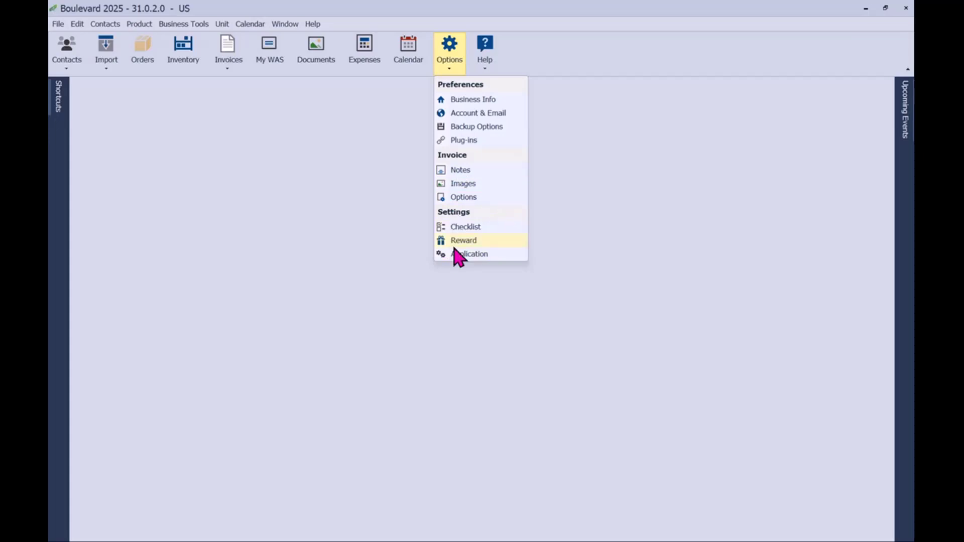
{"action": "left_click", "coordinate": [578, 255]}
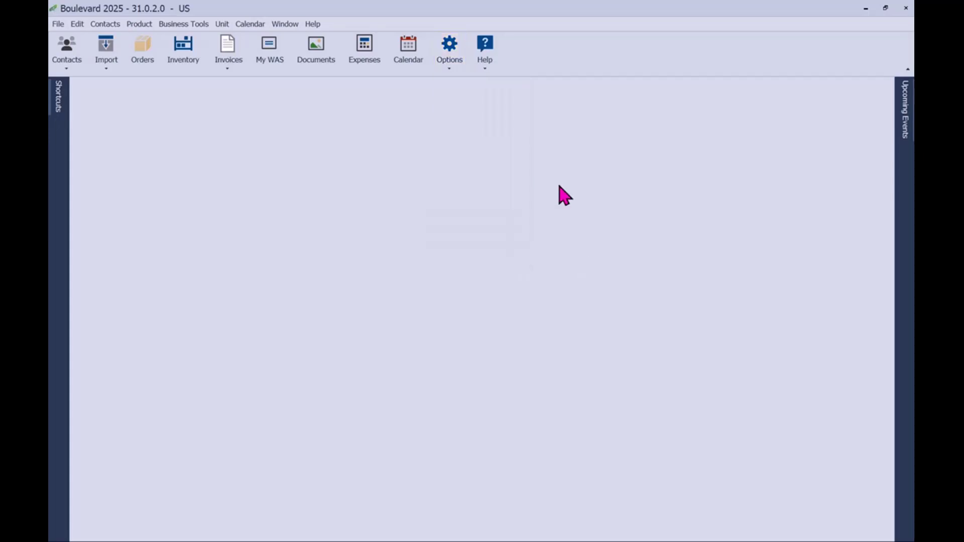
- Open the online Support Center and view the "Customer with a credit on account" request among the submitted tickets
{"action": "left_click", "coordinate": [489, 71]}
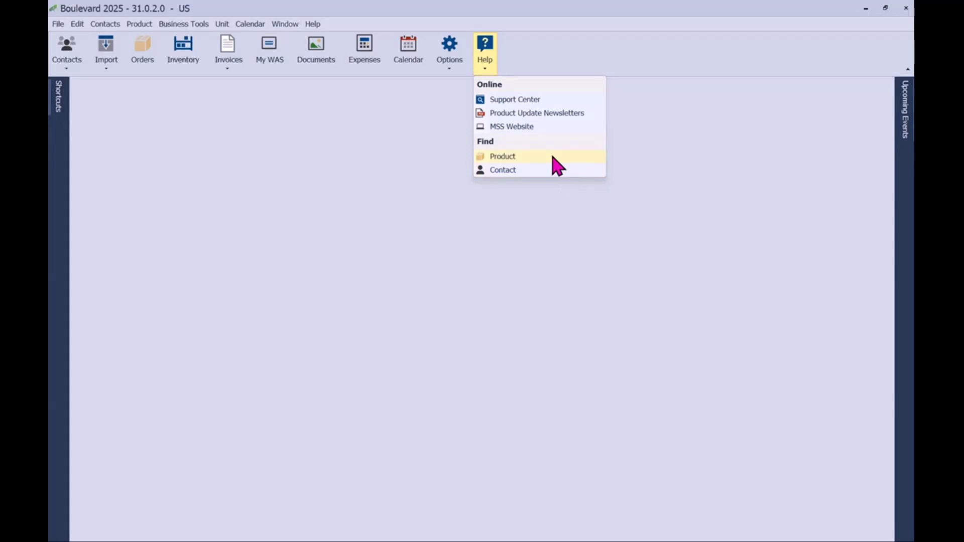
{"action": "left_click", "coordinate": [562, 100]}
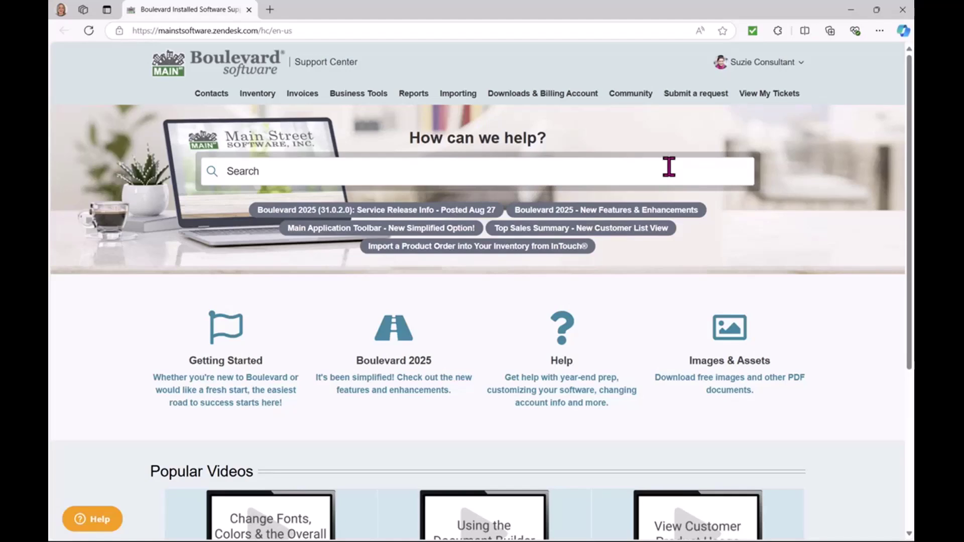
{"action": "left_click", "coordinate": [781, 104]}
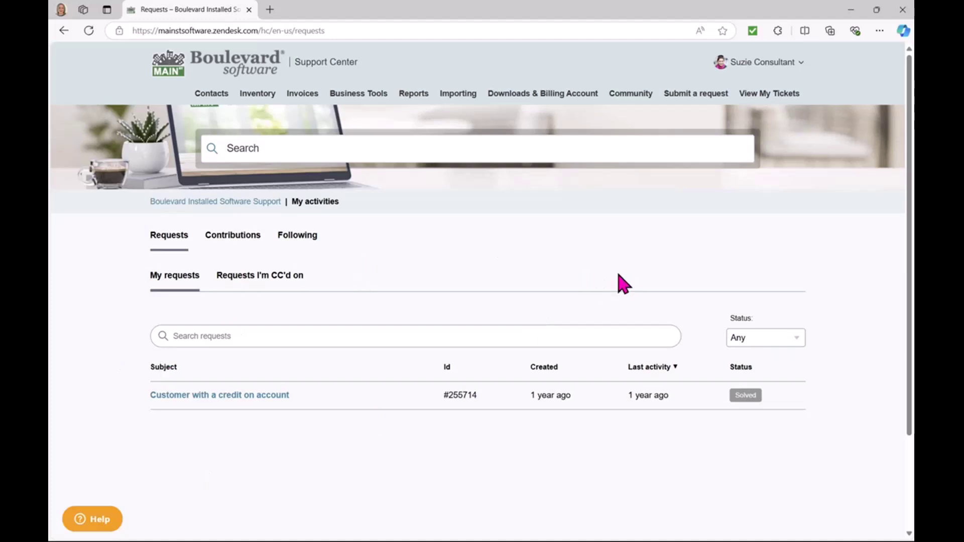
{"action": "left_click", "coordinate": [281, 401]}
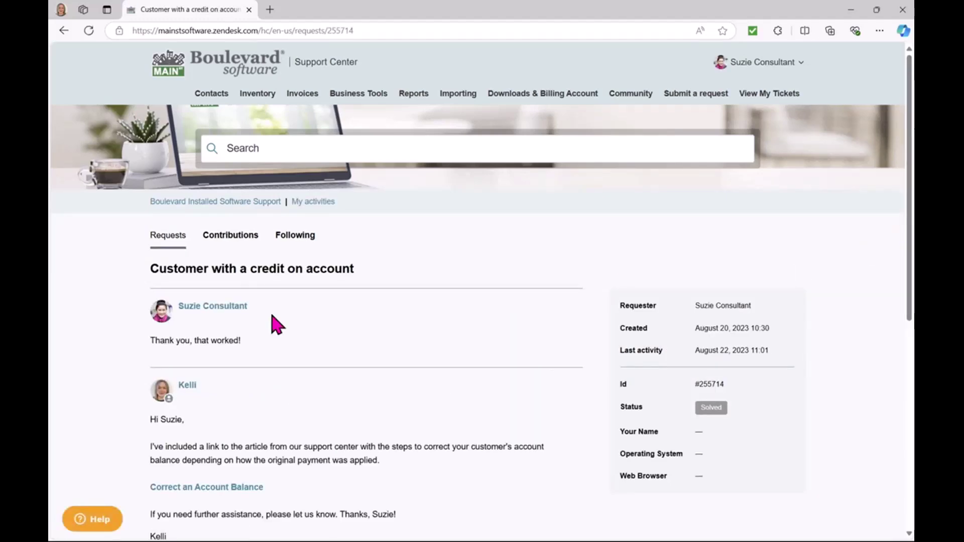
- Read through the support request's replies, view the Submit a request form, and close the Support Center browser window
{"action": "scroll", "coordinate": [356, 416], "scroll_direction": "down", "scroll_amount": 3}
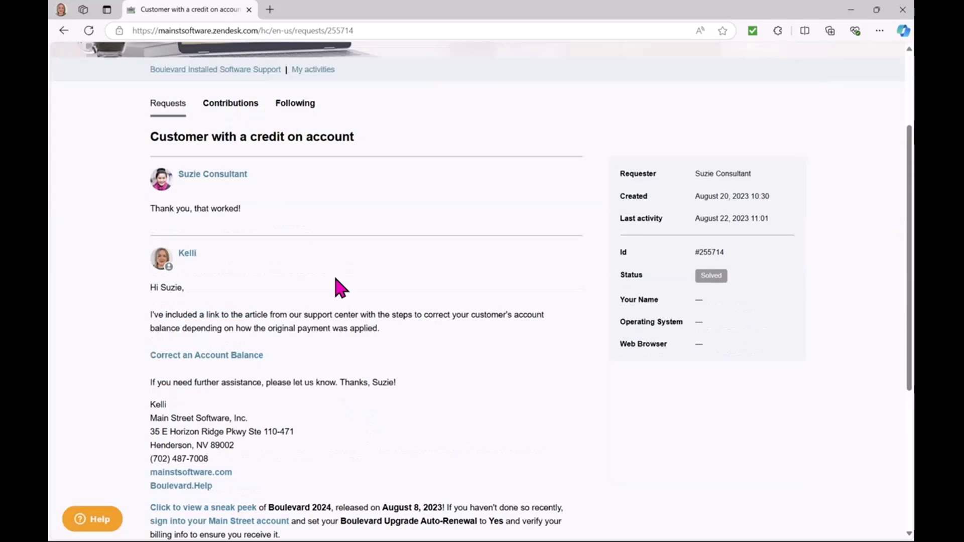
{"action": "scroll", "coordinate": [414, 385], "scroll_direction": "up", "scroll_amount": 3}
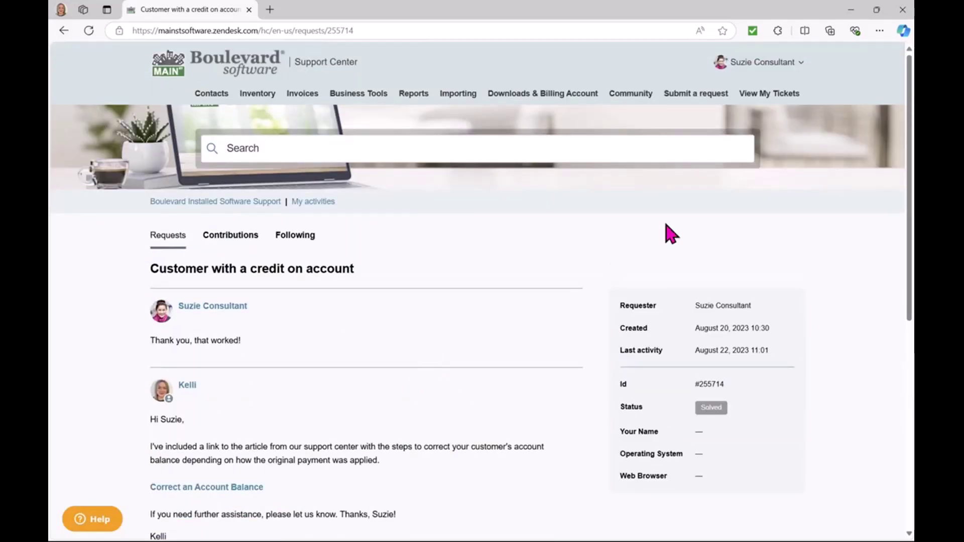
{"action": "left_click", "coordinate": [686, 96]}
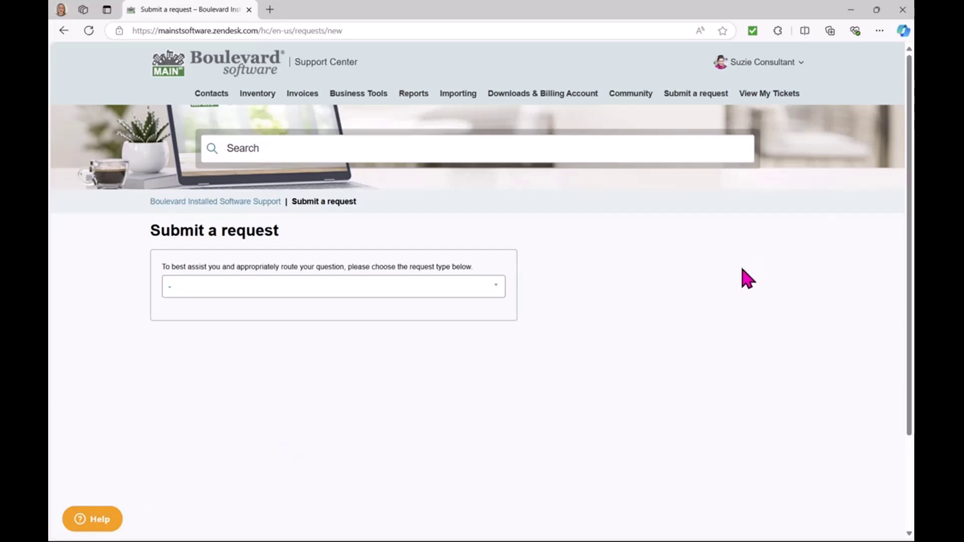
{"action": "left_click", "coordinate": [902, 10]}
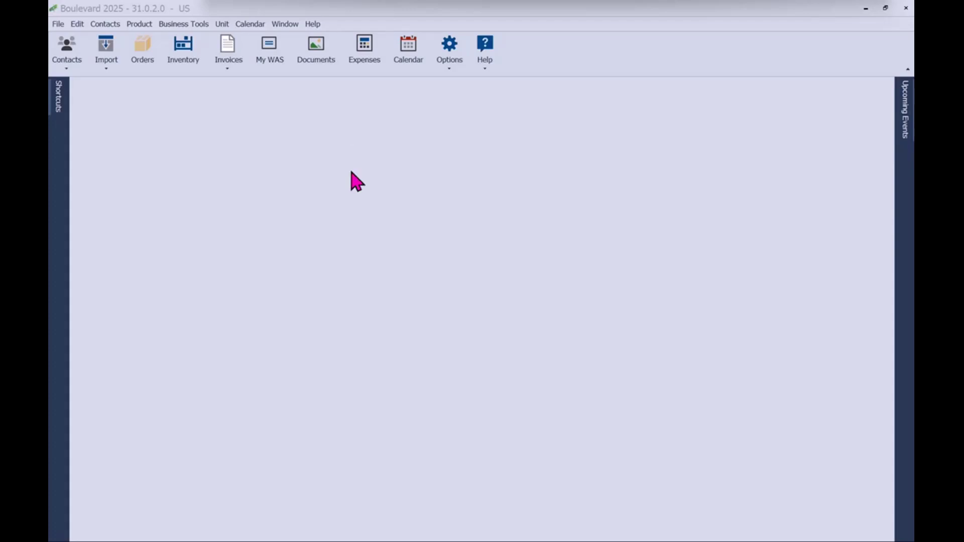
- Verify the saved account credentials in the Account & Email preferences and review the Product Update Service details
{"action": "left_click", "coordinate": [59, 25]}
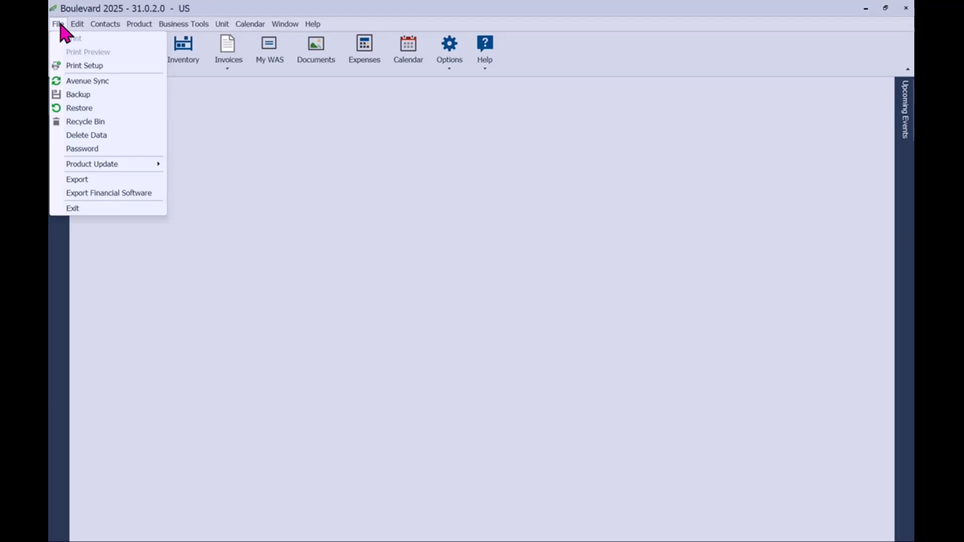
{"action": "left_click", "coordinate": [436, 112]}
{"action": "left_click", "coordinate": [452, 70]}
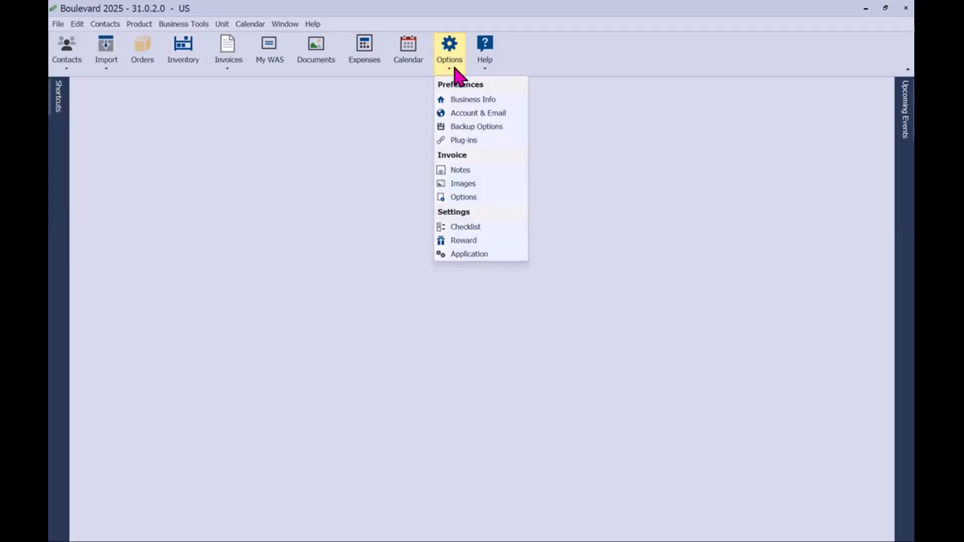
{"action": "left_click", "coordinate": [503, 114]}
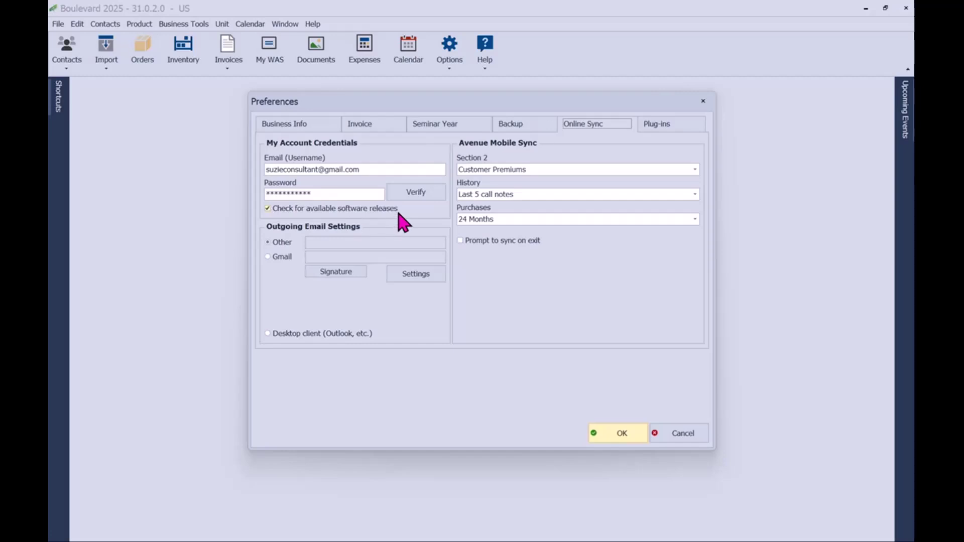
{"action": "left_click", "coordinate": [419, 197]}
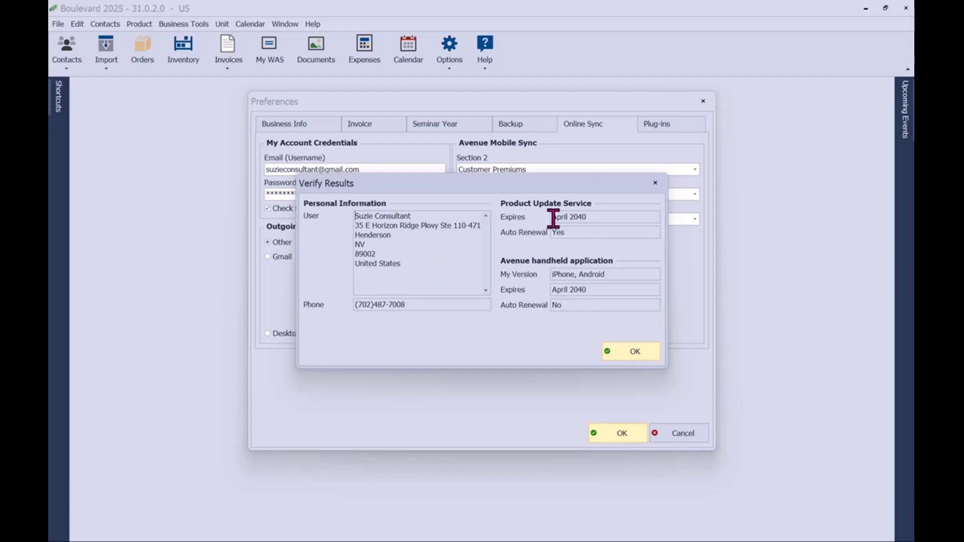
{"action": "left_click", "coordinate": [648, 360]}
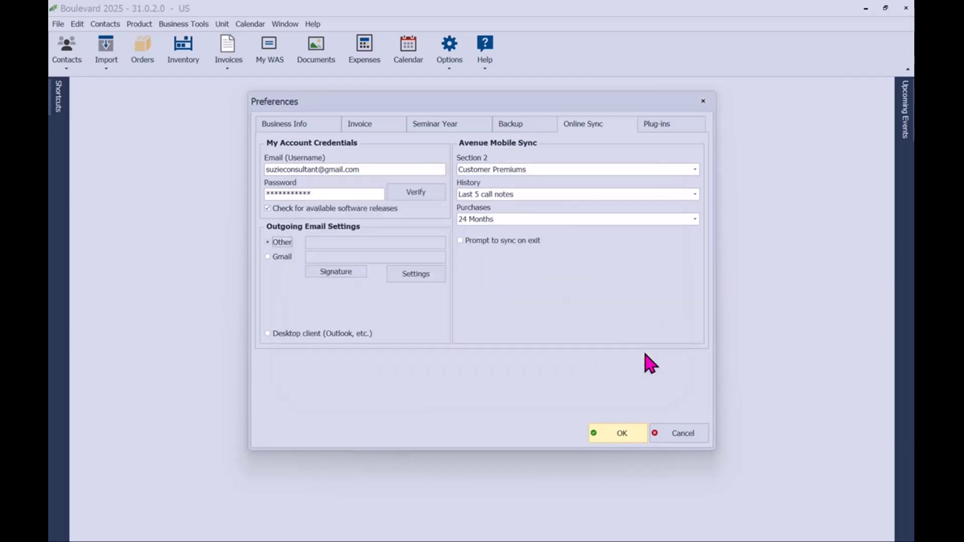
{"action": "left_click", "coordinate": [610, 441]}
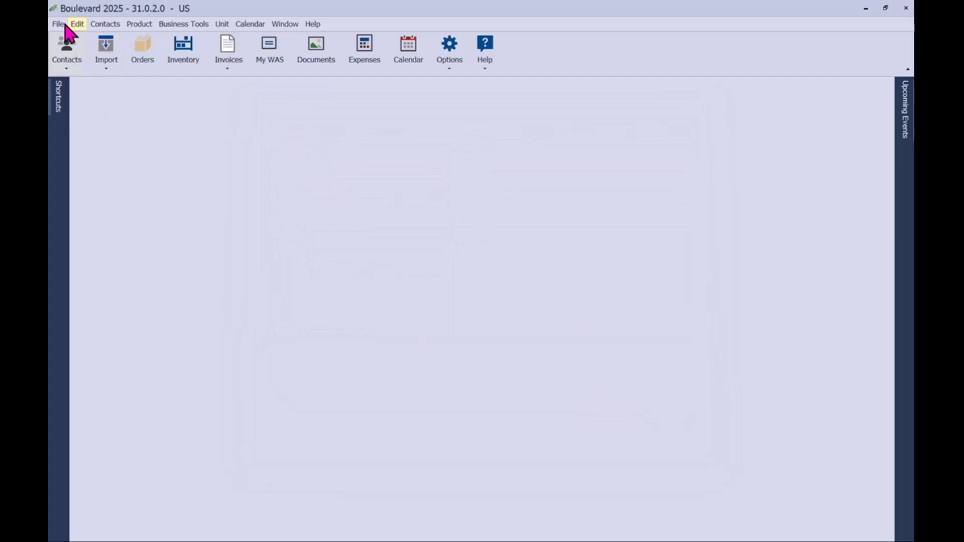
{"action": "left_click", "coordinate": [59, 24]}
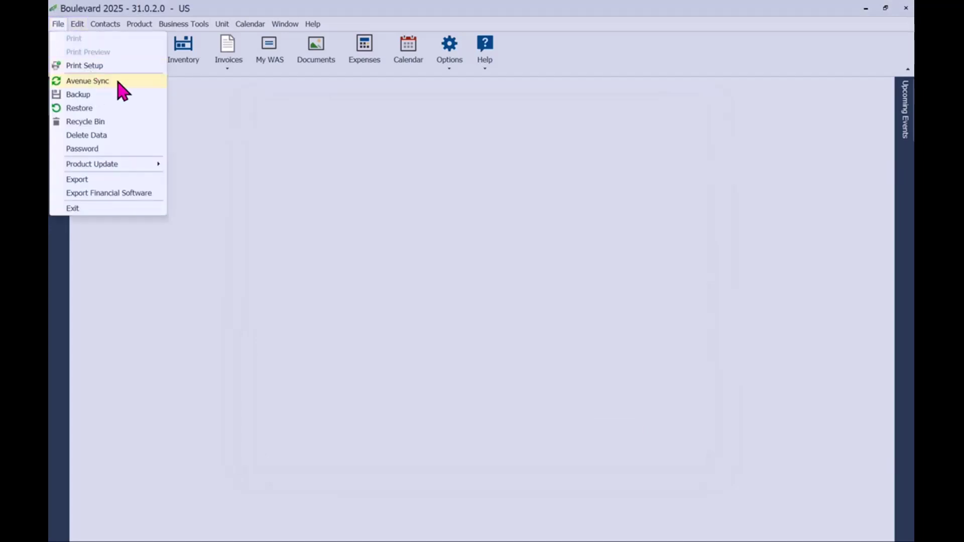
{"action": "left_click", "coordinate": [322, 142]}
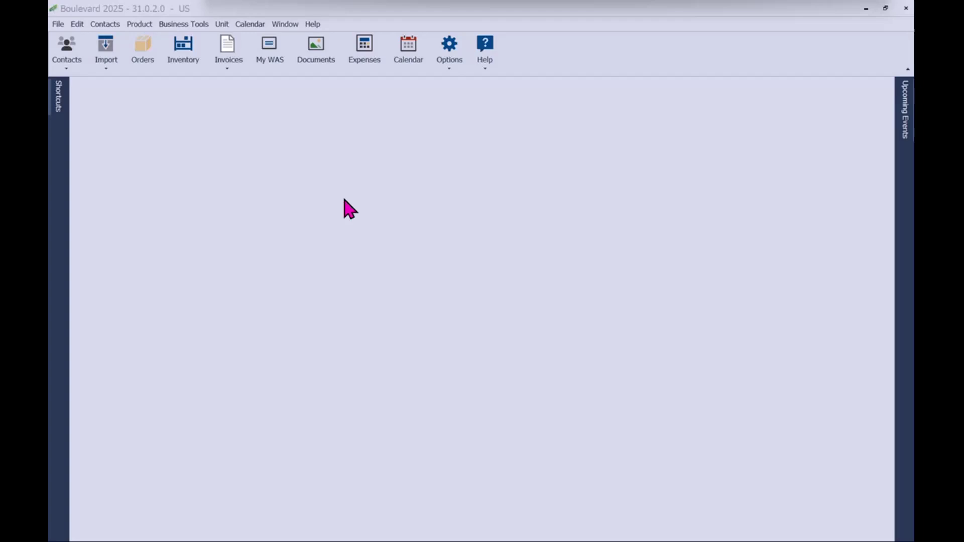
- Review the Plug-ins preferences and try clearing the ProPay account's email address and account number, discarding the changes
{"action": "left_click", "coordinate": [449, 69]}
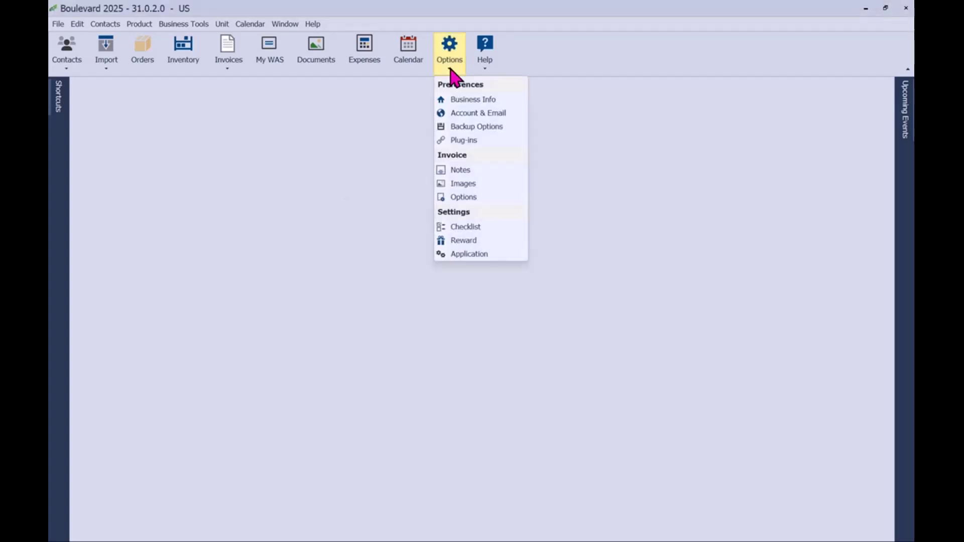
{"action": "left_click", "coordinate": [492, 143]}
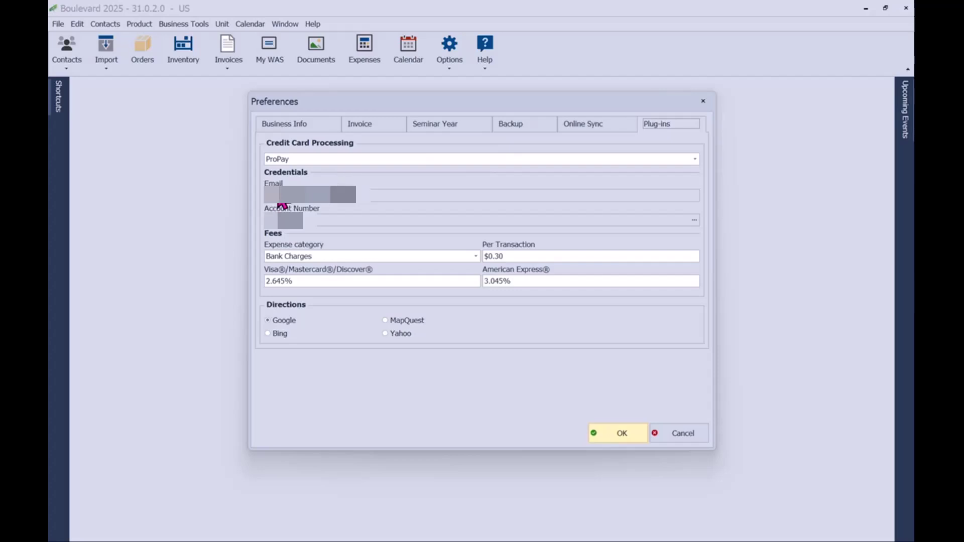
{"action": "left_click", "coordinate": [693, 220]}
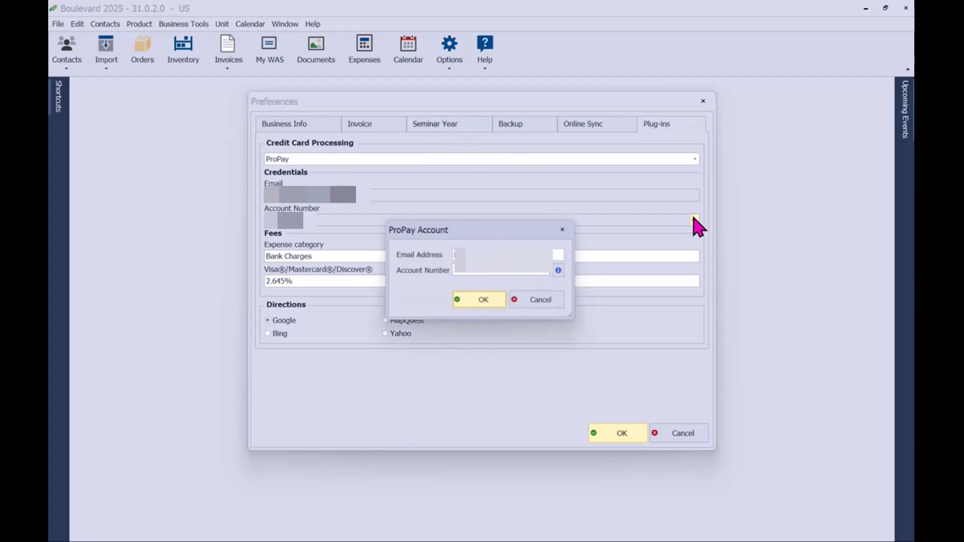
{"action": "left_click_drag", "start_coordinate": [489, 272], "coordinate": [404, 262]}
{"action": "key", "text": "BackSpace"}
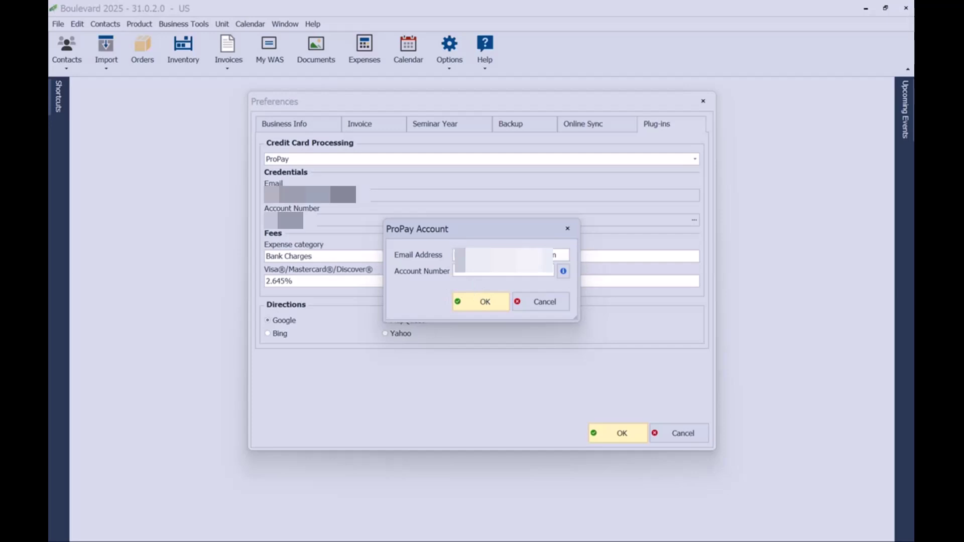
{"action": "left_click_drag", "start_coordinate": [558, 255], "coordinate": [393, 254]}
{"action": "key", "text": "BackSpace"}
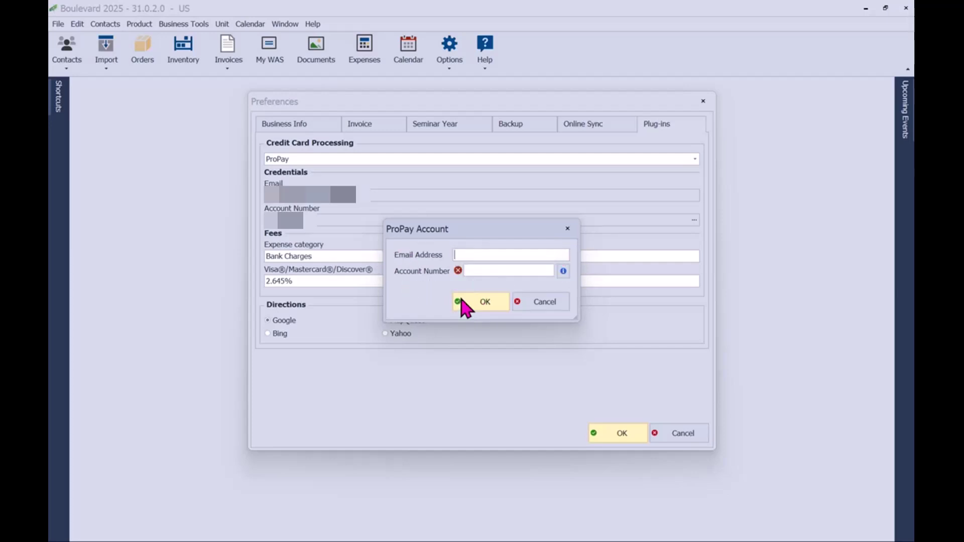
{"action": "left_click", "coordinate": [554, 308]}
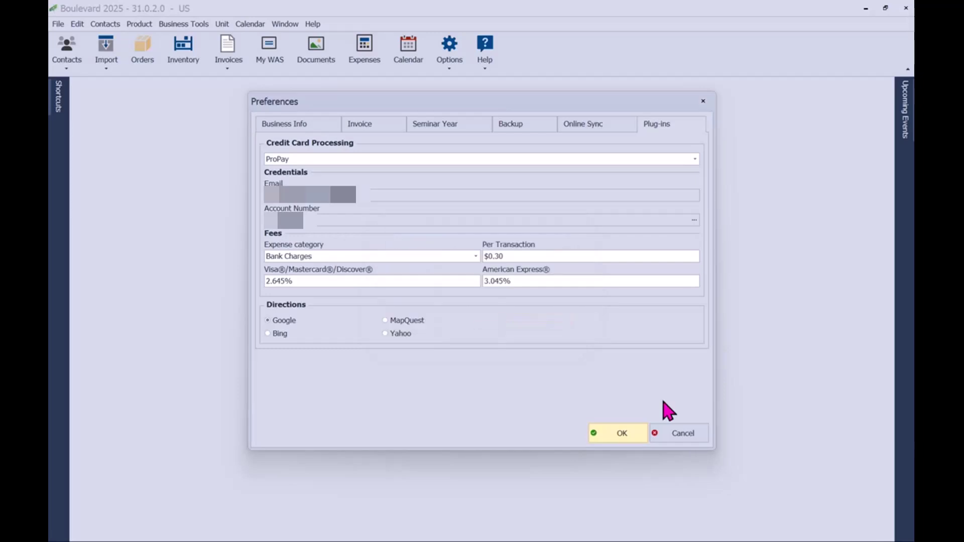
{"action": "left_click", "coordinate": [680, 431]}
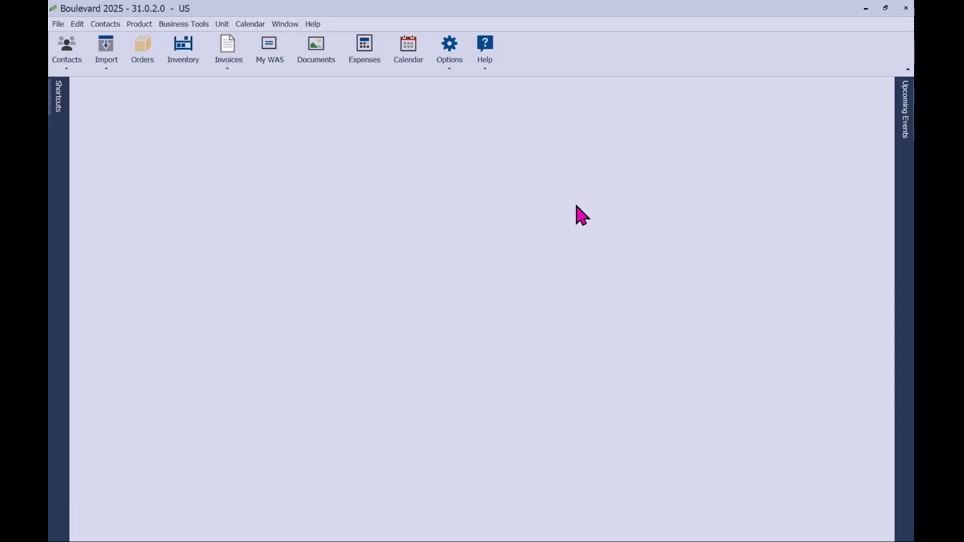
- Open the customer list and the profile of the eighth listed customer
{"action": "left_click", "coordinate": [69, 63]}
{"action": "left_click", "coordinate": [81, 99]}
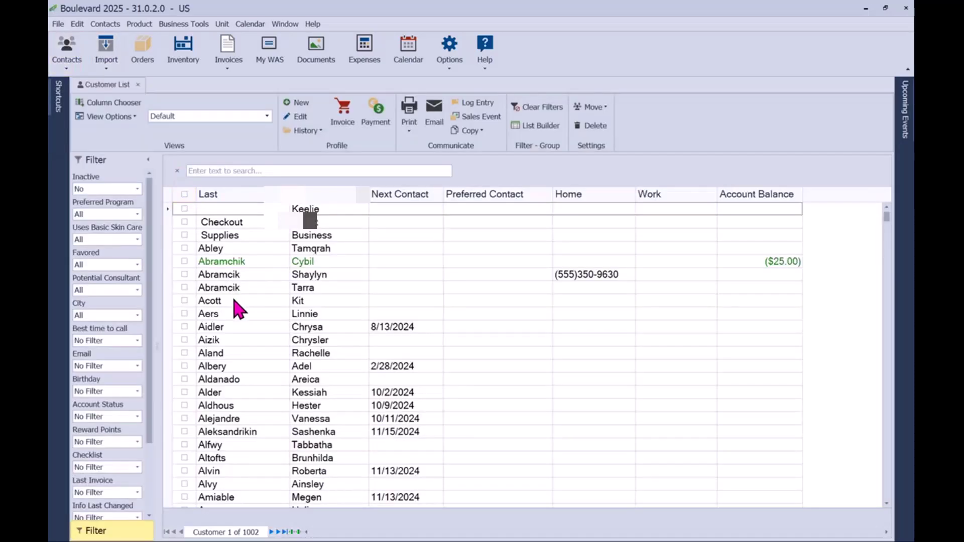
{"action": "left_click", "coordinate": [232, 300]}
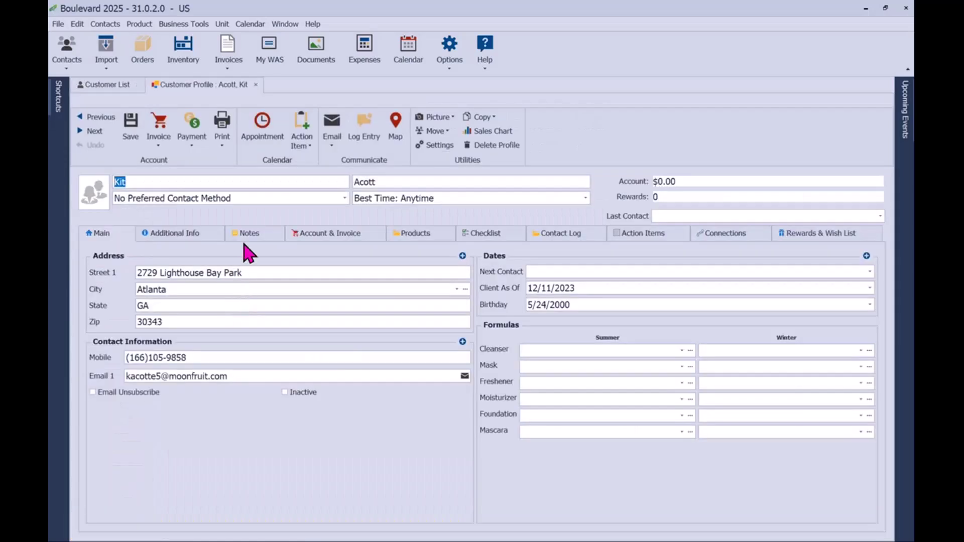
- View the customer's stored credit cards in a widened Manage ProPay Payments window, and close the profile and customer list
{"action": "left_click", "coordinate": [190, 147]}
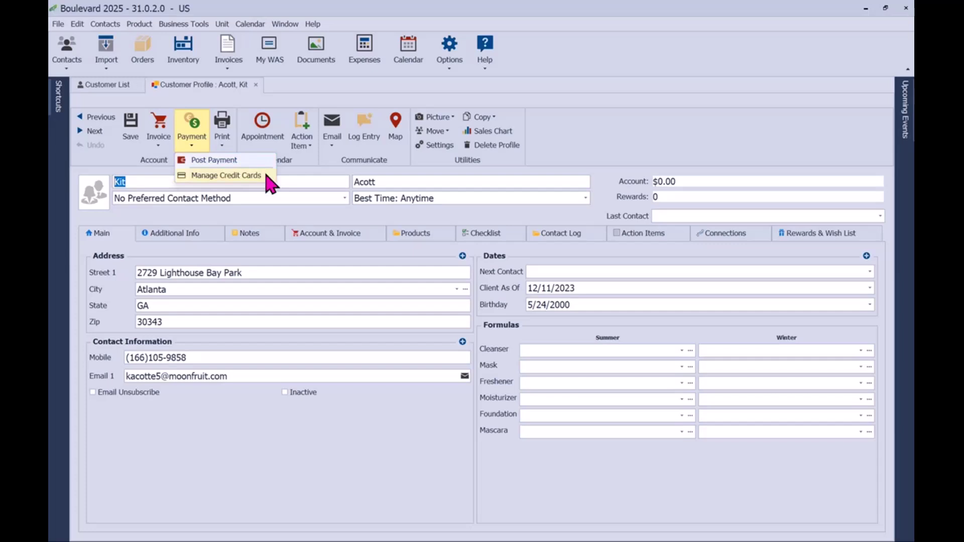
{"action": "left_click", "coordinate": [225, 175]}
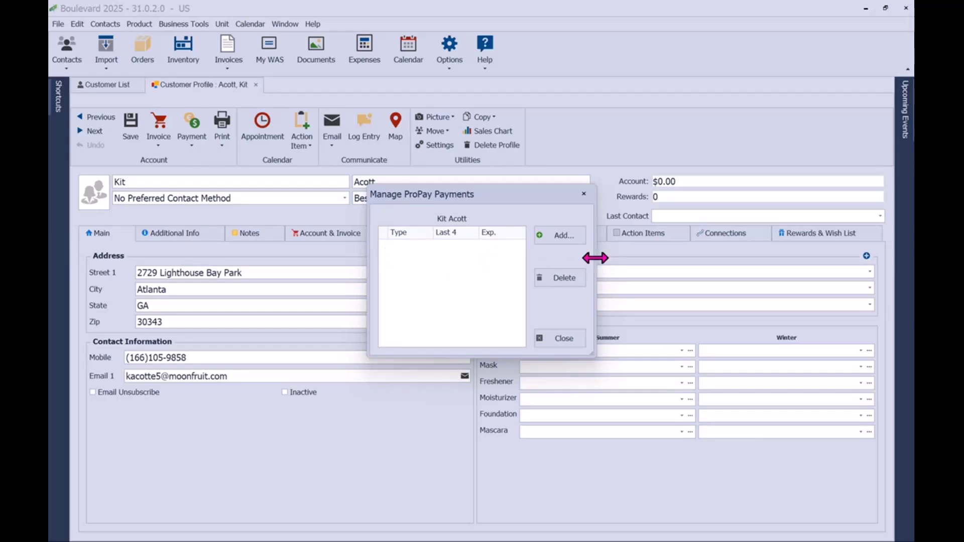
{"action": "left_click_drag", "start_coordinate": [596, 258], "coordinate": [630, 258]}
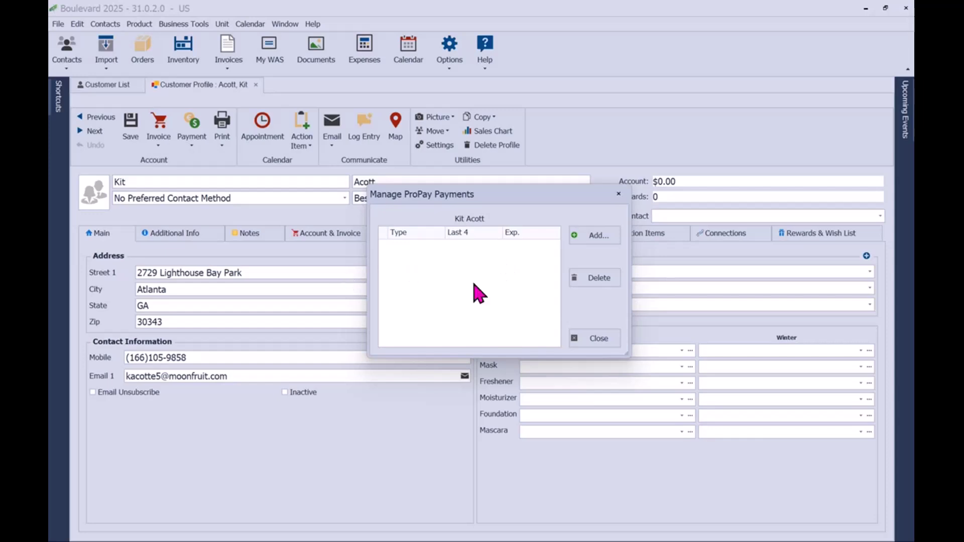
{"action": "left_click", "coordinate": [606, 338]}
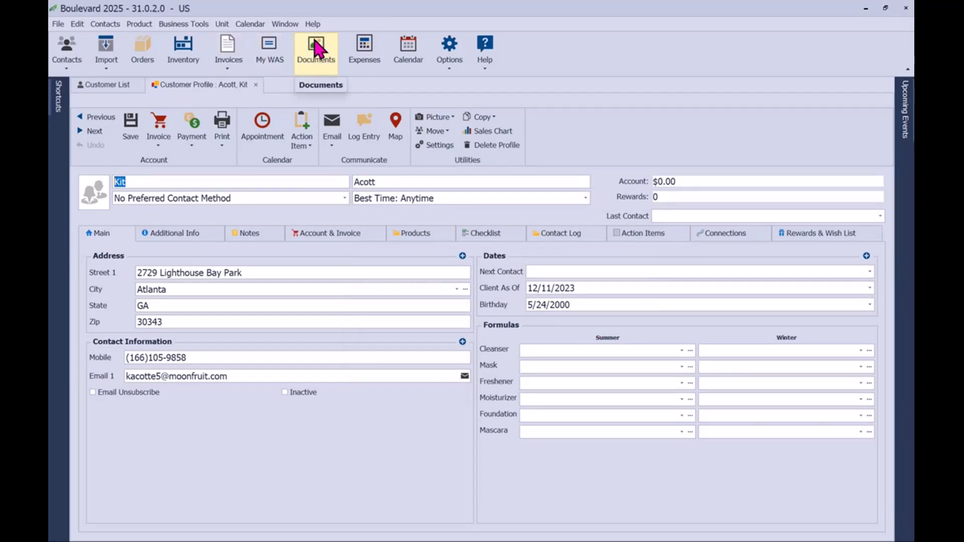
{"action": "left_click", "coordinate": [256, 84]}
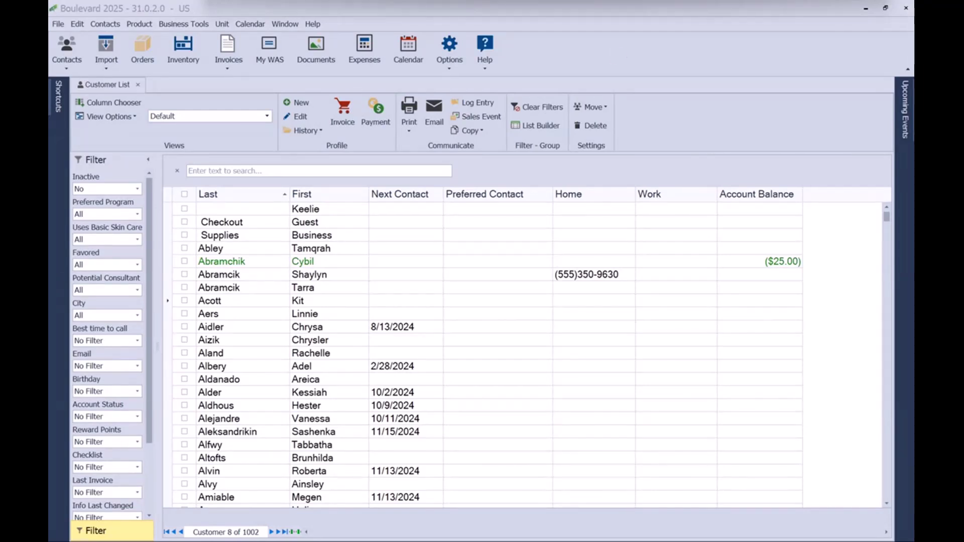
{"action": "left_click", "coordinate": [138, 85]}
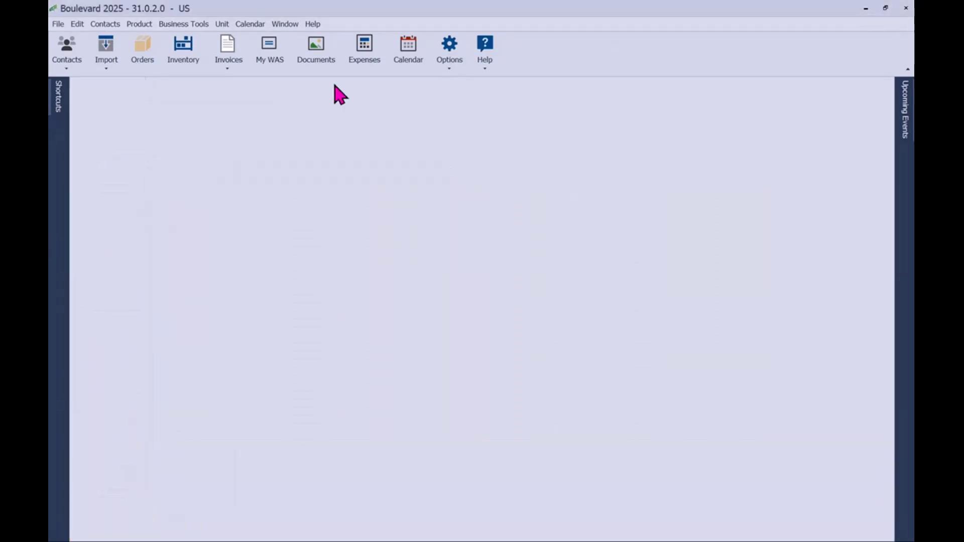
- Open the 2024 expenses and examine the details of several entries, including the credit card processing fees of 8/30/2024 and 9/18/2024
{"action": "left_click", "coordinate": [365, 55]}
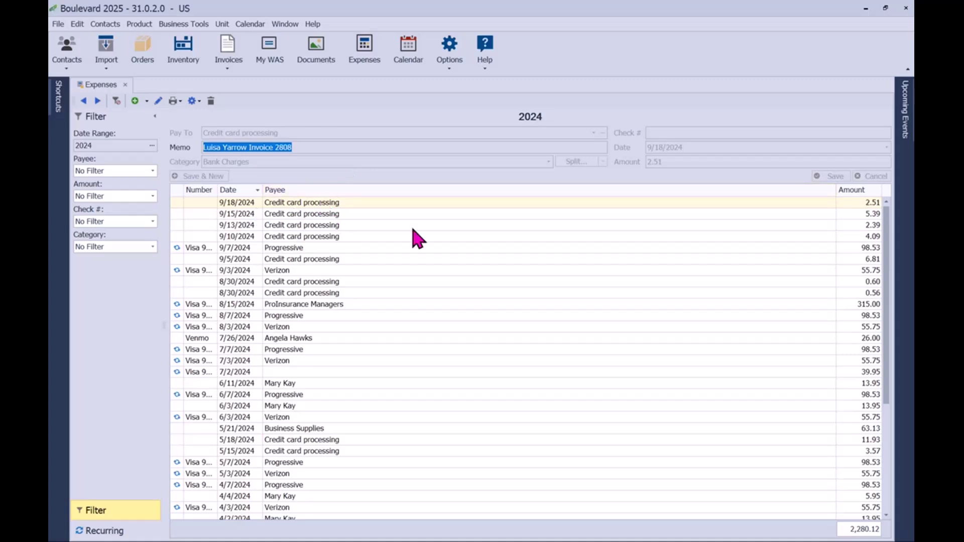
{"action": "left_click", "coordinate": [288, 235]}
{"action": "left_click", "coordinate": [287, 271]}
{"action": "left_click", "coordinate": [282, 325]}
{"action": "left_click", "coordinate": [283, 295]}
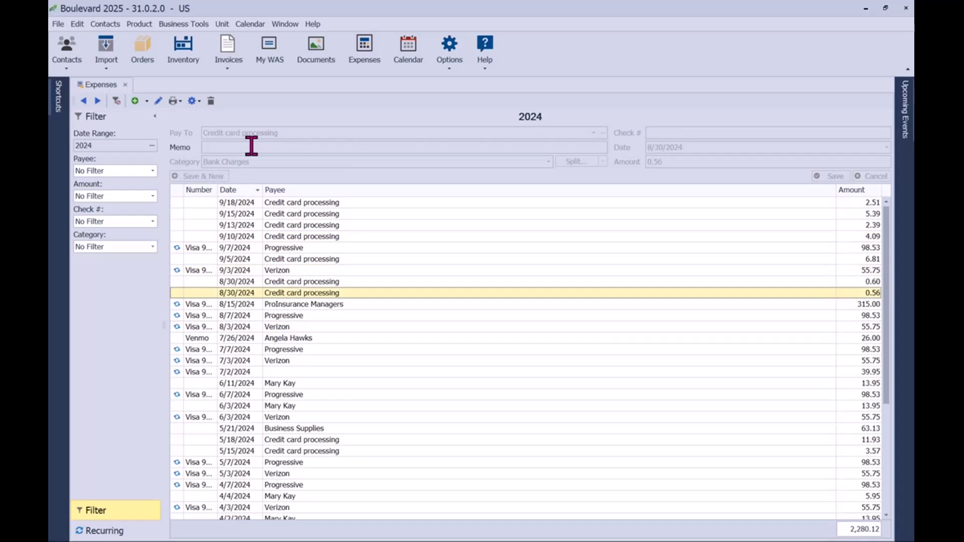
{"action": "left_click", "coordinate": [318, 202]}
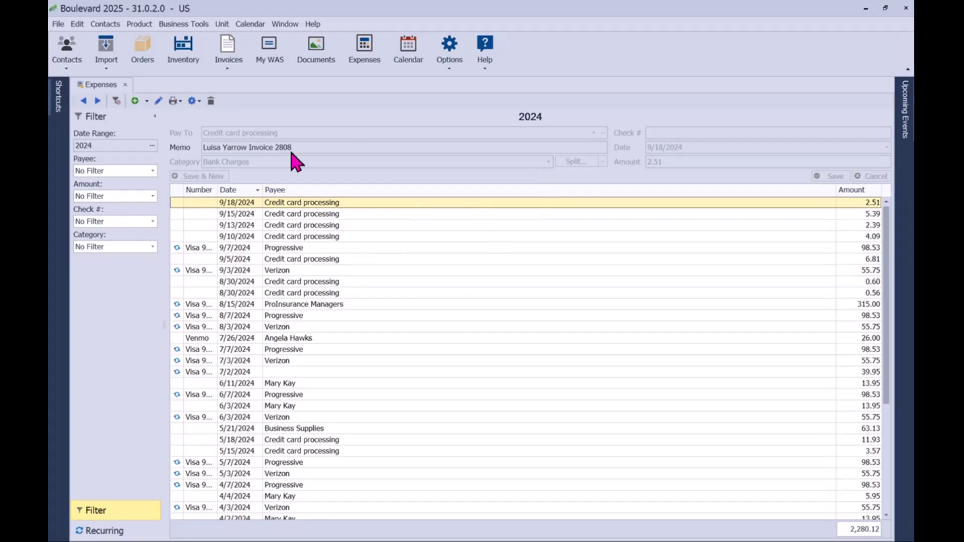
- Start a new expense to view its Split Expense window, cancel both without saving, and close the expenses list
{"action": "left_click", "coordinate": [135, 101]}
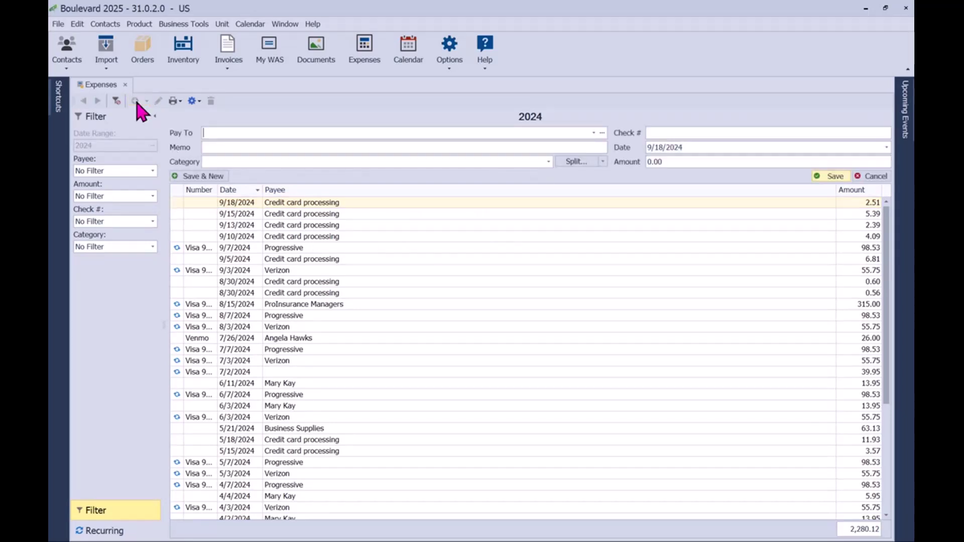
{"action": "left_click", "coordinate": [577, 162]}
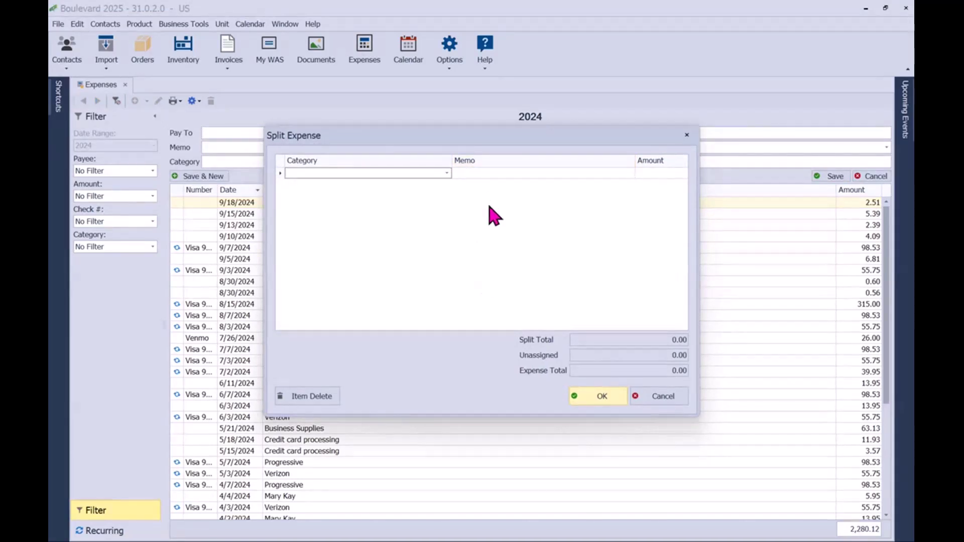
{"action": "left_click", "coordinate": [663, 396]}
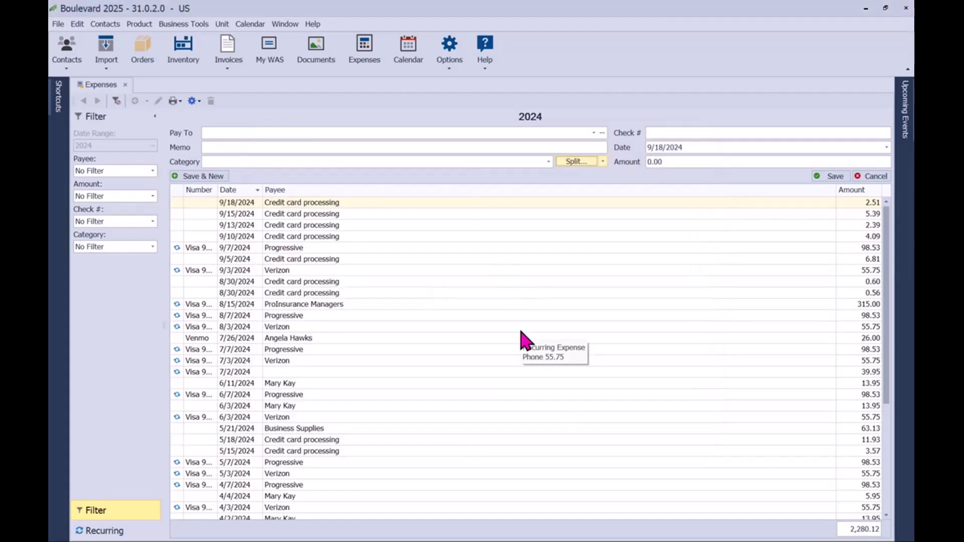
{"action": "left_click", "coordinate": [876, 177]}
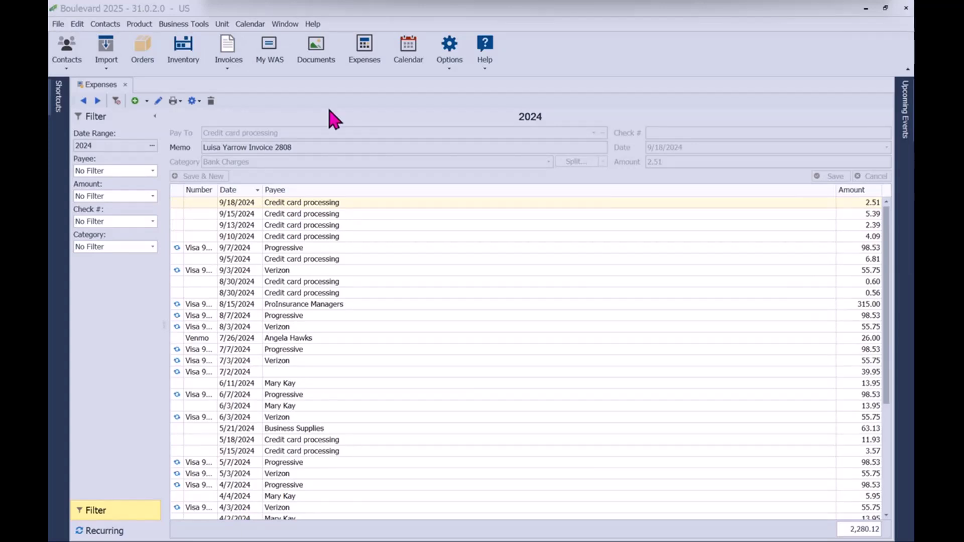
{"action": "left_click", "coordinate": [125, 84]}
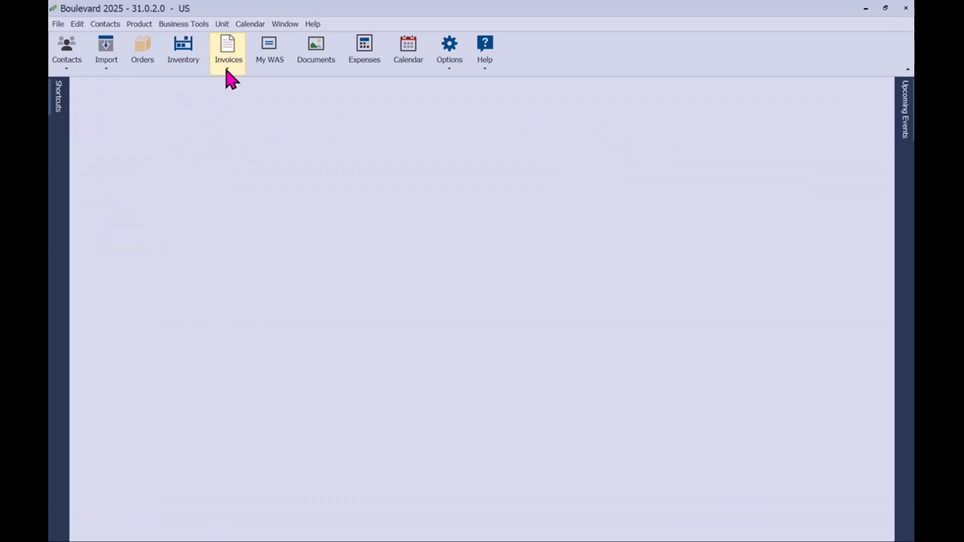
- Open the customer list, switch it to the Top Sales Summary view, and select all listed customers
{"action": "left_click", "coordinate": [71, 70]}
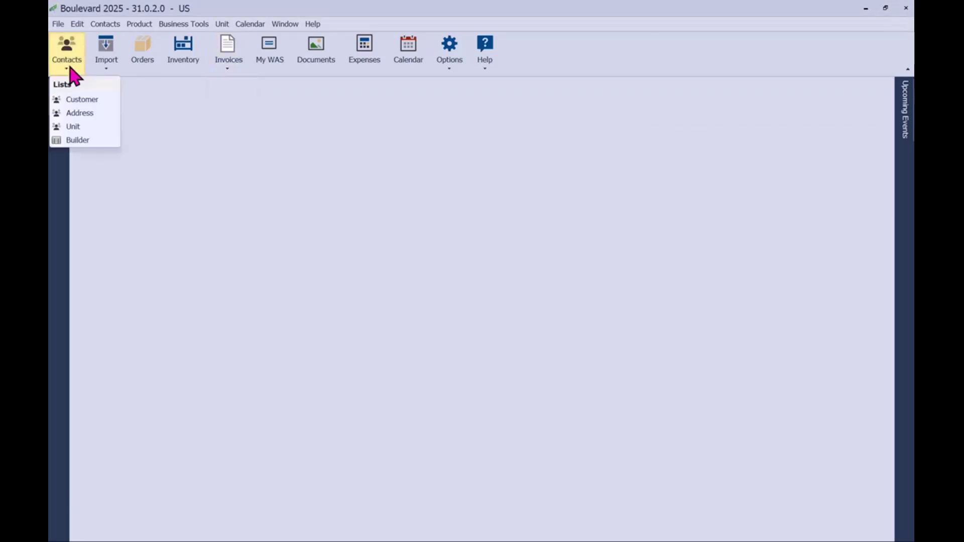
{"action": "left_click", "coordinate": [85, 100]}
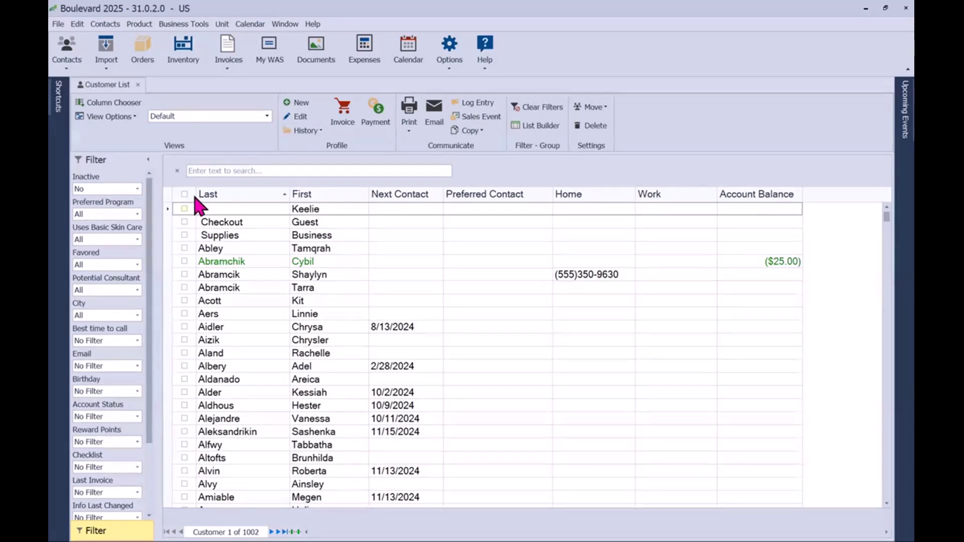
{"action": "left_click", "coordinate": [220, 117]}
{"action": "left_click", "coordinate": [221, 128]}
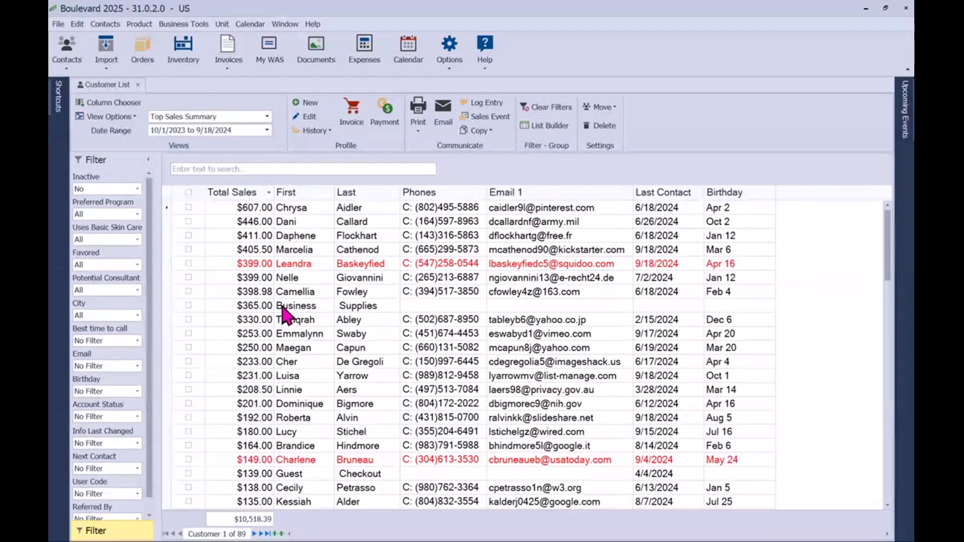
{"action": "left_click", "coordinate": [189, 193]}
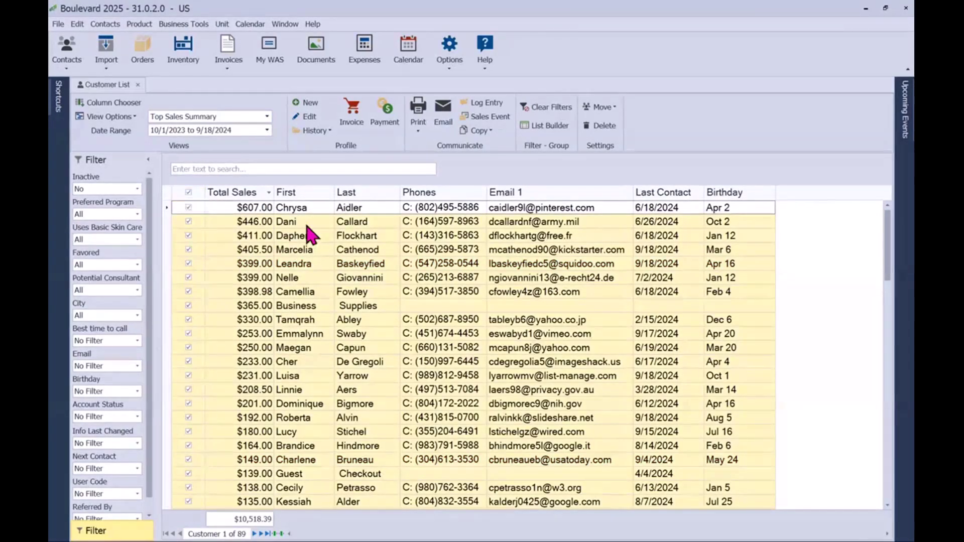
- Generate mailing labels for the selected customers on Avery 5260 sheets, using the Primary name and skipping 5 labels
{"action": "left_click", "coordinate": [417, 132]}
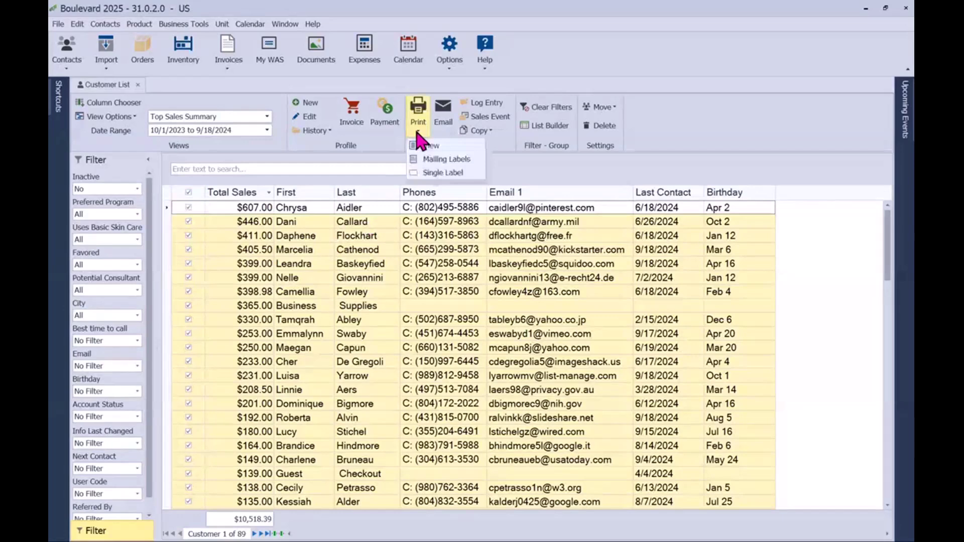
{"action": "left_click", "coordinate": [472, 160]}
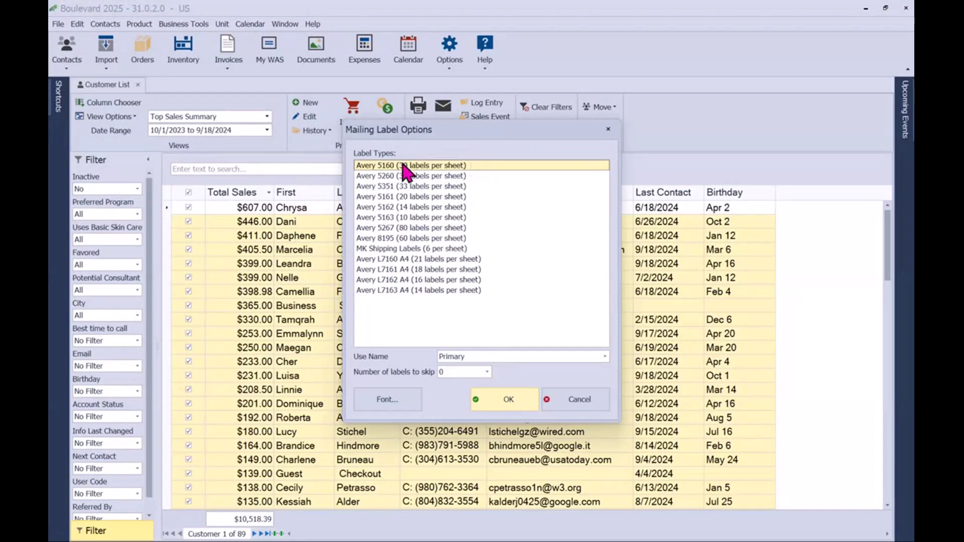
{"action": "left_click", "coordinate": [421, 177]}
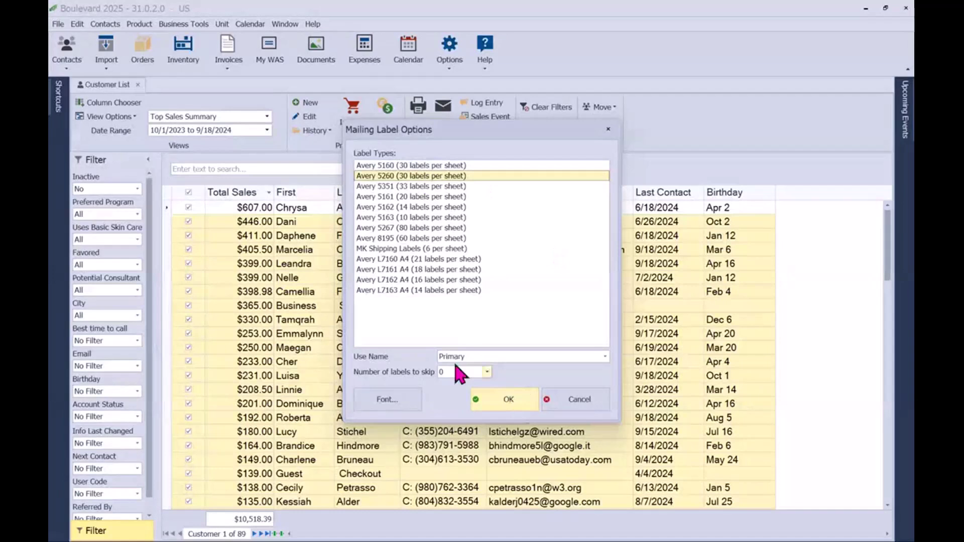
{"action": "left_click", "coordinate": [518, 357]}
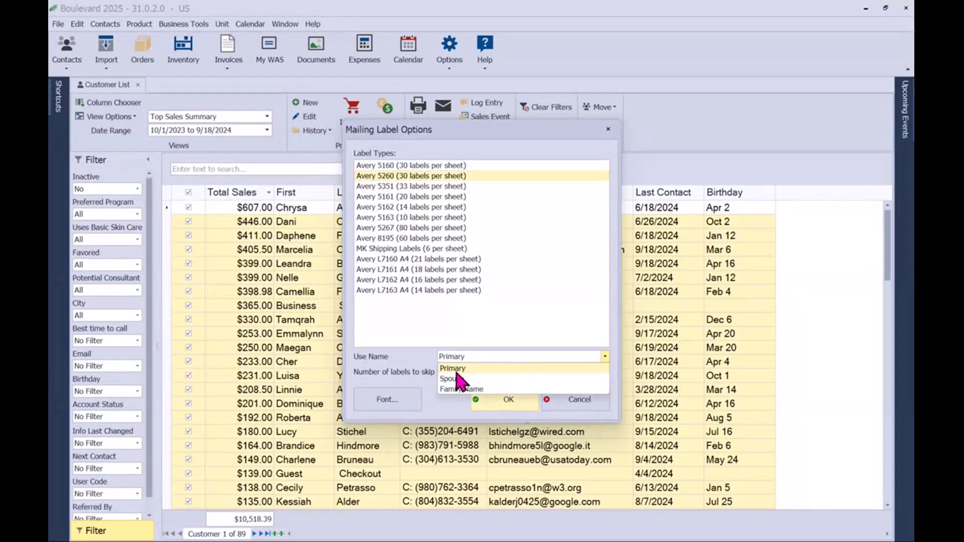
{"action": "left_click", "coordinate": [520, 371]}
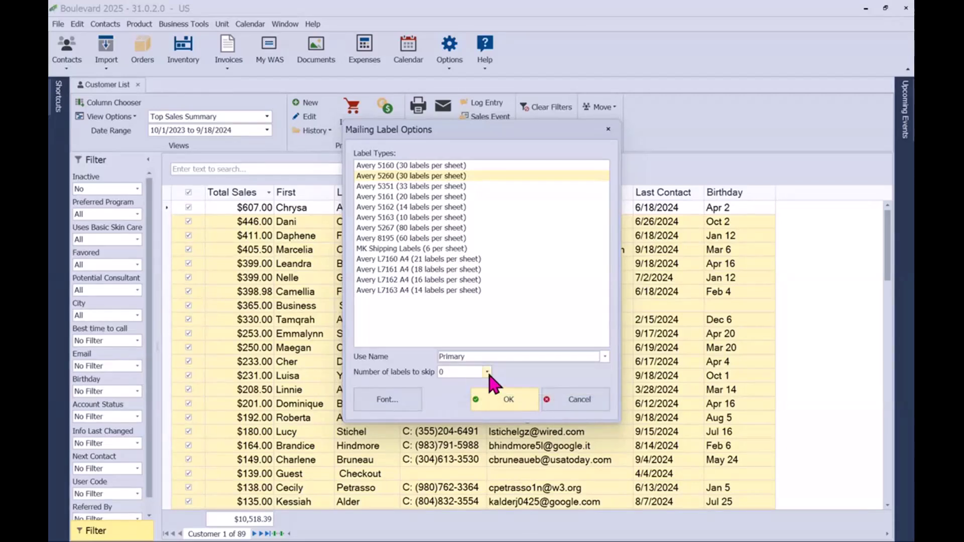
{"action": "left_click", "coordinate": [487, 372]}
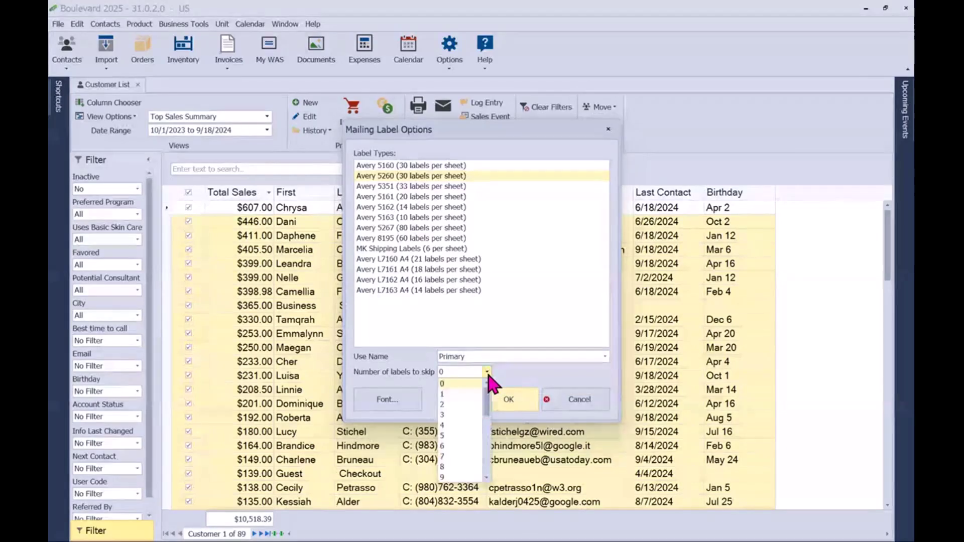
{"action": "left_click", "coordinate": [449, 436]}
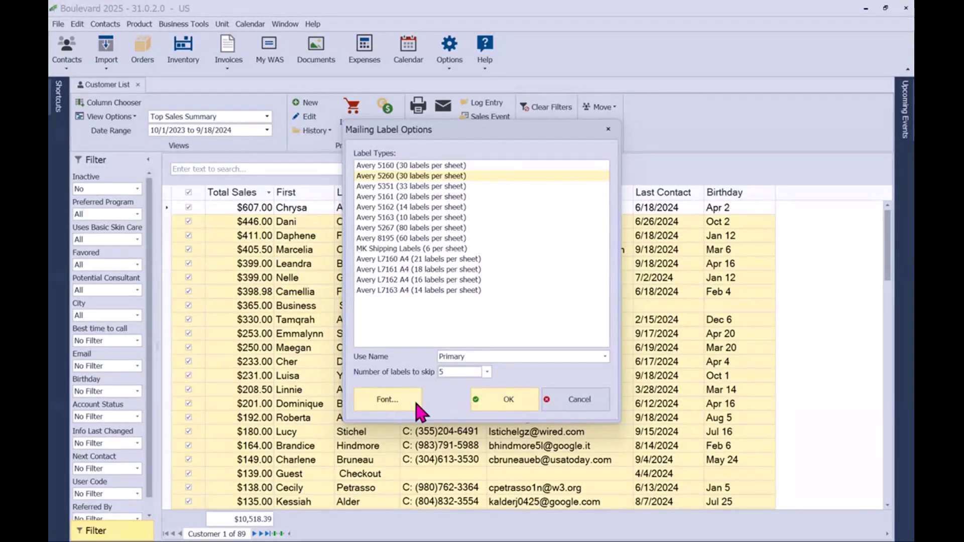
{"action": "left_click", "coordinate": [508, 406]}
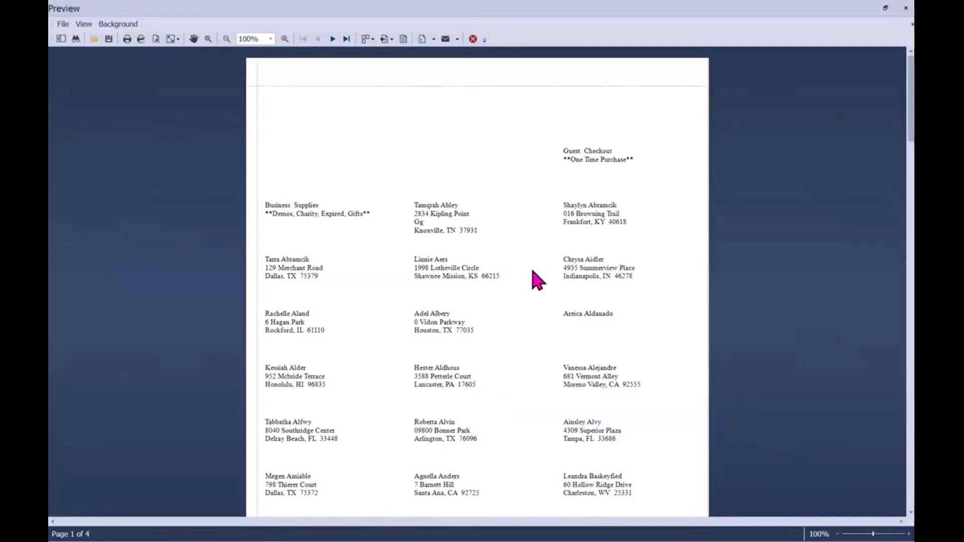
- Examine the skipped label positions in the mailing label preview at 130% zoom, and close the preview
{"action": "left_click", "coordinate": [284, 38]}
{"action": "left_click", "coordinate": [285, 38]}
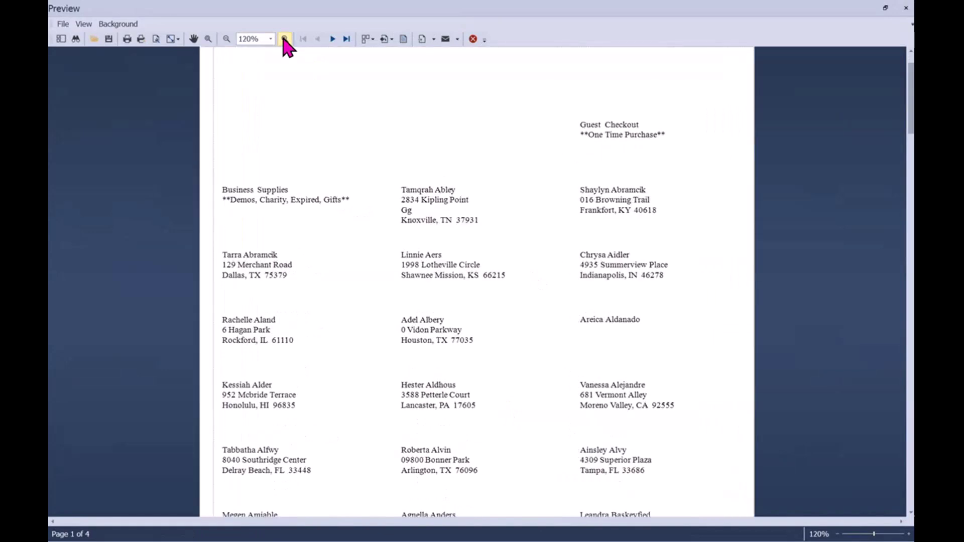
{"action": "left_click", "coordinate": [285, 39]}
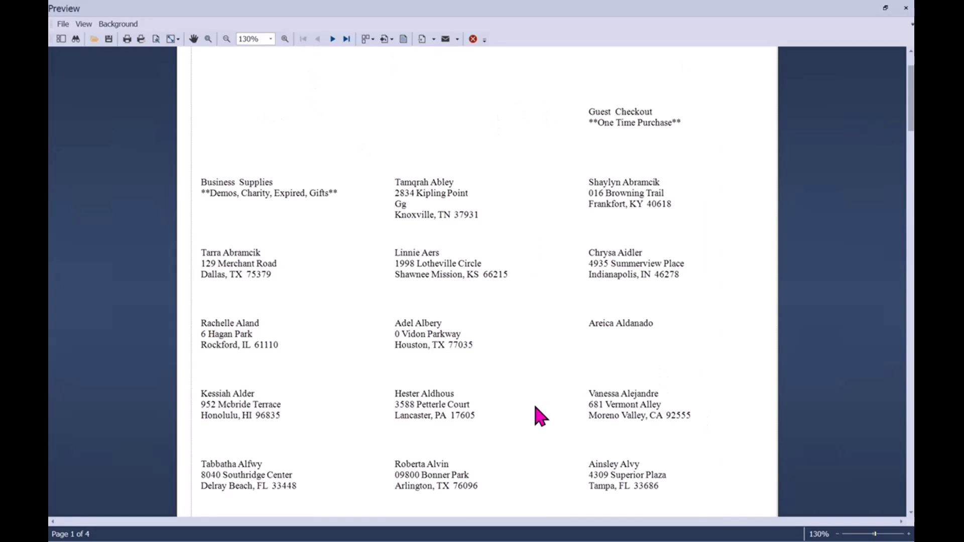
{"action": "scroll", "coordinate": [280, 354], "scroll_direction": "up", "scroll_amount": 2}
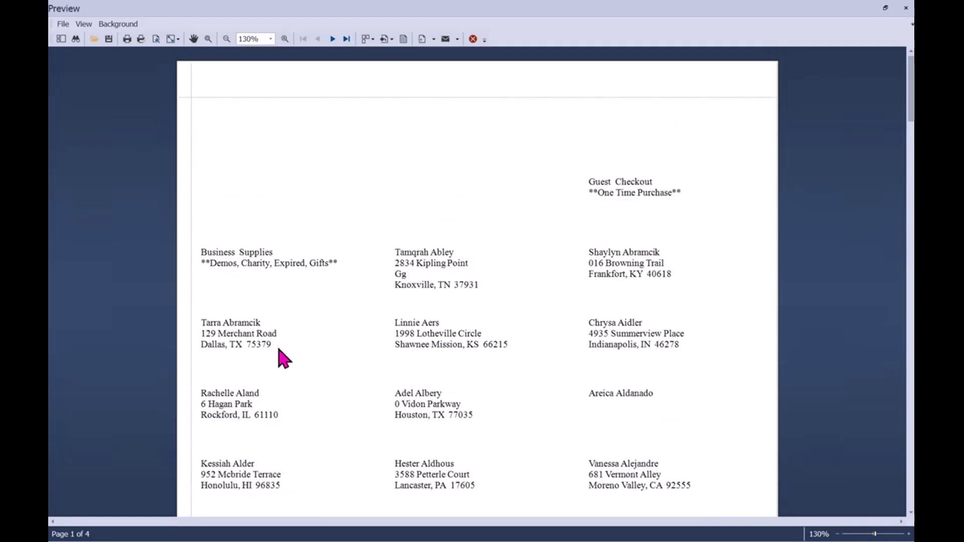
{"action": "left_click", "coordinate": [474, 41]}
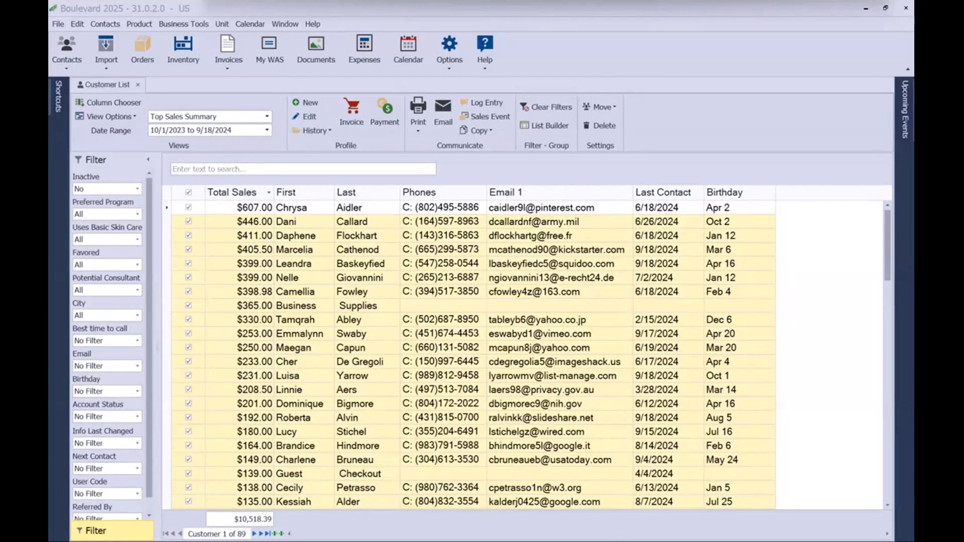
- Preview the 4 per page inserts Fall in Love with as Many Things and Event Invite (Pink / Polka Dots) in Document Builder, and close it
{"action": "left_click", "coordinate": [316, 50]}
{"action": "left_click", "coordinate": [179, 101]}
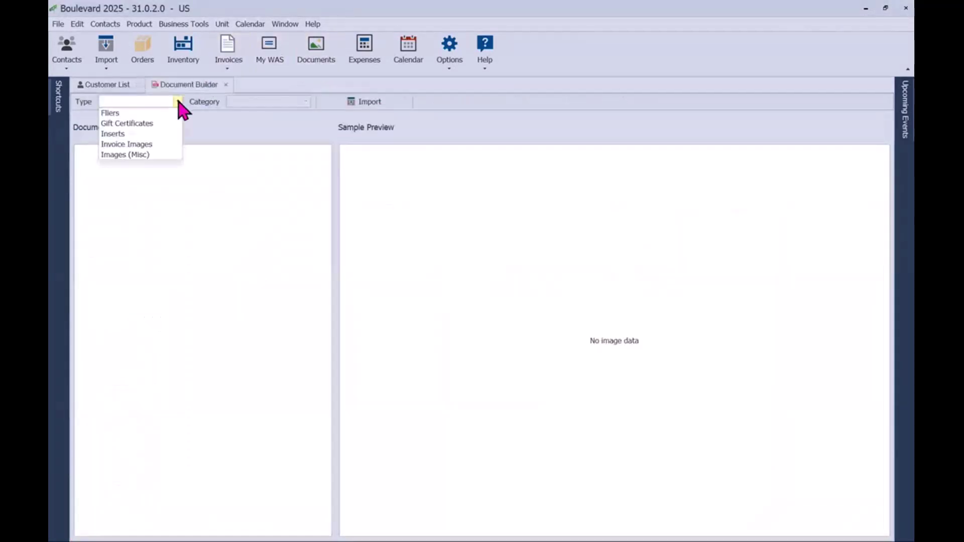
{"action": "left_click", "coordinate": [134, 135]}
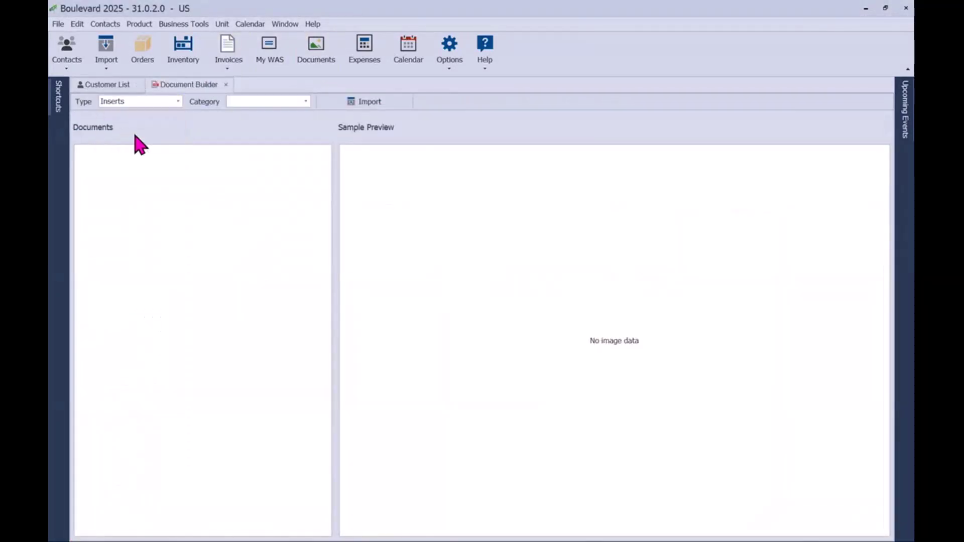
{"action": "left_click", "coordinate": [305, 102]}
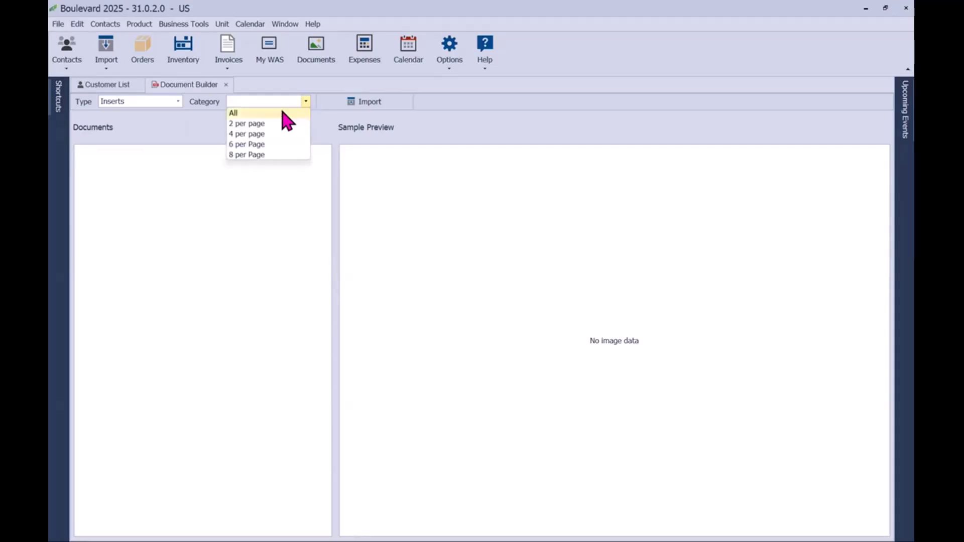
{"action": "left_click", "coordinate": [258, 133]}
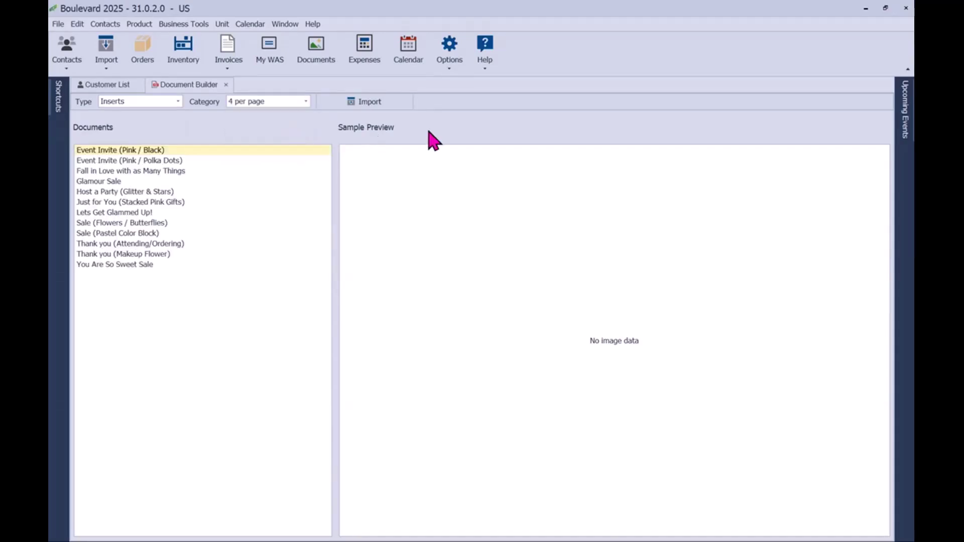
{"action": "left_click", "coordinate": [139, 171]}
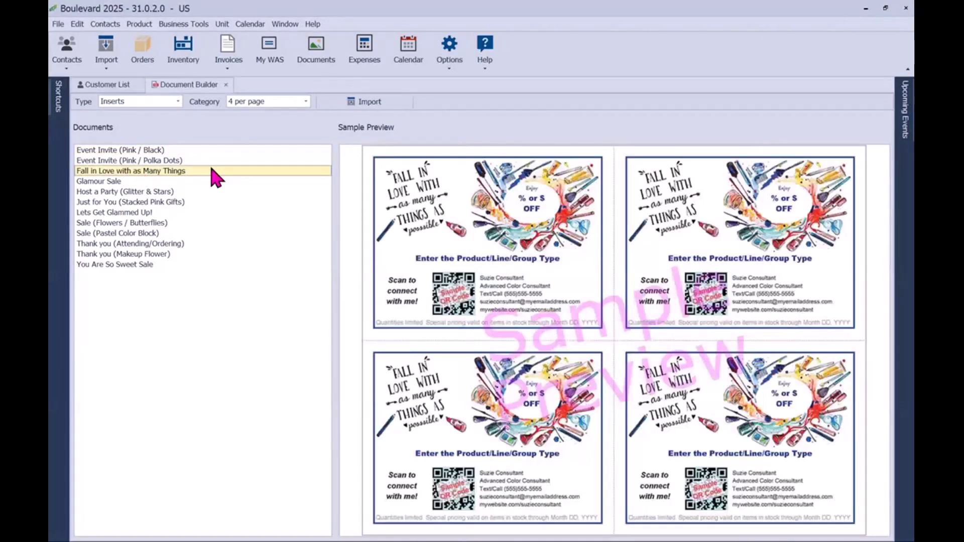
{"action": "left_click", "coordinate": [155, 161]}
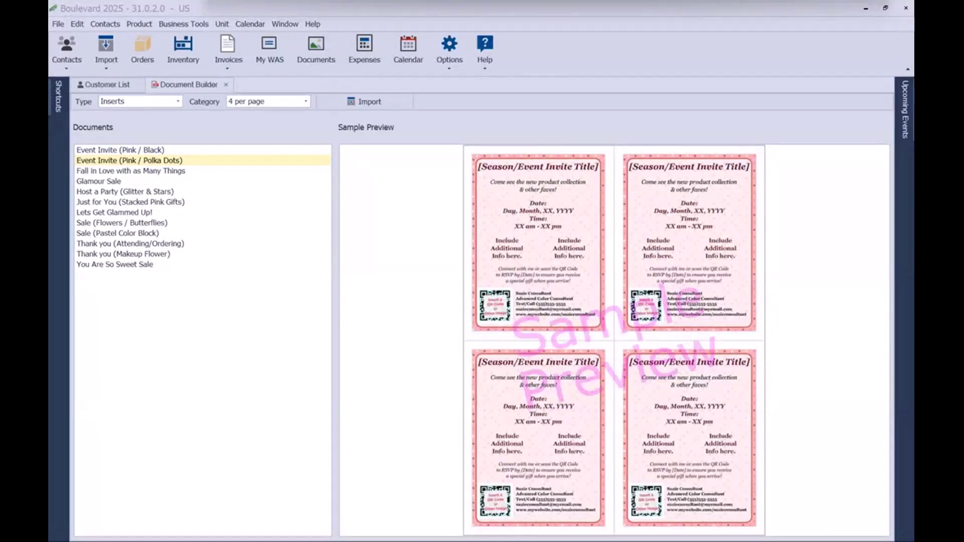
{"action": "left_click", "coordinate": [226, 84]}
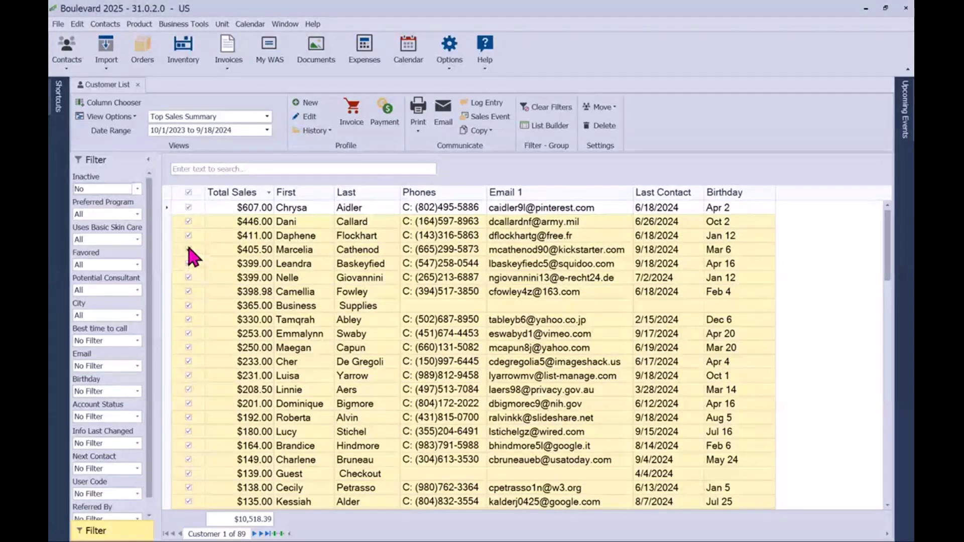
- Deselect all customers and start a new invoice for the tenth customer in the top sales list
{"action": "left_click", "coordinate": [189, 193]}
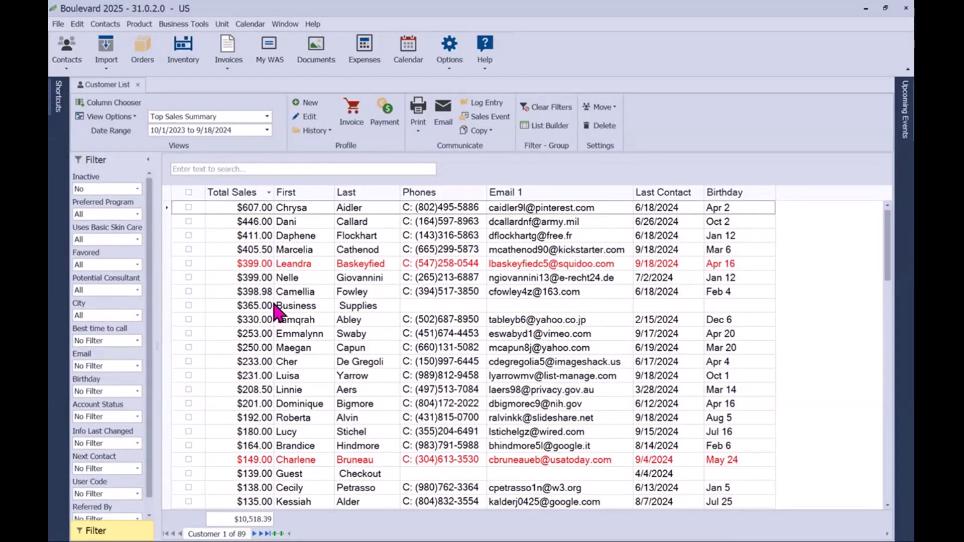
{"action": "left_click", "coordinate": [189, 334]}
{"action": "left_click", "coordinate": [352, 120]}
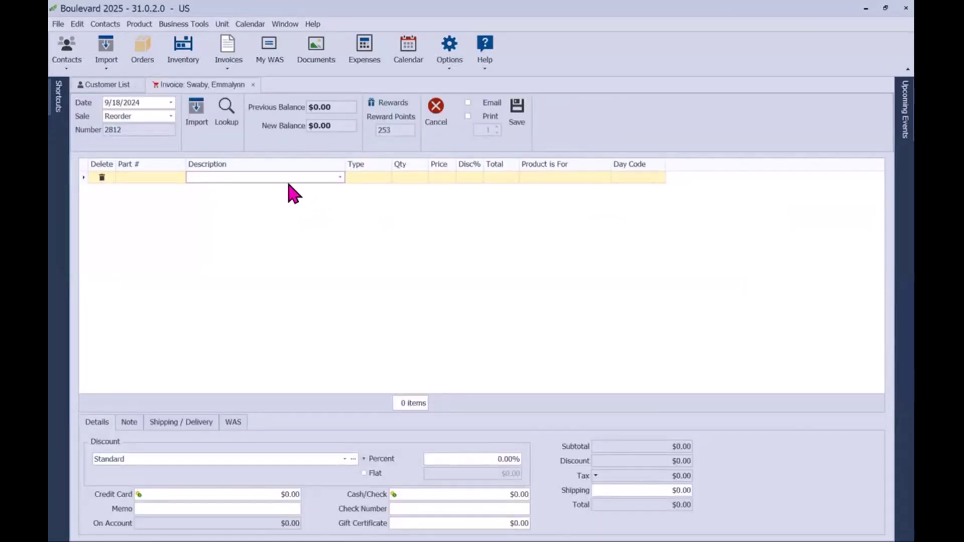
- Add Mauve Crush Hydrating Lipstick, Mint Bliss Energizing Lotion Feet & Legs, Antioxidant Moisturizer (Combo/Oily) and Warm Desert Liquid Eye Shadow to the invoice
{"action": "left_click", "coordinate": [285, 181]}
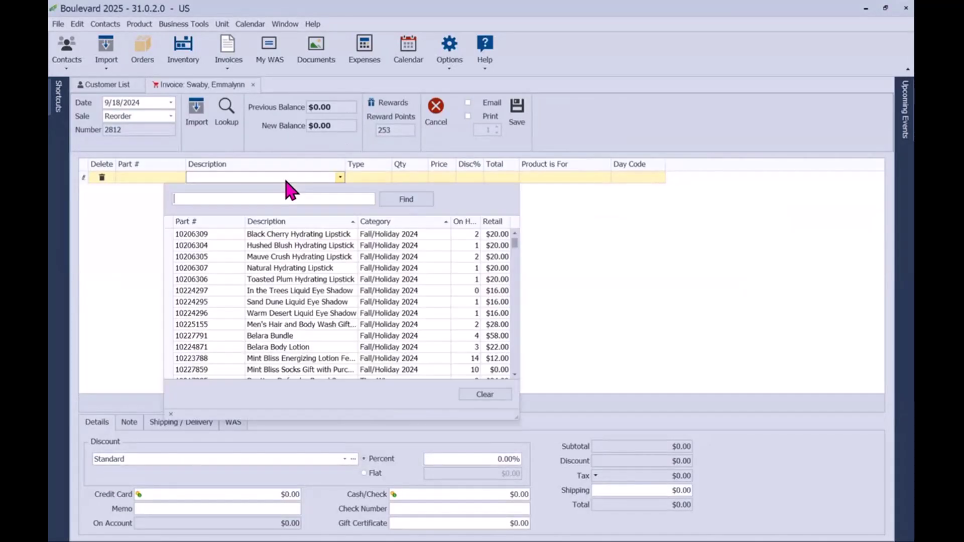
{"action": "left_click", "coordinate": [309, 256]}
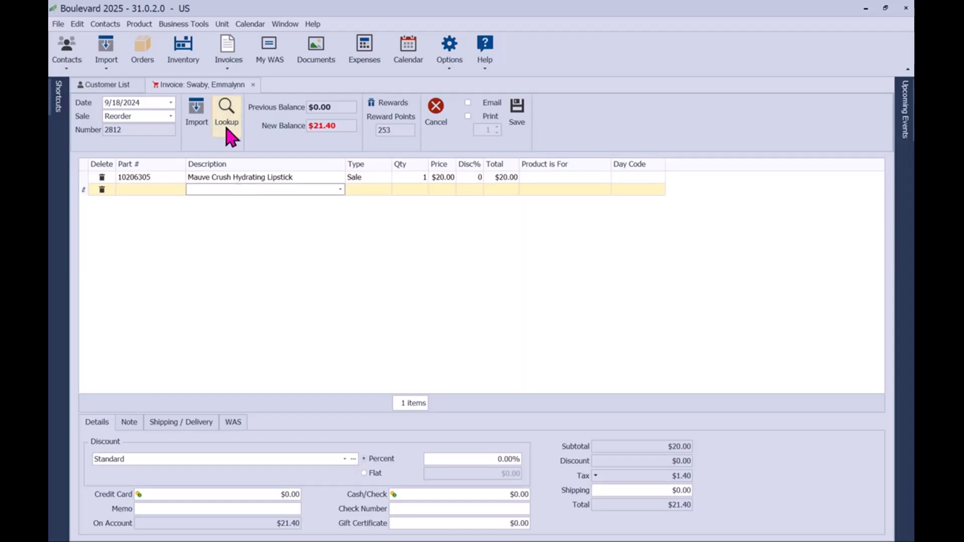
{"action": "left_click", "coordinate": [248, 190]}
{"action": "left_click", "coordinate": [275, 371]}
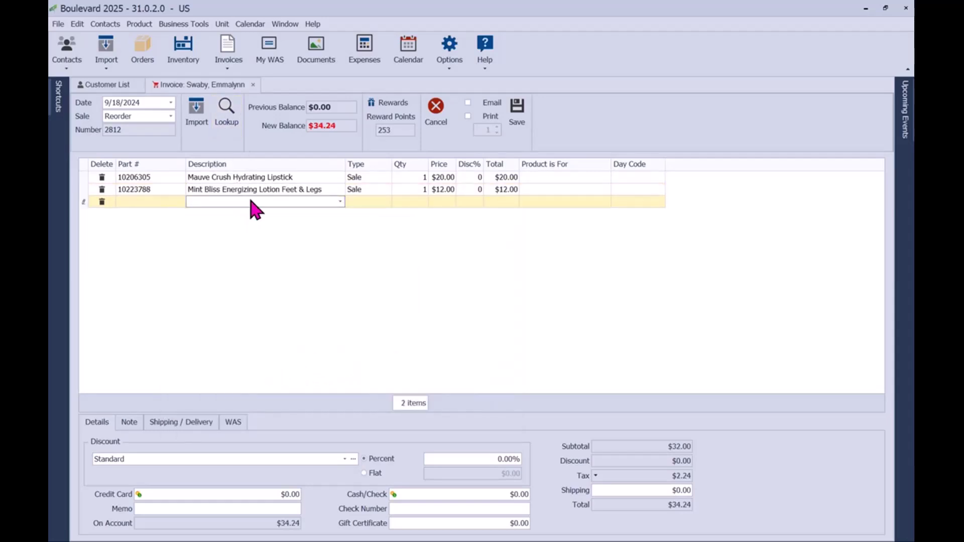
{"action": "left_click", "coordinate": [251, 202]}
{"action": "left_click", "coordinate": [322, 372]}
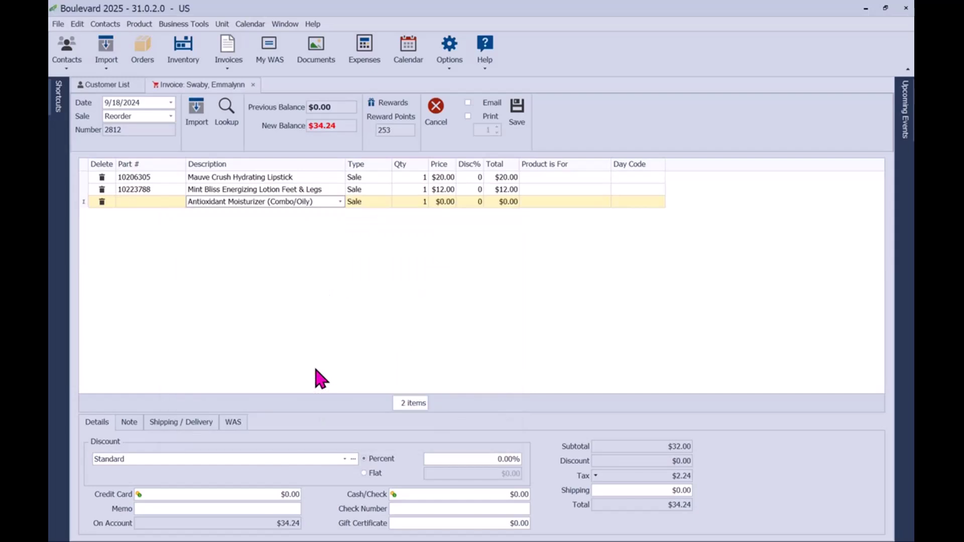
{"action": "left_click", "coordinate": [290, 215]}
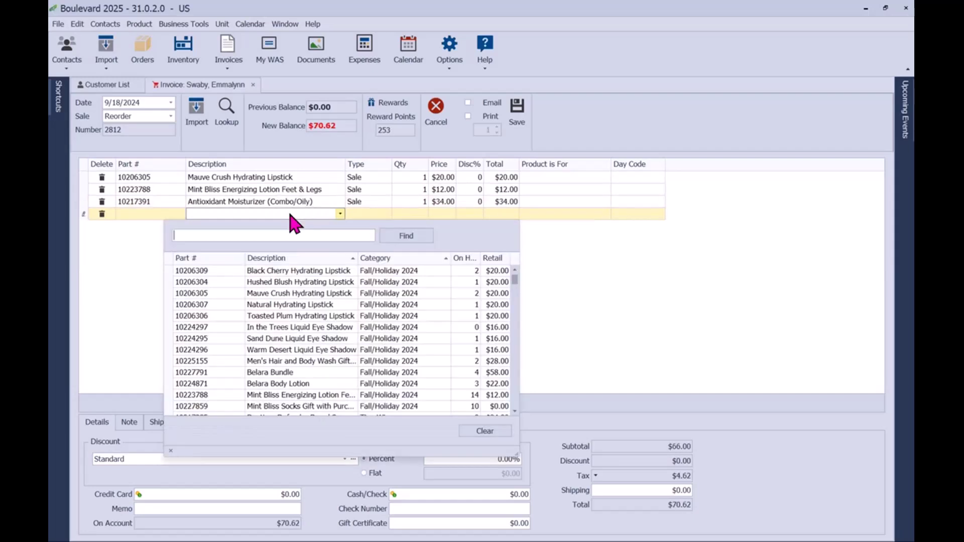
{"action": "left_click", "coordinate": [303, 350]}
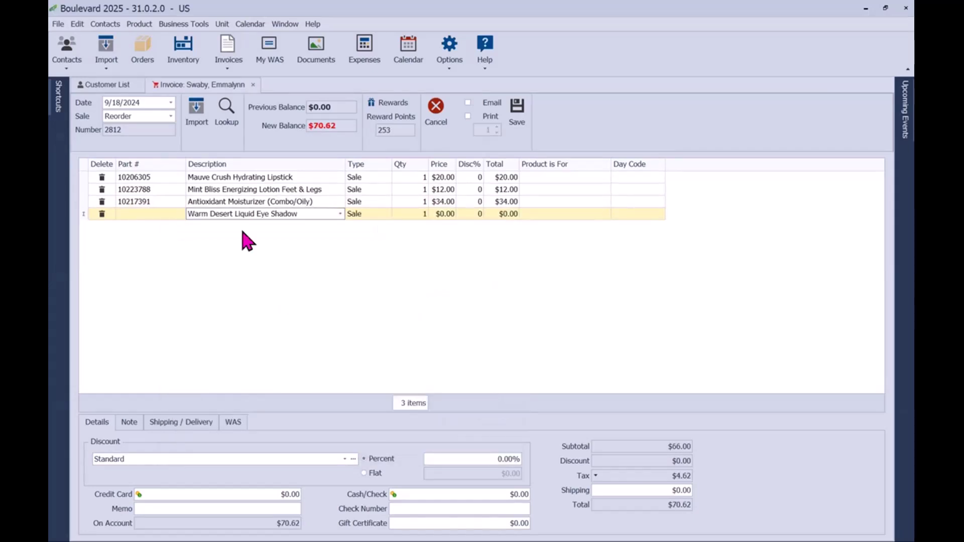
- Search the product list for "volu-firm" and add the TimeWise Repair Volu-Firm Set to the invoice
{"action": "left_click", "coordinate": [243, 227]}
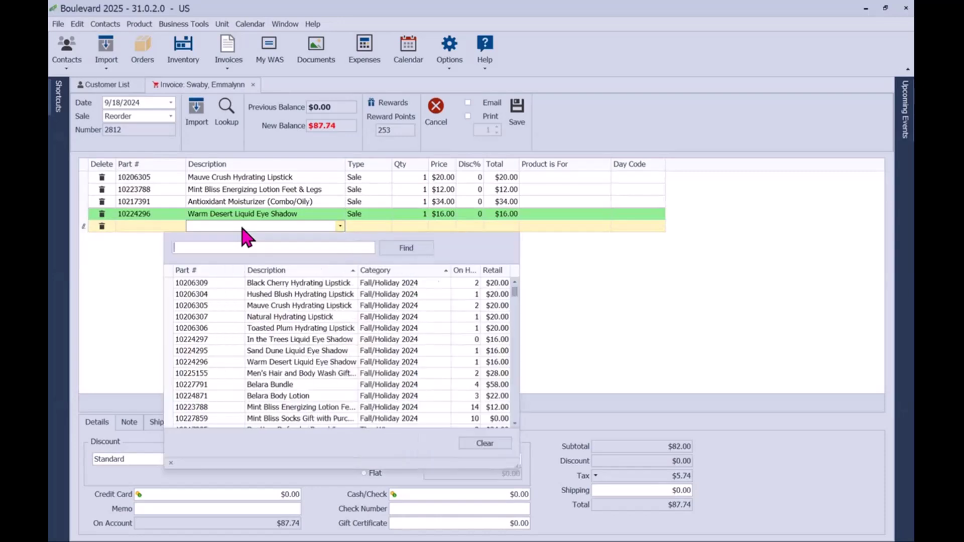
{"action": "type", "text": "volu-firm"}
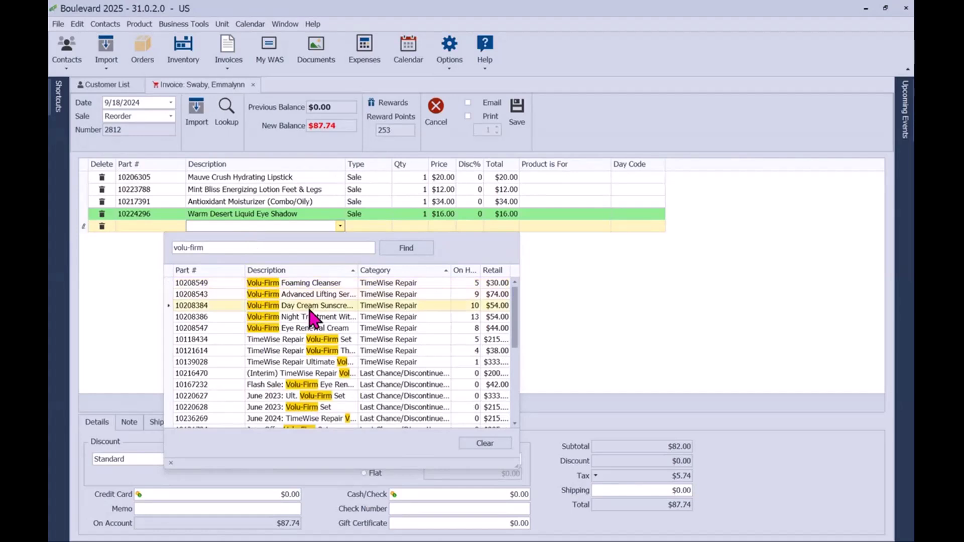
{"action": "key", "text": "BackSpace"}
{"action": "key", "text": "BackSpace"}
{"action": "key", "text": "BackSpace"}
{"action": "key", "text": "BackSpace"}
{"action": "key", "text": "BackSpace"}
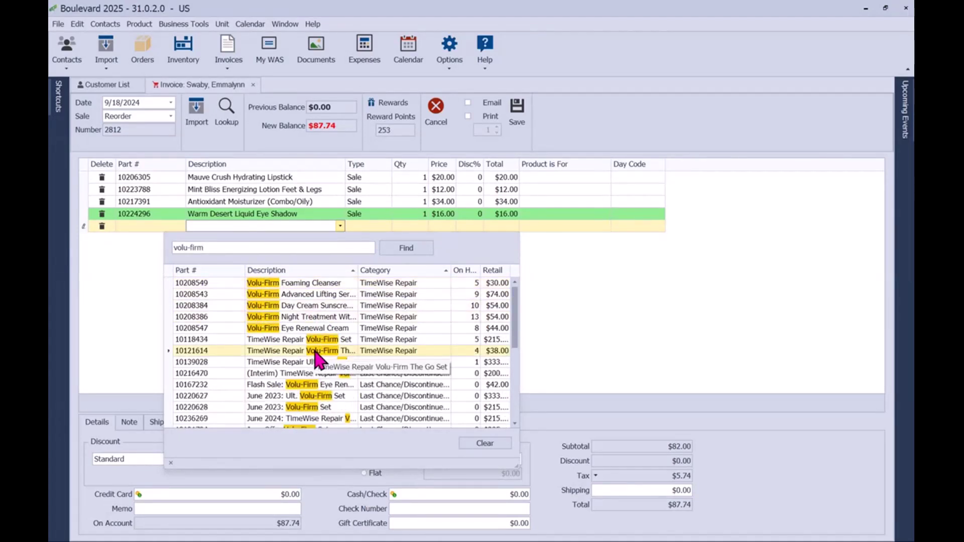
{"action": "double_click", "coordinate": [318, 350]}
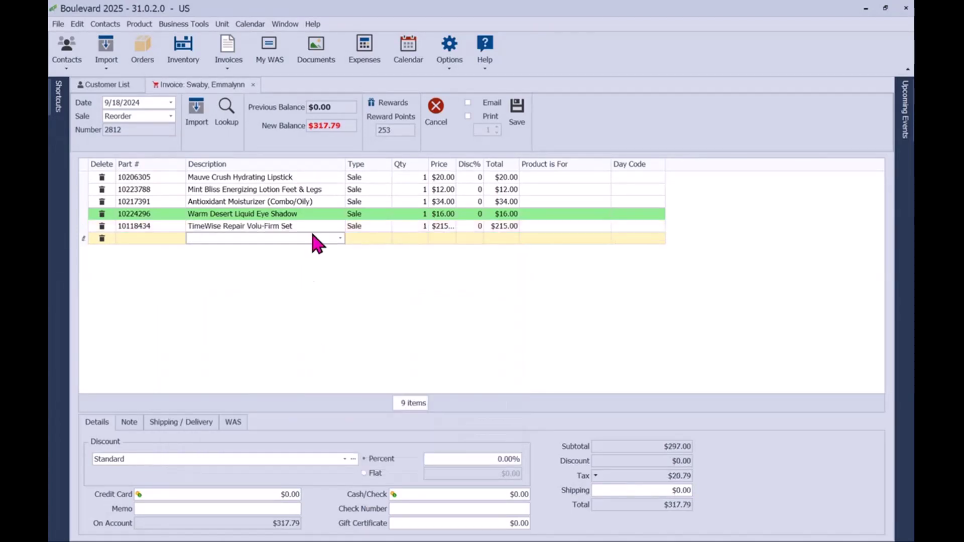
- Add the Revealing Radiance Facial Peel to the invoice from the product list
{"action": "left_click", "coordinate": [315, 239]}
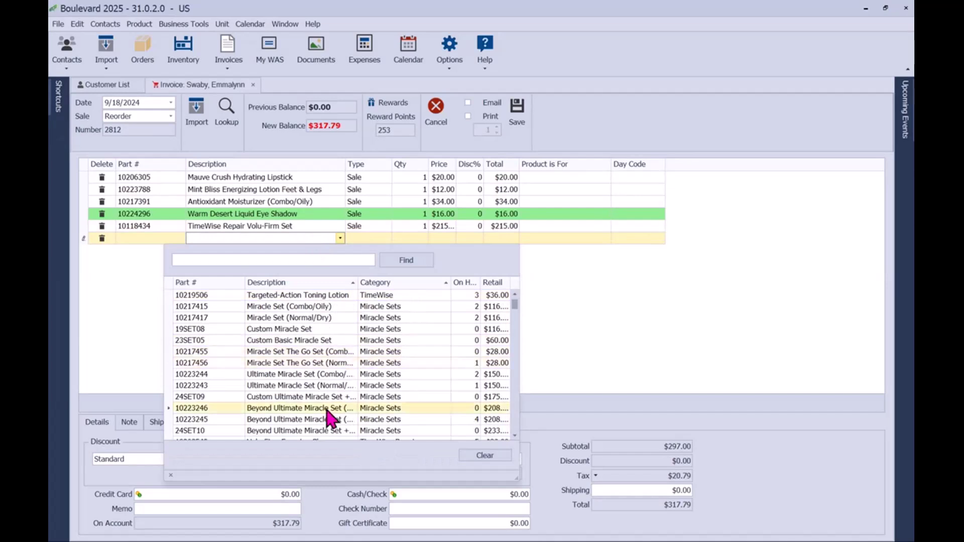
{"action": "scroll", "coordinate": [312, 417], "scroll_direction": "down", "scroll_amount": 3}
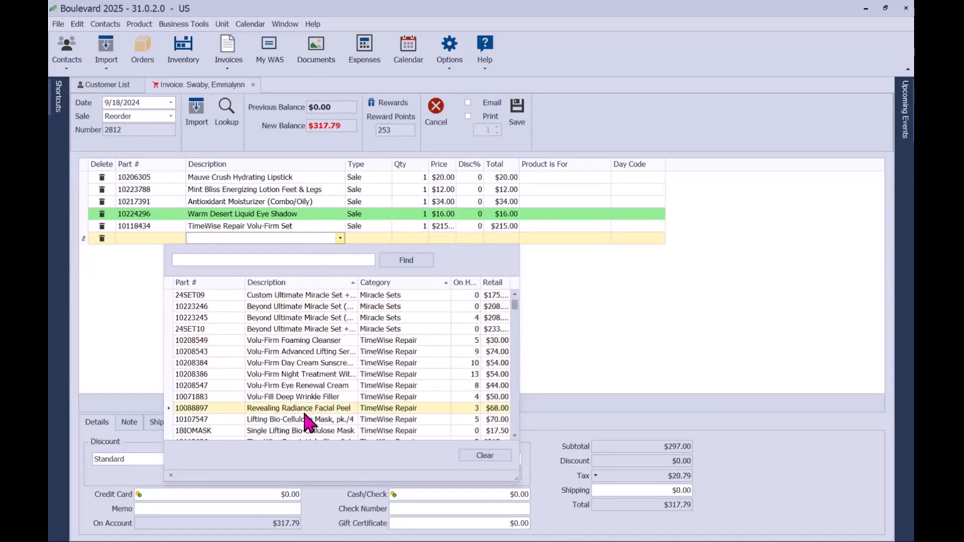
{"action": "double_click", "coordinate": [308, 408]}
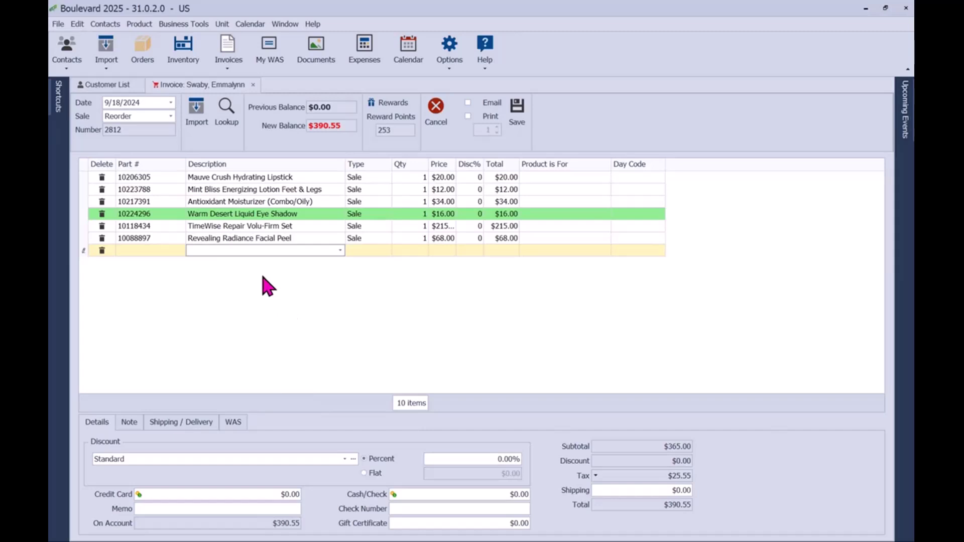
- Add TimeWise Eye Cream, Nighttime Recovery and Daytime Defender Broad Spectrum SPF 30 from the customer's purchase history, and save the invoice without a customer premium
{"action": "left_click", "coordinate": [226, 118]}
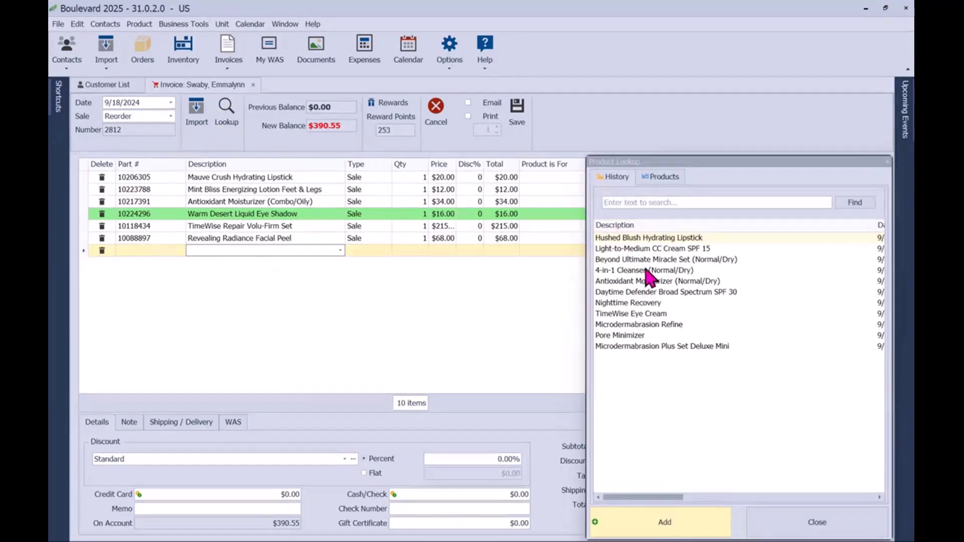
{"action": "double_click", "coordinate": [626, 313]}
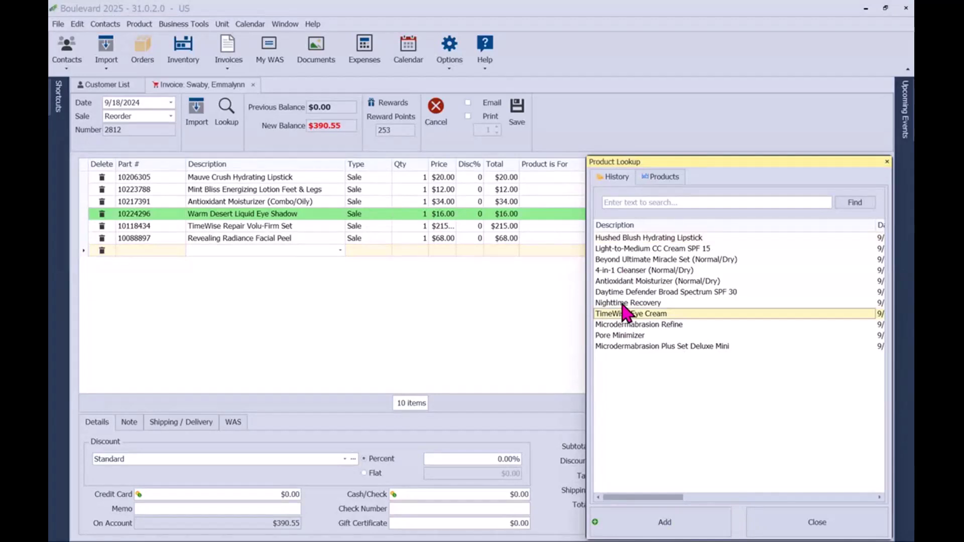
{"action": "double_click", "coordinate": [622, 303]}
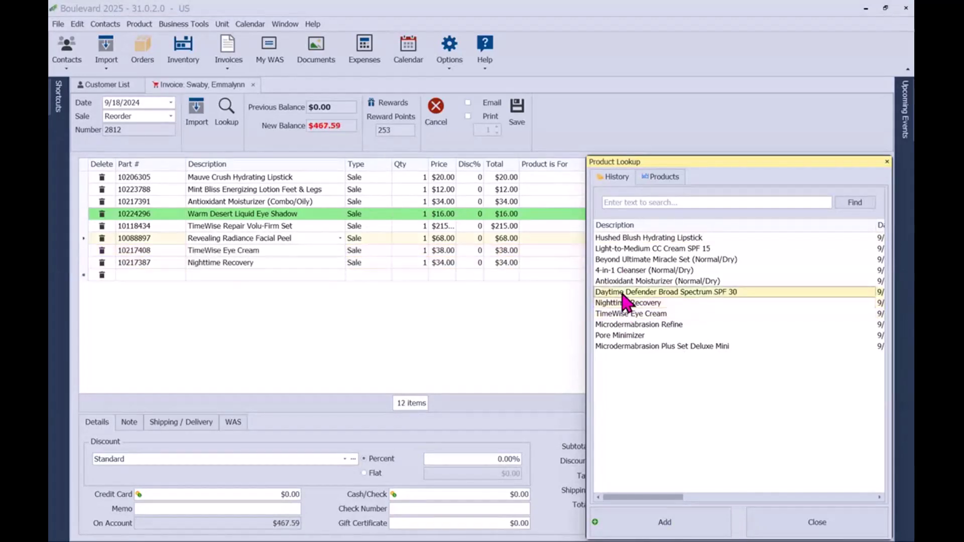
{"action": "double_click", "coordinate": [622, 292]}
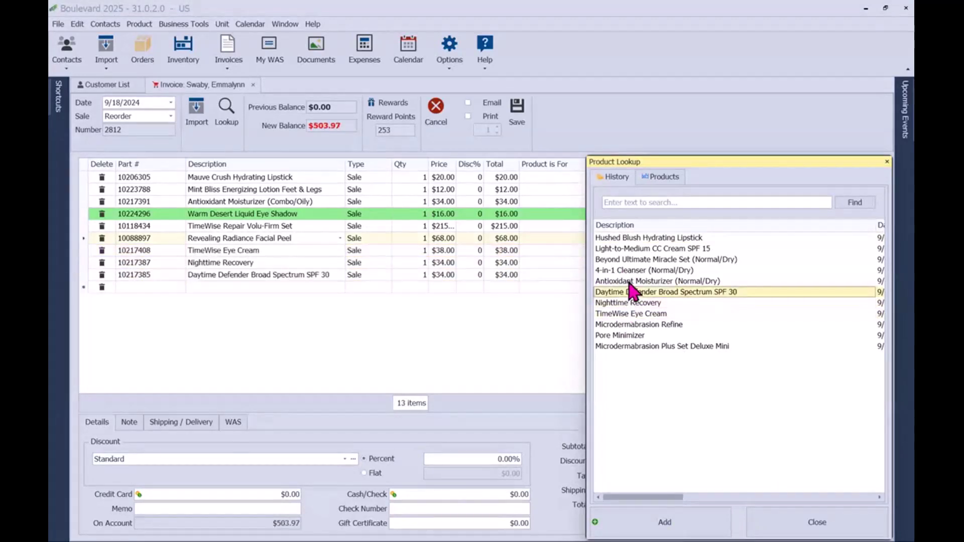
{"action": "left_click", "coordinate": [793, 524]}
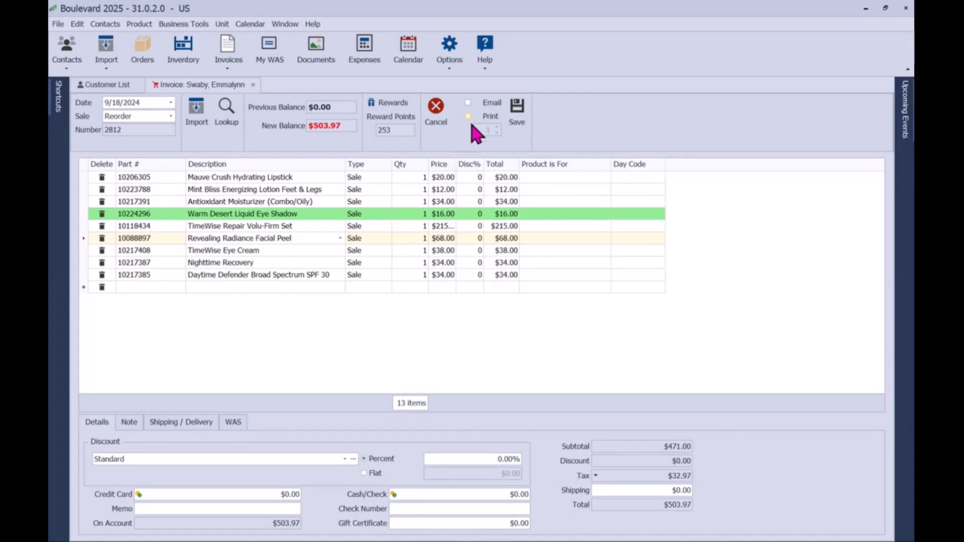
{"action": "left_click", "coordinate": [516, 110]}
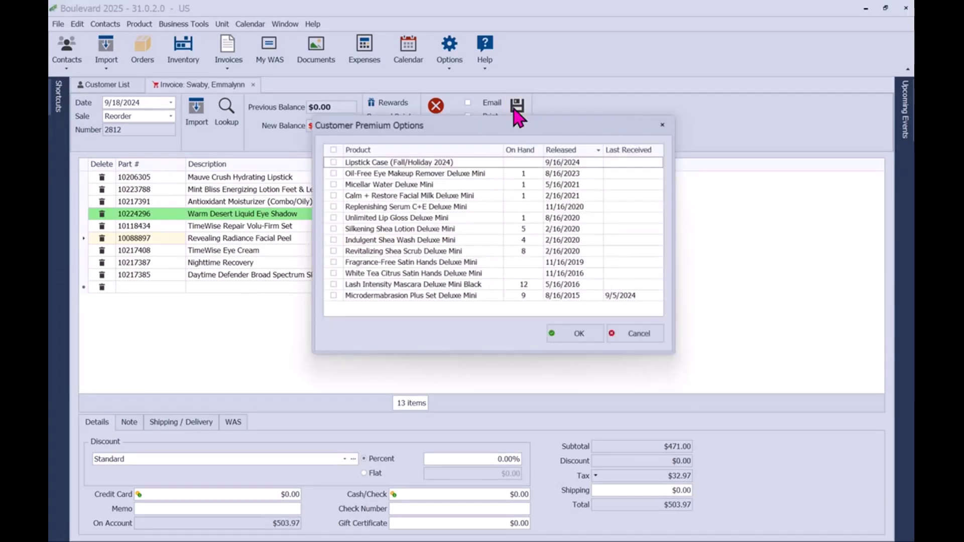
{"action": "left_click", "coordinate": [568, 346]}
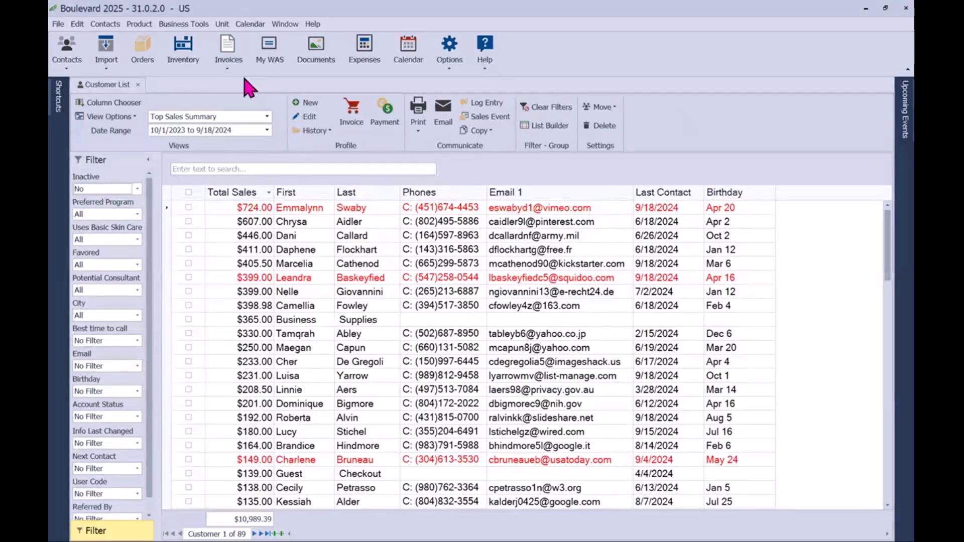
- Open the invoice log, select only the newly saved invoice and open its print preview
{"action": "left_click", "coordinate": [232, 67]}
{"action": "left_click", "coordinate": [242, 83]}
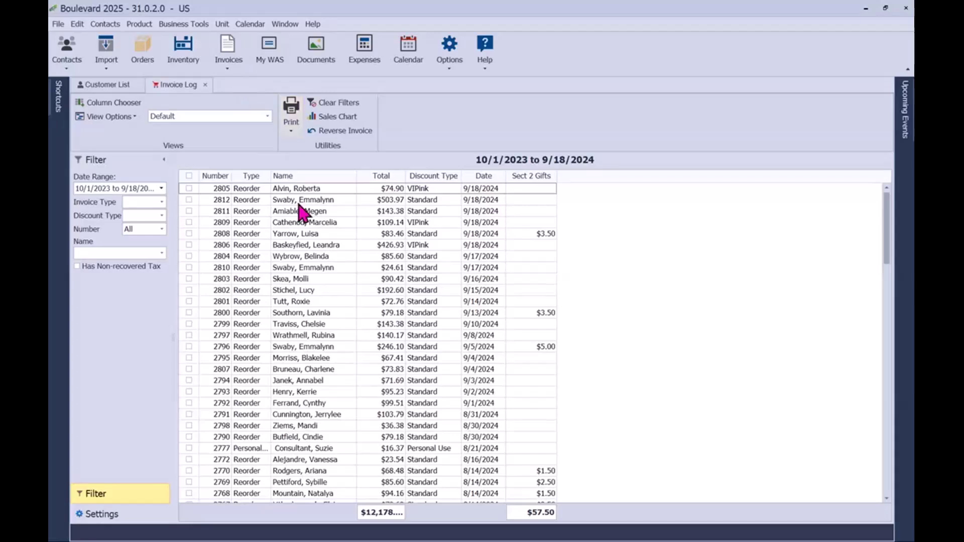
{"action": "left_click", "coordinate": [189, 200]}
{"action": "left_click", "coordinate": [291, 129]}
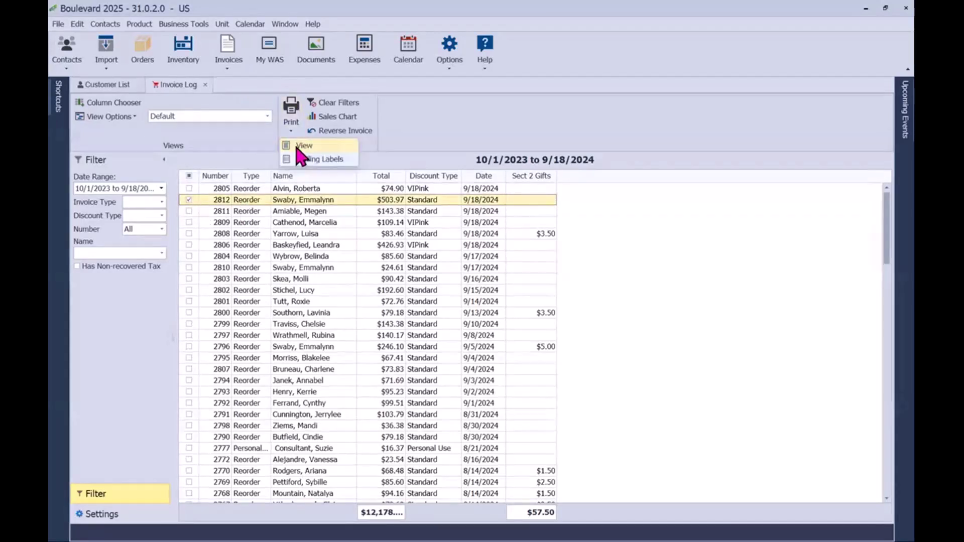
{"action": "left_click", "coordinate": [304, 150]}
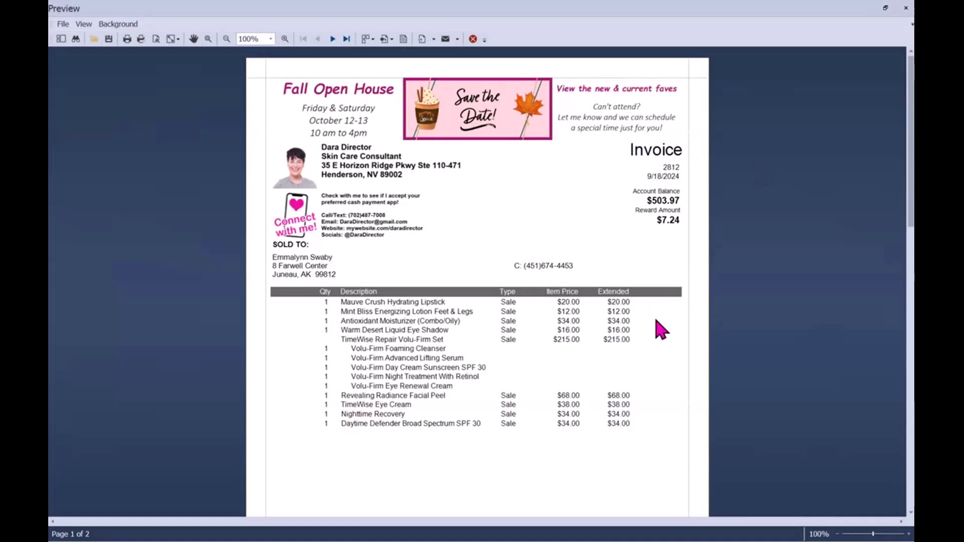
- Review both pages of the invoice preview, including the totals and closing note, and close it
{"action": "left_click_drag", "start_coordinate": [910, 145], "coordinate": [910, 374]}
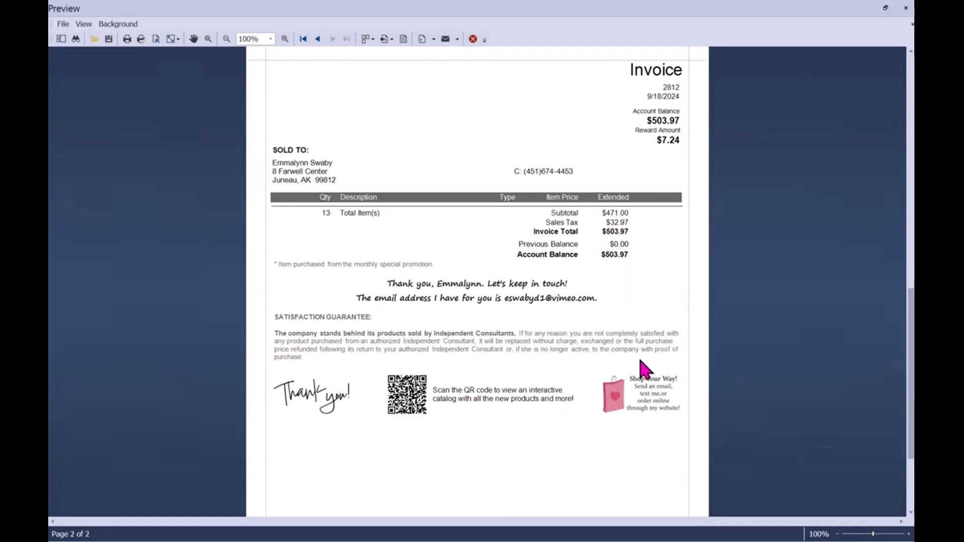
{"action": "left_click_drag", "start_coordinate": [911, 340], "coordinate": [911, 110]}
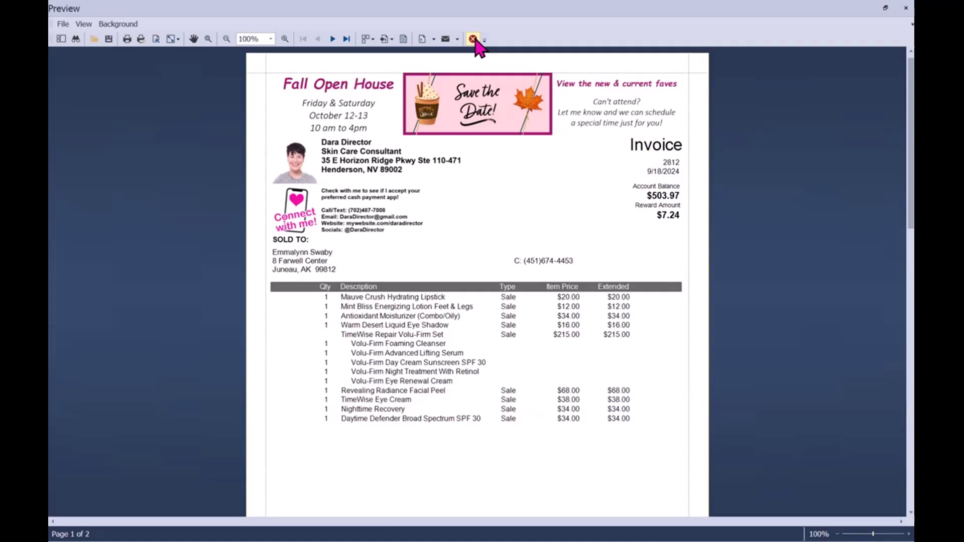
{"action": "left_click", "coordinate": [474, 40]}
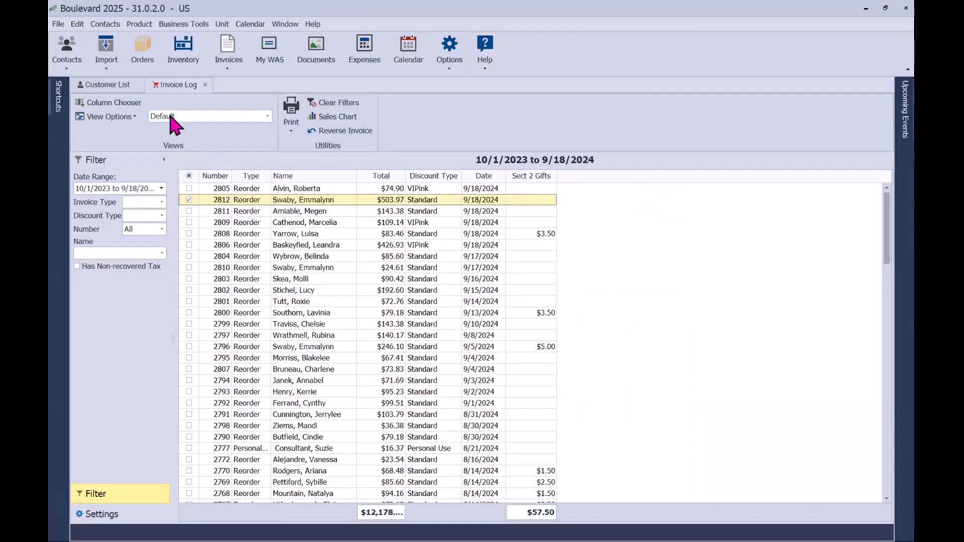
- Search the customer list by the invoiced customer's last name and open that customer's profile
{"action": "left_click", "coordinate": [102, 85]}
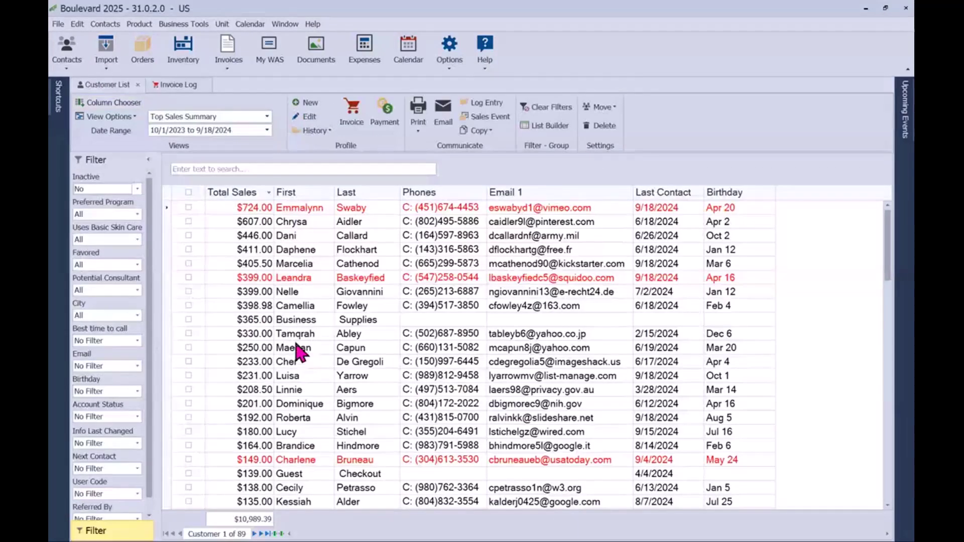
{"action": "left_click", "coordinate": [273, 169]}
{"action": "type", "text": "swab"}
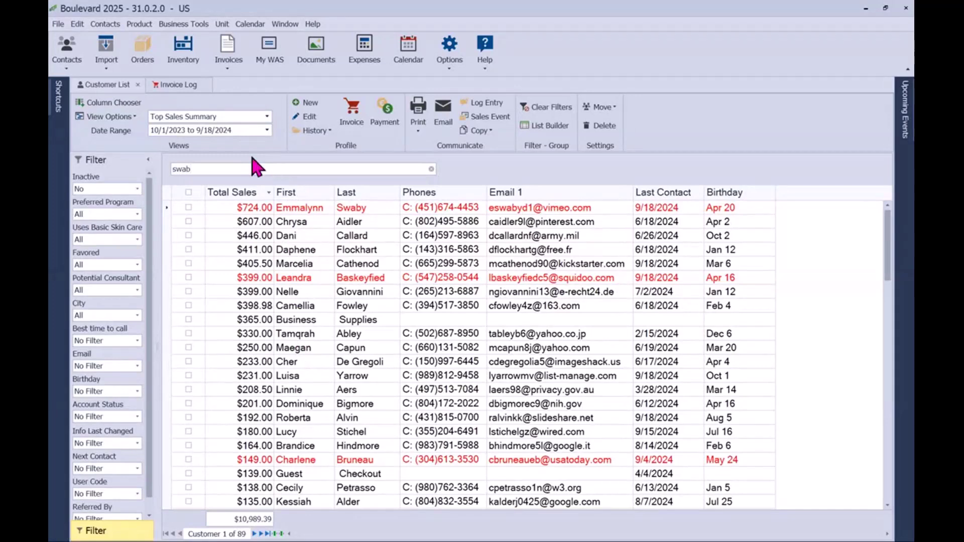
{"action": "double_click", "coordinate": [290, 207]}
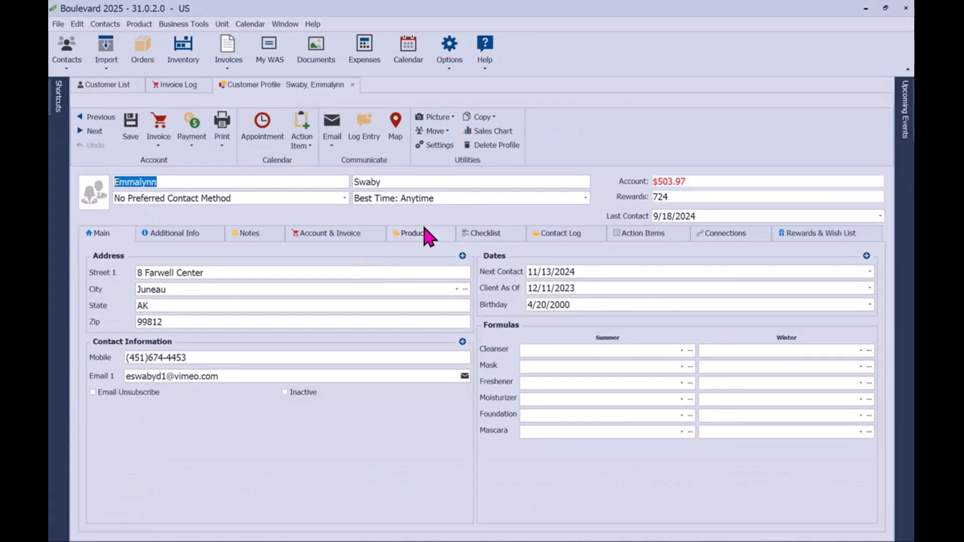
- Check the customer's product history and open the newest 9/18/2024 invoice for editing from the account's invoices
{"action": "left_click", "coordinate": [429, 236]}
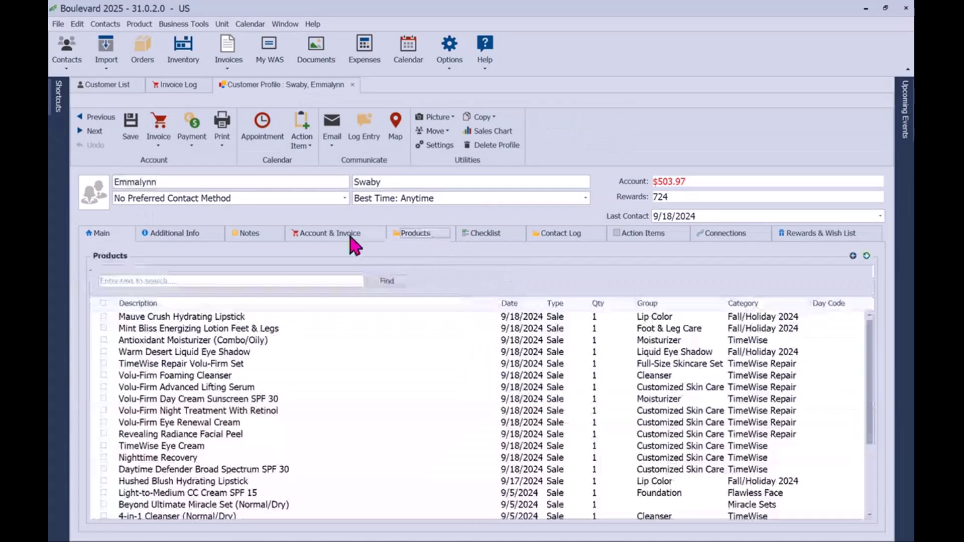
{"action": "left_click", "coordinate": [354, 237]}
{"action": "right_click", "coordinate": [350, 292]}
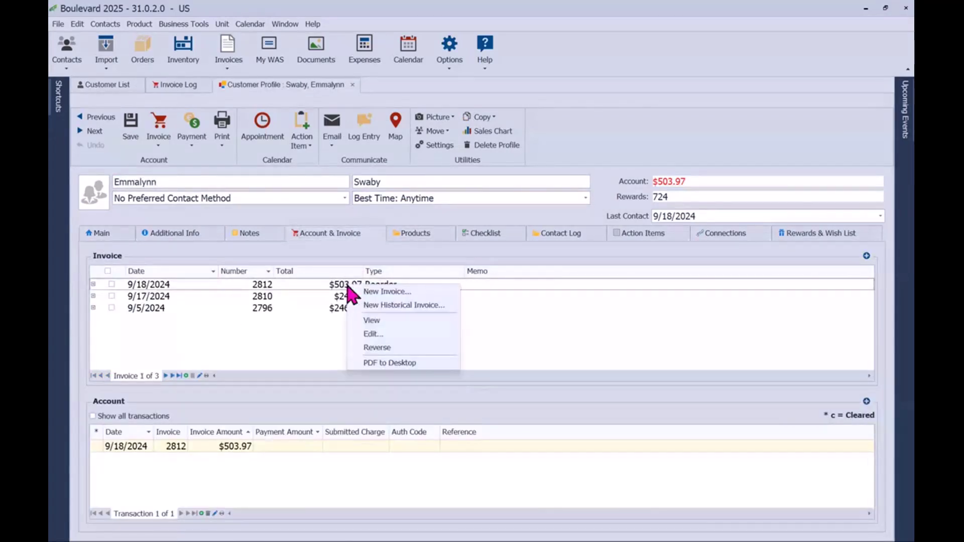
{"action": "left_click", "coordinate": [379, 333]}
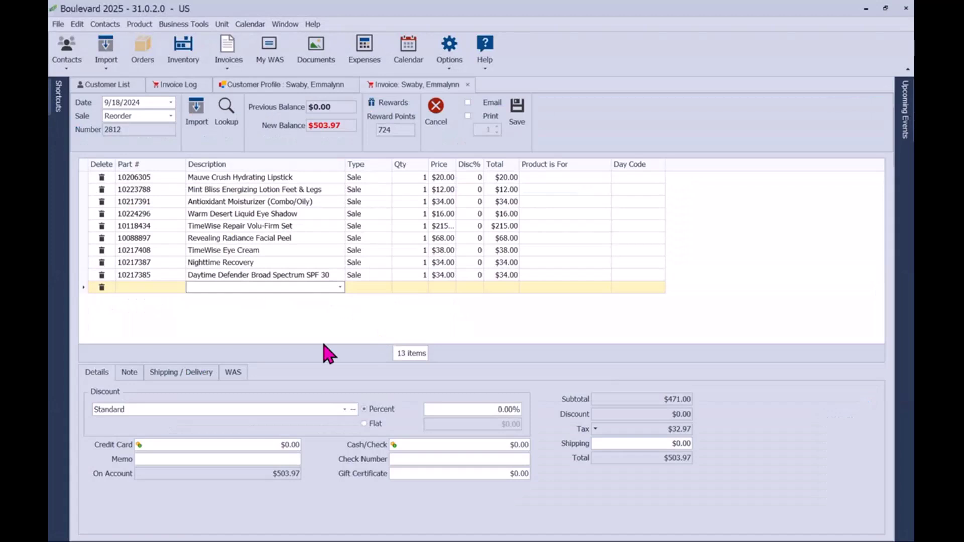
- Delete the monthly special promotion line and the two thank-you lines above the satisfaction guarantee in the invoice note
{"action": "left_click", "coordinate": [129, 372]}
{"action": "scroll", "coordinate": [281, 467], "scroll_direction": "down", "scroll_amount": 1}
{"action": "scroll", "coordinate": [283, 469], "scroll_direction": "up", "scroll_amount": 1}
{"action": "left_click_drag", "start_coordinate": [619, 481], "coordinate": [184, 460]}
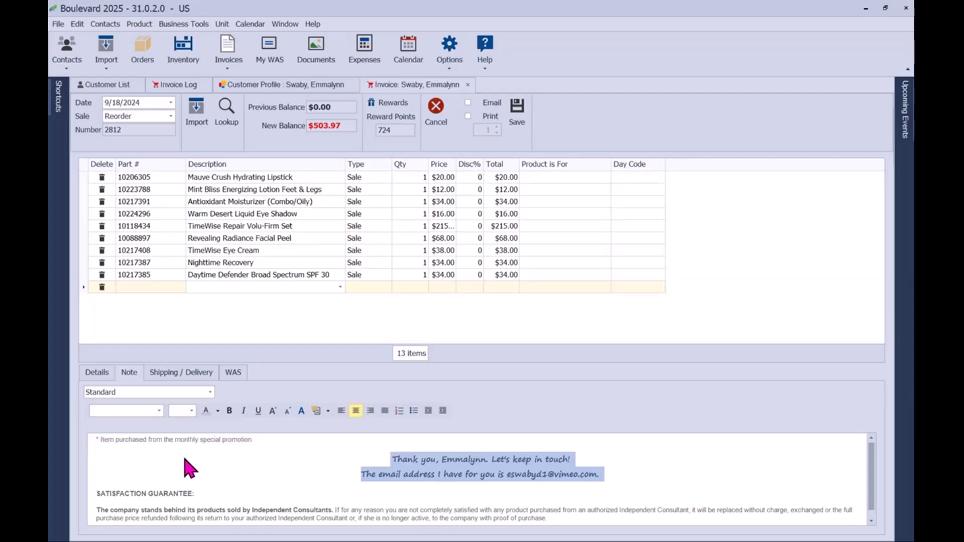
{"action": "left_click", "coordinate": [184, 448]}
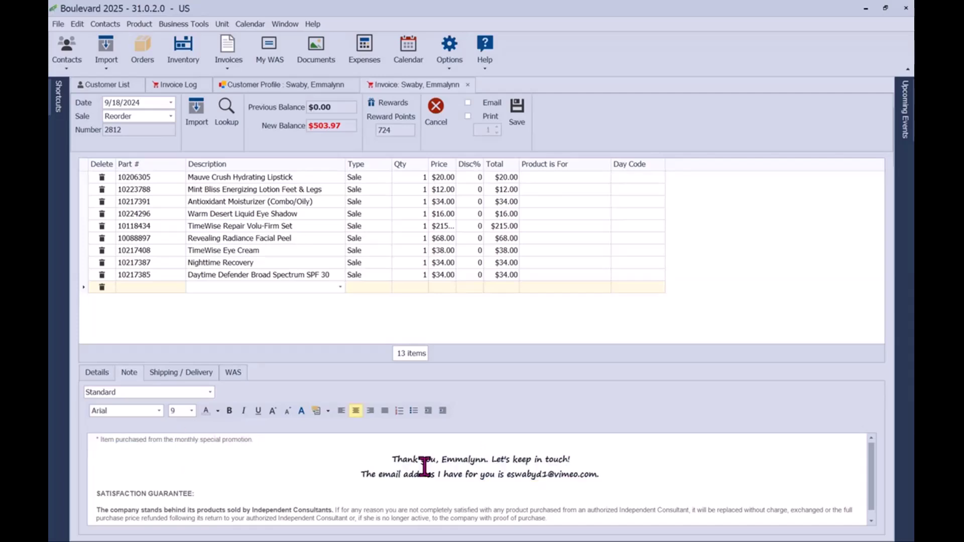
{"action": "left_click_drag", "start_coordinate": [612, 475], "coordinate": [78, 426]}
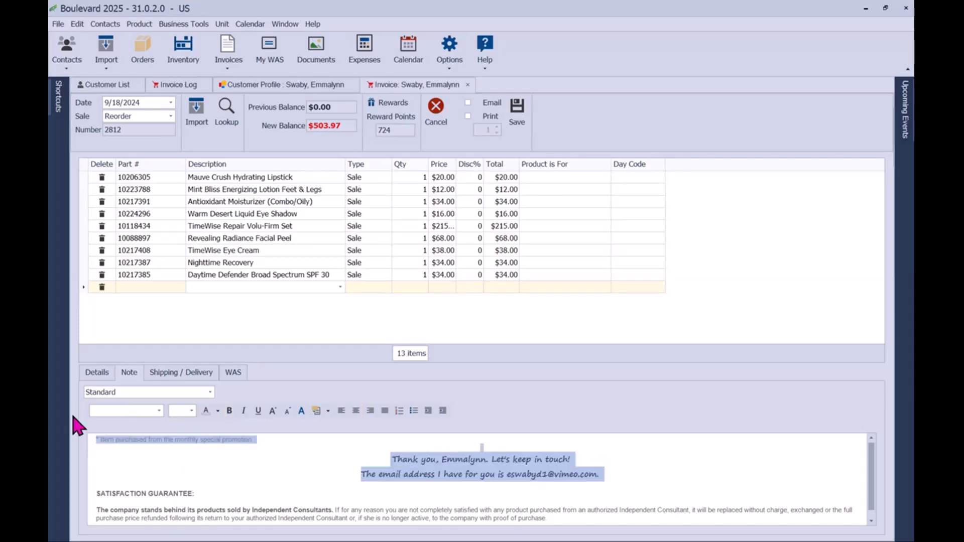
{"action": "key", "text": "Delete"}
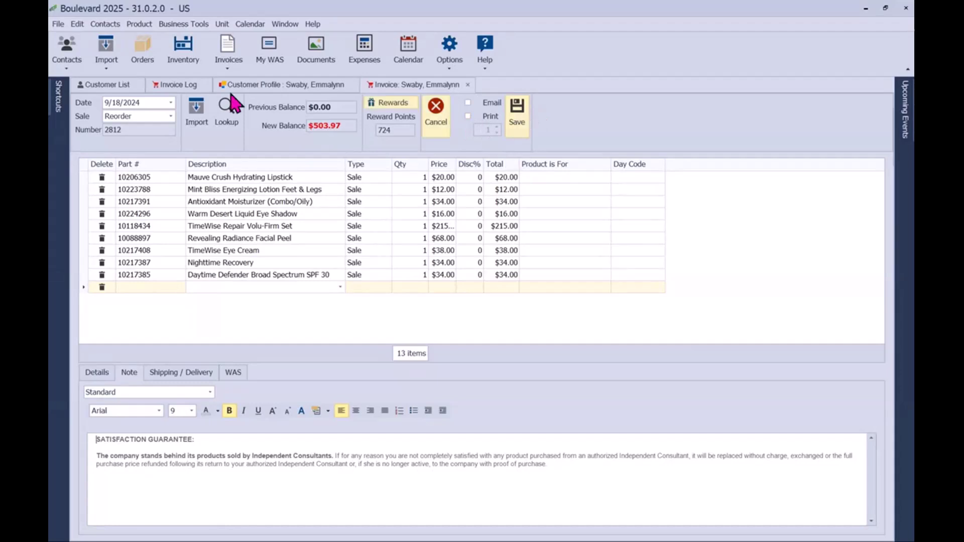
- Set the printer to Adobe PDF in the print setup
{"action": "left_click", "coordinate": [59, 23]}
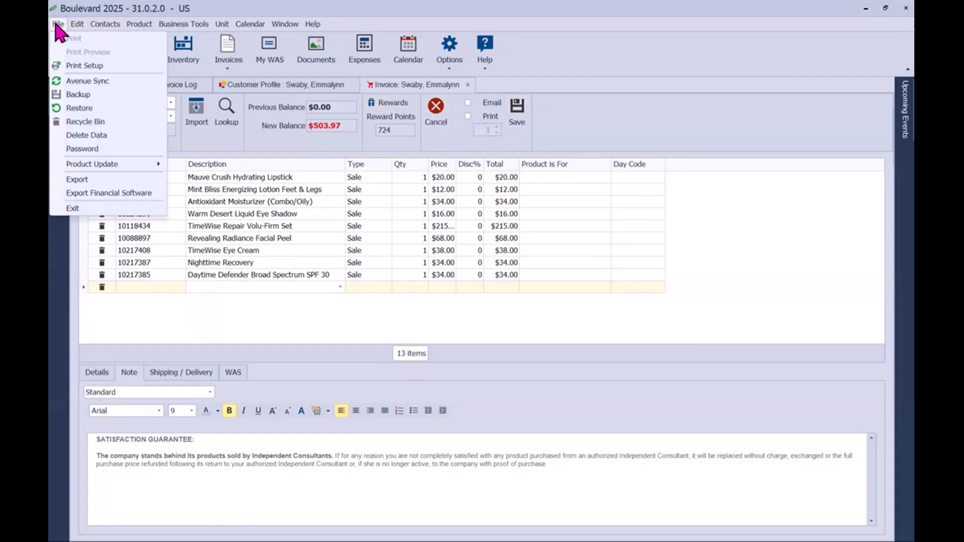
{"action": "left_click", "coordinate": [95, 66]}
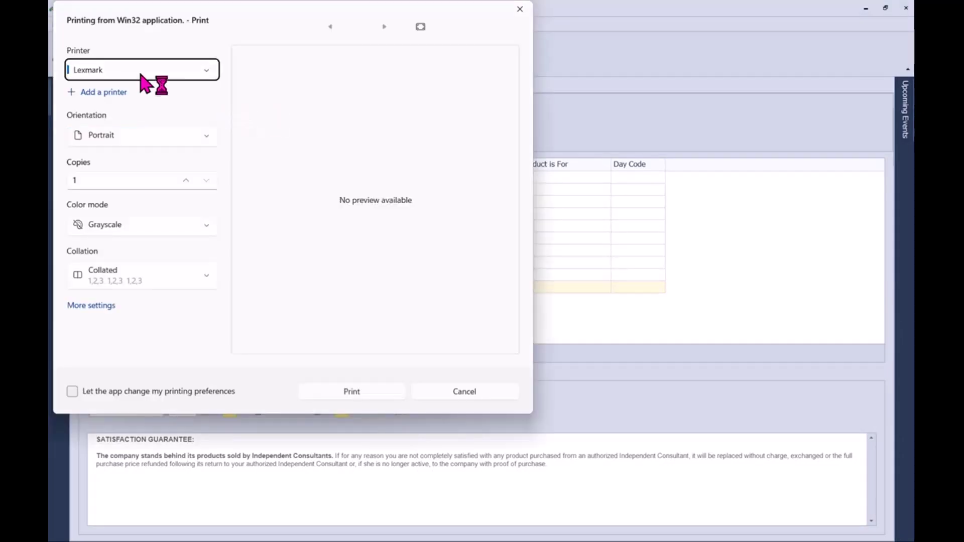
{"action": "left_click", "coordinate": [142, 74]}
{"action": "left_click", "coordinate": [125, 93]}
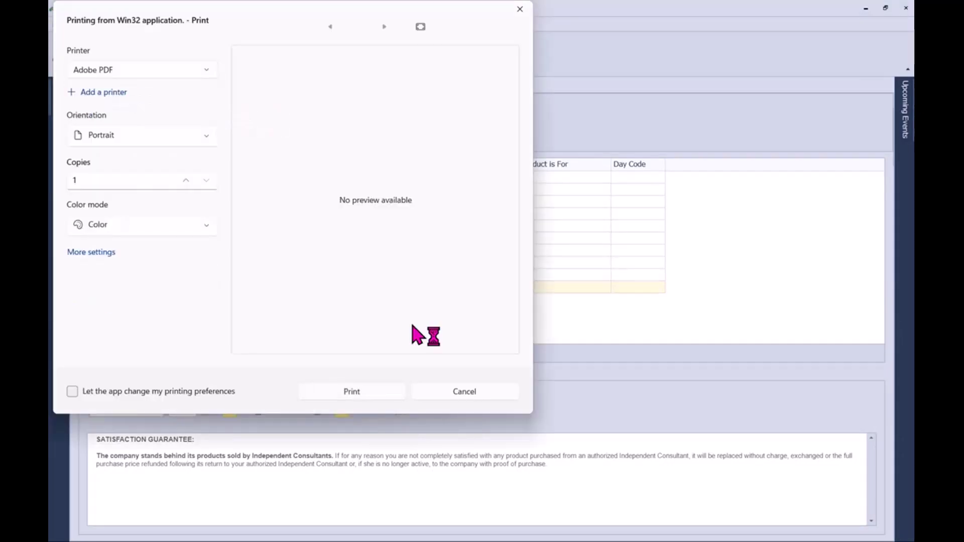
{"action": "left_click", "coordinate": [377, 392]}
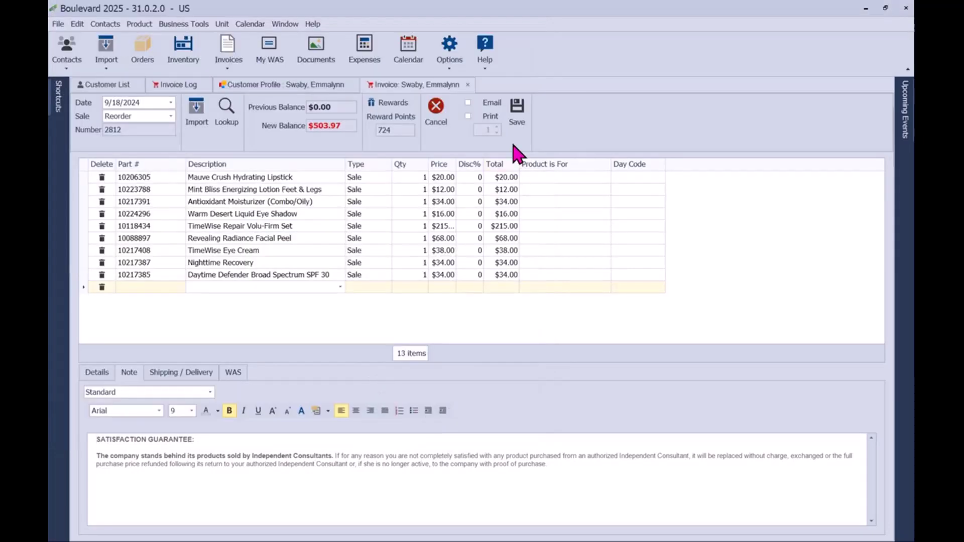
- Save the edited invoice with printing enabled, storing the PDF as Invoice.pdf on the Desktop
{"action": "left_click", "coordinate": [467, 116]}
{"action": "left_click", "coordinate": [518, 113]}
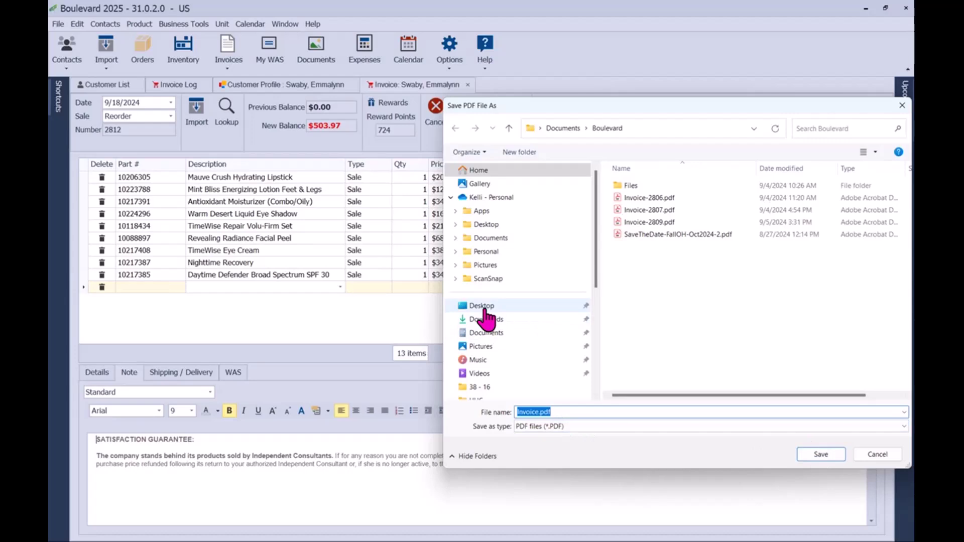
{"action": "left_click", "coordinate": [487, 306]}
{"action": "left_click", "coordinate": [822, 455]}
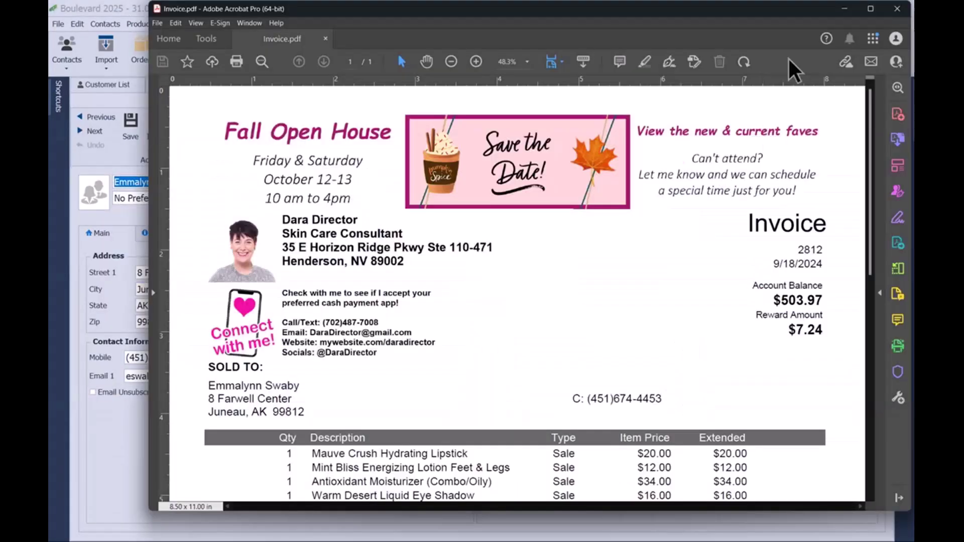
- Review Invoice.pdf in Adobe Acrobat, checking that the items, totals and satisfaction guarantee fit on one page
{"action": "scroll", "coordinate": [701, 277], "scroll_direction": "down", "scroll_amount": 2}
{"action": "scroll", "coordinate": [702, 279], "scroll_direction": "down", "scroll_amount": 6}
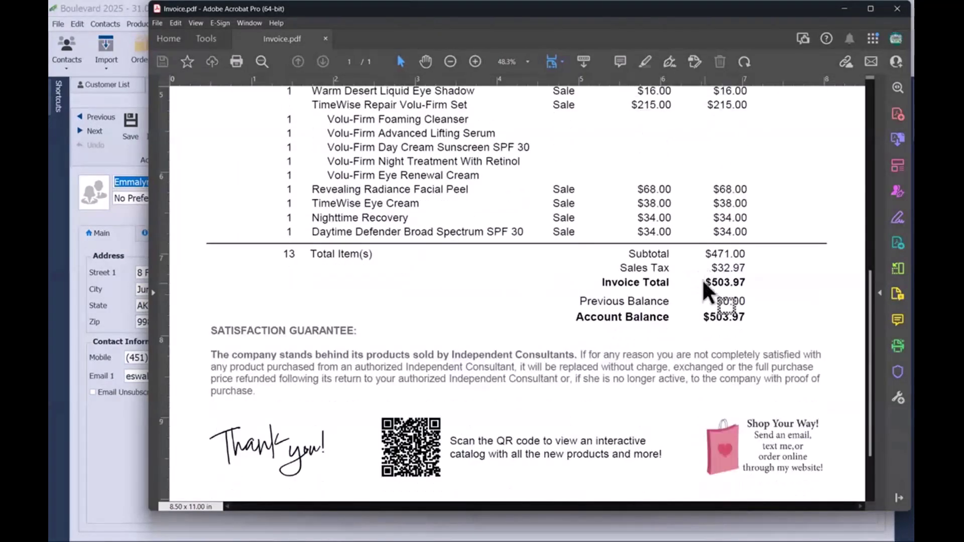
{"action": "scroll", "coordinate": [702, 279], "scroll_direction": "down", "scroll_amount": 1}
{"action": "scroll", "coordinate": [581, 308], "scroll_direction": "up", "scroll_amount": 4}
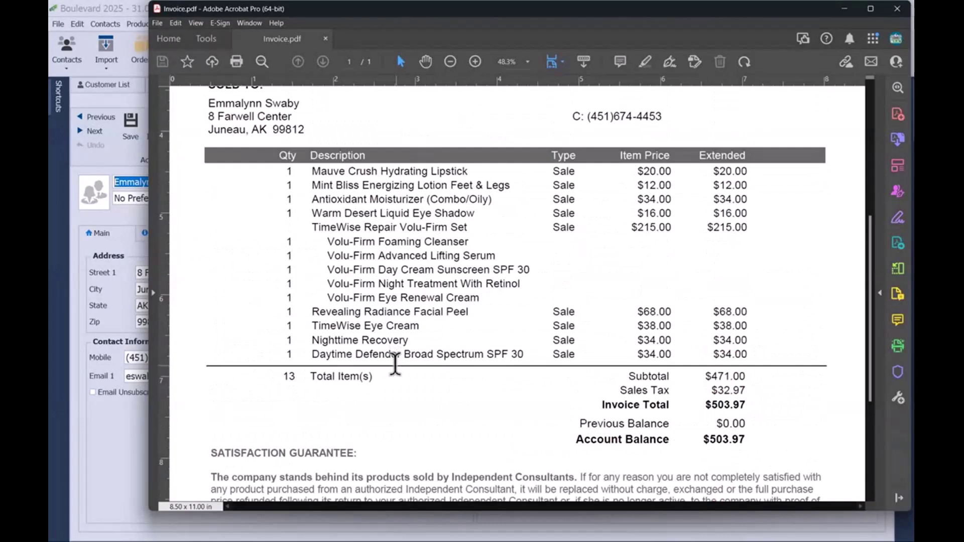
{"action": "scroll", "coordinate": [383, 436], "scroll_direction": "down", "scroll_amount": 1}
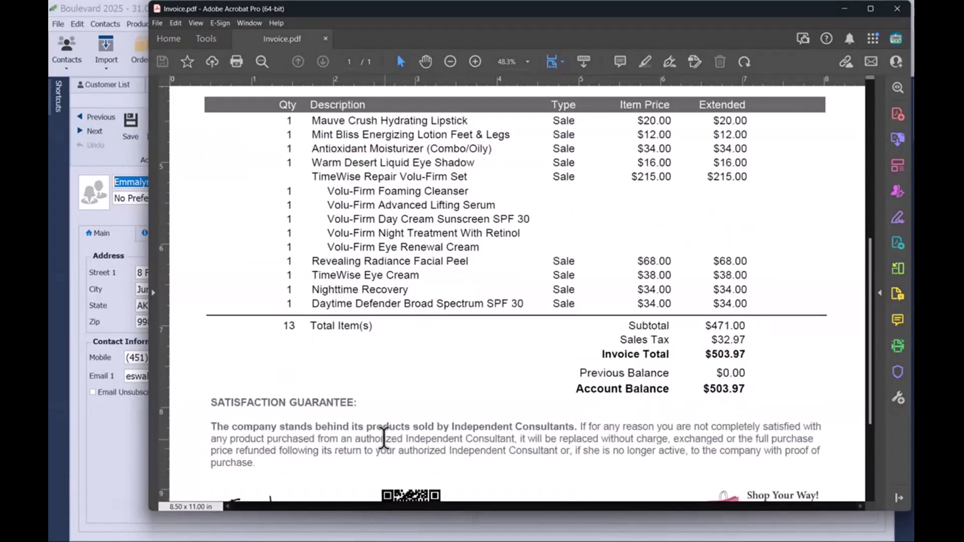
- Recheck the header of Invoice.pdf, close it, and close the customer profile, Invoice Log and Customer List in Boulevard
{"action": "scroll", "coordinate": [362, 416], "scroll_direction": "up", "scroll_amount": 6}
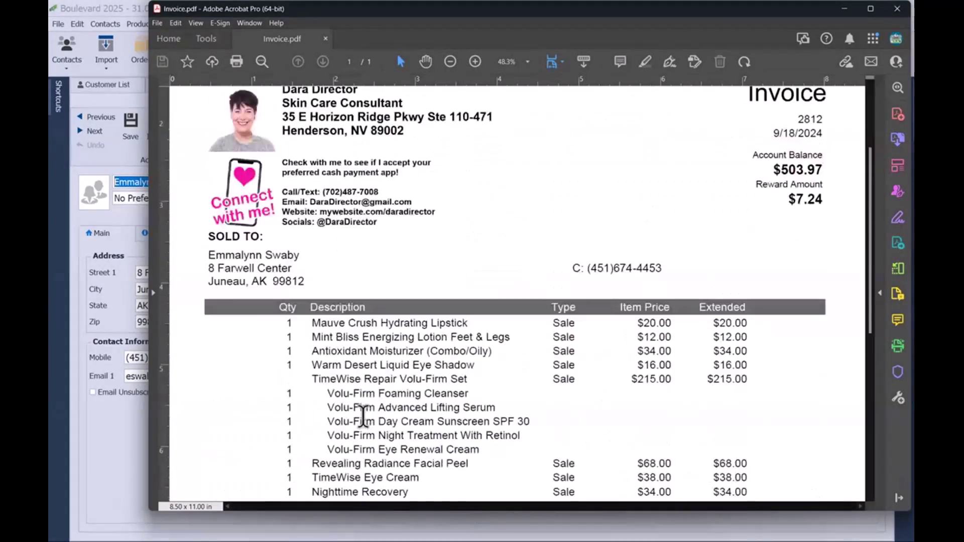
{"action": "scroll", "coordinate": [362, 413], "scroll_direction": "up", "scroll_amount": 1}
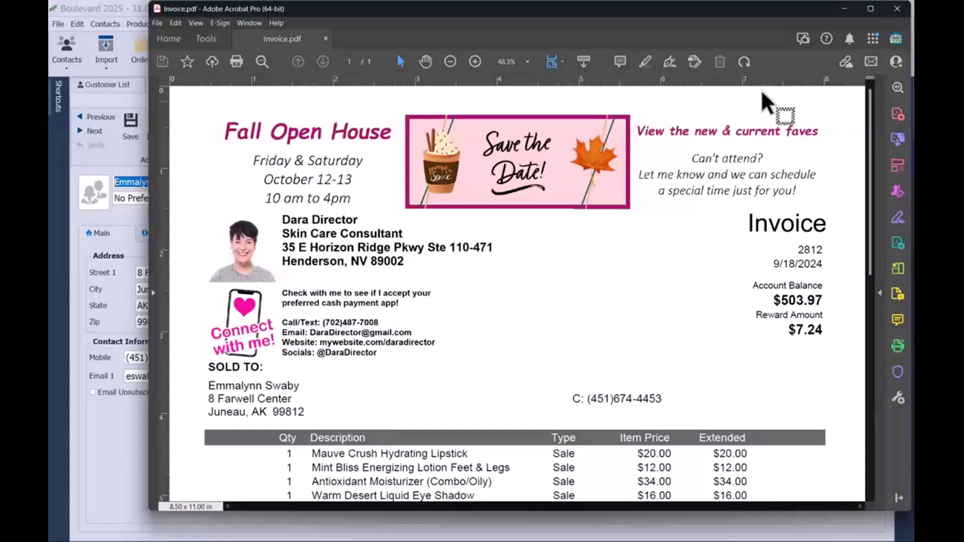
{"action": "left_click", "coordinate": [890, 17]}
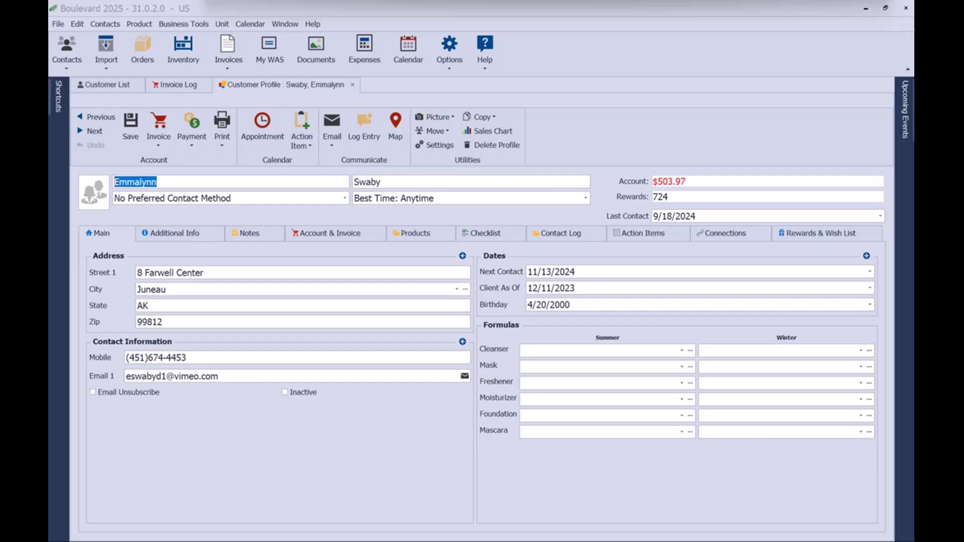
{"action": "left_click", "coordinate": [352, 84]}
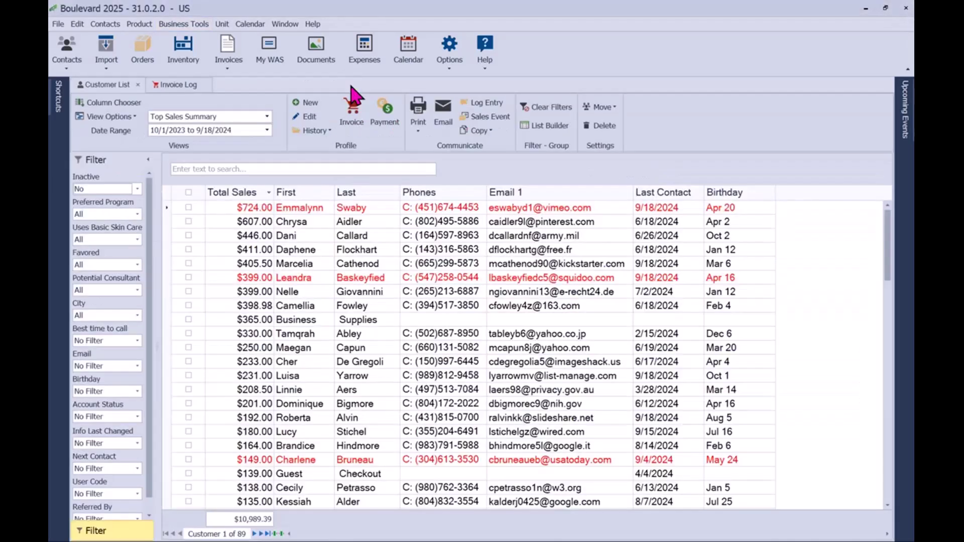
{"action": "left_click", "coordinate": [204, 85]}
{"action": "left_click", "coordinate": [137, 85]}
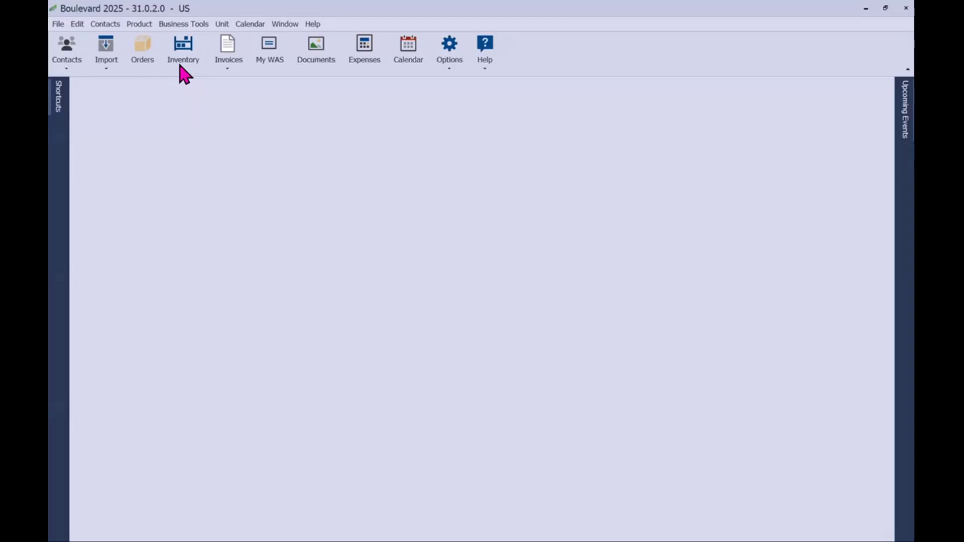
- Search the product inventory for belara and open the Belara Eau de Parfum product
{"action": "left_click", "coordinate": [184, 48]}
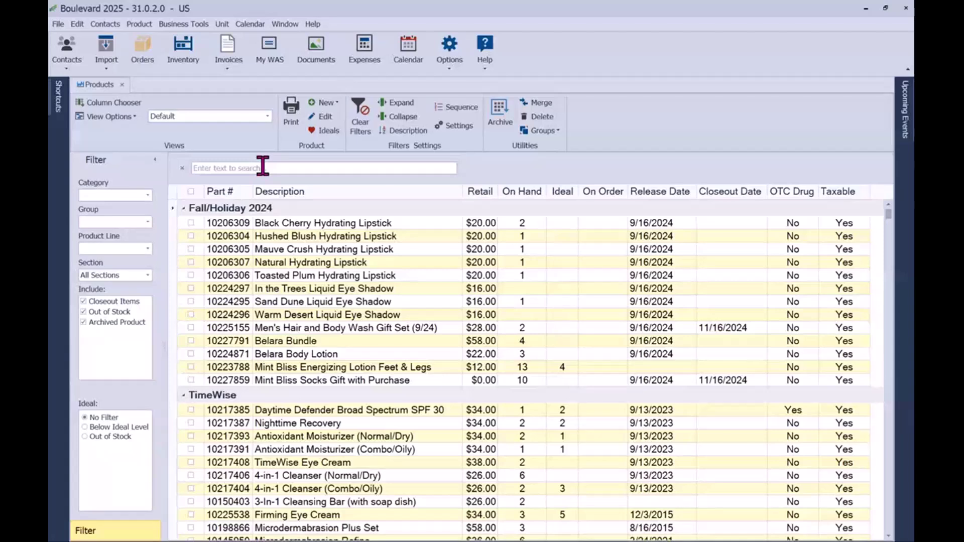
{"action": "left_click", "coordinate": [262, 167]}
{"action": "type", "text": "belara"}
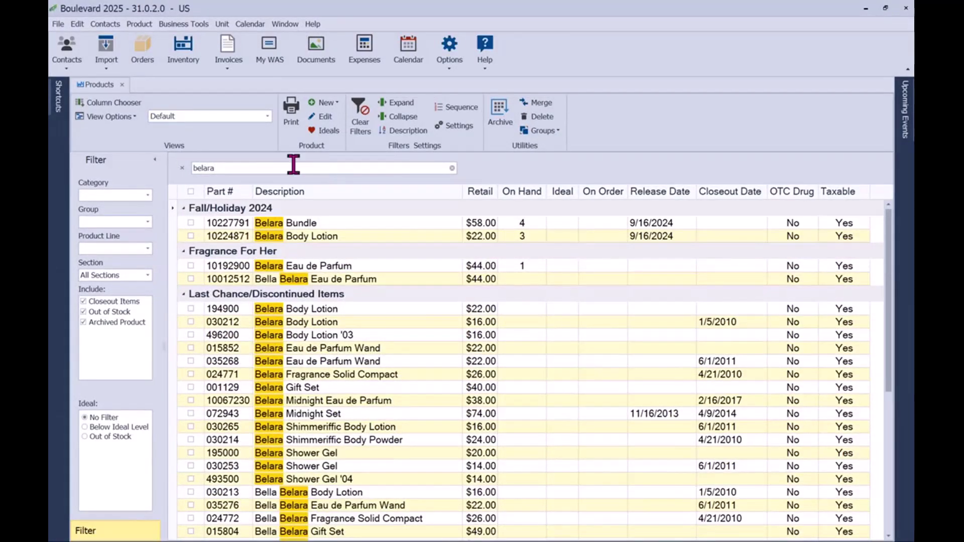
{"action": "double_click", "coordinate": [345, 266]}
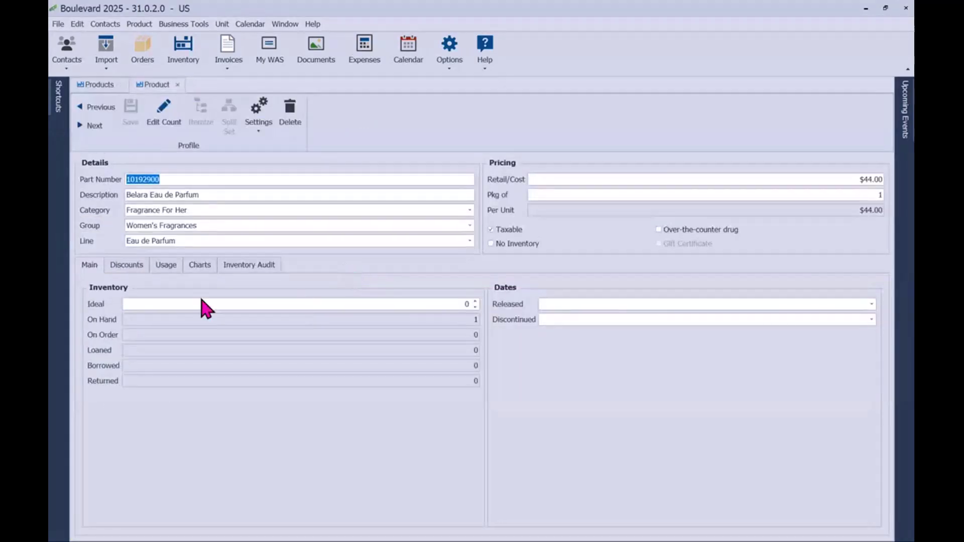
- View the customer usage of Belara Eau de Parfum for a date range starting 9/18/1900, and close the product
{"action": "left_click", "coordinate": [166, 266]}
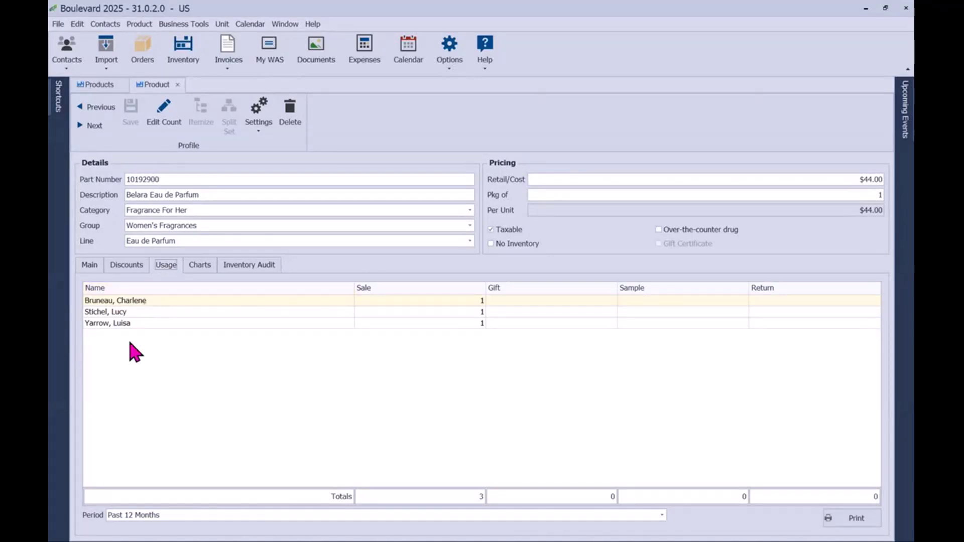
{"action": "left_click", "coordinate": [195, 522]}
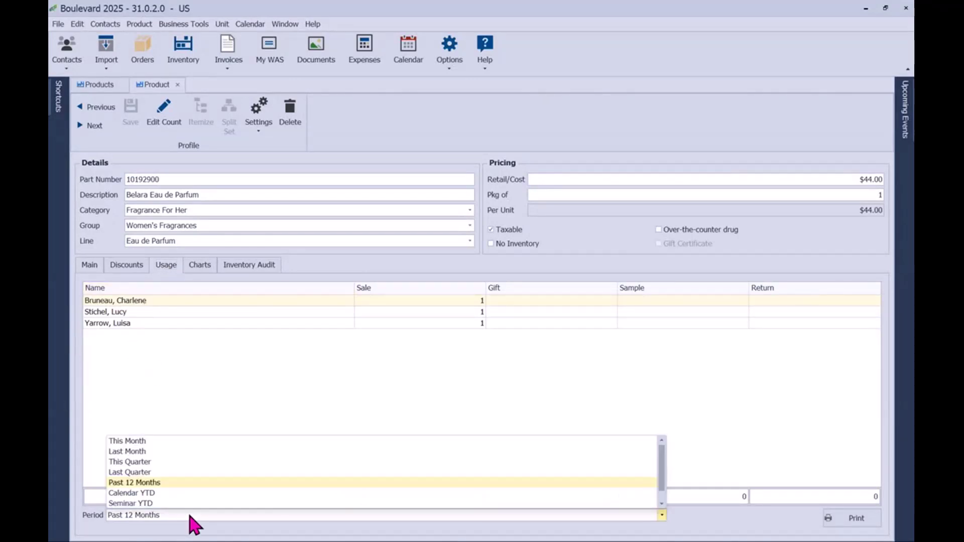
{"action": "scroll", "coordinate": [185, 494], "scroll_direction": "down", "scroll_amount": 1}
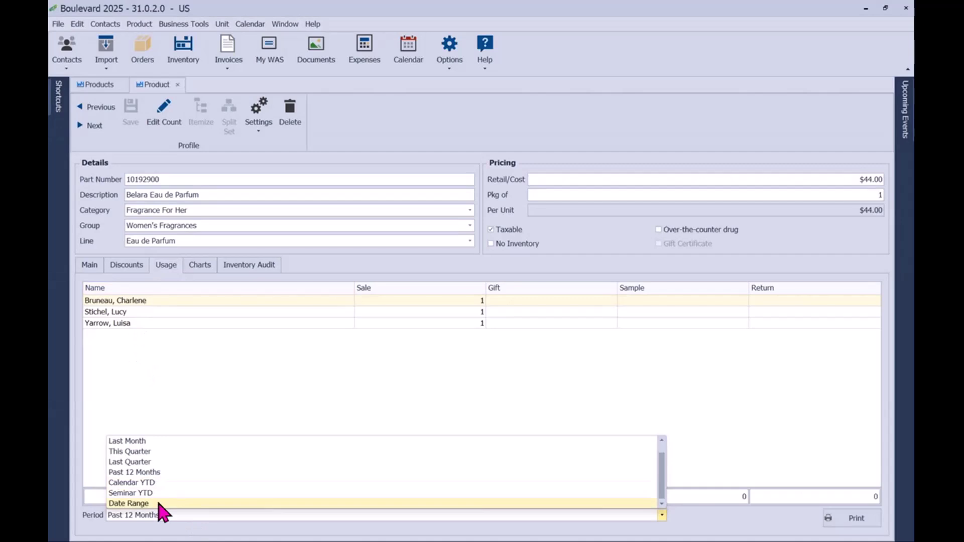
{"action": "left_click", "coordinate": [158, 503]}
{"action": "double_click", "coordinate": [442, 247]}
{"action": "type", "text": "1900"}
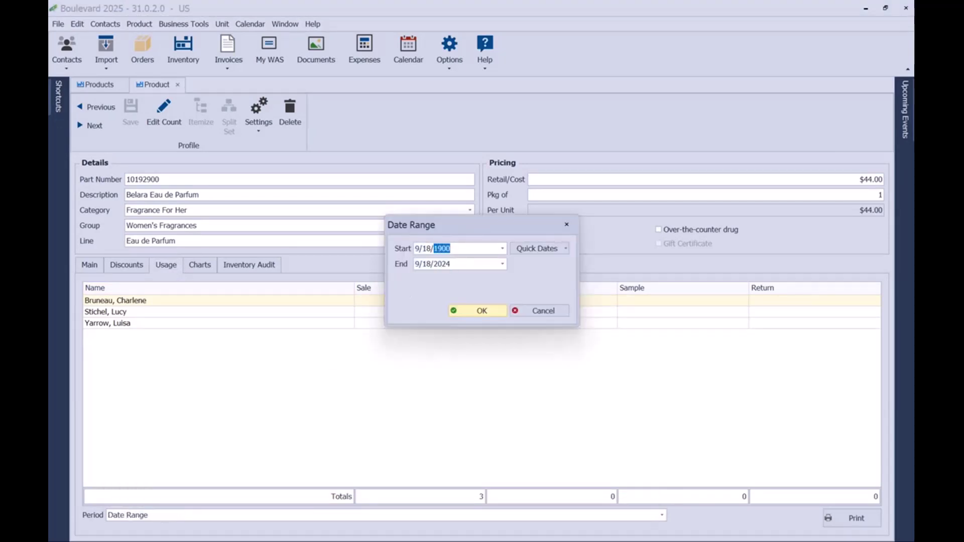
{"action": "left_click", "coordinate": [469, 313]}
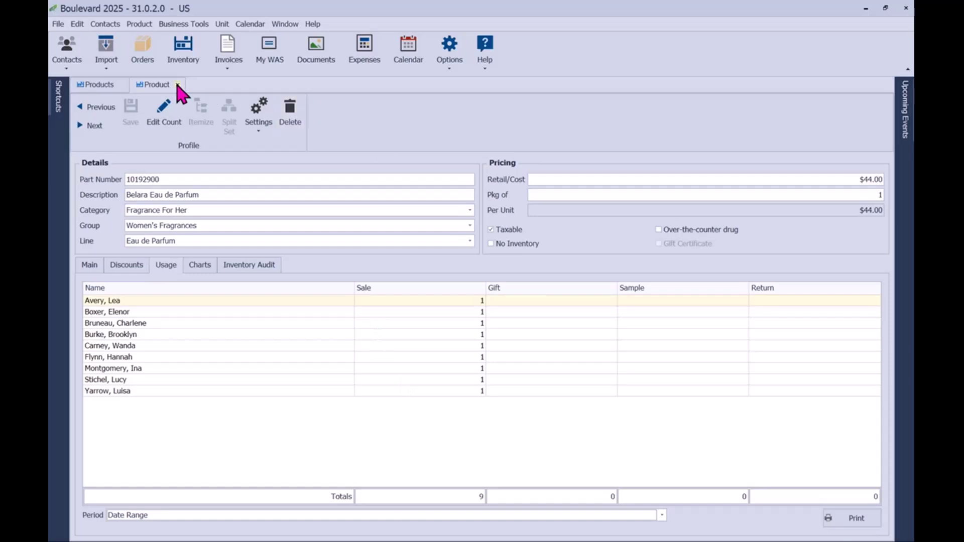
{"action": "left_click", "coordinate": [178, 85]}
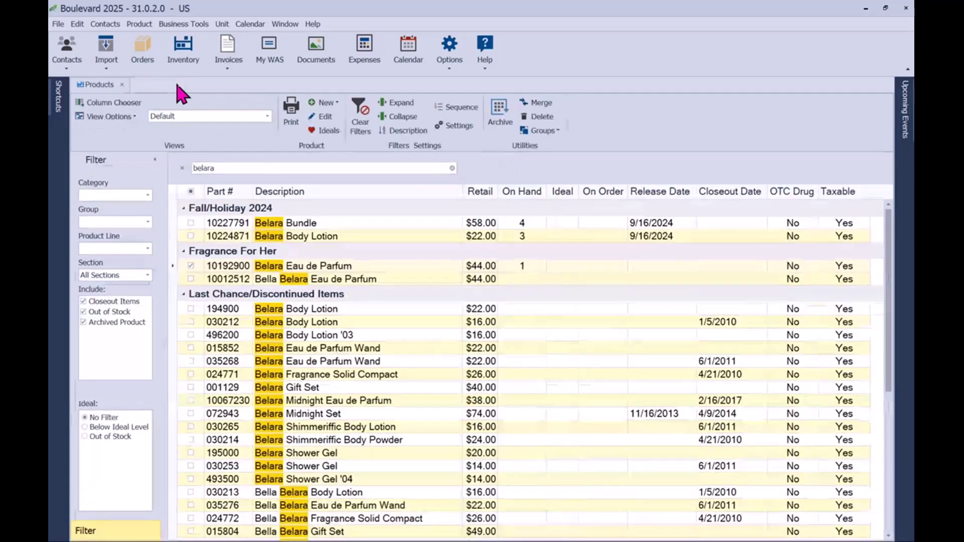
- Clear the belara search and filter the product list to the Cleanser group
{"action": "double_click", "coordinate": [454, 168]}
{"action": "key", "text": "BackSpace"}
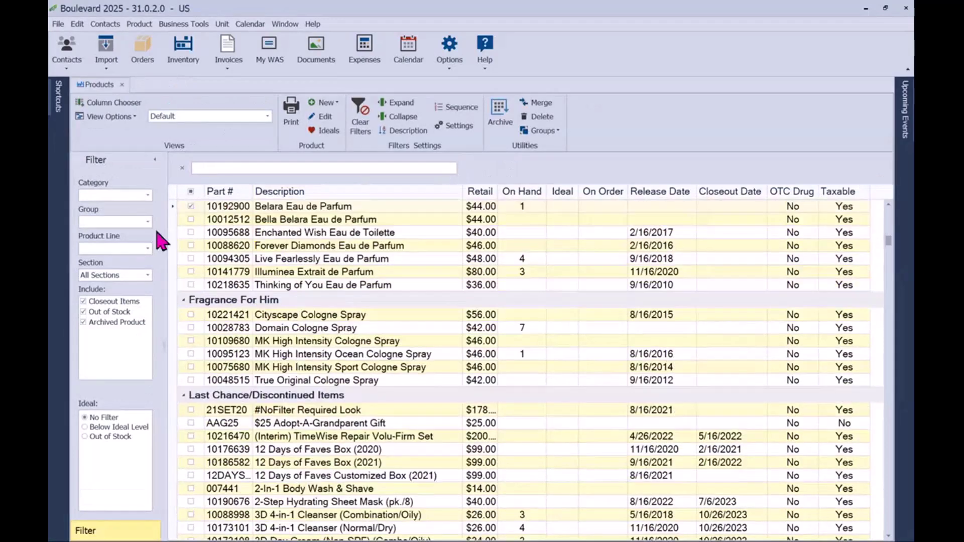
{"action": "left_click", "coordinate": [147, 221]}
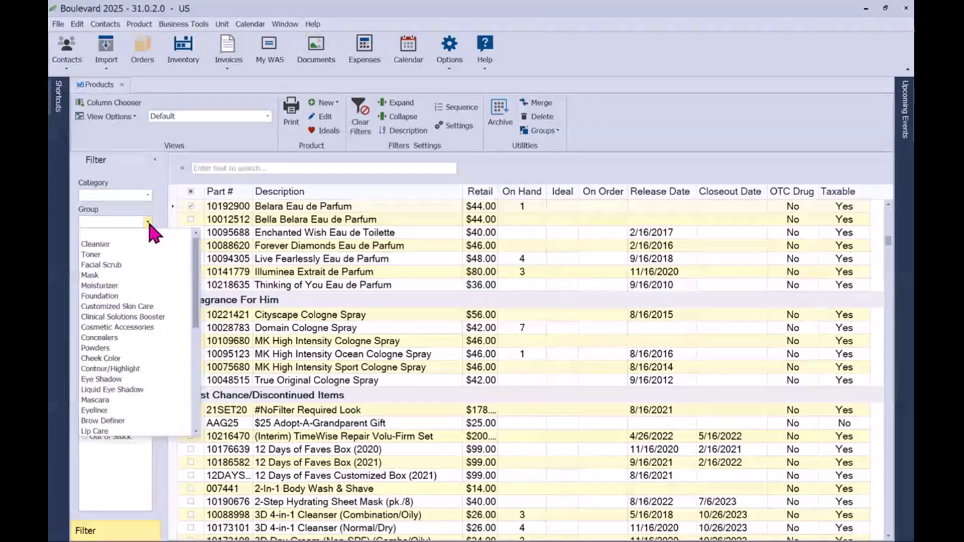
{"action": "left_click", "coordinate": [107, 244]}
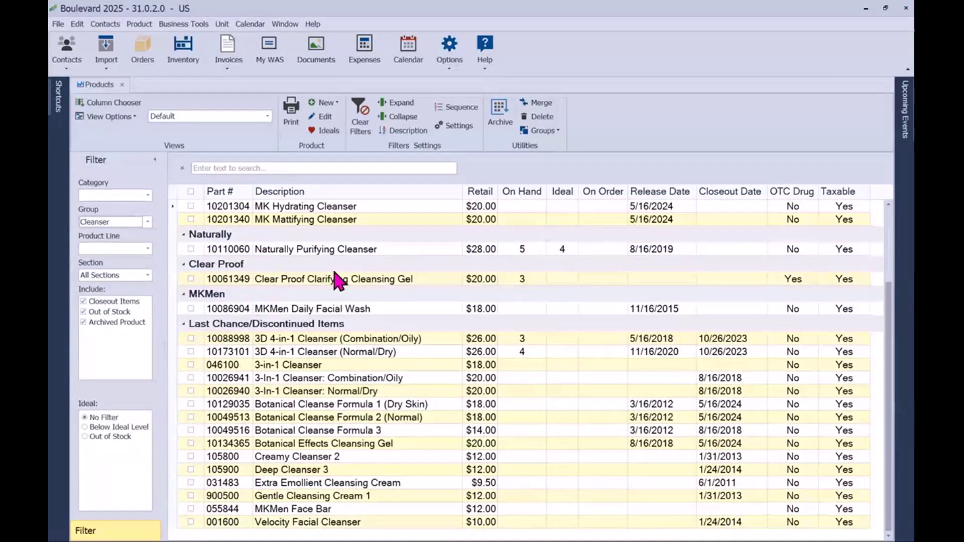
- Switch the product list to the Usage by Customer view and filter it to the Cleanser group
{"action": "left_click", "coordinate": [222, 117]}
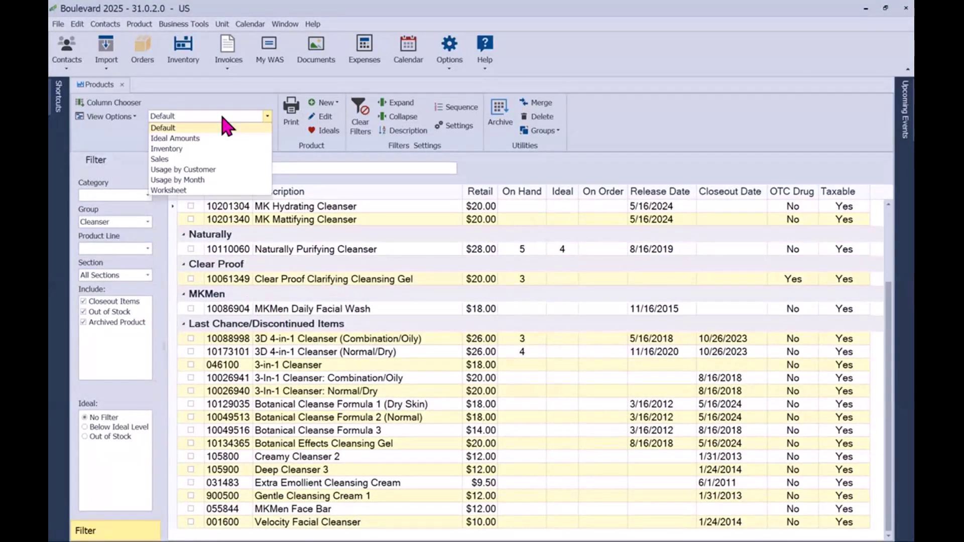
{"action": "left_click", "coordinate": [237, 170]}
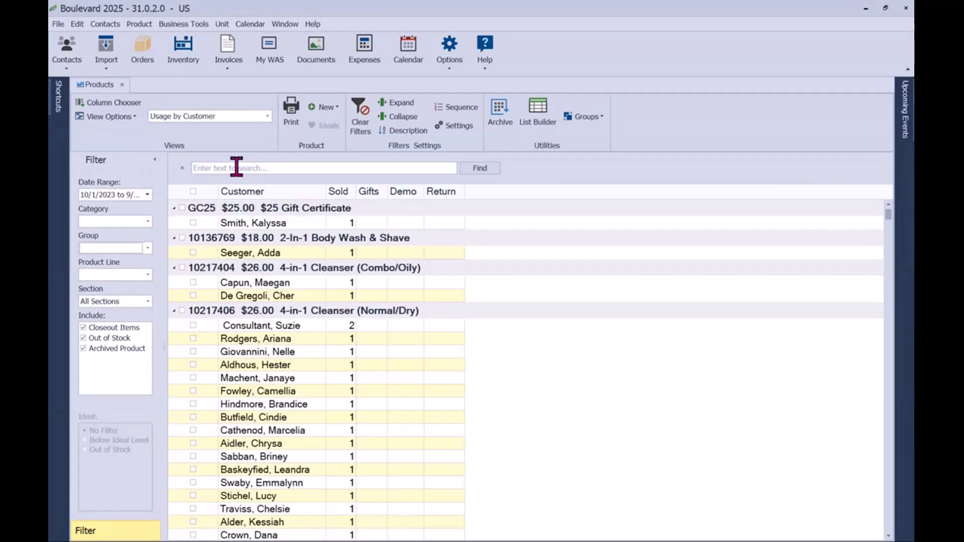
{"action": "left_click", "coordinate": [147, 248]}
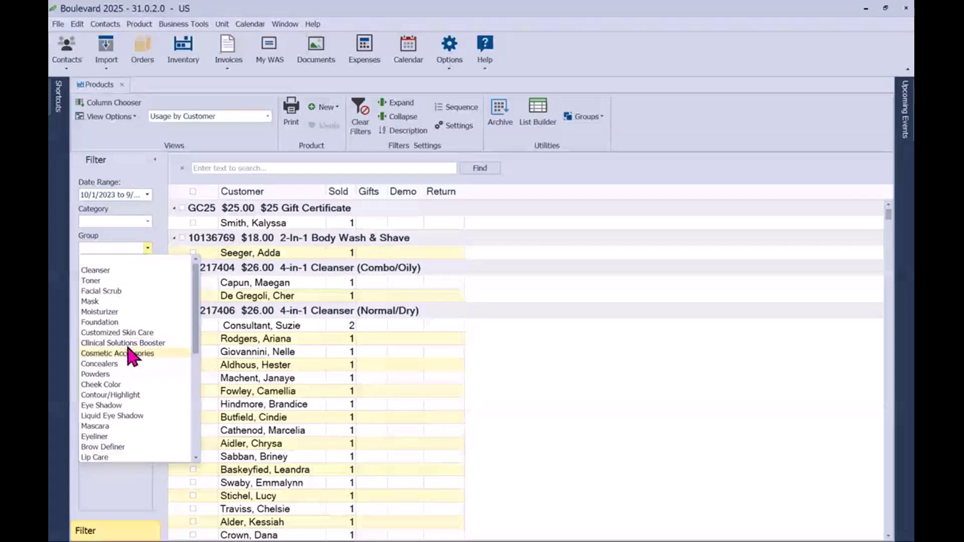
{"action": "left_click", "coordinate": [102, 270]}
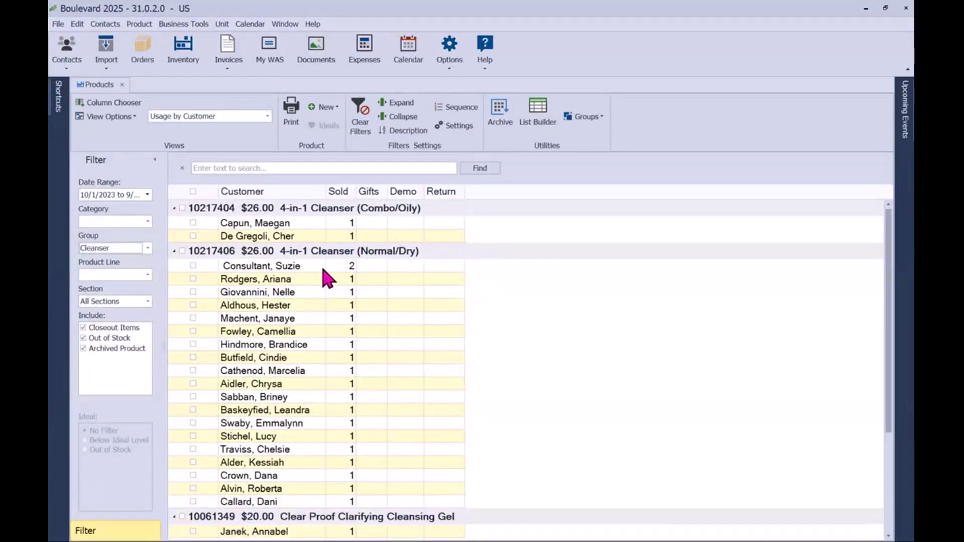
- Search the customer usage list for volu and select all the matching customers
{"action": "left_click", "coordinate": [314, 168]}
{"action": "type", "text": "volu"}
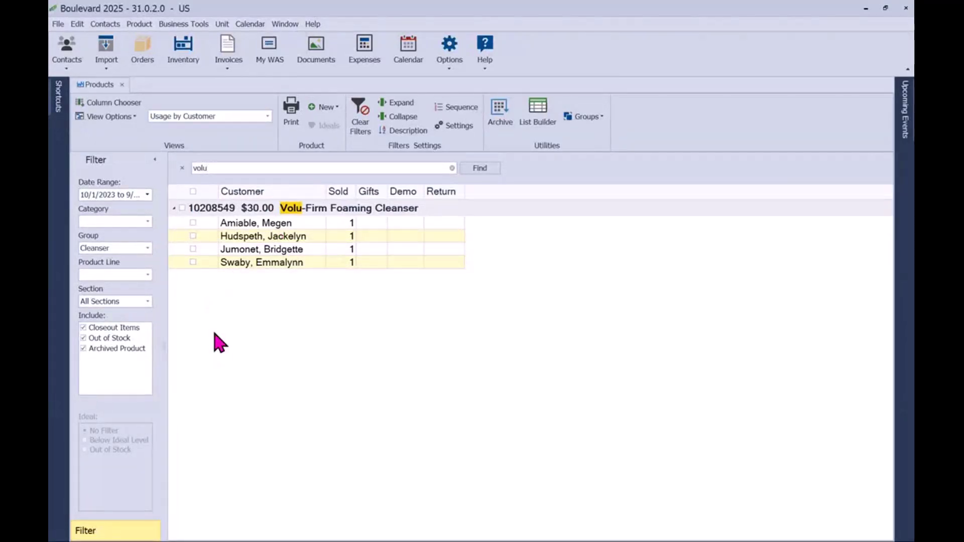
{"action": "left_click", "coordinate": [192, 191]}
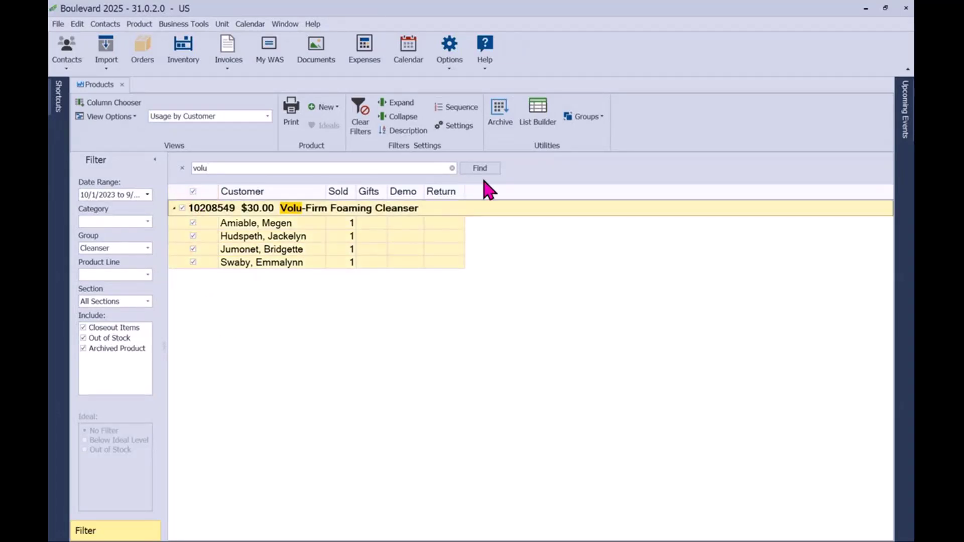
- Save the selected customers to a new List Builder list named Volu-Firm Customers (09/18/2024), without viewing the List Builder
{"action": "left_click", "coordinate": [537, 112]}
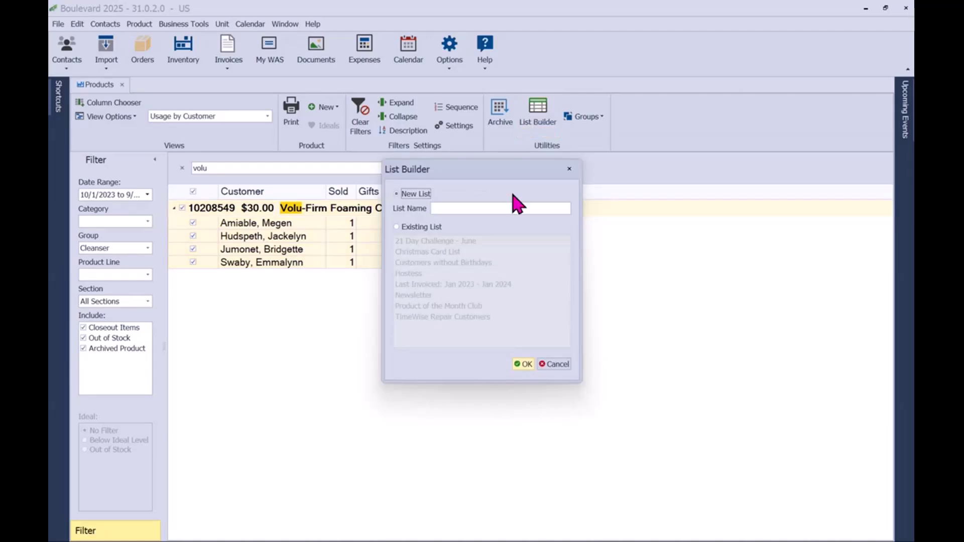
{"action": "left_click", "coordinate": [496, 211]}
{"action": "type", "text": "Vol"}
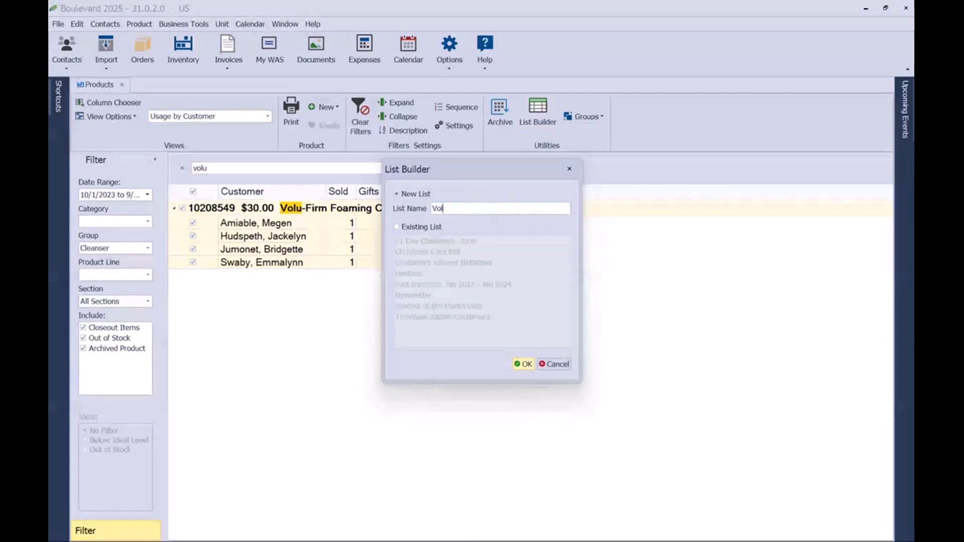
{"action": "type", "text": "u-Firm Customers ("}
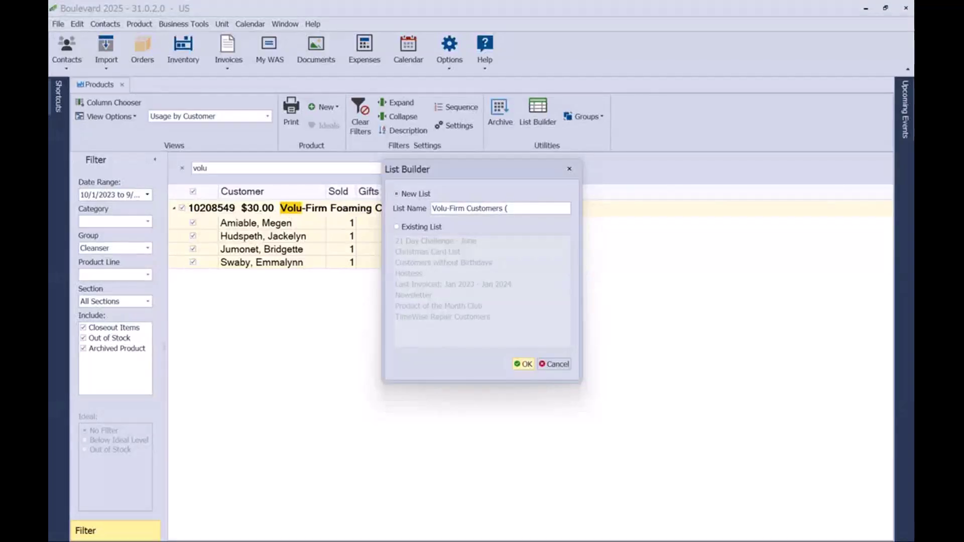
{"action": "type", "text": "09/18/2024)"}
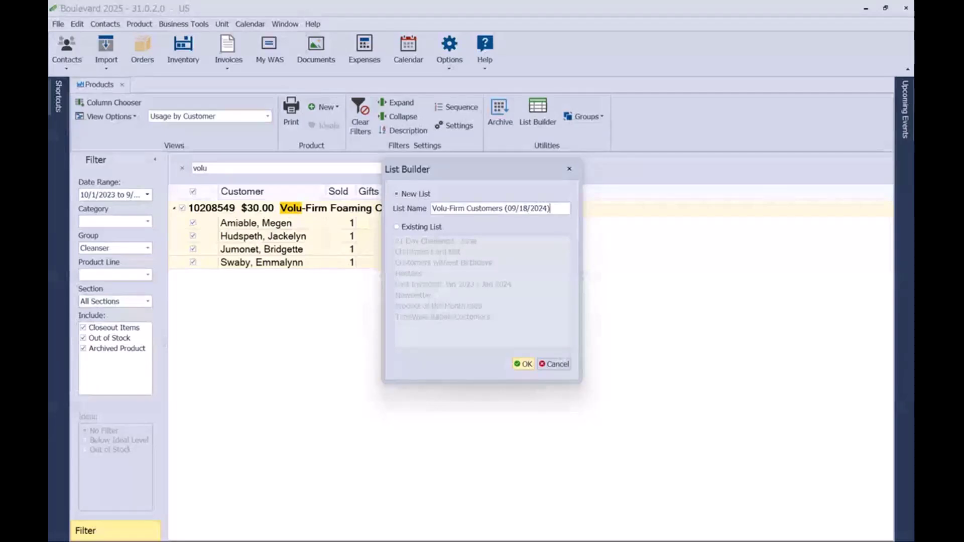
{"action": "left_click", "coordinate": [524, 365]}
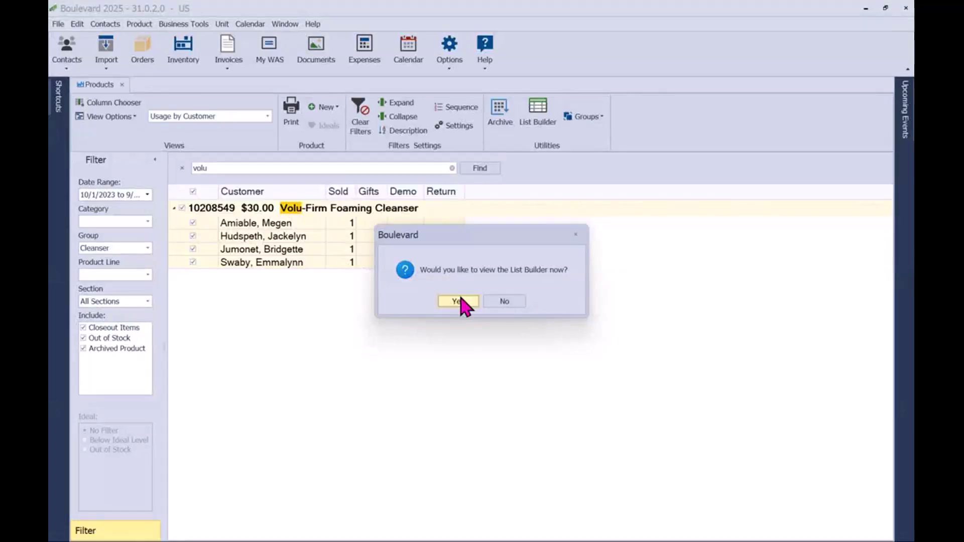
{"action": "left_click", "coordinate": [522, 301]}
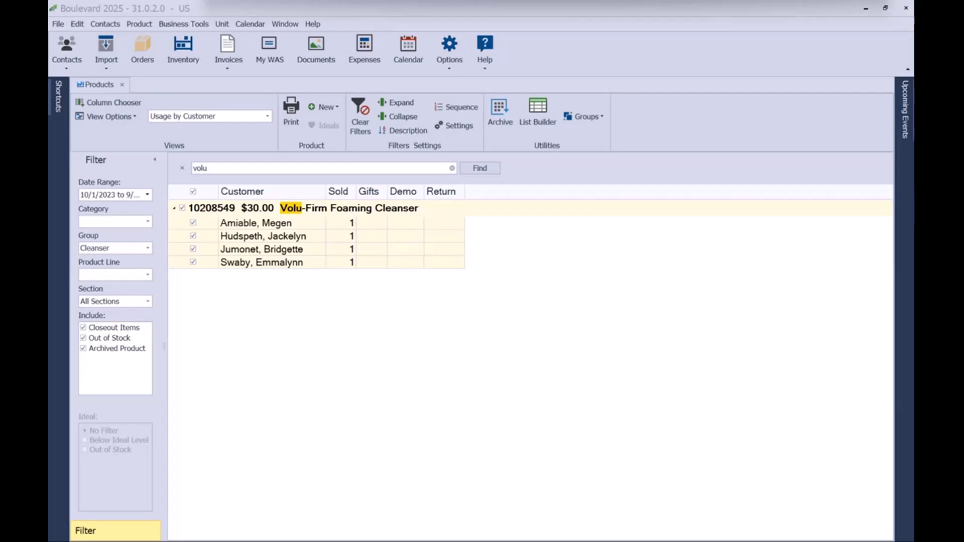
{"action": "left_click", "coordinate": [450, 70]}
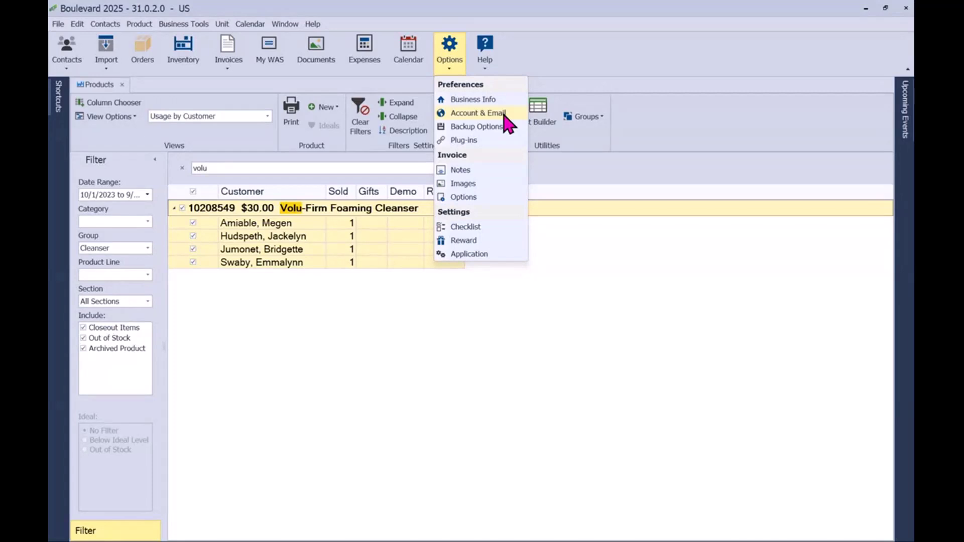
{"action": "left_click", "coordinate": [246, 87]}
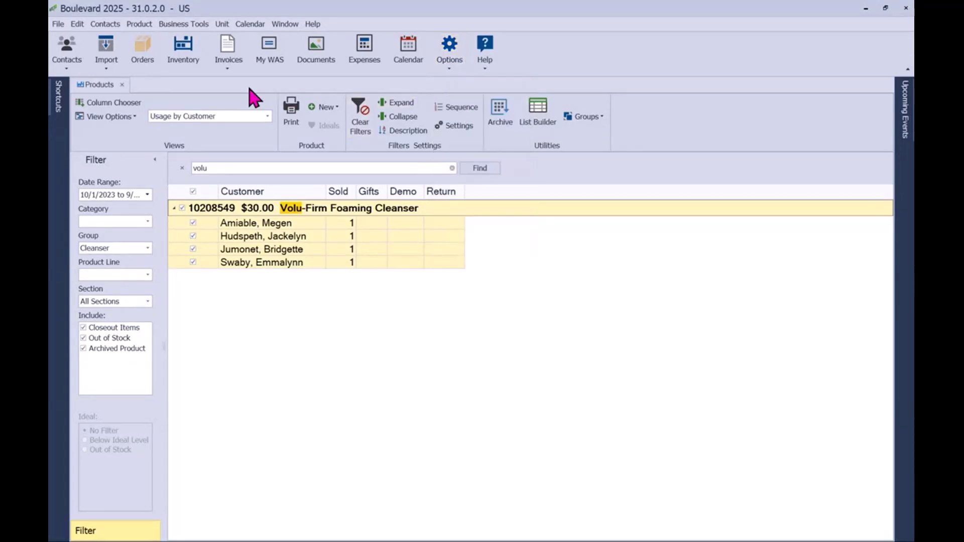
- Open the automatic inventory order import, view the delete and reset choices for imported orders, and move the dialog lower
{"action": "left_click", "coordinate": [109, 71]}
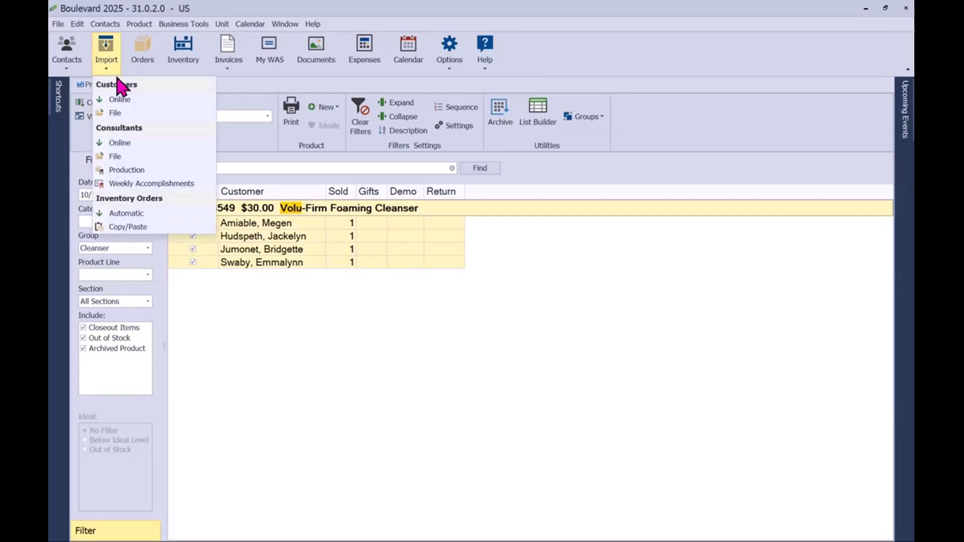
{"action": "left_click", "coordinate": [159, 213]}
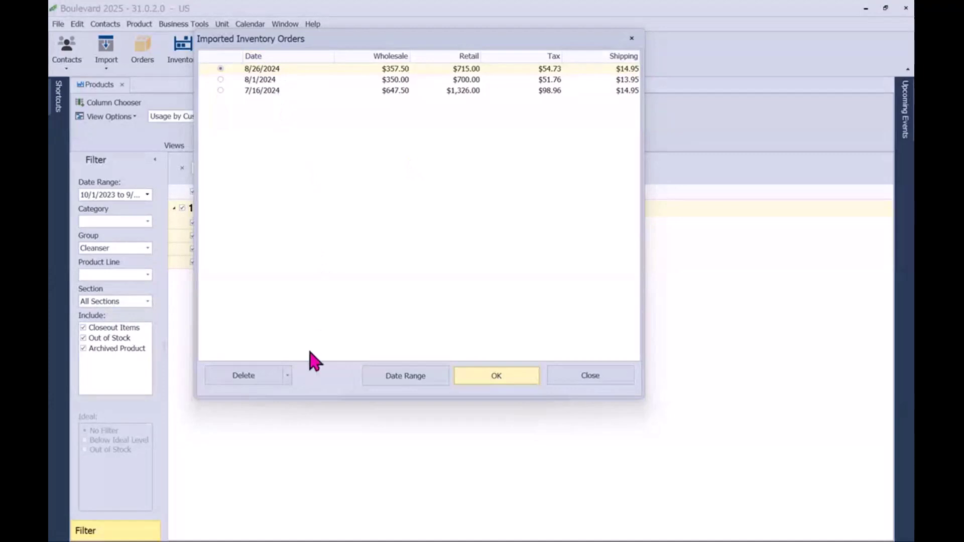
{"action": "left_click", "coordinate": [289, 379]}
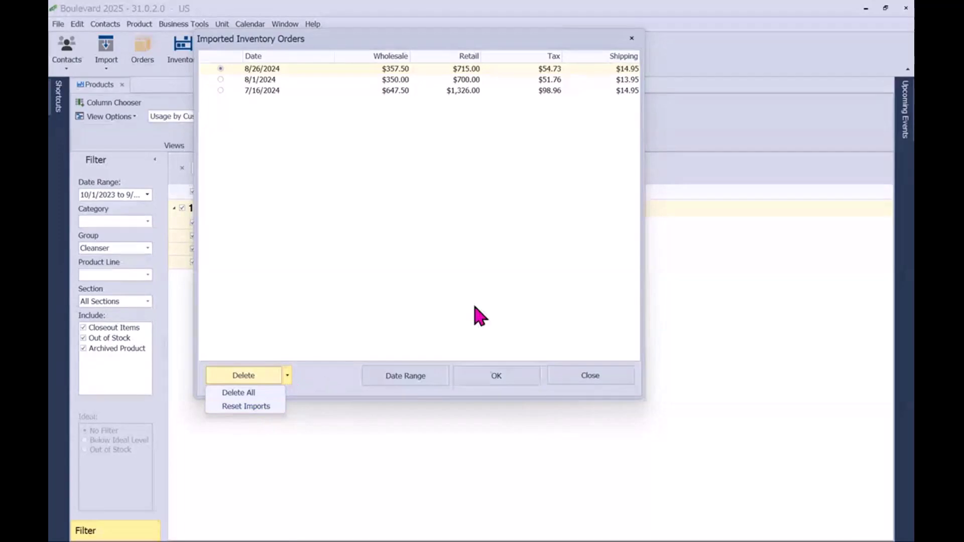
{"action": "left_click", "coordinate": [317, 377]}
{"action": "left_click_drag", "start_coordinate": [376, 48], "coordinate": [378, 100]}
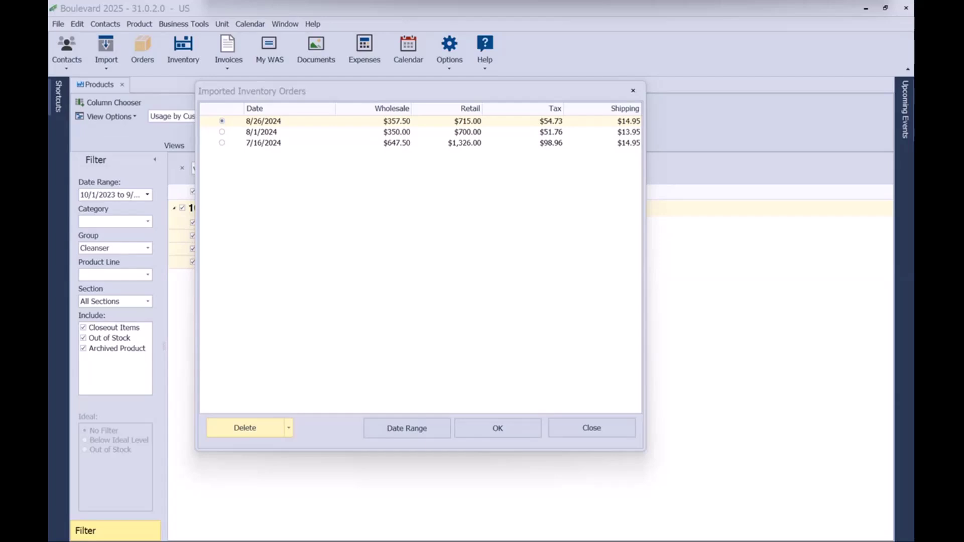
- Close the imported inventory orders and the product list, and open the customer list
{"action": "left_click", "coordinate": [610, 427]}
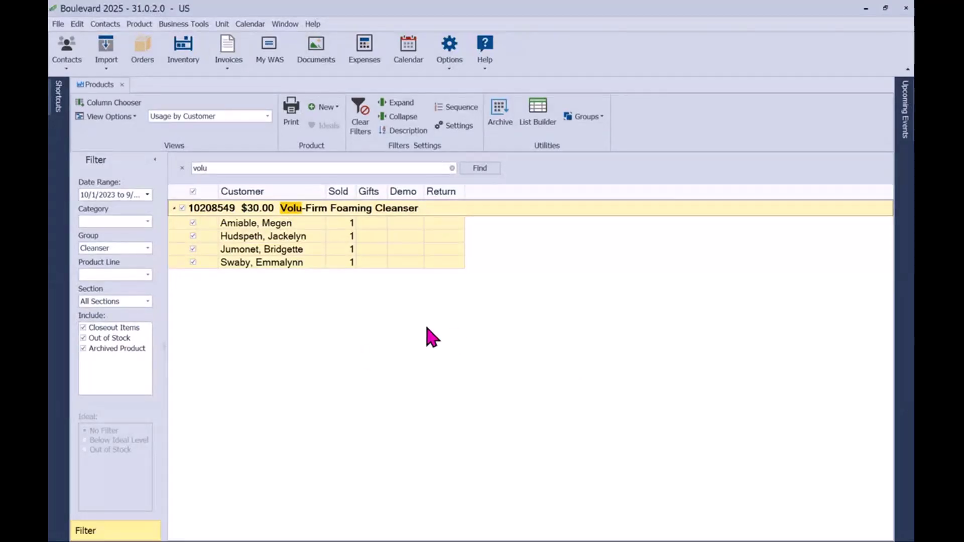
{"action": "left_click", "coordinate": [122, 86]}
{"action": "left_click", "coordinate": [67, 50]}
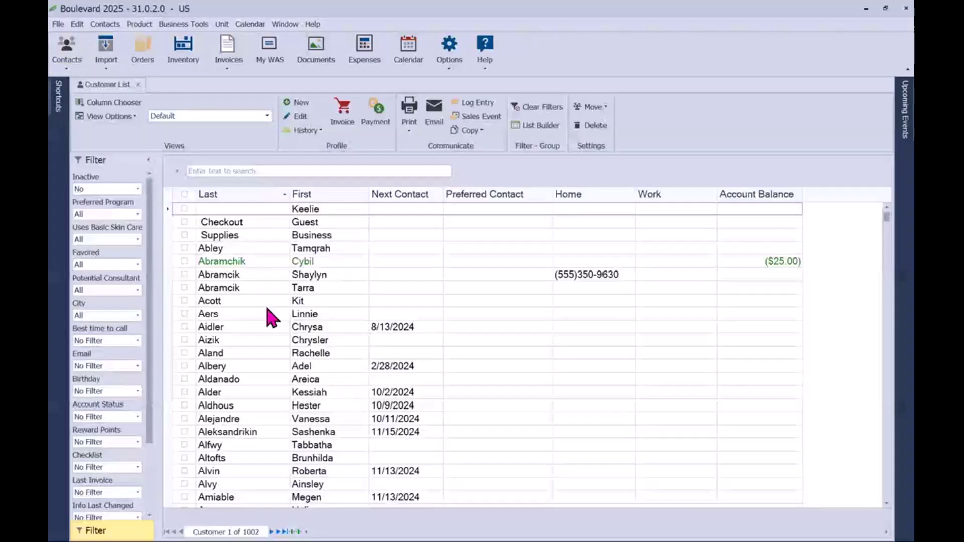
- Open the ninth customer's profile, view the customer's Manage ProPay Payments dialog, and close both
{"action": "left_click", "coordinate": [267, 310]}
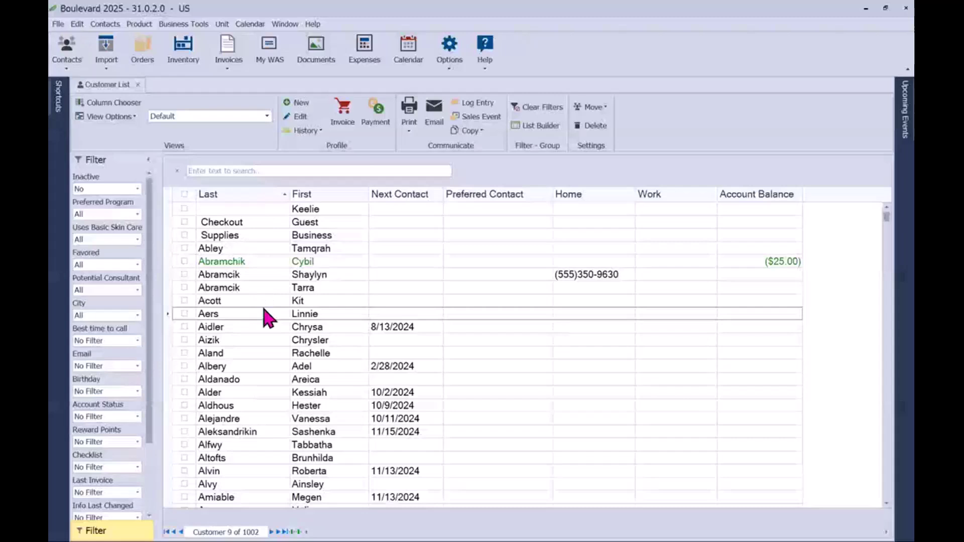
{"action": "double_click", "coordinate": [264, 313]}
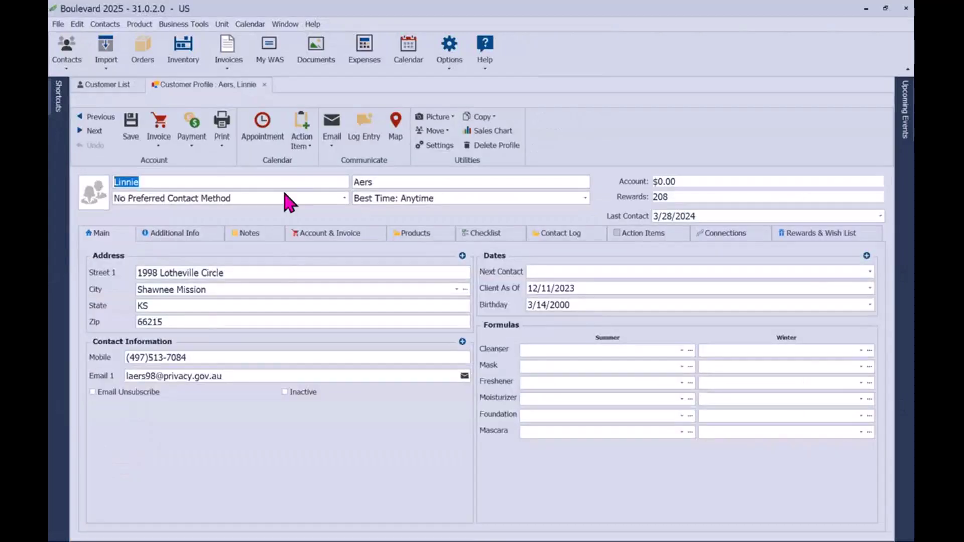
{"action": "left_click", "coordinate": [190, 148]}
{"action": "left_click", "coordinate": [244, 172]}
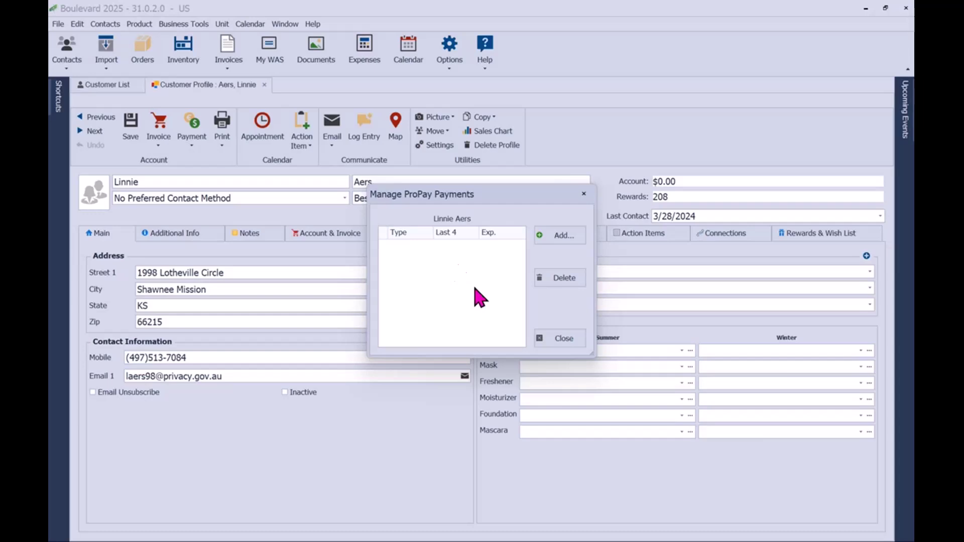
{"action": "left_click", "coordinate": [561, 339]}
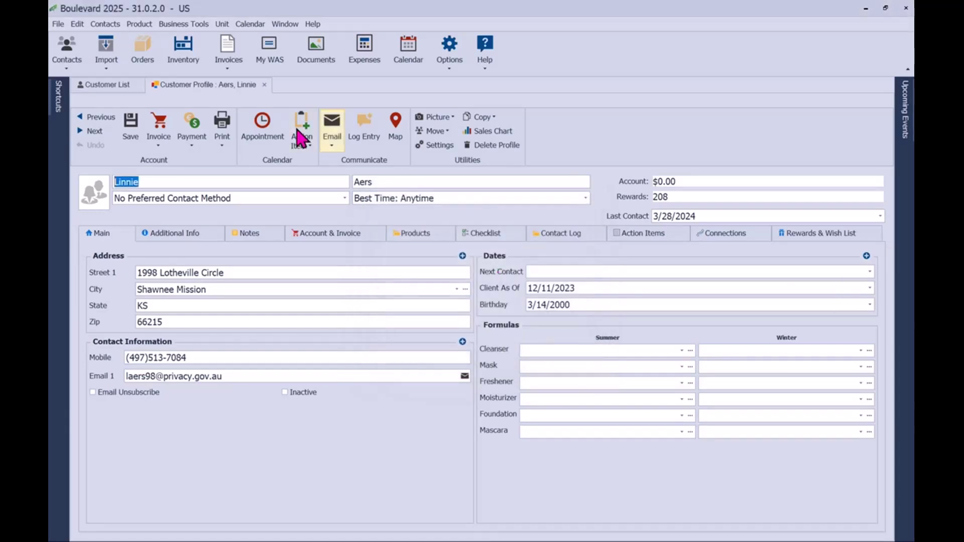
{"action": "left_click", "coordinate": [264, 84]}
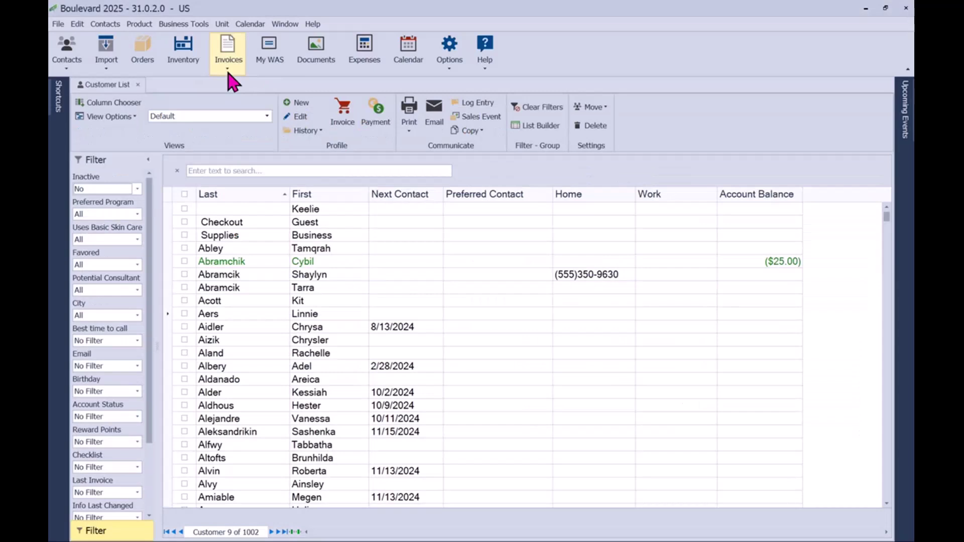
- View the Credit Receivables list for invoices and close it
{"action": "left_click", "coordinate": [227, 72]}
{"action": "left_click", "coordinate": [243, 95]}
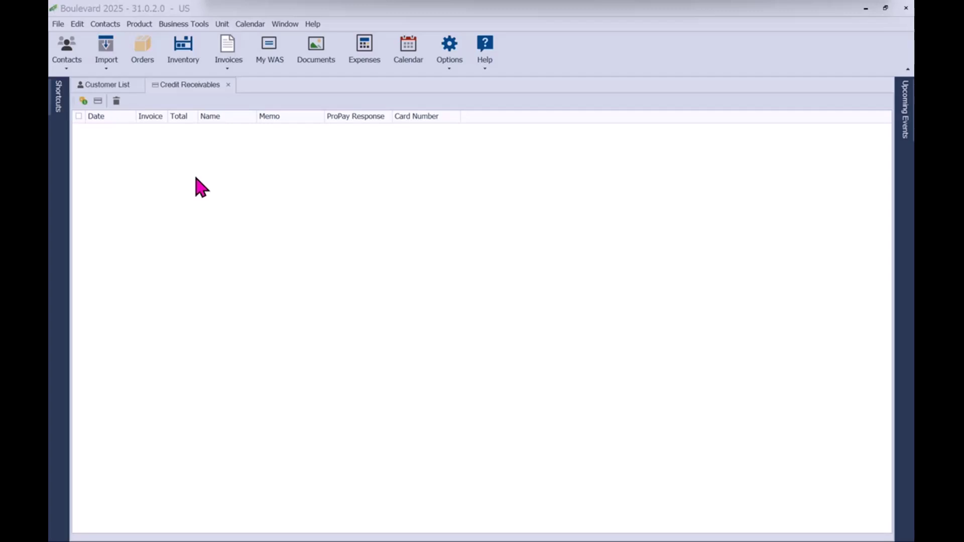
{"action": "left_click", "coordinate": [228, 85]}
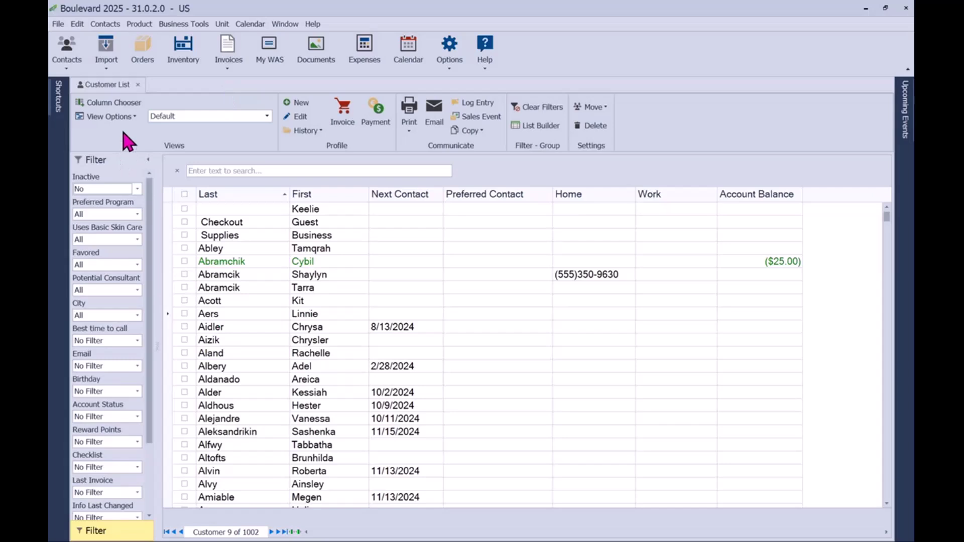
- Add the PC Program Date column to the customer list between Home and Work
{"action": "left_click", "coordinate": [129, 104]}
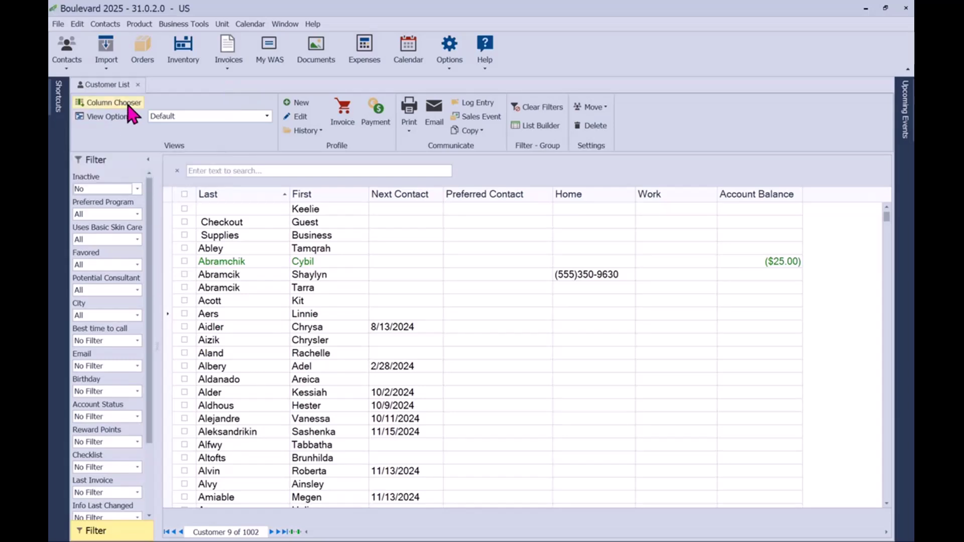
{"action": "left_click_drag", "start_coordinate": [800, 392], "coordinate": [788, 206]}
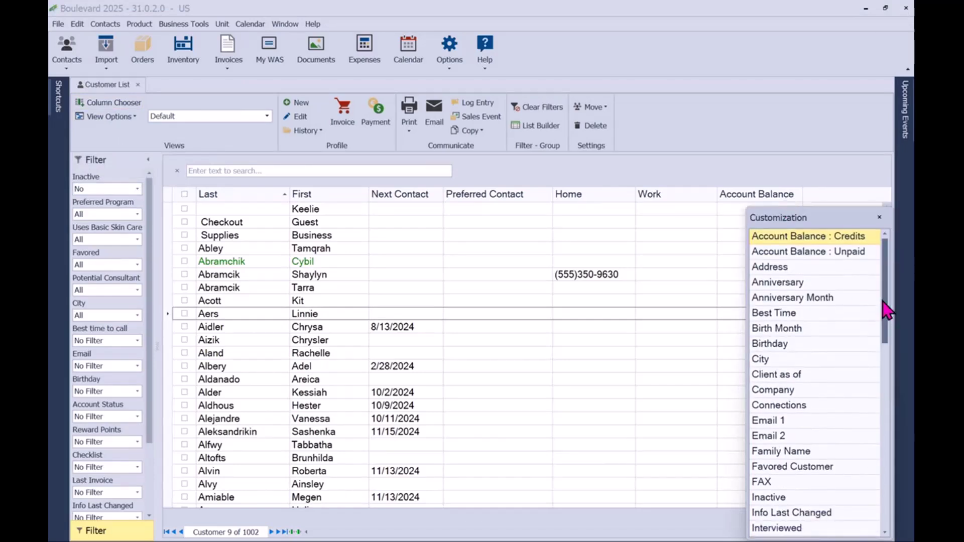
{"action": "left_click_drag", "start_coordinate": [882, 306], "coordinate": [897, 383]}
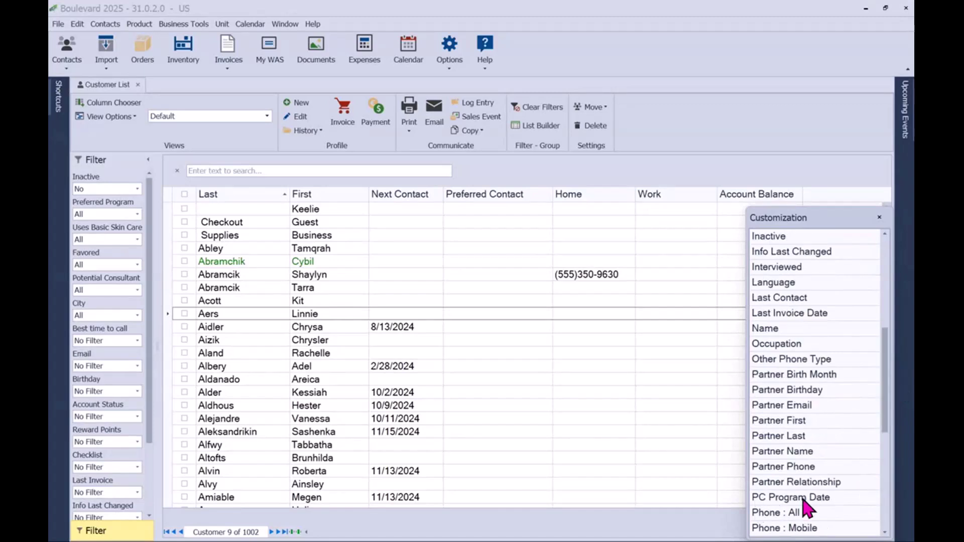
{"action": "left_click_drag", "start_coordinate": [809, 499], "coordinate": [659, 196]}
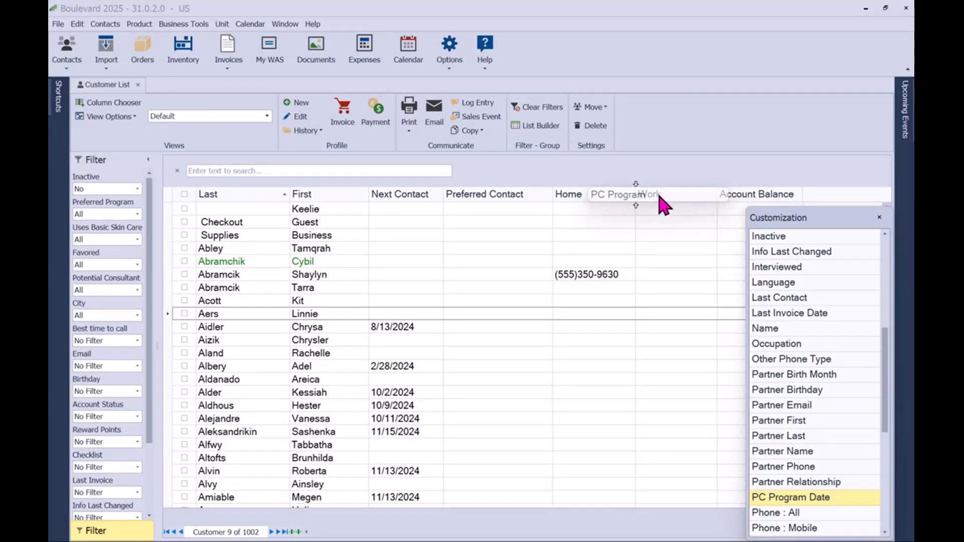
{"action": "left_click_drag", "start_coordinate": [659, 197], "coordinate": [657, 196]}
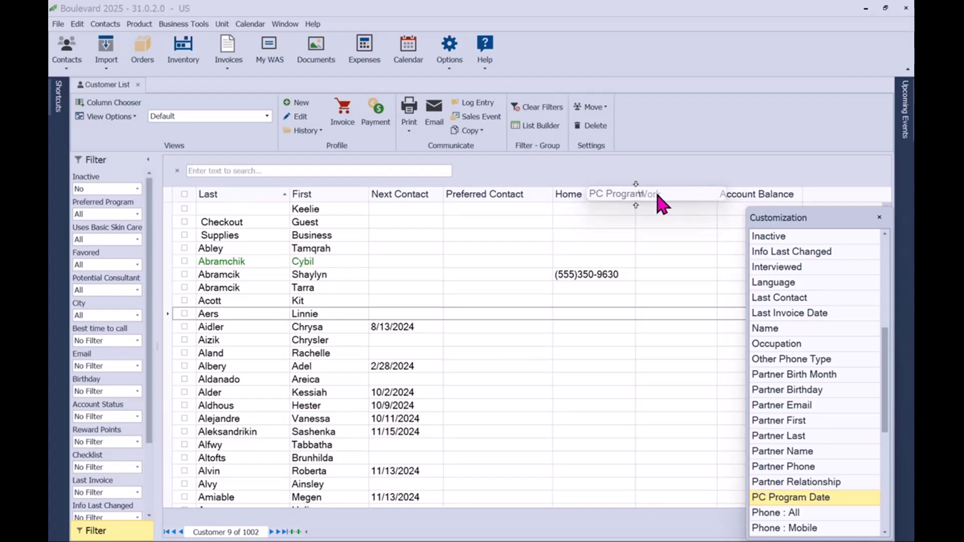
{"action": "left_click_drag", "start_coordinate": [658, 202], "coordinate": [658, 202]}
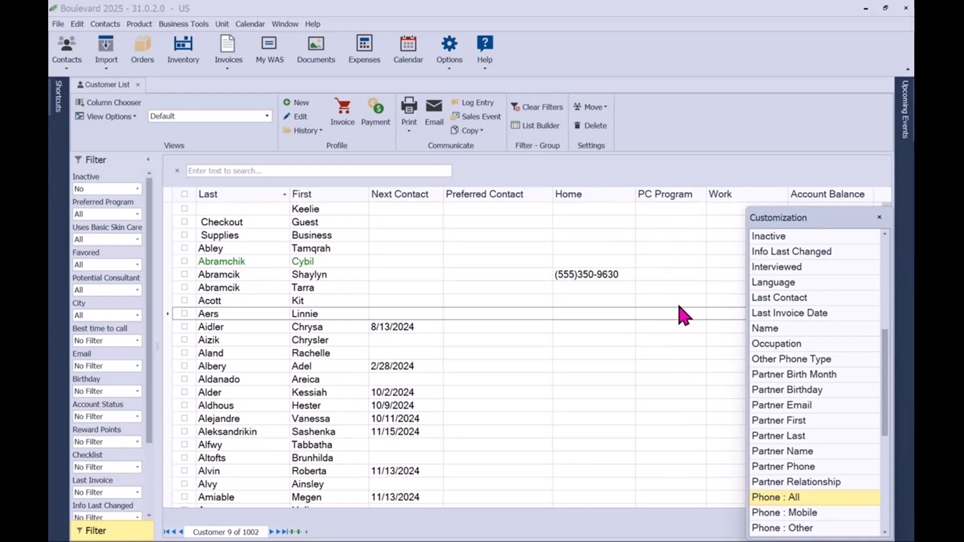
{"action": "left_click", "coordinate": [879, 218]}
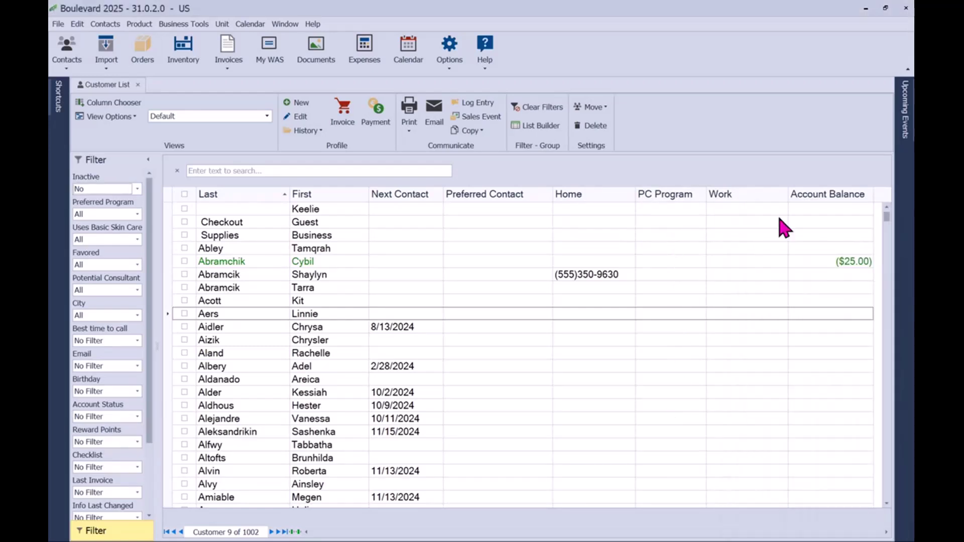
- View the customer list's Preferred Program filter choices and examine the widened Preferred Program customer dialog without saving
{"action": "left_click", "coordinate": [138, 214]}
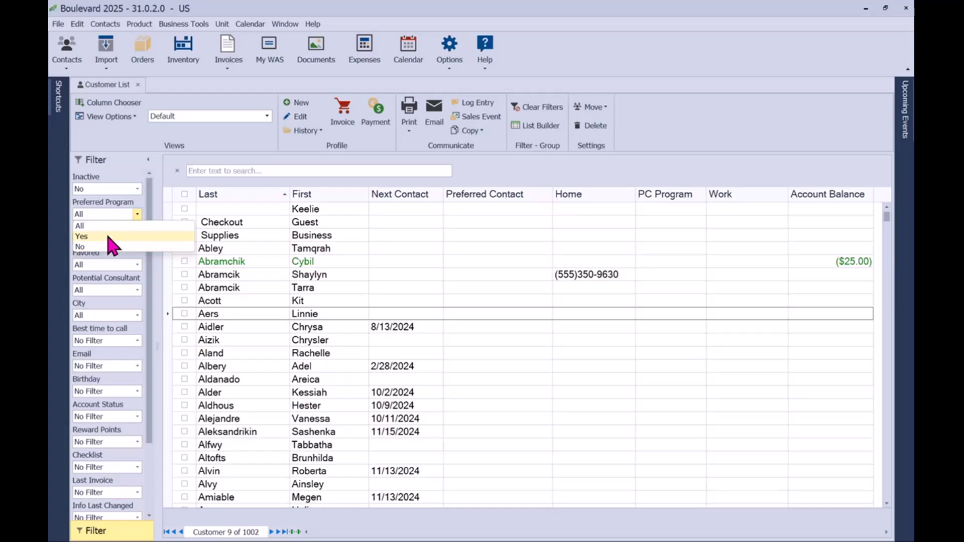
{"action": "left_click", "coordinate": [144, 157]}
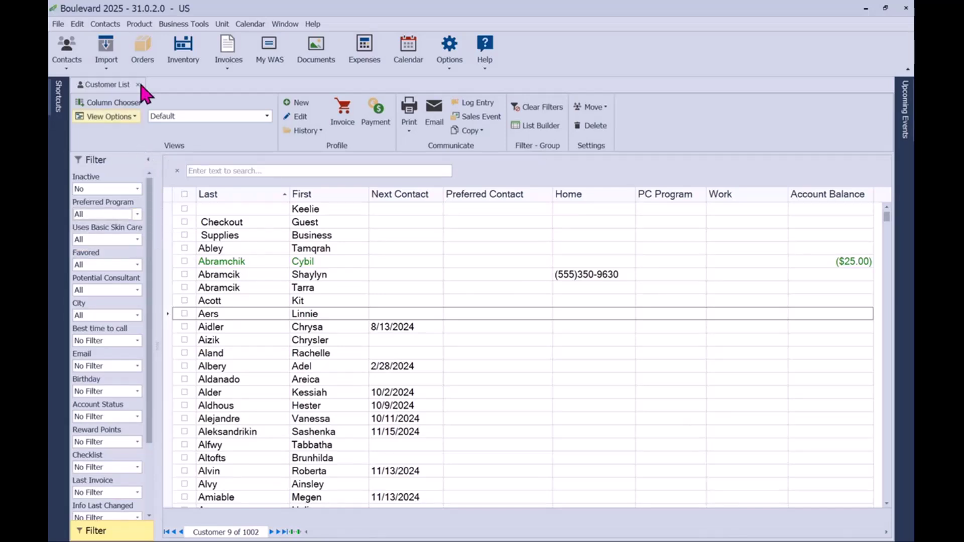
{"action": "left_click", "coordinate": [106, 25]}
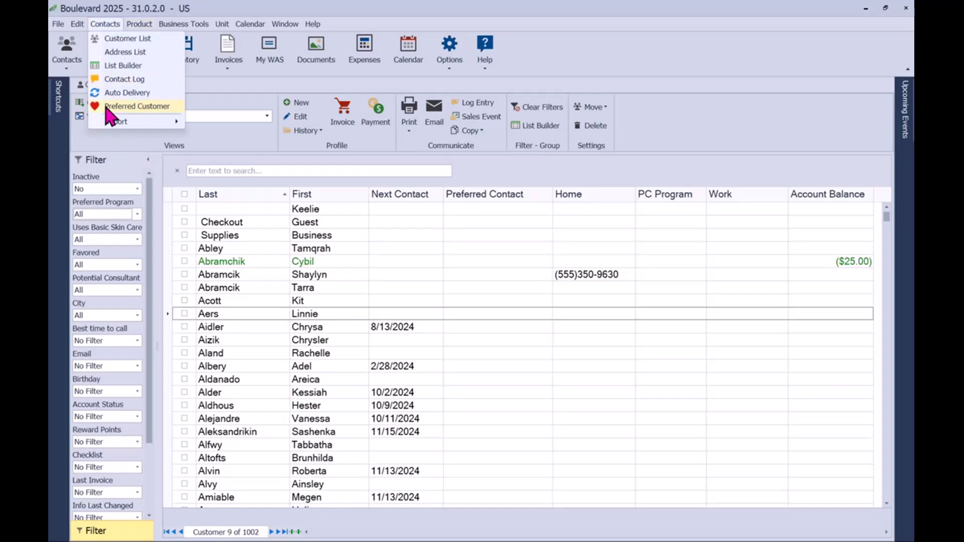
{"action": "left_click", "coordinate": [168, 118]}
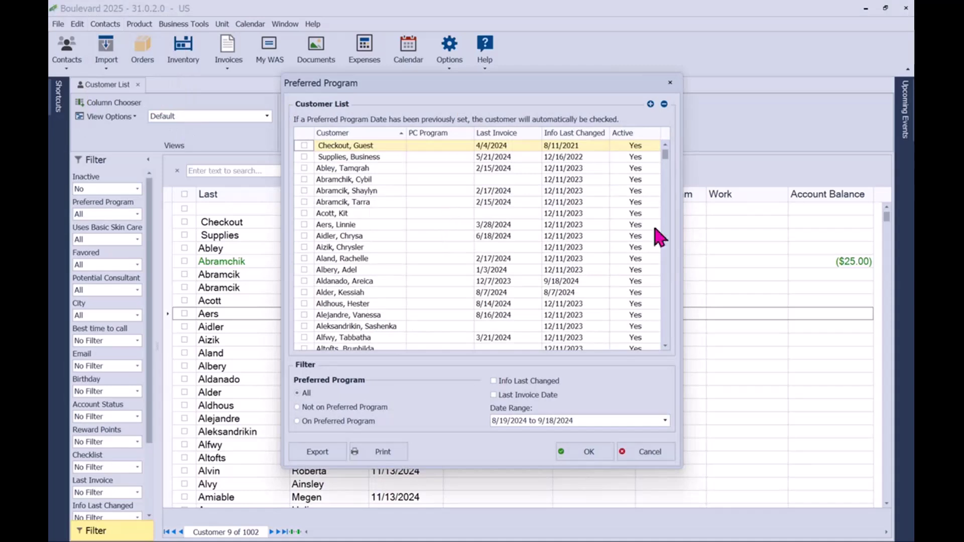
{"action": "left_click_drag", "start_coordinate": [683, 228], "coordinate": [800, 230]}
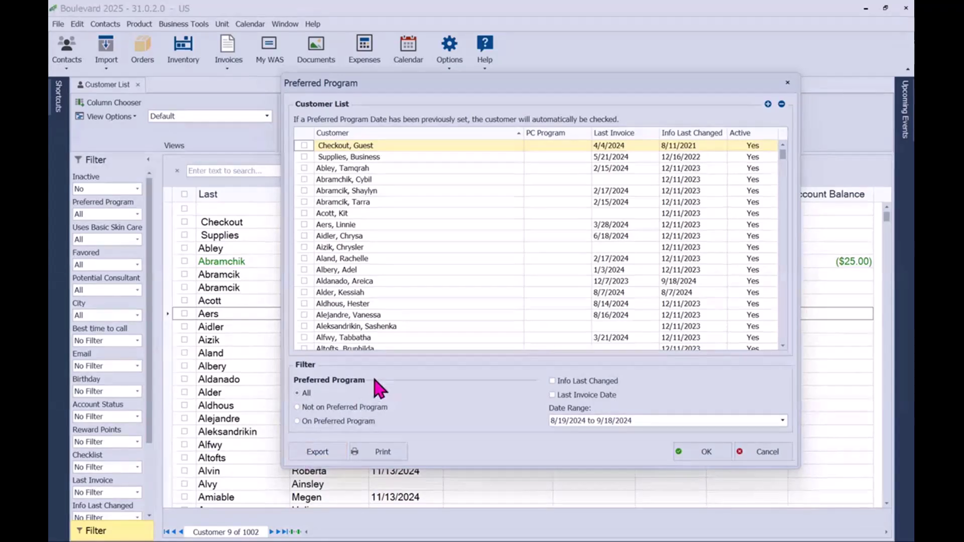
{"action": "left_click", "coordinate": [779, 451]}
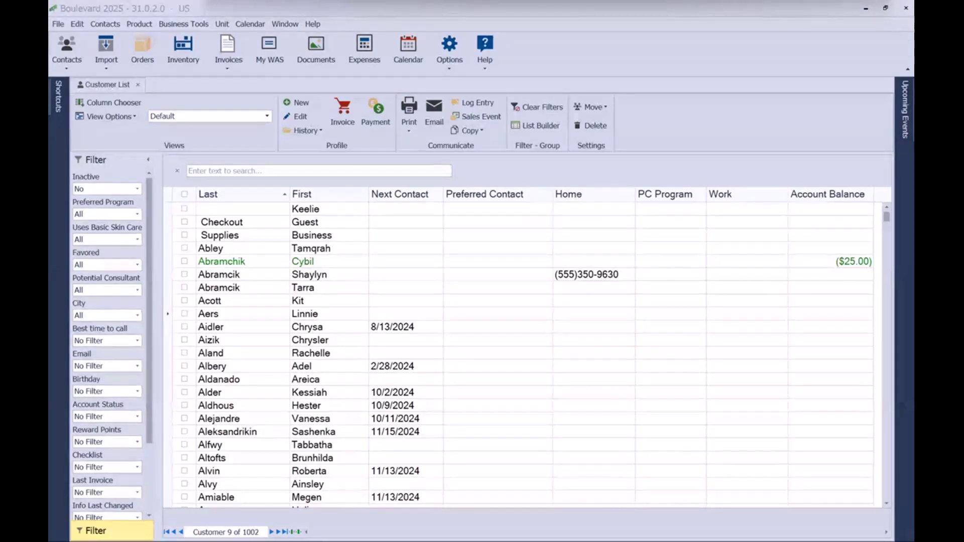
- View the Reward Preferences for earning and redeeming points, and leave without saving
{"action": "left_click", "coordinate": [450, 71]}
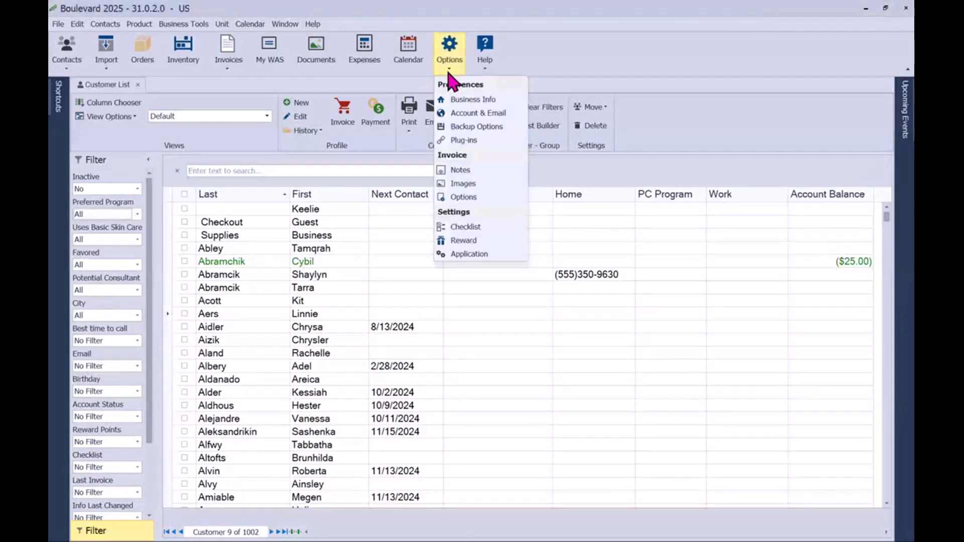
{"action": "left_click", "coordinate": [490, 243]}
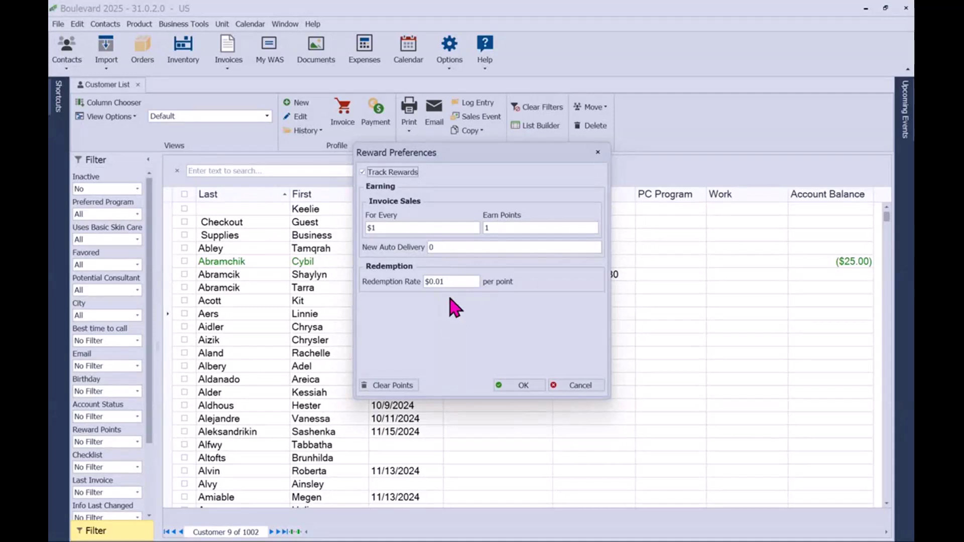
{"action": "left_click", "coordinate": [589, 386]}
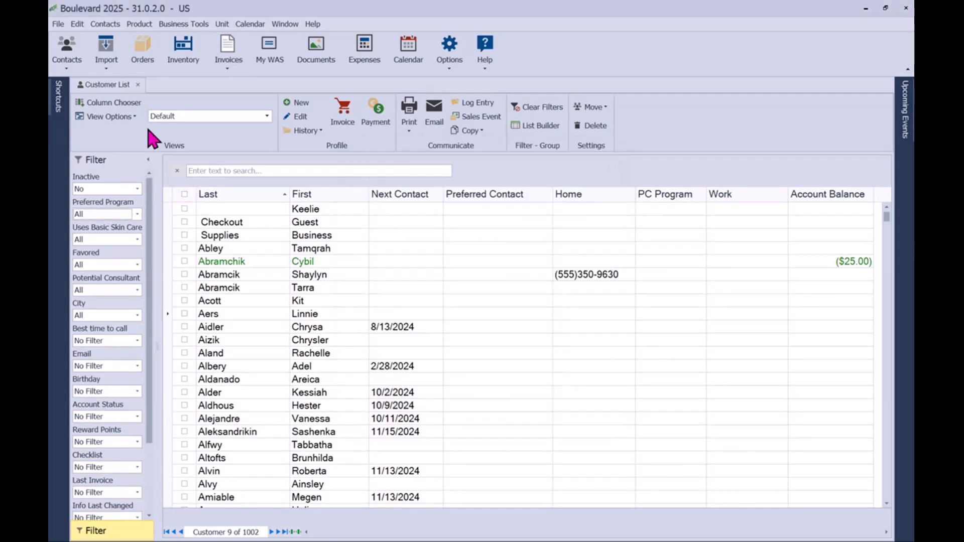
- Switch the customer list to the Top Sales Summary view
{"action": "left_click", "coordinate": [136, 107]}
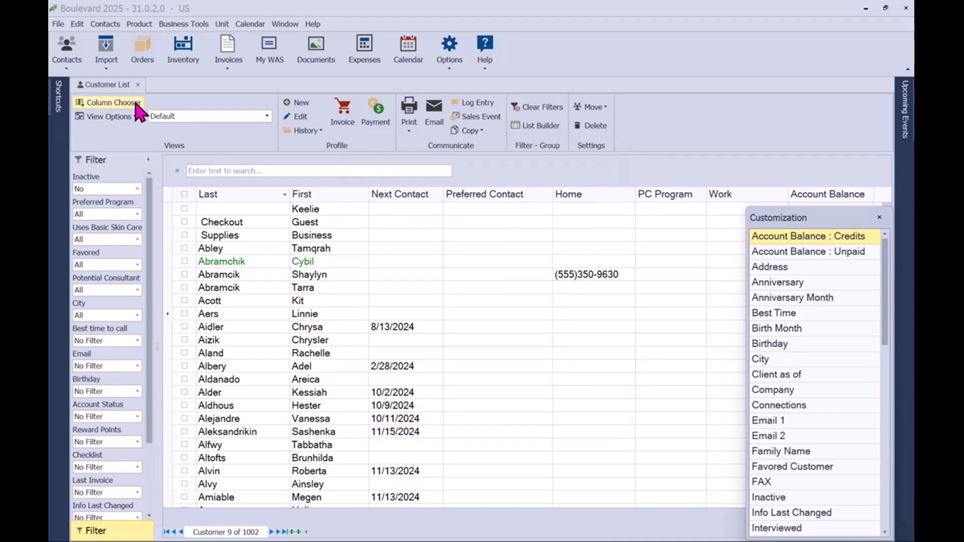
{"action": "left_click", "coordinate": [884, 217]}
{"action": "left_click", "coordinate": [267, 116]}
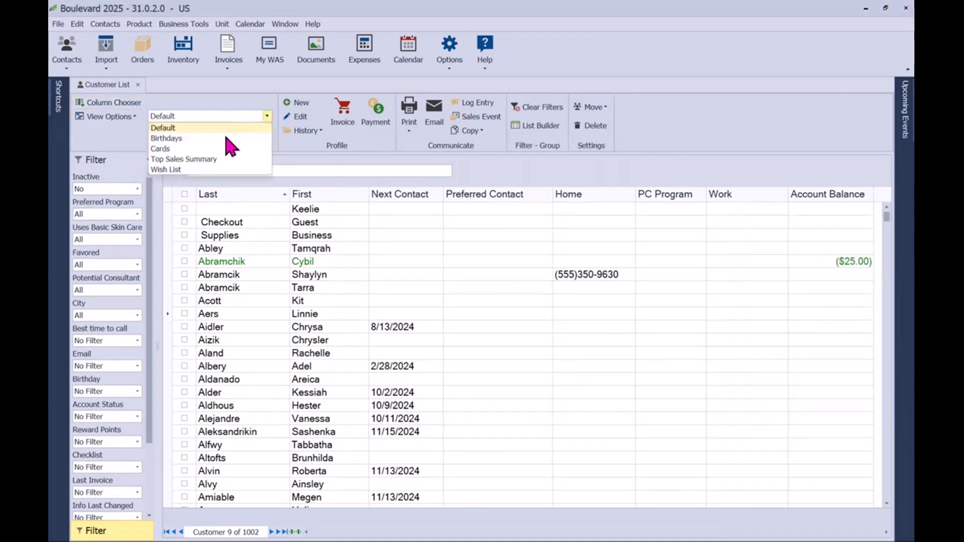
{"action": "left_click", "coordinate": [221, 161]}
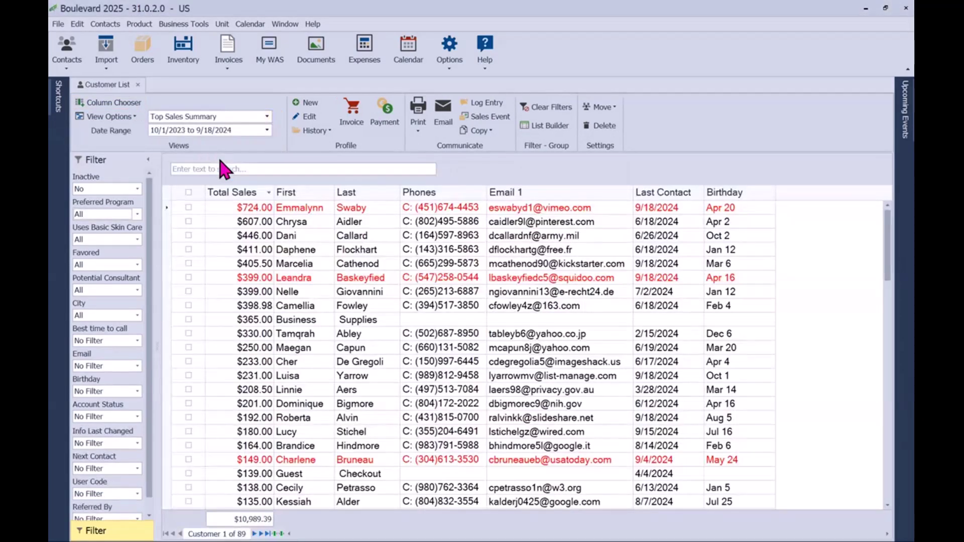
- Add the Reward Currency column to the Top Sales Summary view between Email 1 and Last Contact
{"action": "left_click", "coordinate": [129, 103]}
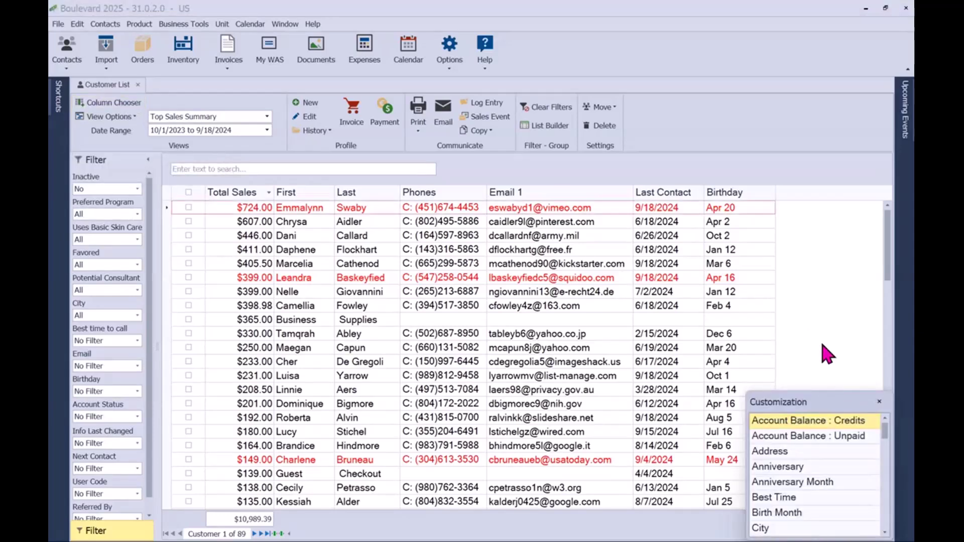
{"action": "left_click_drag", "start_coordinate": [826, 394], "coordinate": [796, 85]}
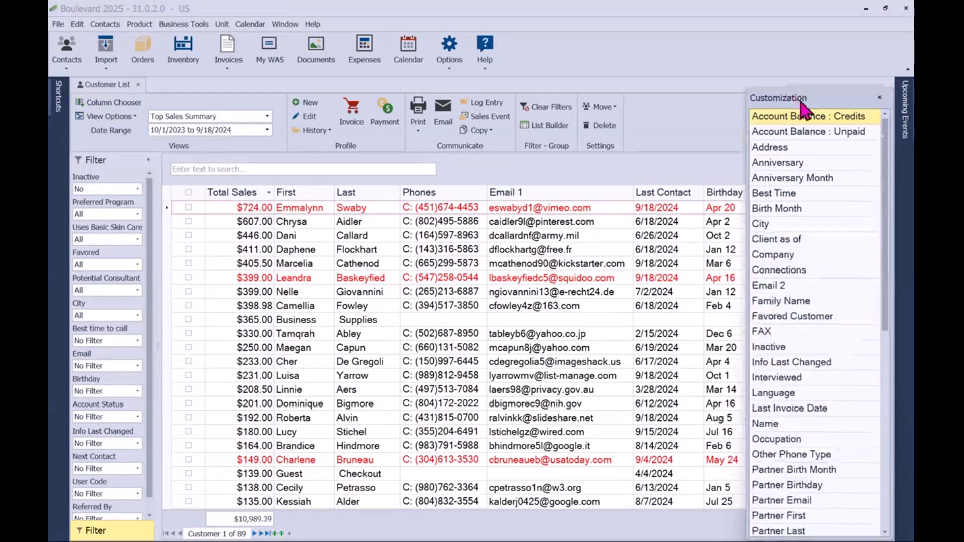
{"action": "left_click_drag", "start_coordinate": [884, 214], "coordinate": [893, 326]}
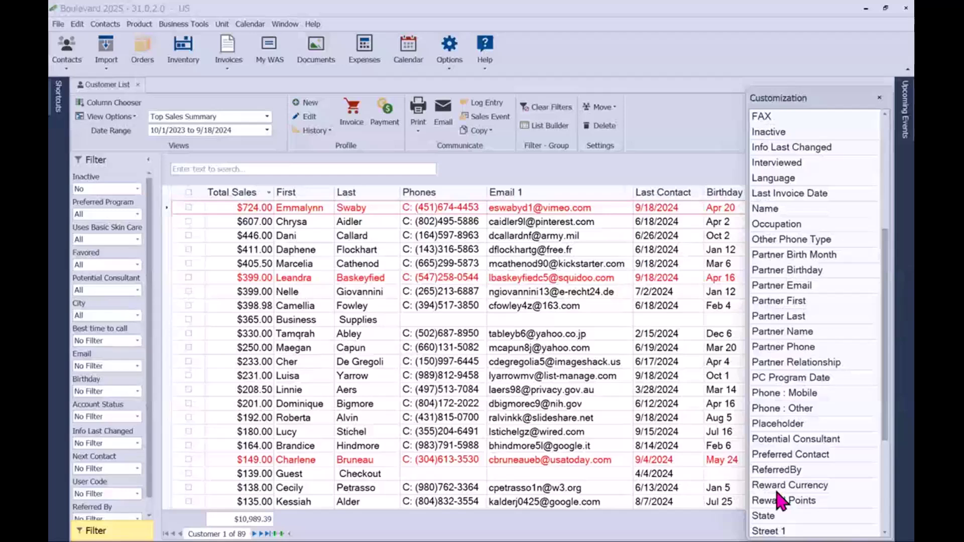
{"action": "left_click_drag", "start_coordinate": [778, 492], "coordinate": [655, 262]}
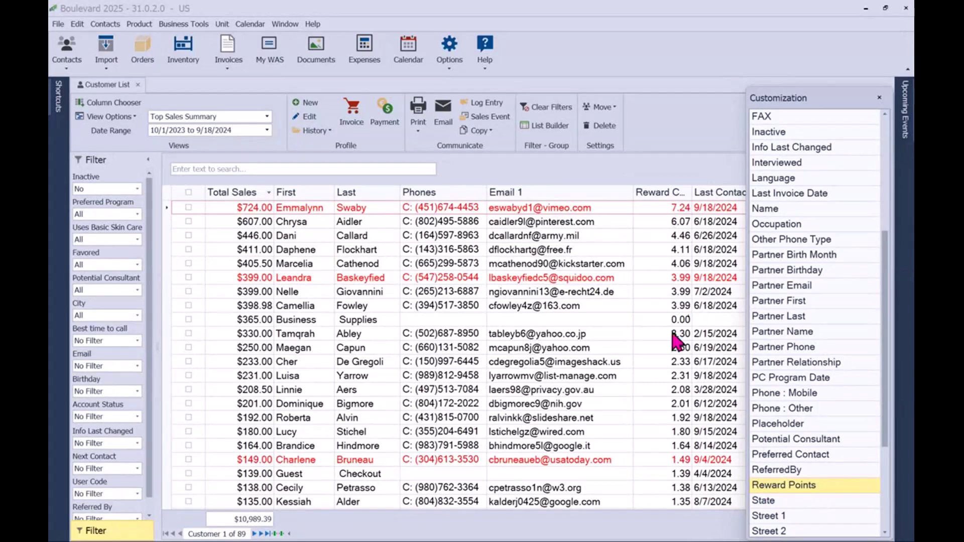
{"action": "left_click", "coordinate": [879, 98]}
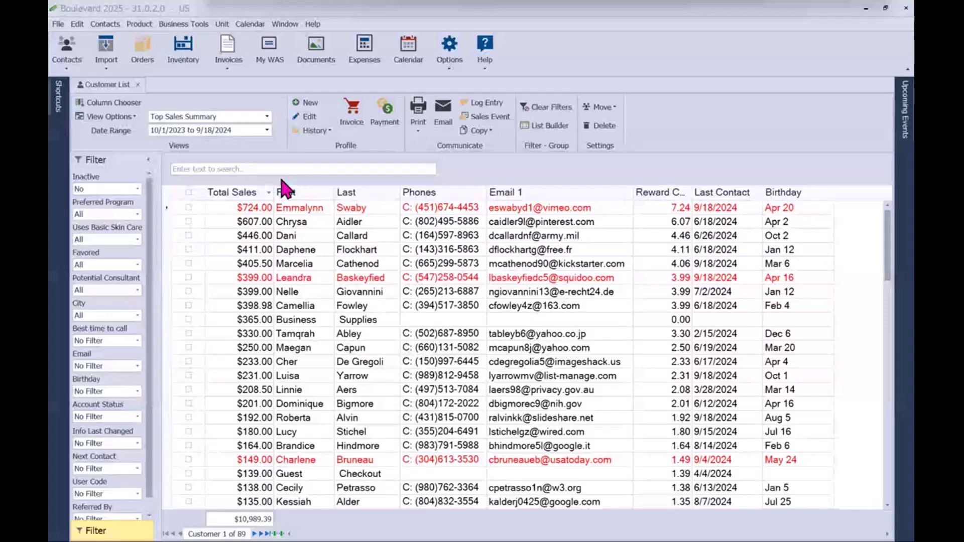
- Start a new invoice for the customer with $208.50 in total sales and add Warm Desert Liquid Eye Shadow to it
{"action": "left_click", "coordinate": [287, 391]}
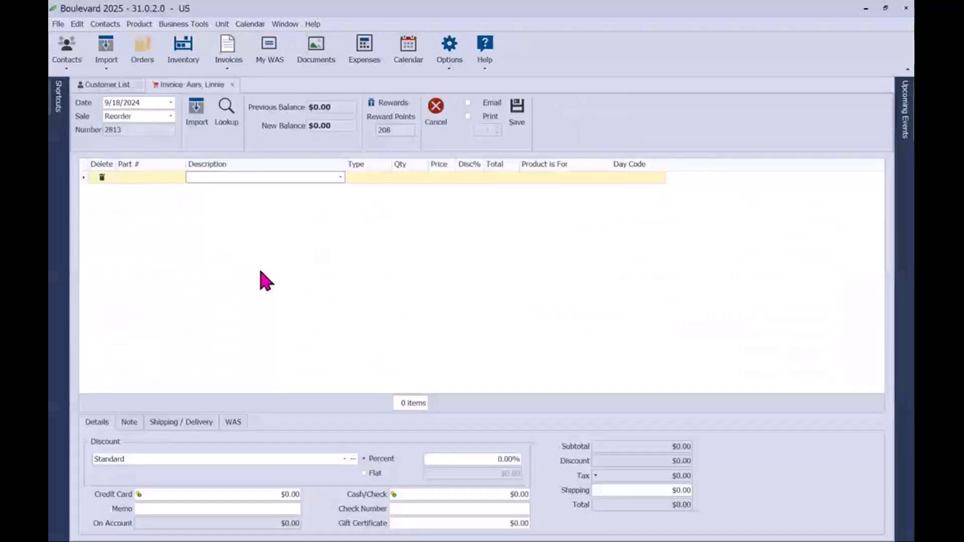
{"action": "left_click", "coordinate": [263, 177]}
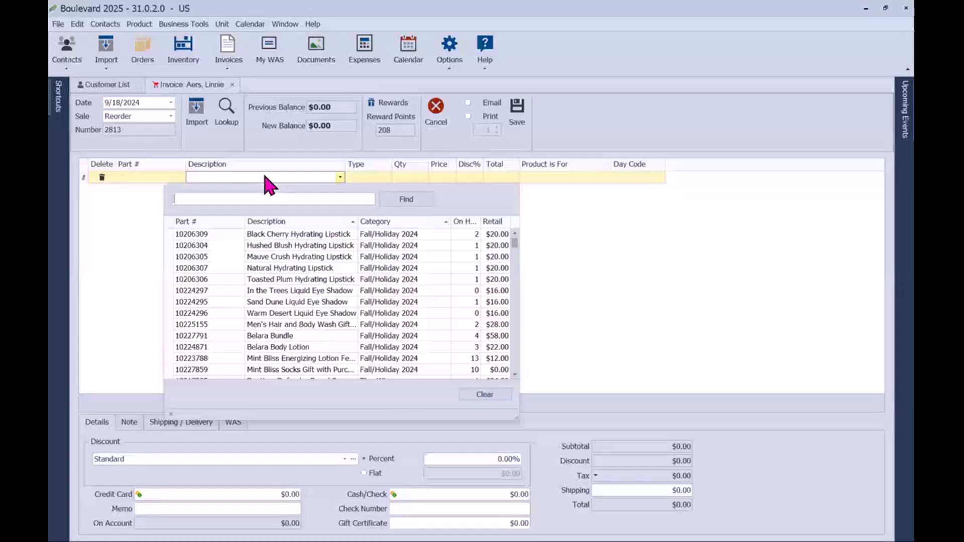
{"action": "left_click", "coordinate": [297, 310]}
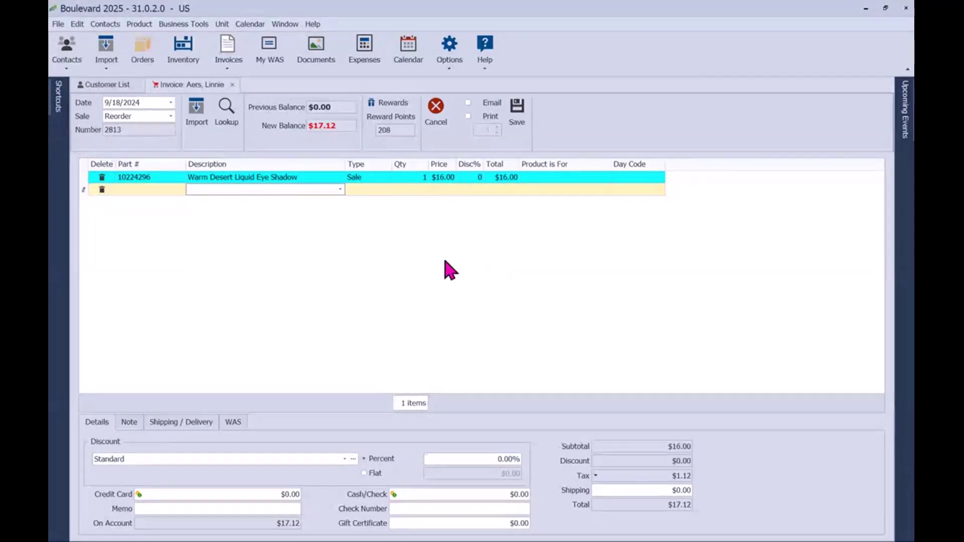
- Examine the invoice log menu options and the printer choices in Print Setup, and leave without printing
{"action": "left_click", "coordinate": [231, 67]}
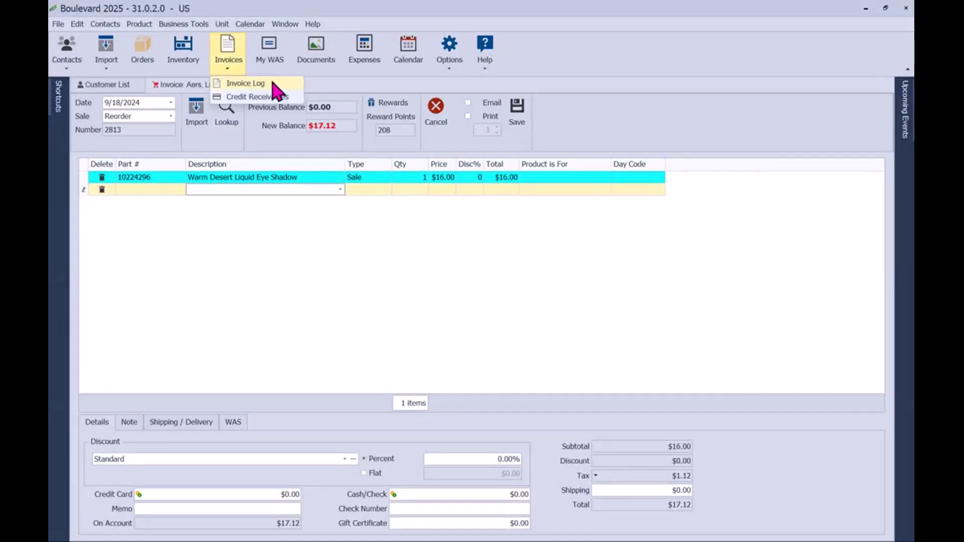
{"action": "left_click", "coordinate": [331, 91]}
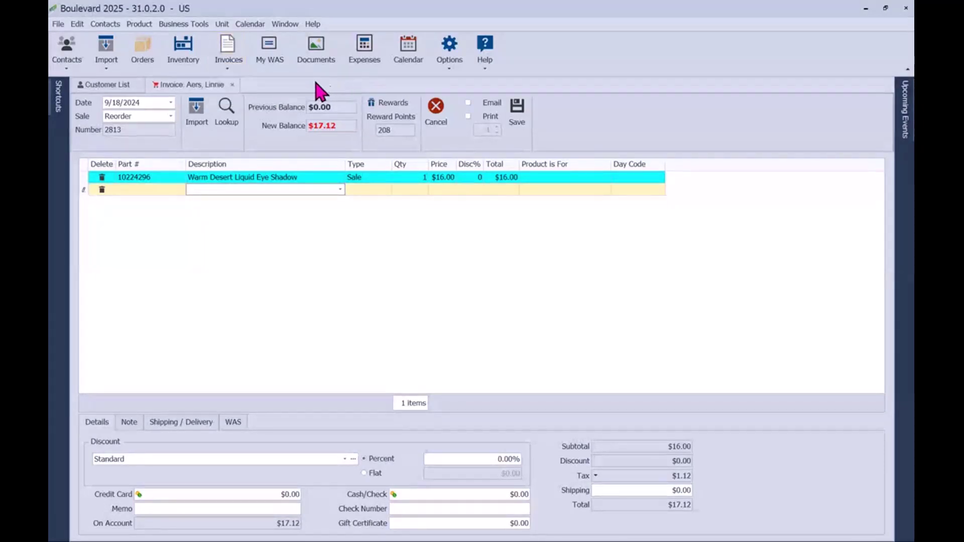
{"action": "left_click", "coordinate": [58, 24]}
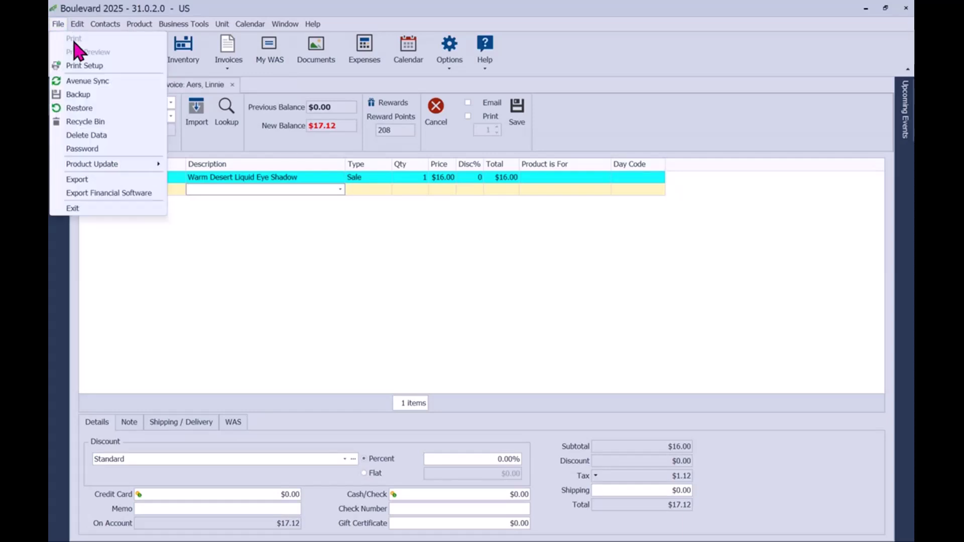
{"action": "left_click", "coordinate": [108, 70]}
{"action": "left_click", "coordinate": [154, 72]}
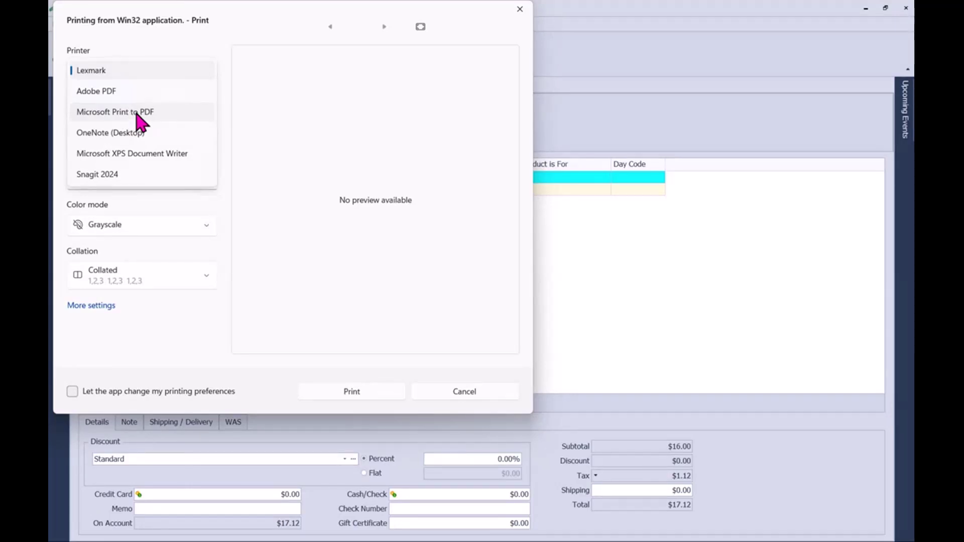
{"action": "left_click", "coordinate": [502, 396]}
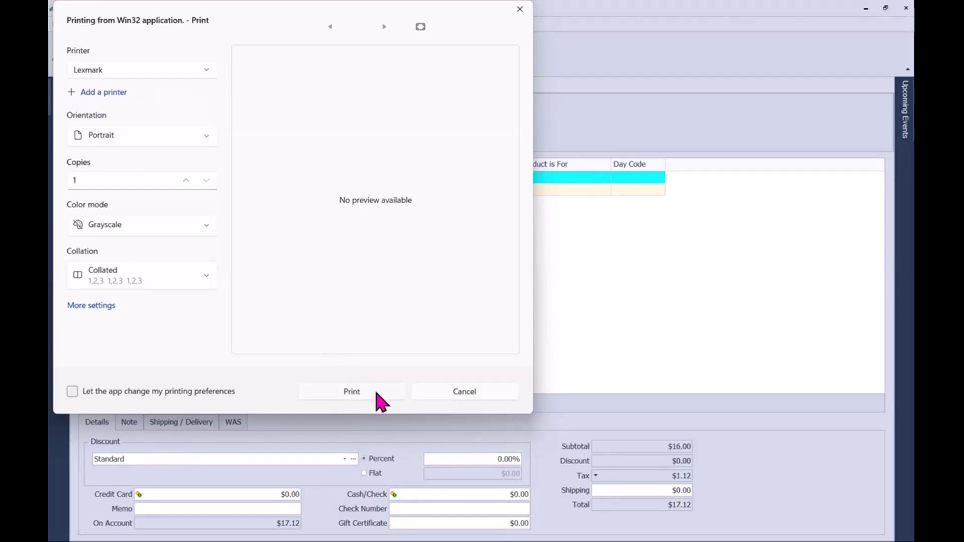
{"action": "left_click", "coordinate": [439, 394]}
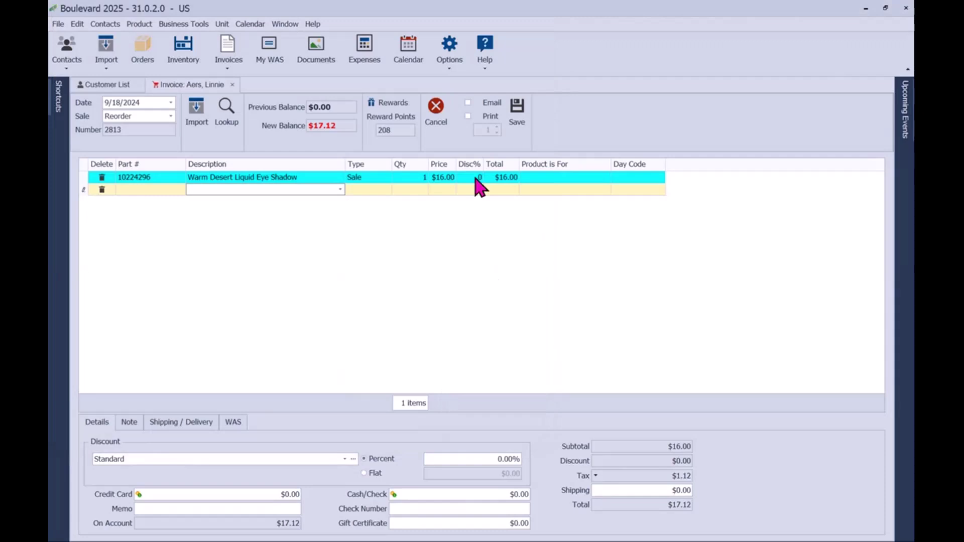
- Discard the open invoice without saving it
{"action": "left_click", "coordinate": [228, 71]}
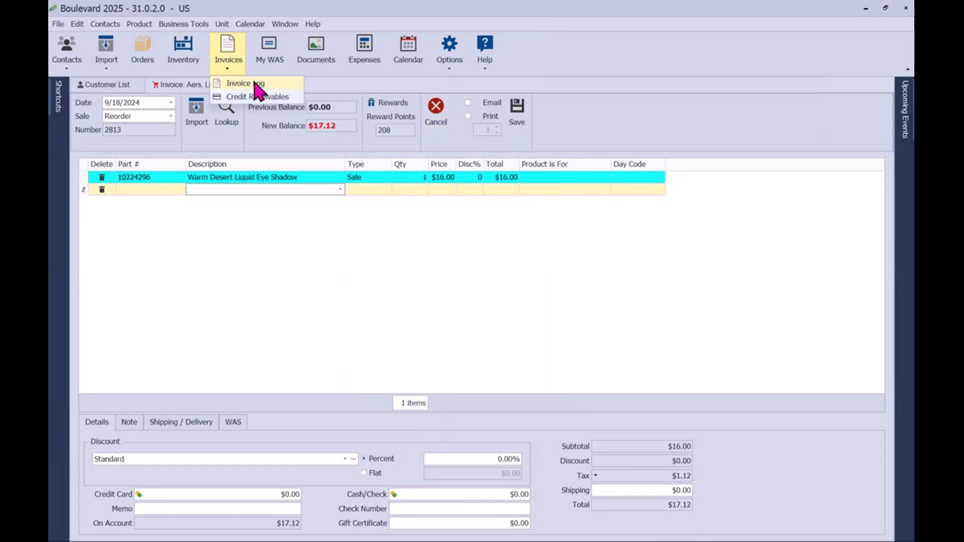
{"action": "left_click", "coordinate": [504, 286]}
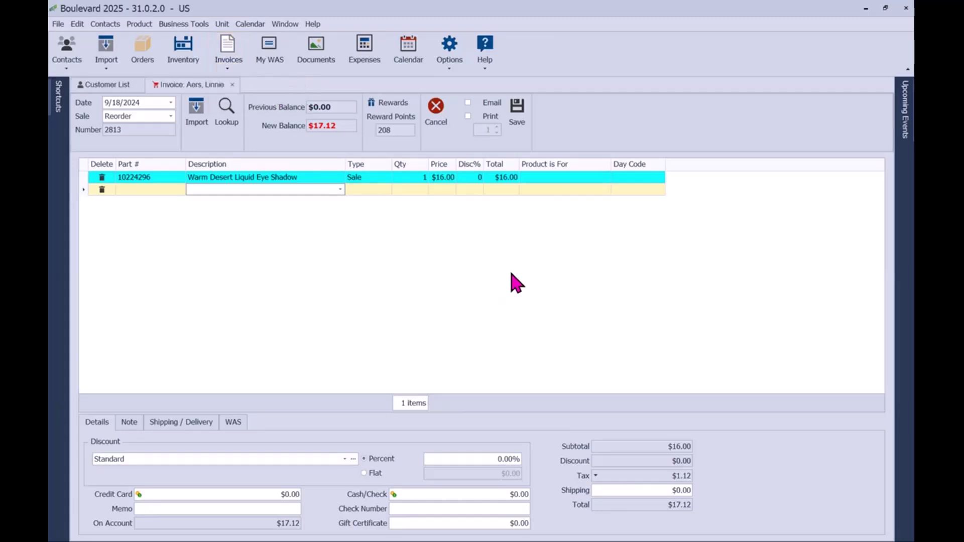
{"action": "left_click", "coordinate": [441, 110]}
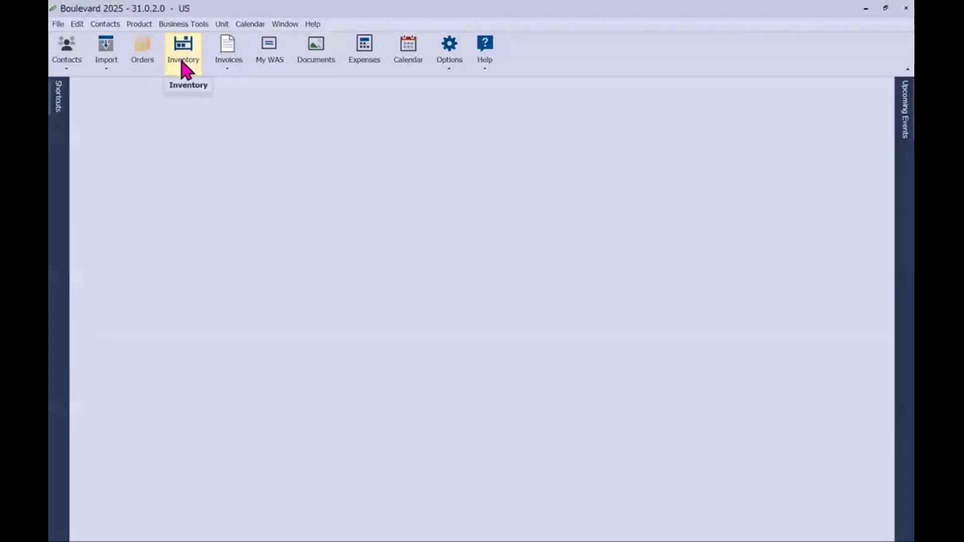
- Open the product inventory, collapse all categories and expand only Last Chance/Discontinued Items
{"action": "left_click", "coordinate": [180, 63]}
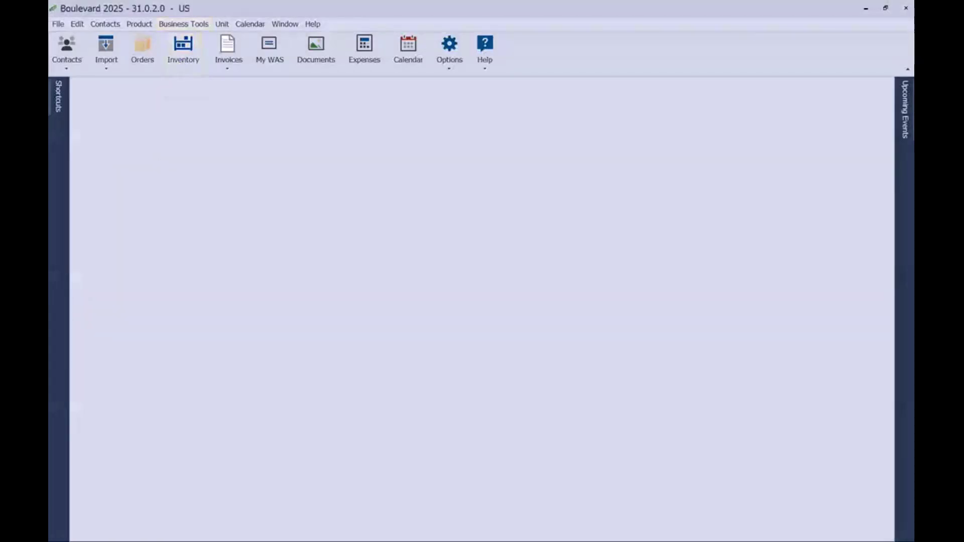
{"action": "left_click", "coordinate": [188, 56]}
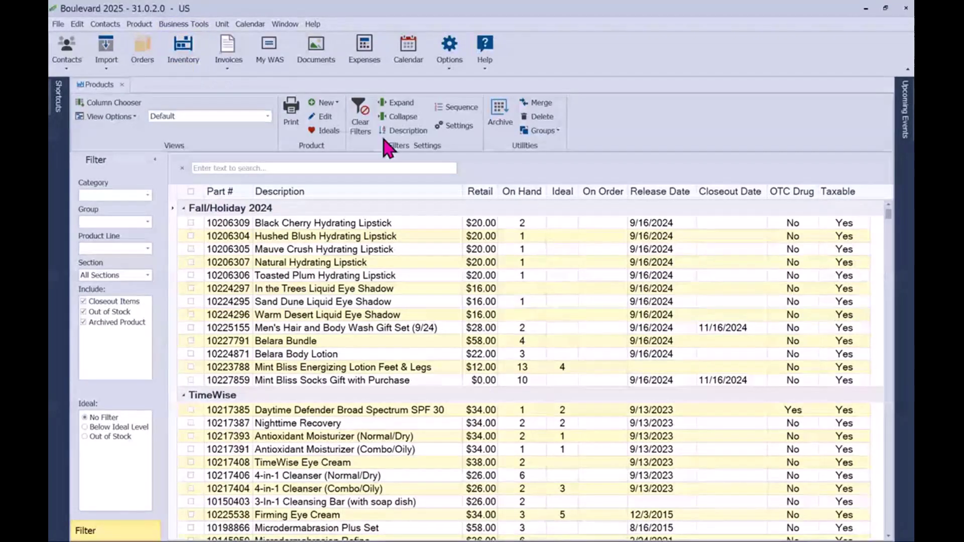
{"action": "left_click", "coordinate": [398, 116]}
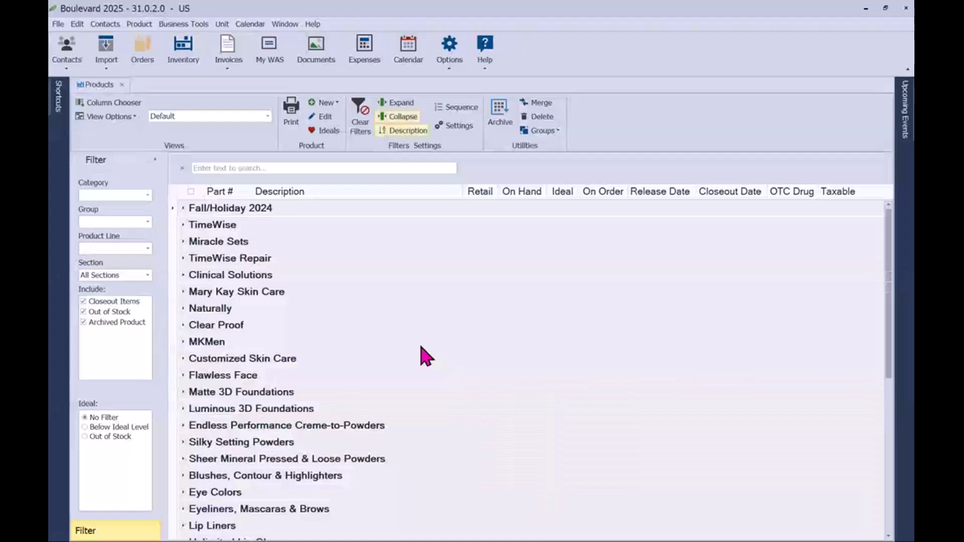
{"action": "scroll", "coordinate": [369, 357], "scroll_direction": "down", "scroll_amount": 3}
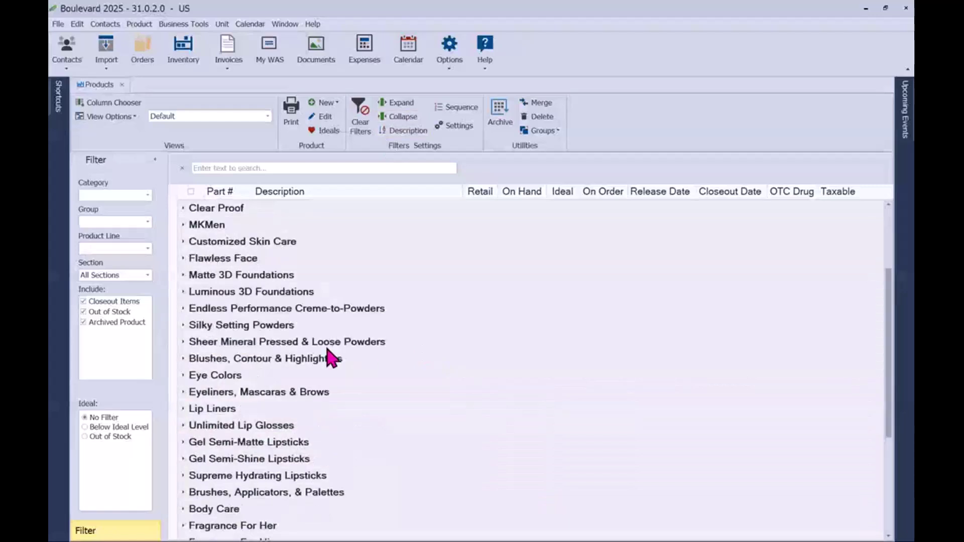
{"action": "scroll", "coordinate": [331, 357], "scroll_direction": "down", "scroll_amount": 3}
{"action": "left_click", "coordinate": [184, 442]}
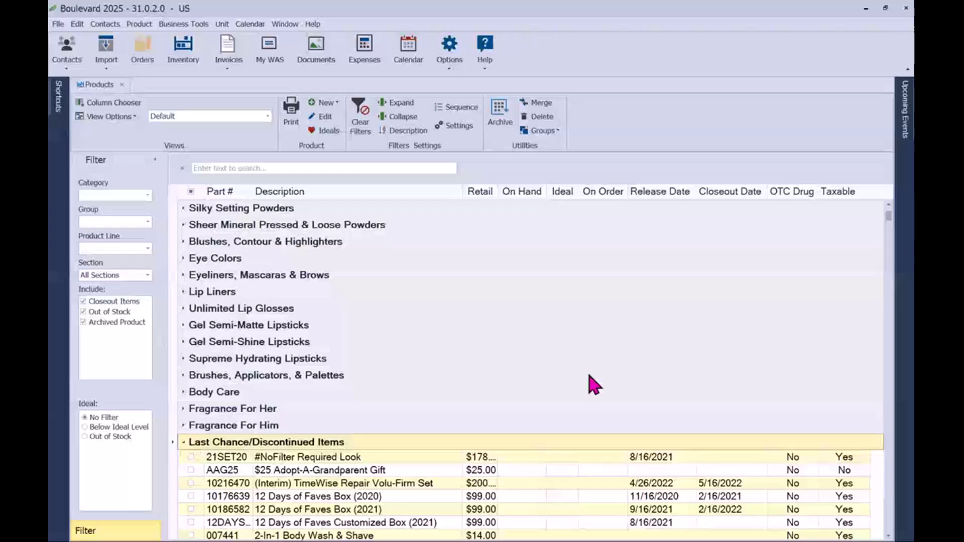
- Archive the discontinued products from 3-in-1 Cleanser (046100) through Affection Eau de Parfum Wand
{"action": "scroll", "coordinate": [593, 385], "scroll_direction": "down", "scroll_amount": 9}
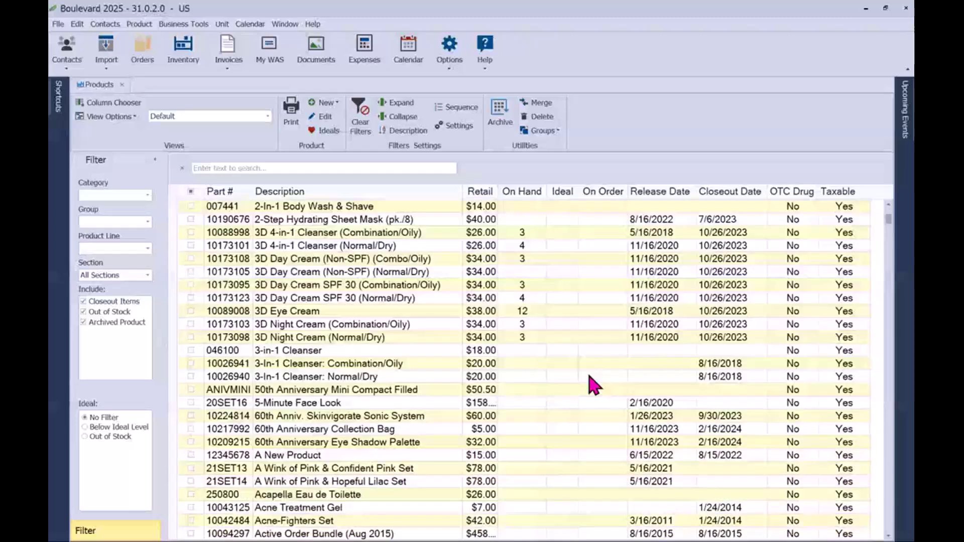
{"action": "left_click", "coordinate": [299, 351]}
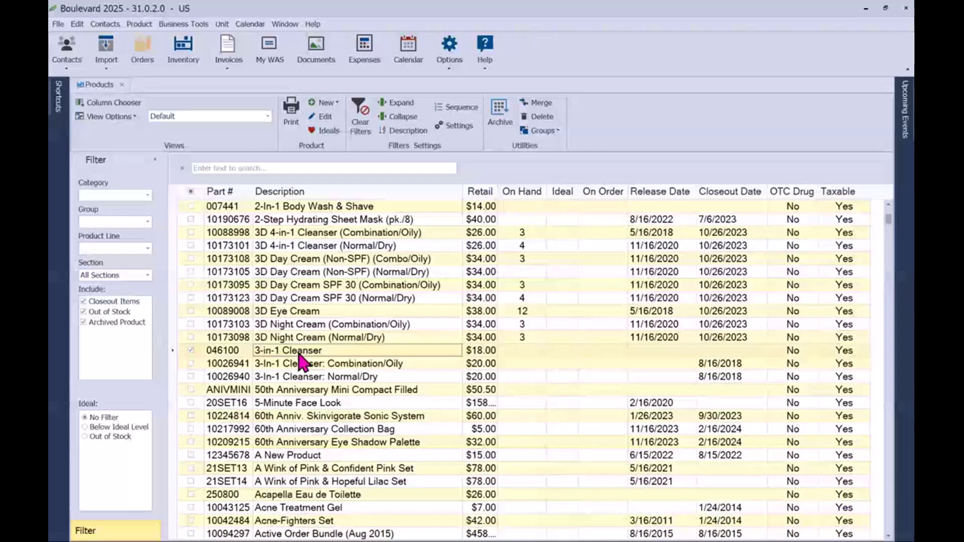
{"action": "scroll", "coordinate": [341, 477], "scroll_direction": "down", "scroll_amount": 5}
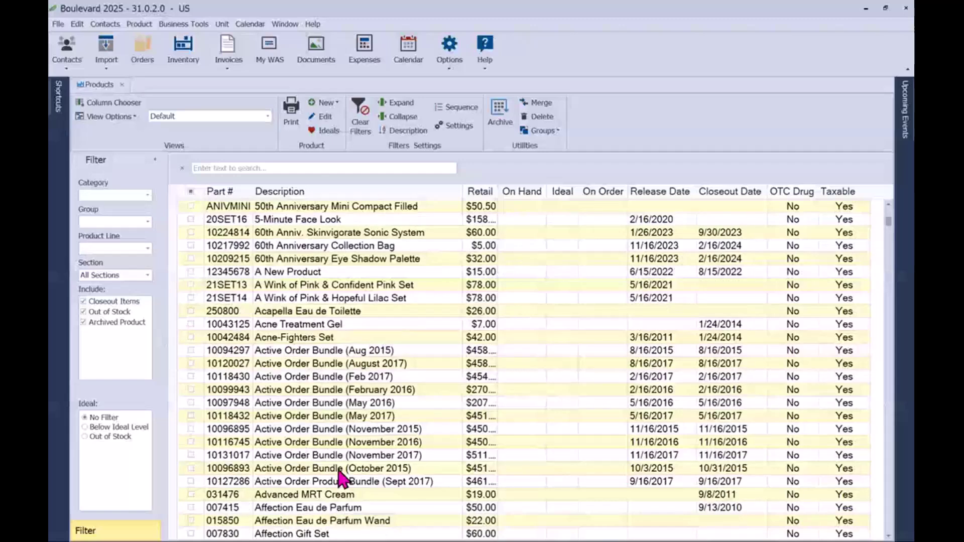
{"action": "left_click", "coordinate": [341, 521], "text": "shift"}
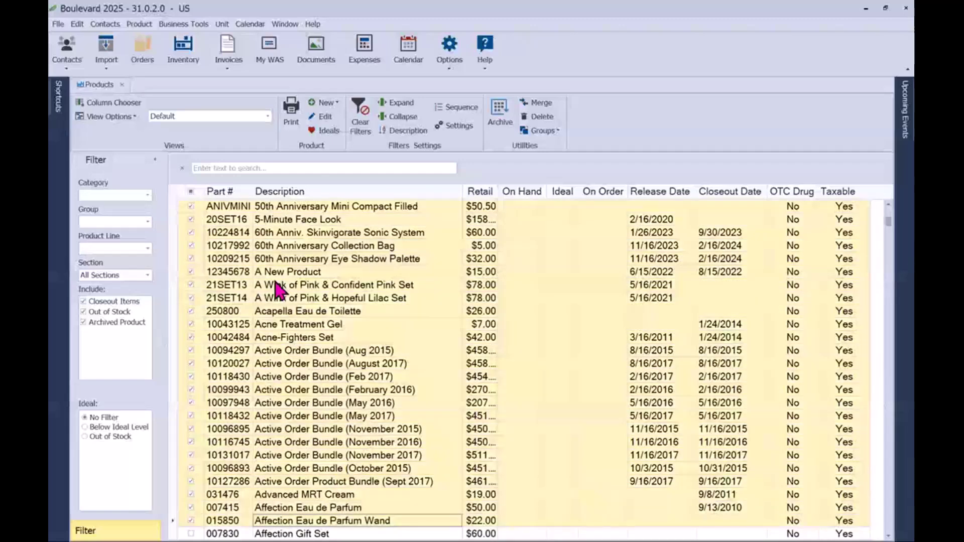
{"action": "right_click", "coordinate": [311, 292]}
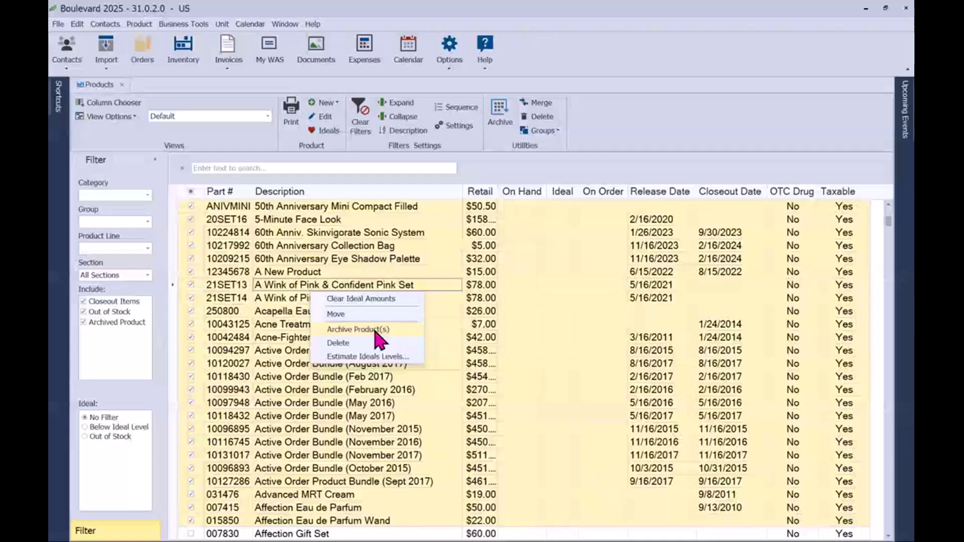
{"action": "left_click", "coordinate": [375, 329]}
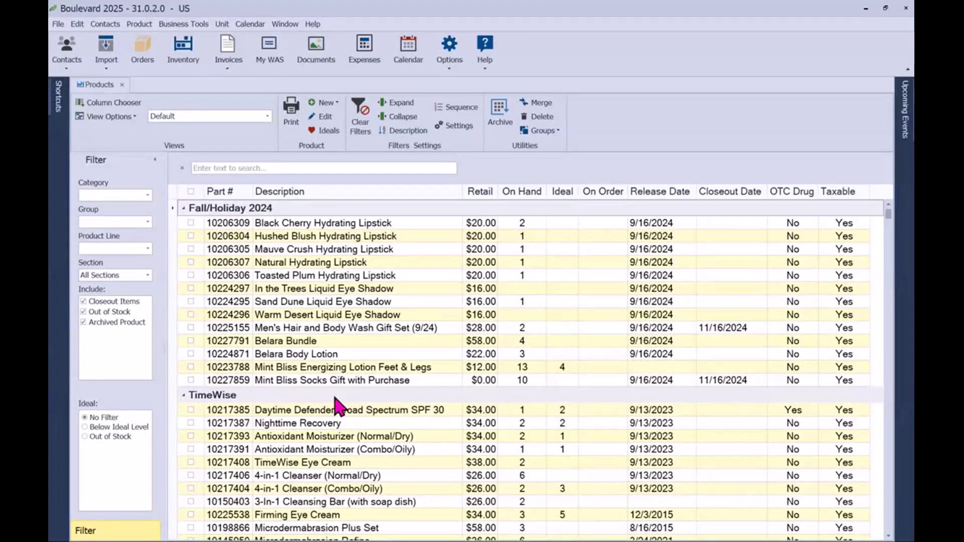
- Collapse all product categories and expand only the Archived Product category
{"action": "left_click", "coordinate": [394, 116]}
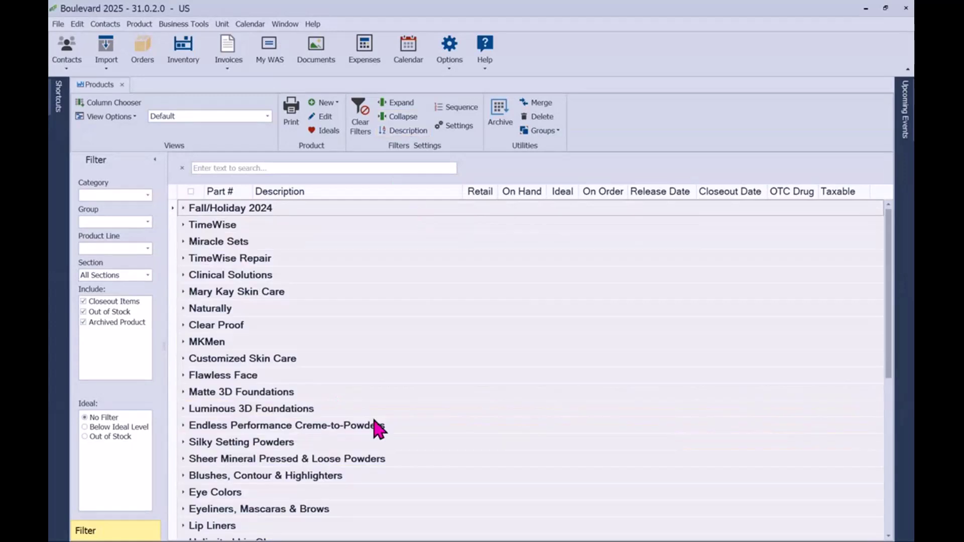
{"action": "scroll", "coordinate": [376, 426], "scroll_direction": "down", "scroll_amount": 5}
{"action": "left_click", "coordinate": [183, 525]}
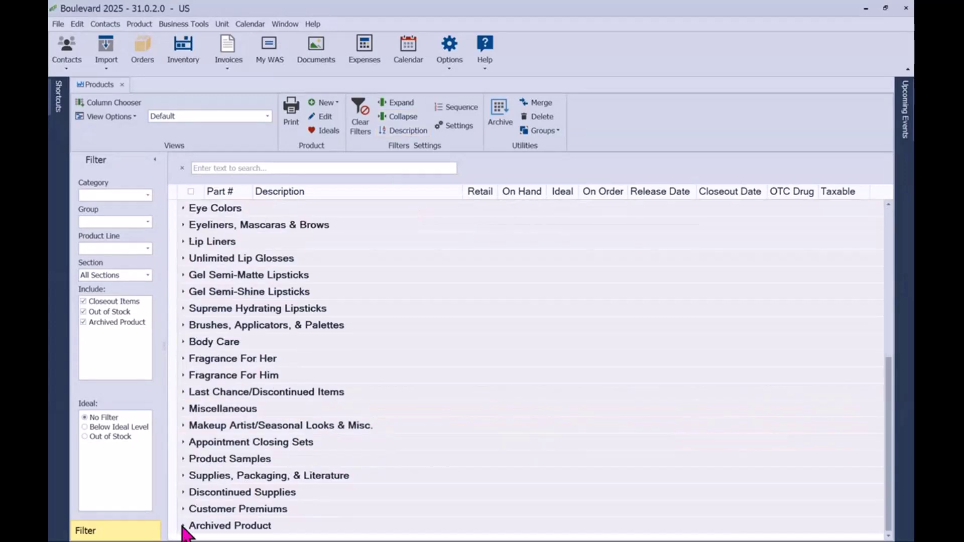
{"action": "scroll", "coordinate": [345, 349], "scroll_direction": "down", "scroll_amount": 9}
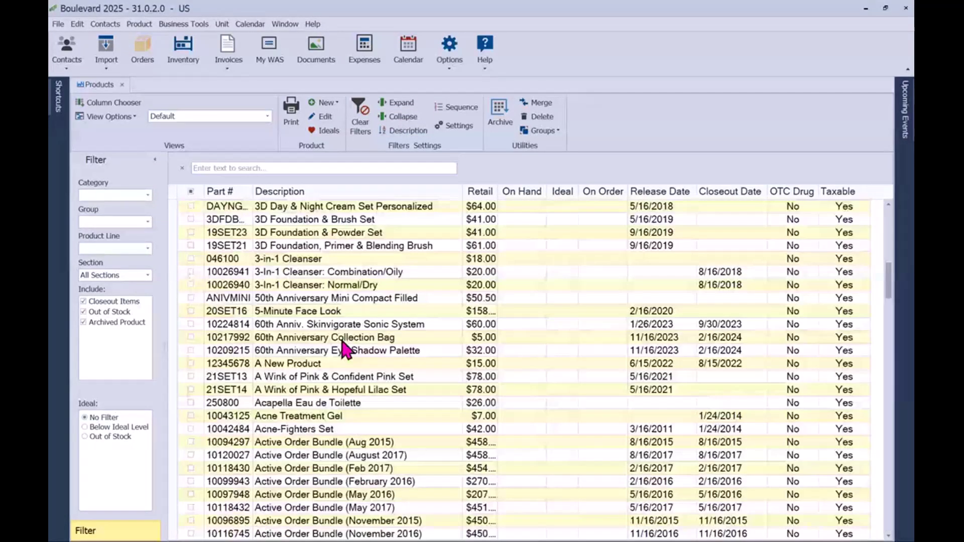
- Move the archived products from 3-In-1 Cleanser: Combination/Oily through A Wink of Pink & Hopeful Lilac Set to the Last Chance/Discontinued Items category
{"action": "left_click", "coordinate": [354, 390]}
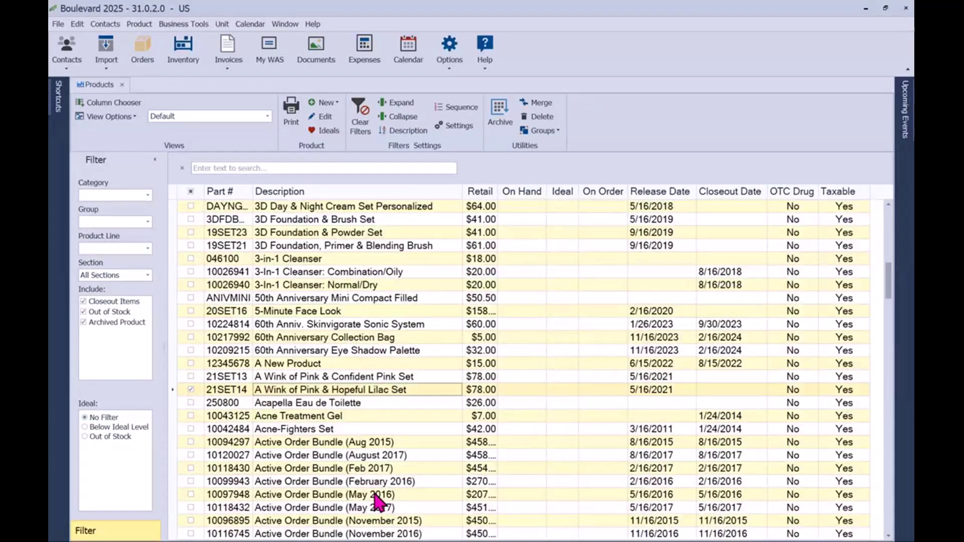
{"action": "left_click", "coordinate": [344, 271], "text": "shift"}
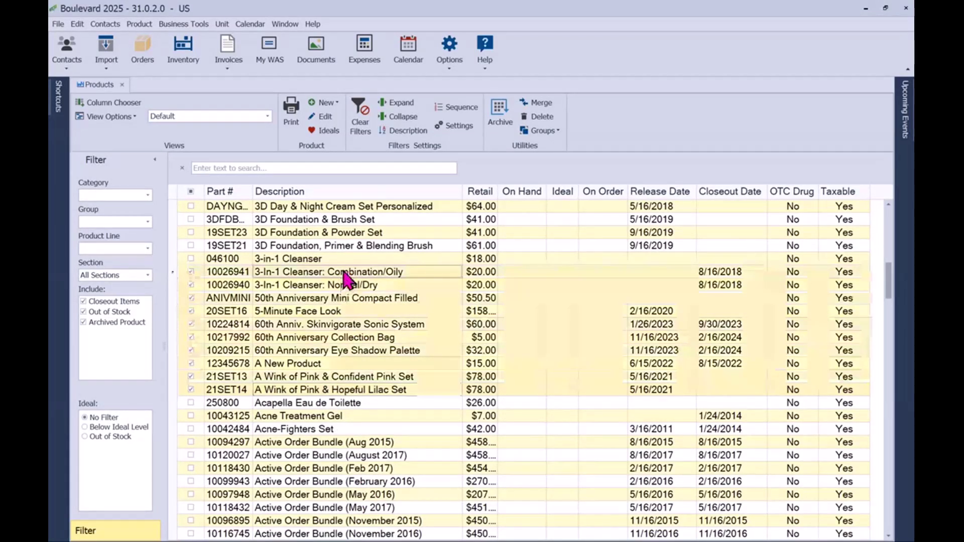
{"action": "right_click", "coordinate": [341, 297]}
{"action": "left_click", "coordinate": [434, 318]}
{"action": "left_click", "coordinate": [550, 270]}
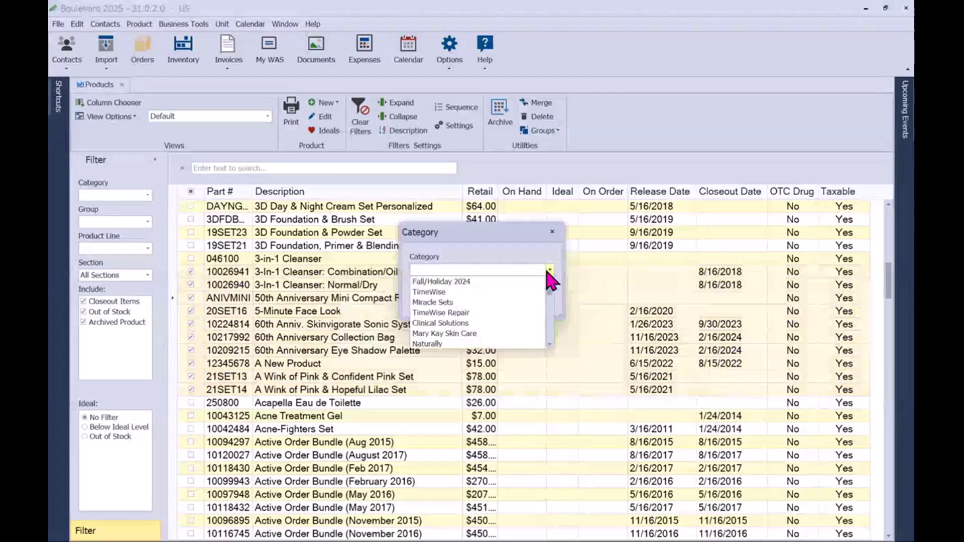
{"action": "scroll", "coordinate": [550, 339], "scroll_direction": "down", "scroll_amount": 5}
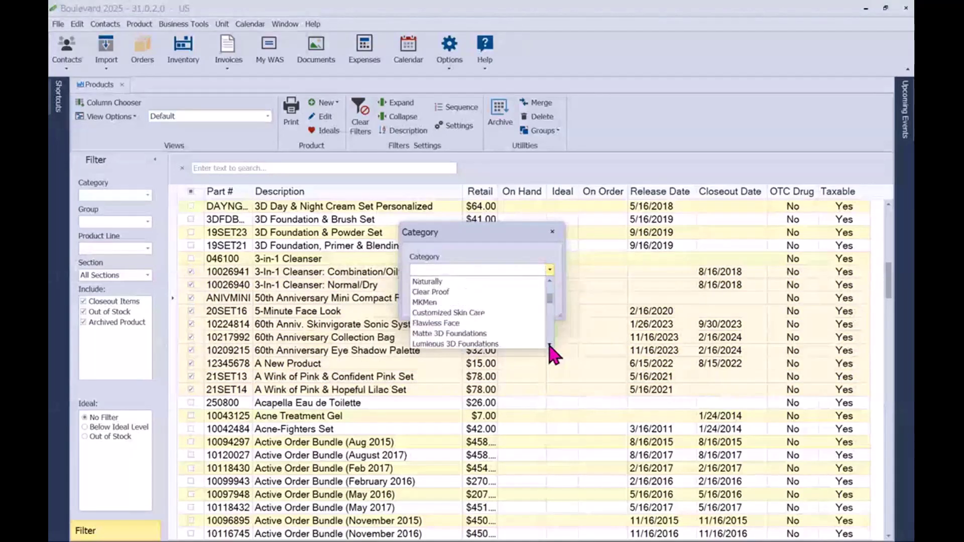
{"action": "scroll", "coordinate": [548, 346], "scroll_direction": "down", "scroll_amount": 4}
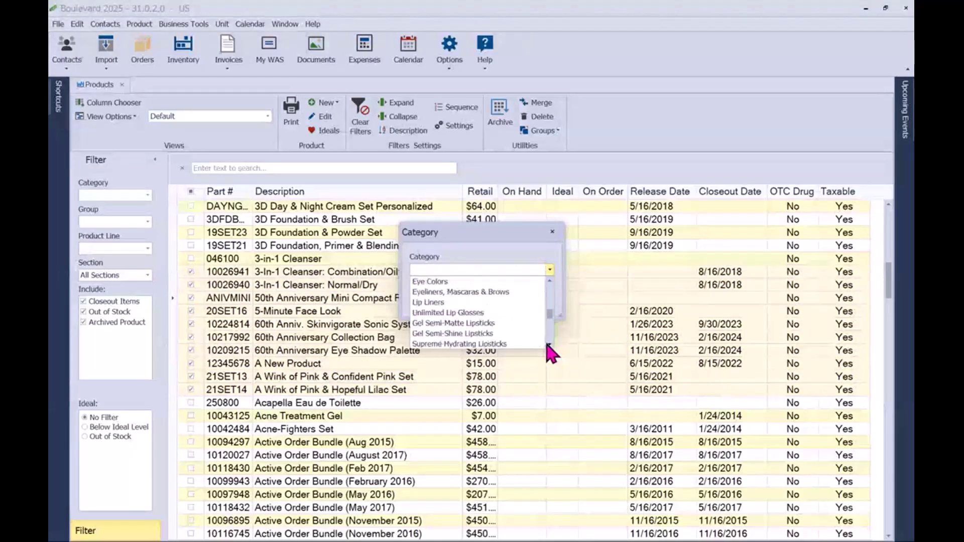
{"action": "scroll", "coordinate": [509, 325], "scroll_direction": "down", "scroll_amount": 2}
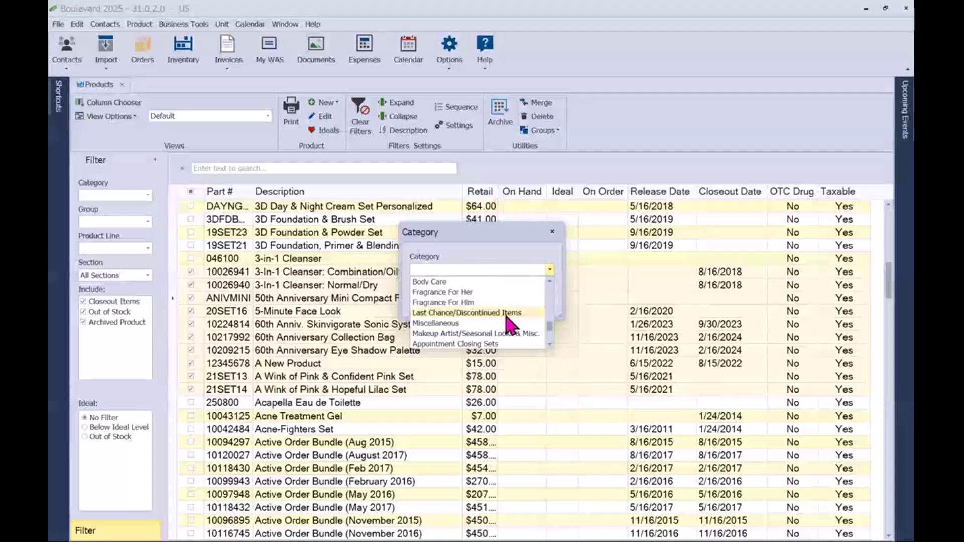
{"action": "left_click", "coordinate": [511, 313]}
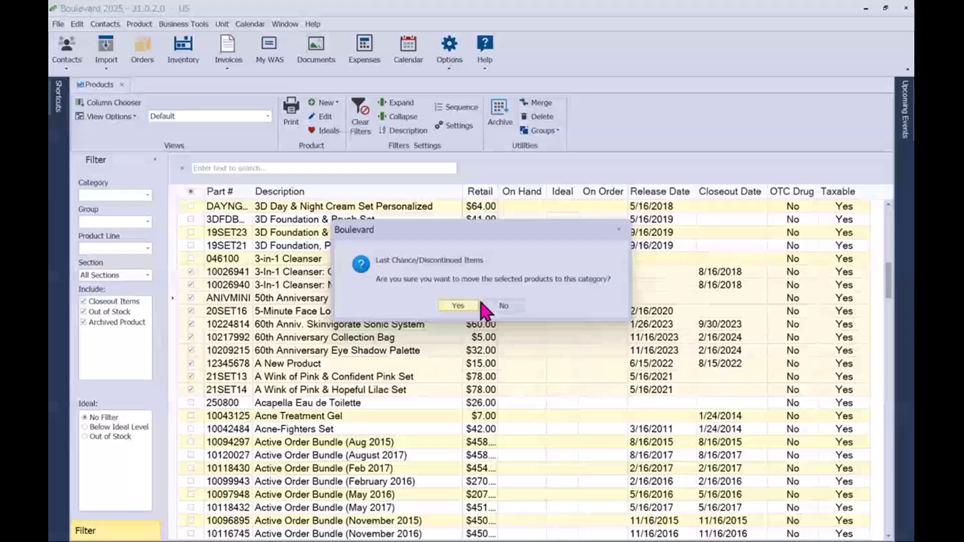
{"action": "left_click", "coordinate": [458, 307]}
- View the available views for the product list and keep the Default view
{"action": "left_click", "coordinate": [266, 116]}
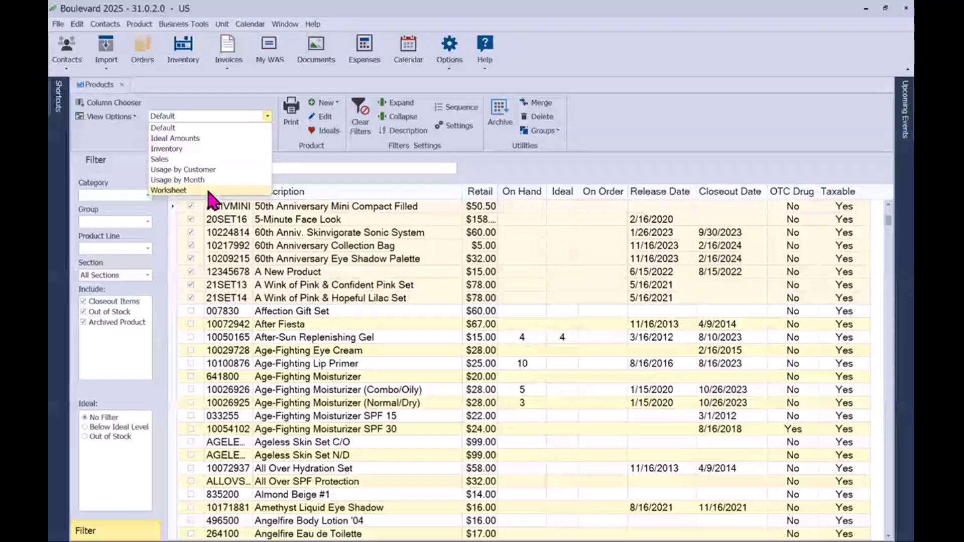
{"action": "left_click", "coordinate": [369, 325]}
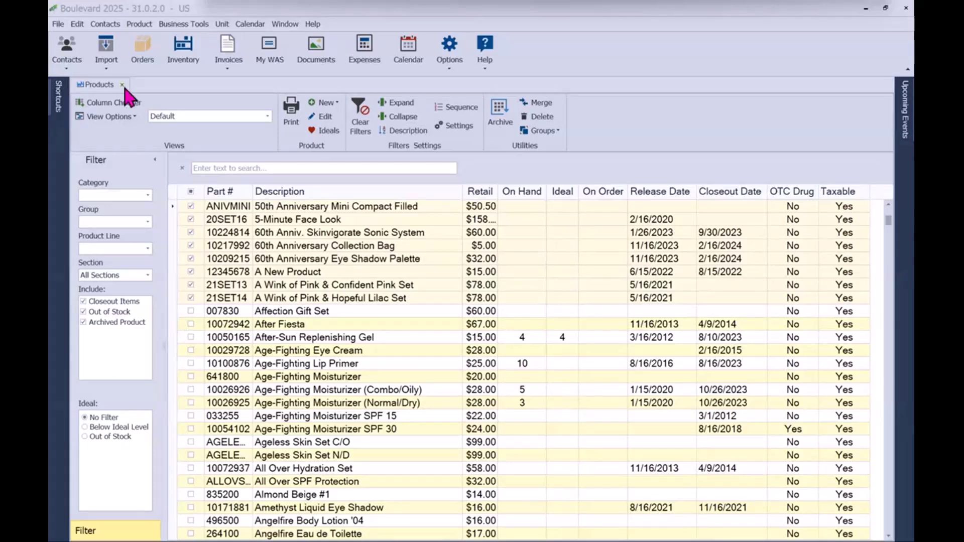
- Close the product list and open the customer list
{"action": "left_click", "coordinate": [122, 85]}
{"action": "left_click", "coordinate": [68, 59]}
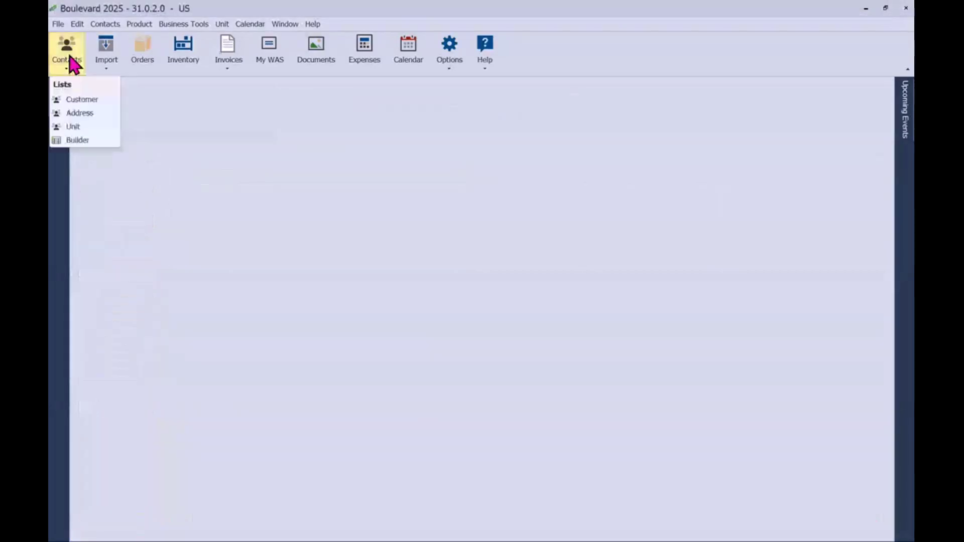
{"action": "left_click", "coordinate": [82, 99]}
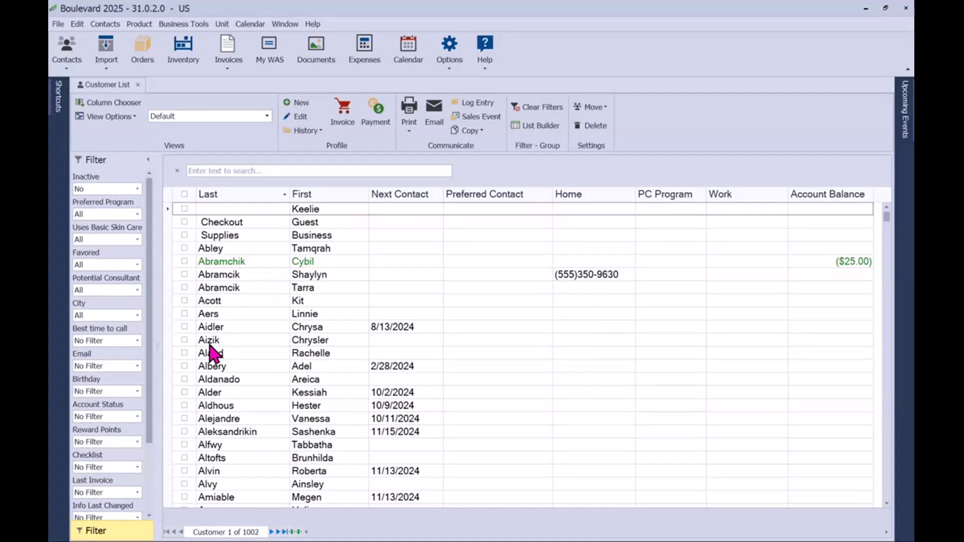
- Start a new invoice for the eleventh customer in the list and view the available sale types, keeping Reorder
{"action": "left_click", "coordinate": [208, 340]}
{"action": "left_click", "coordinate": [339, 119]}
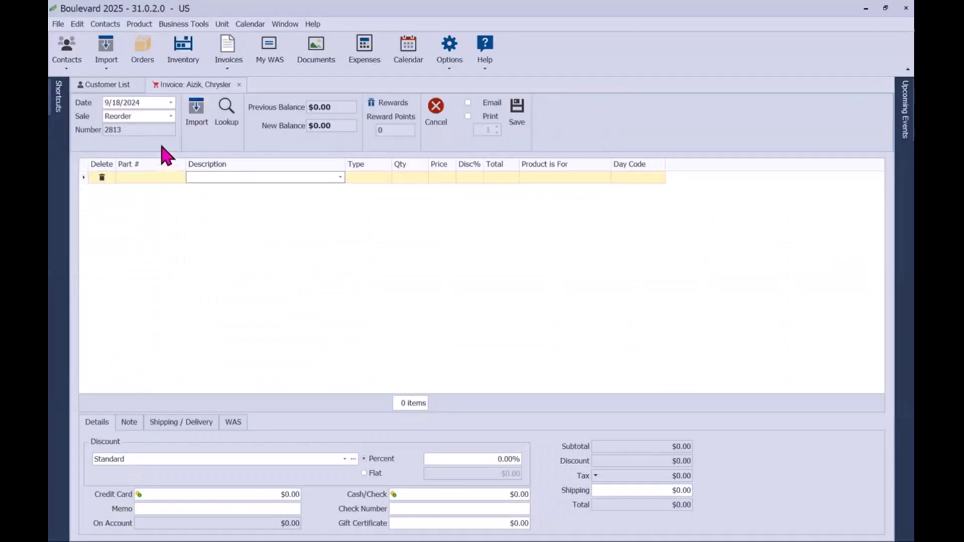
{"action": "left_click", "coordinate": [171, 116]}
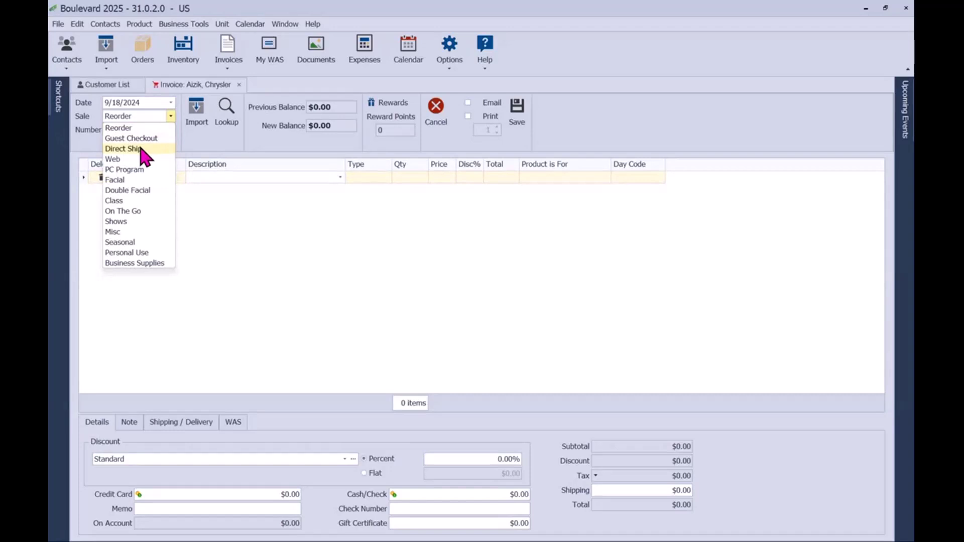
{"action": "left_click", "coordinate": [201, 150]}
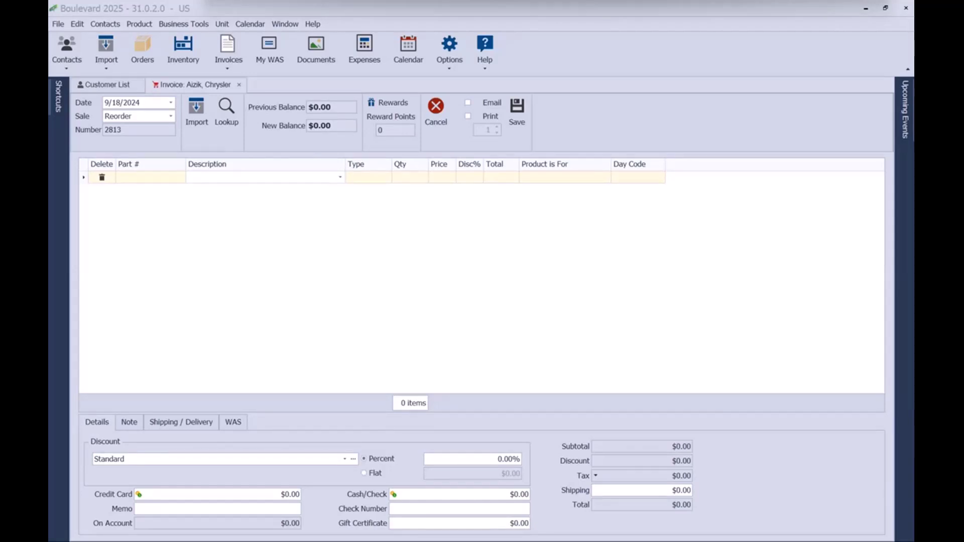
- Open the online help website boulevard.help in the browser
{"action": "left_click", "coordinate": [489, 66]}
{"action": "left_click", "coordinate": [538, 99]}
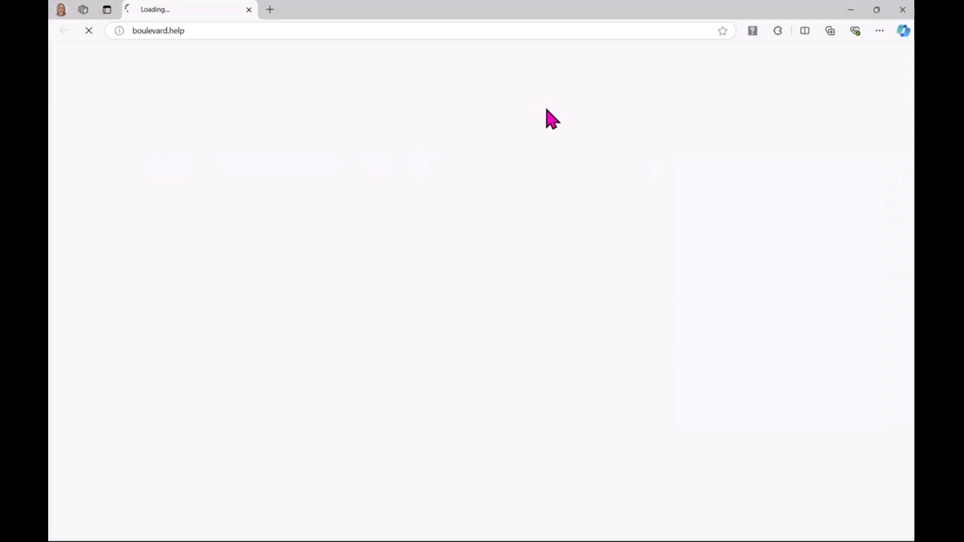